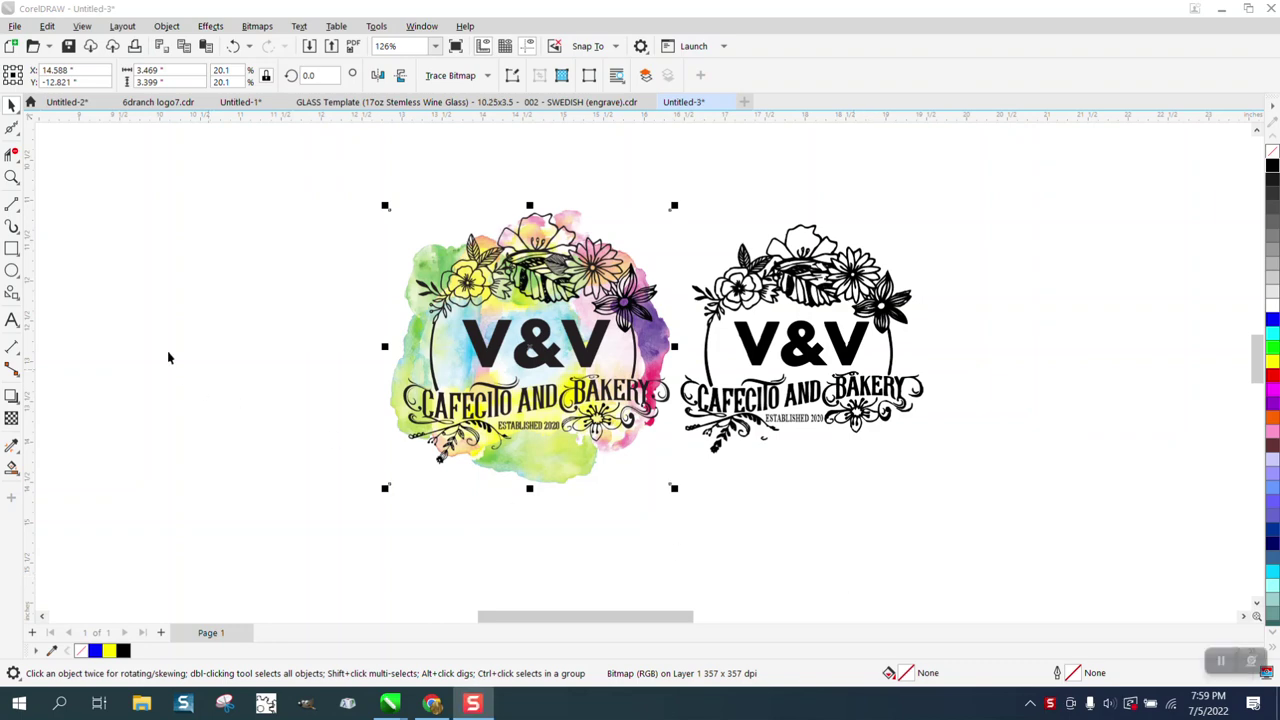
Compare the ESTABLISHED 2020 lettering close up in the watercolor logo bitmap and in the black version beside it
{"action": "left_click", "coordinate": [11, 106]}
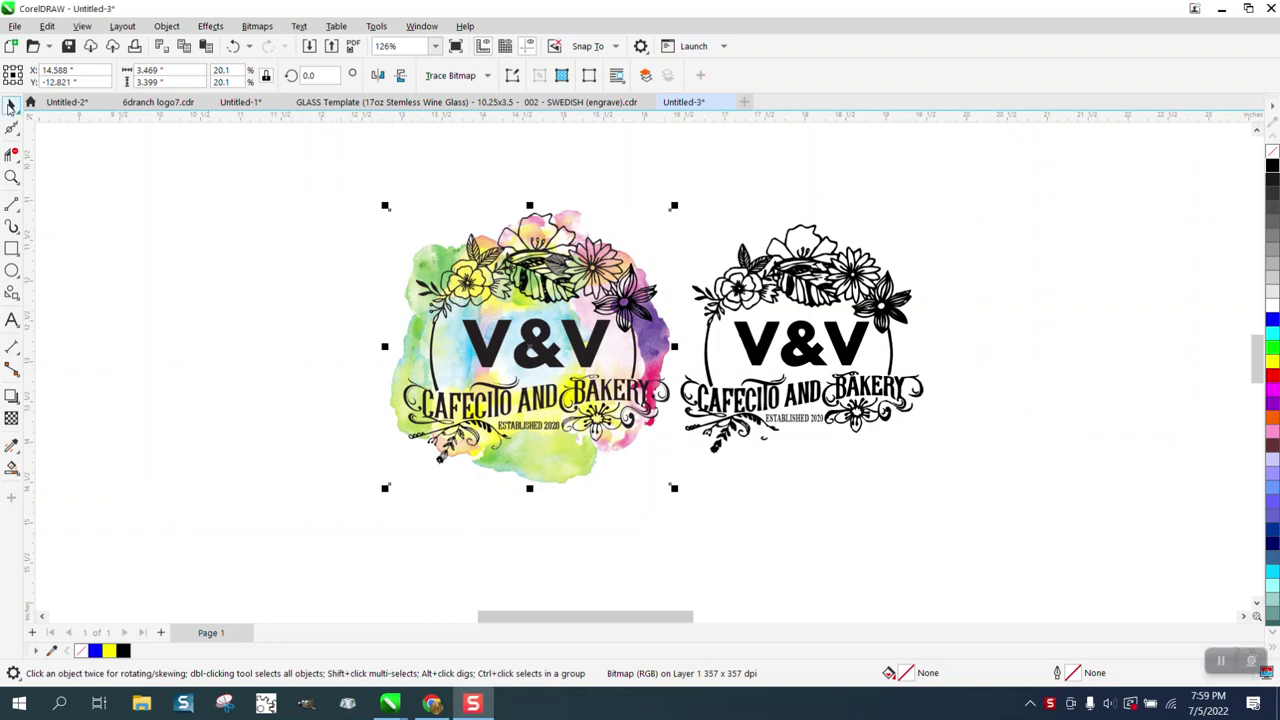
{"action": "left_click", "coordinate": [11, 177]}
{"action": "left_click_drag", "start_coordinate": [367, 217], "coordinate": [805, 516]}
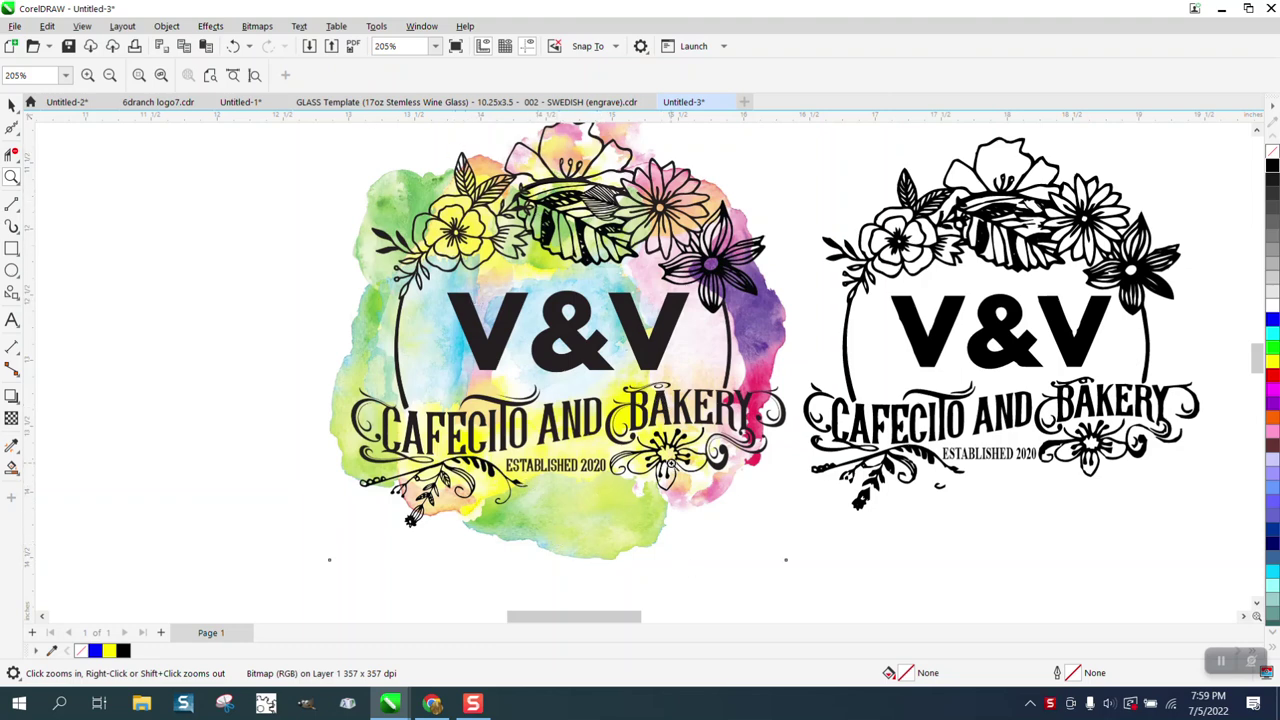
{"action": "left_click_drag", "start_coordinate": [510, 453], "coordinate": [649, 486]}
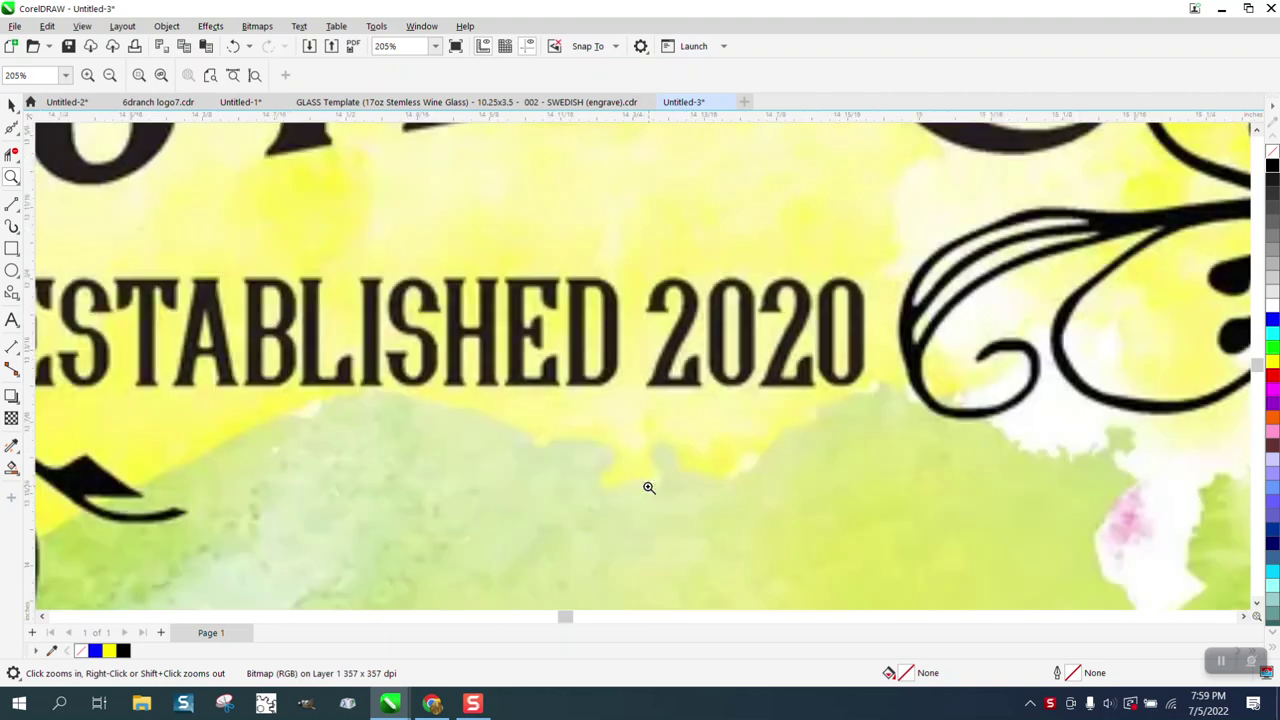
{"action": "scroll", "coordinate": [511, 381], "scroll_direction": "down", "scroll_amount": 2}
{"action": "right_click", "coordinate": [511, 381]}
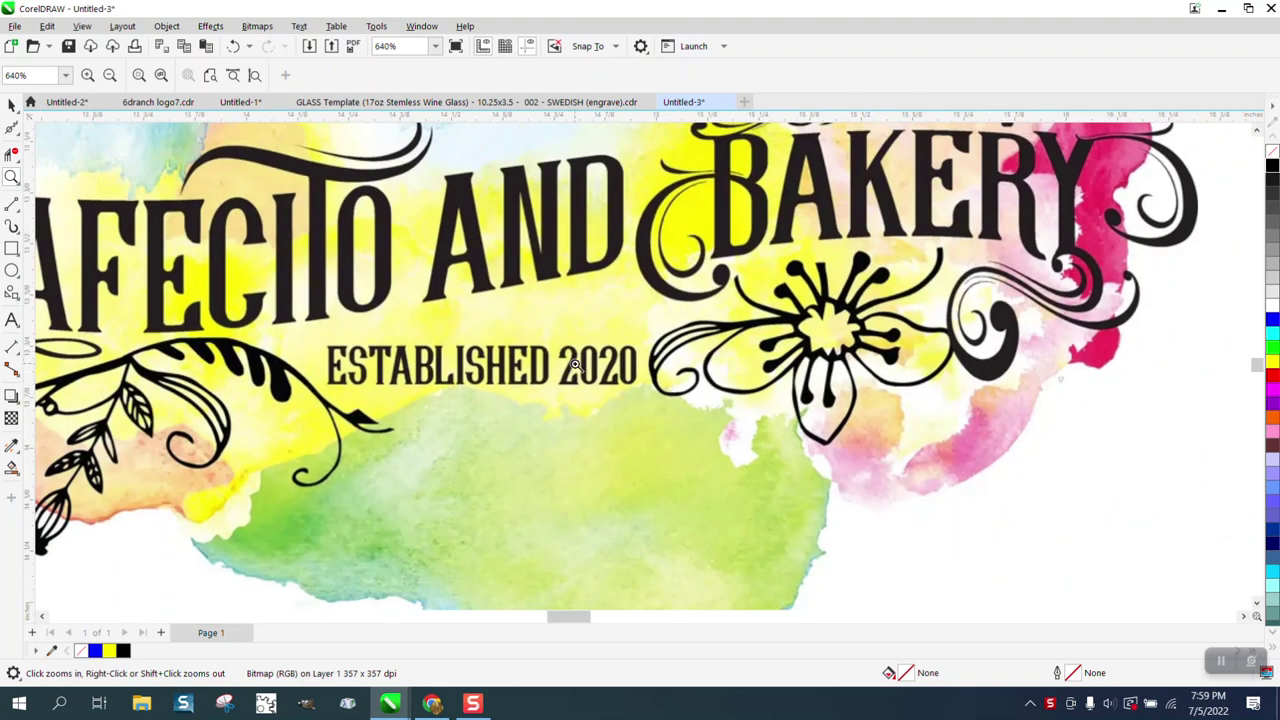
{"action": "right_click", "coordinate": [428, 364]}
{"action": "mouse_move", "coordinate": [1050, 316]}
{"action": "left_mouse_down"}
{"action": "mouse_move", "coordinate": [1153, 366]}
{"action": "mouse_move", "coordinate": [1228, 380]}
{"action": "left_mouse_up"}
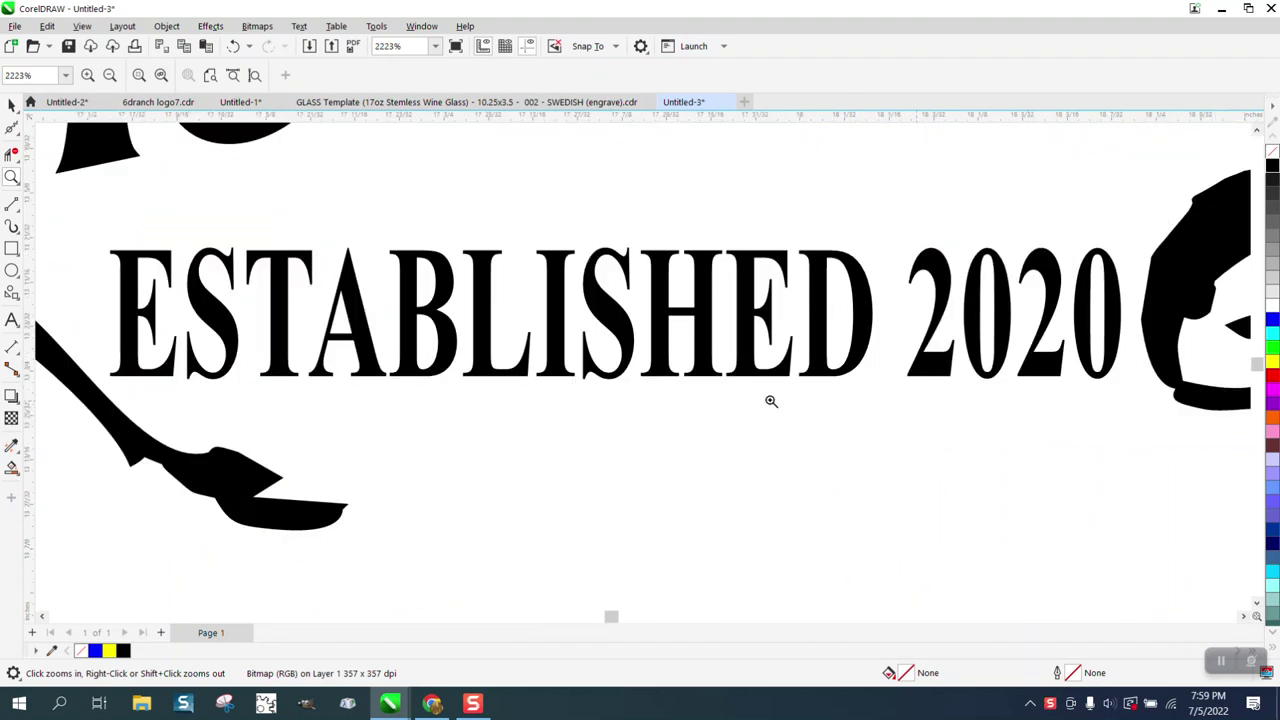
{"action": "right_click", "coordinate": [631, 380]}
{"action": "right_click", "coordinate": [634, 380]}
{"action": "scroll", "coordinate": [1003, 341], "scroll_direction": "down", "scroll_amount": 5}
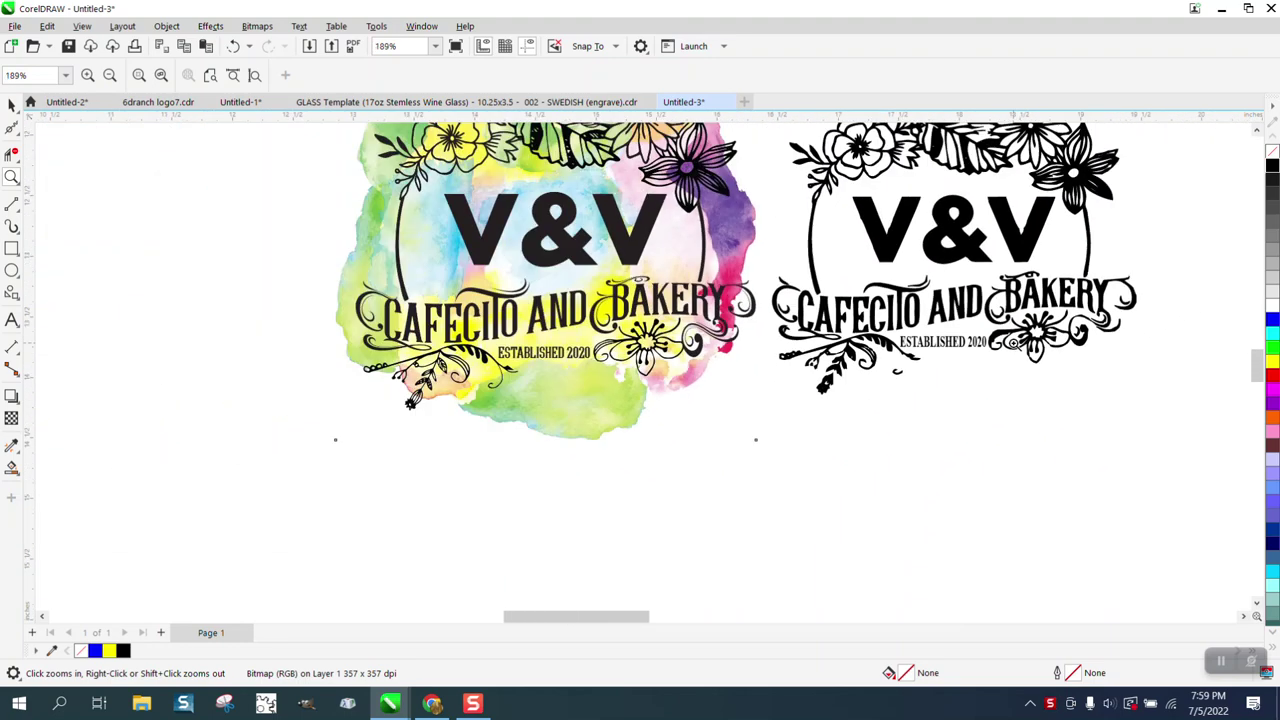
{"action": "scroll", "coordinate": [1014, 343], "scroll_direction": "down", "scroll_amount": 3}
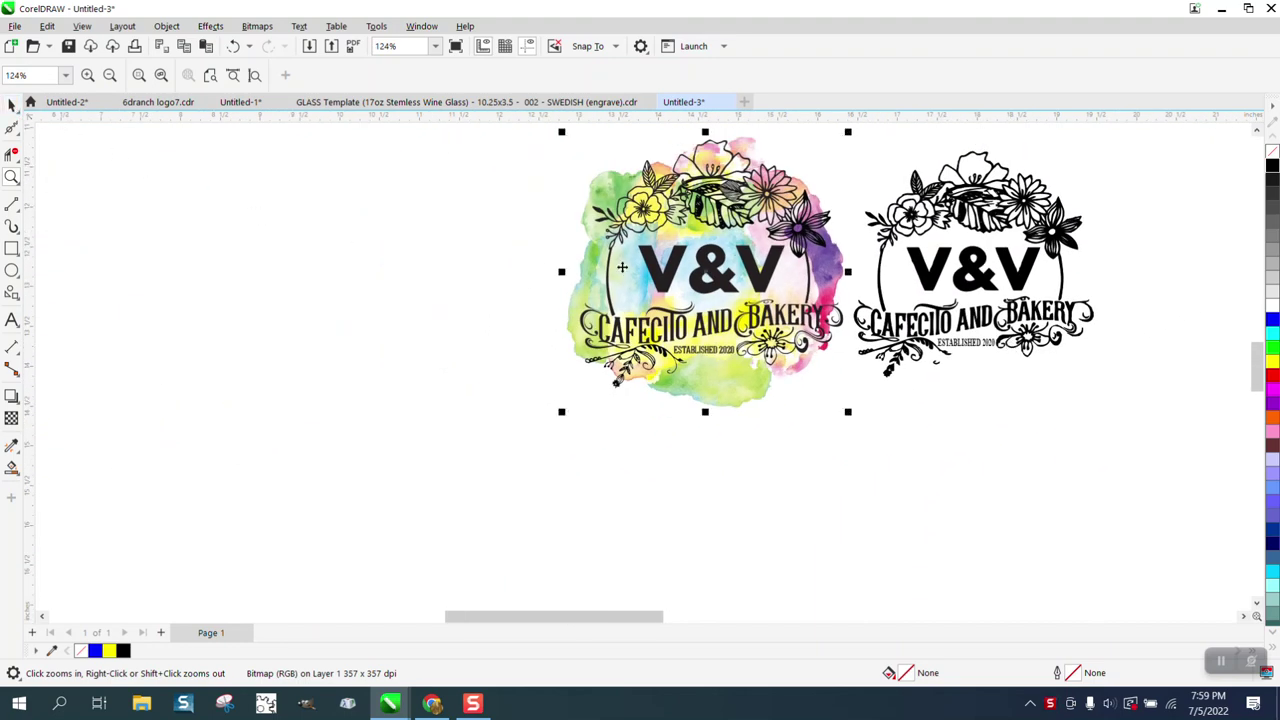
Move the watercolor logo well away from the black version and scale it down to about 1.2 inches wide
{"action": "left_click", "coordinate": [12, 106]}
{"action": "left_click_drag", "start_coordinate": [722, 274], "coordinate": [325, 284]}
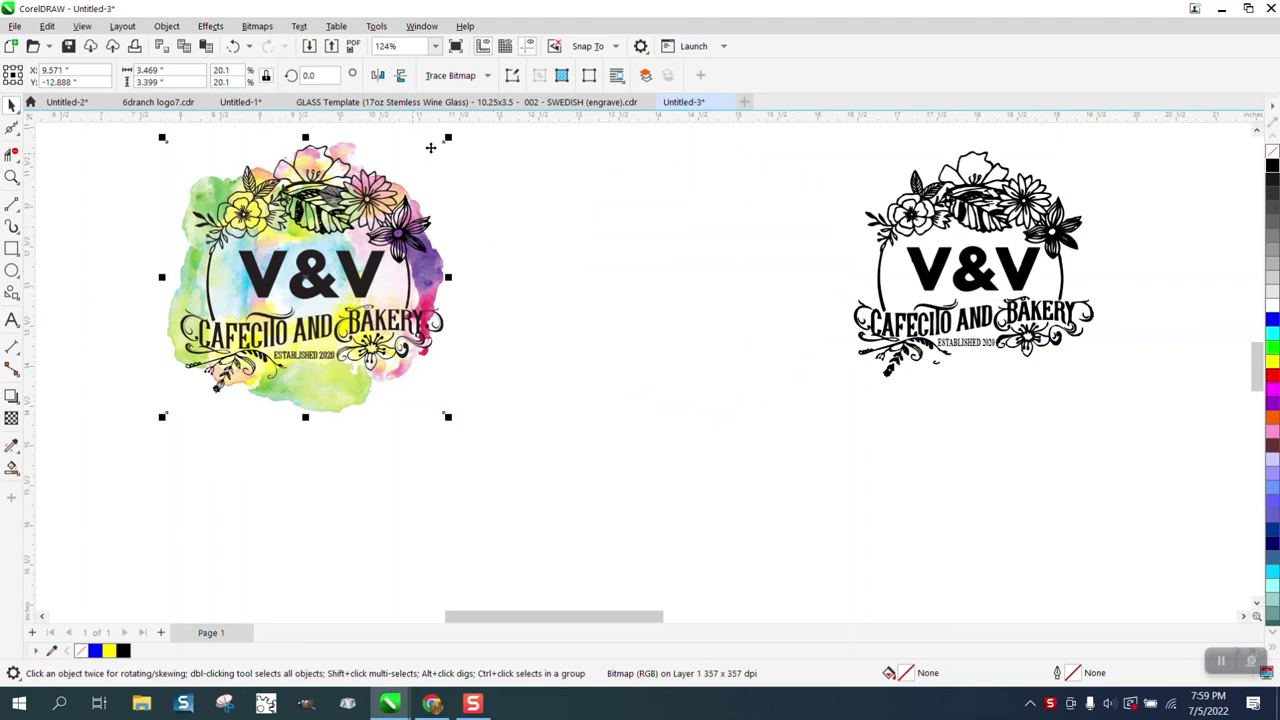
{"action": "left_click_drag", "start_coordinate": [447, 138], "coordinate": [267, 316]}
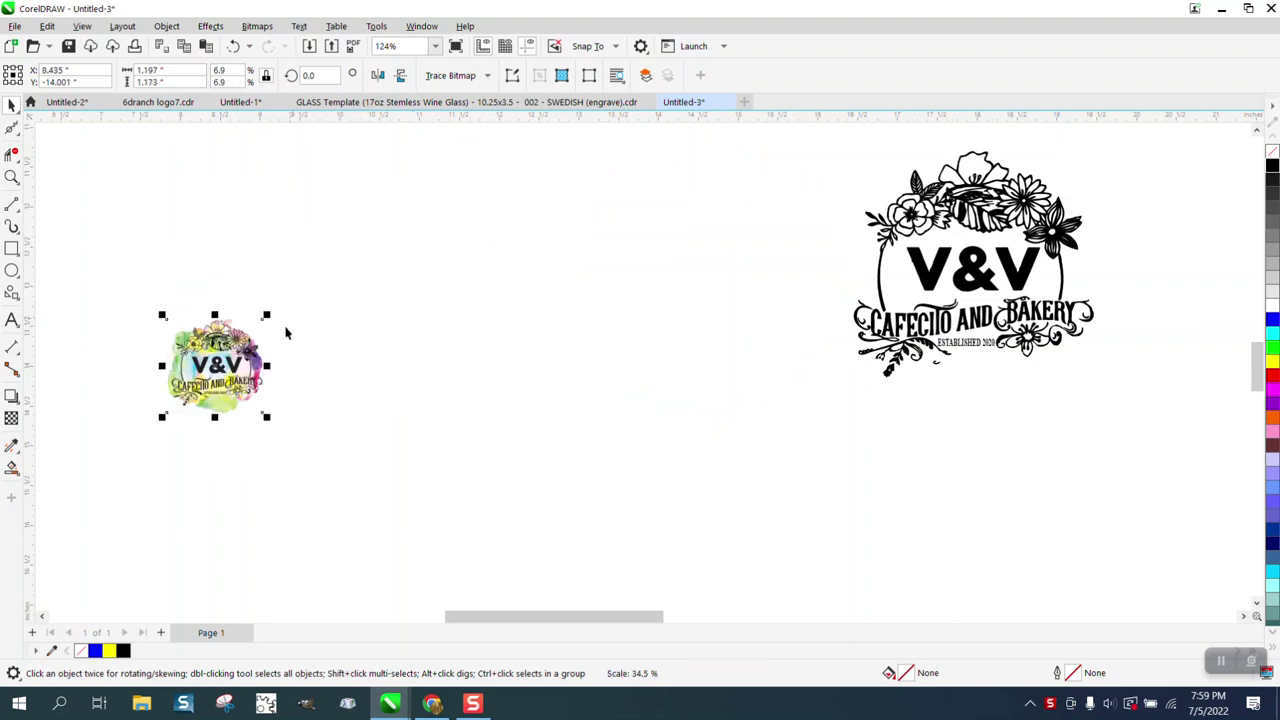
{"action": "left_click_drag", "start_coordinate": [226, 360], "coordinate": [286, 234]}
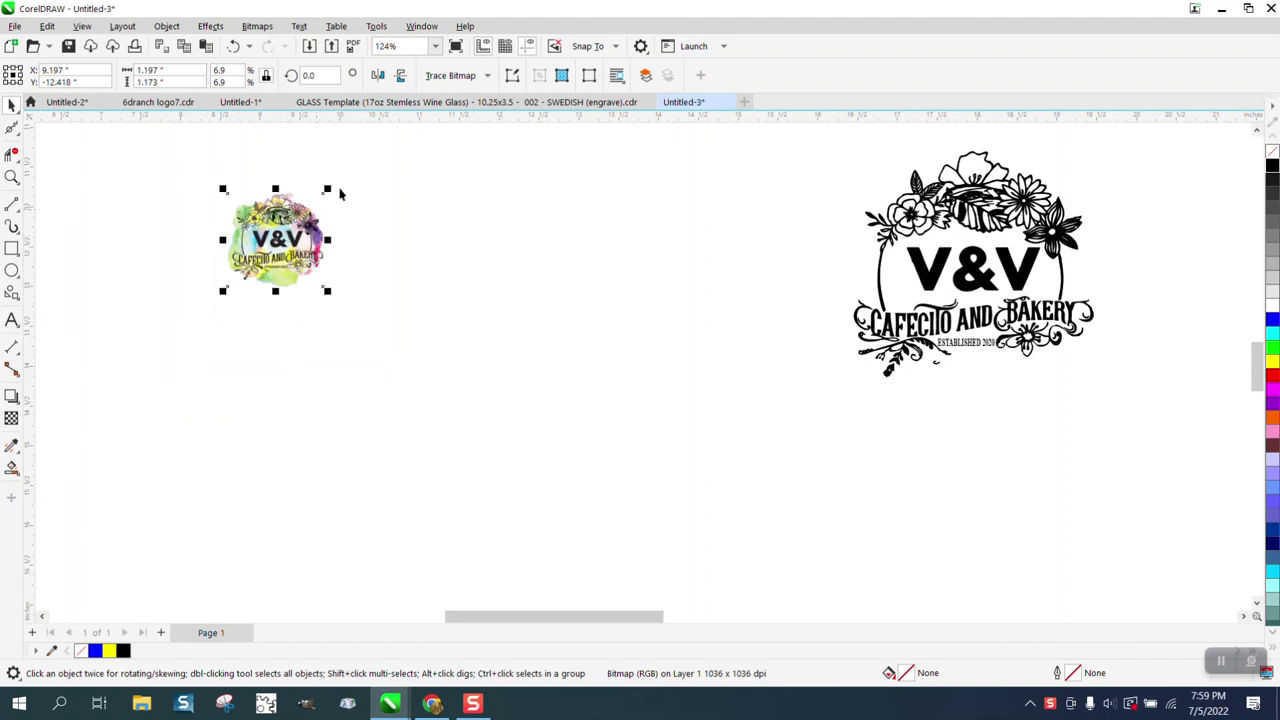
{"action": "left_click", "coordinate": [392, 168]}
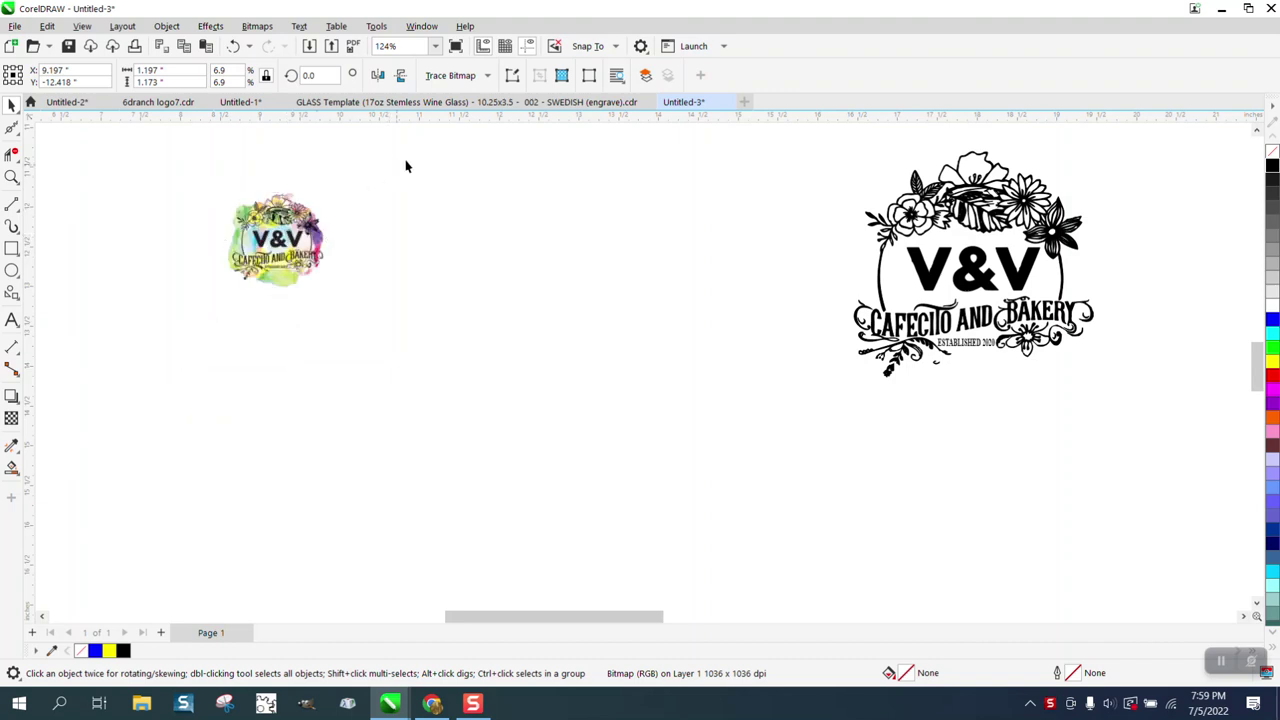
Try converting the small watercolor logo to a 300 dpi Grayscale (8-bit) bitmap and placing two grayscale copies side by side
{"action": "left_click", "coordinate": [11, 177]}
{"action": "left_click_drag", "start_coordinate": [166, 185], "coordinate": [446, 323]}
{"action": "left_click", "coordinate": [11, 105]}
{"action": "left_click", "coordinate": [11, 104]}
{"action": "left_click", "coordinate": [555, 256]}
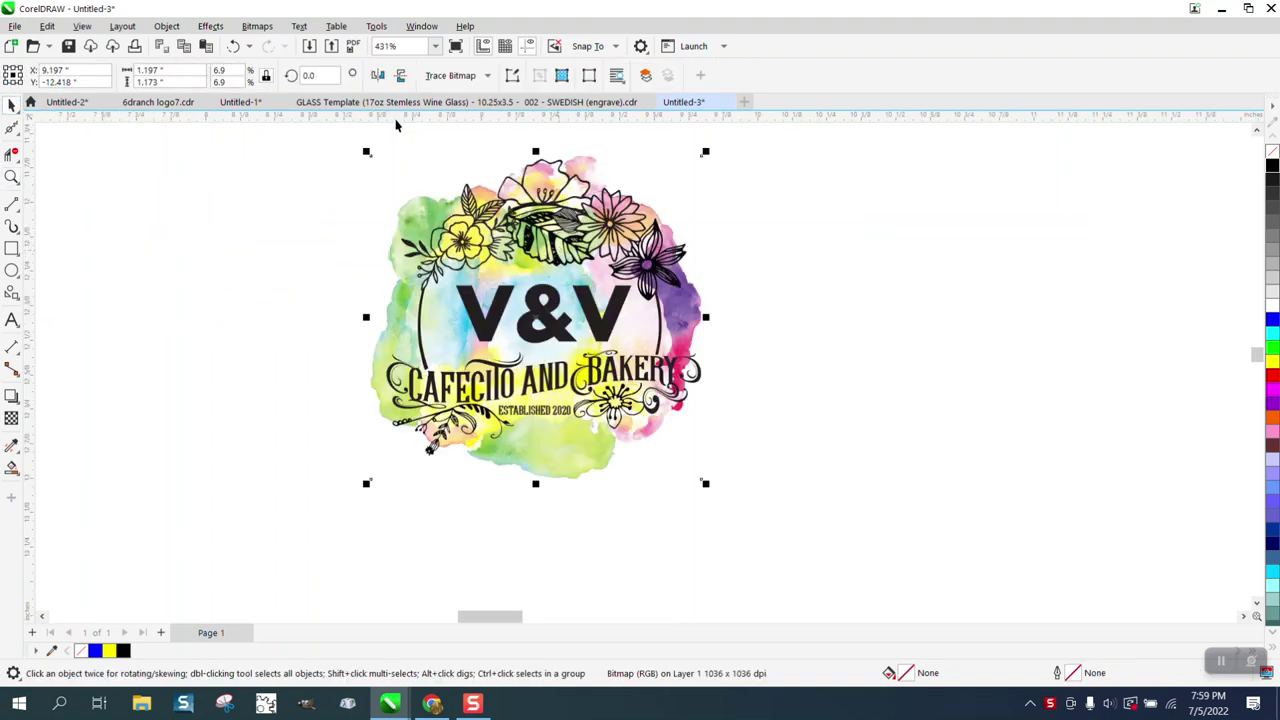
{"action": "left_click", "coordinate": [257, 26]}
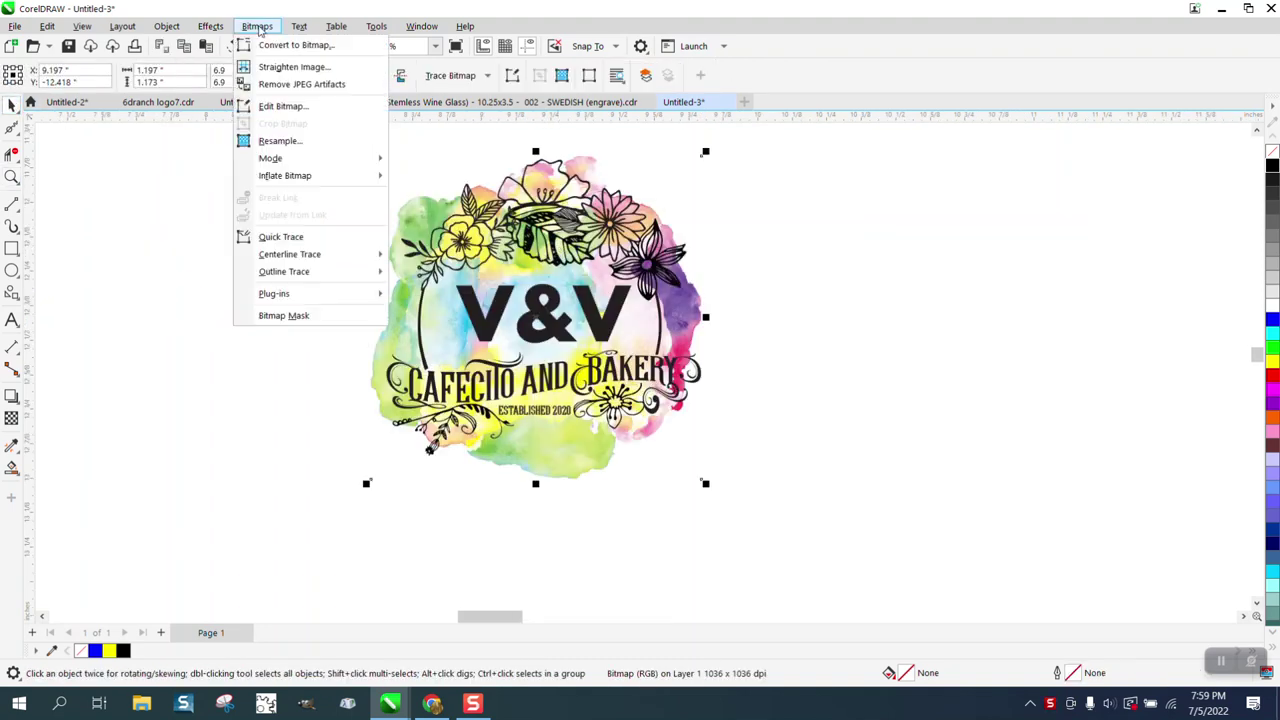
{"action": "left_click", "coordinate": [292, 46]}
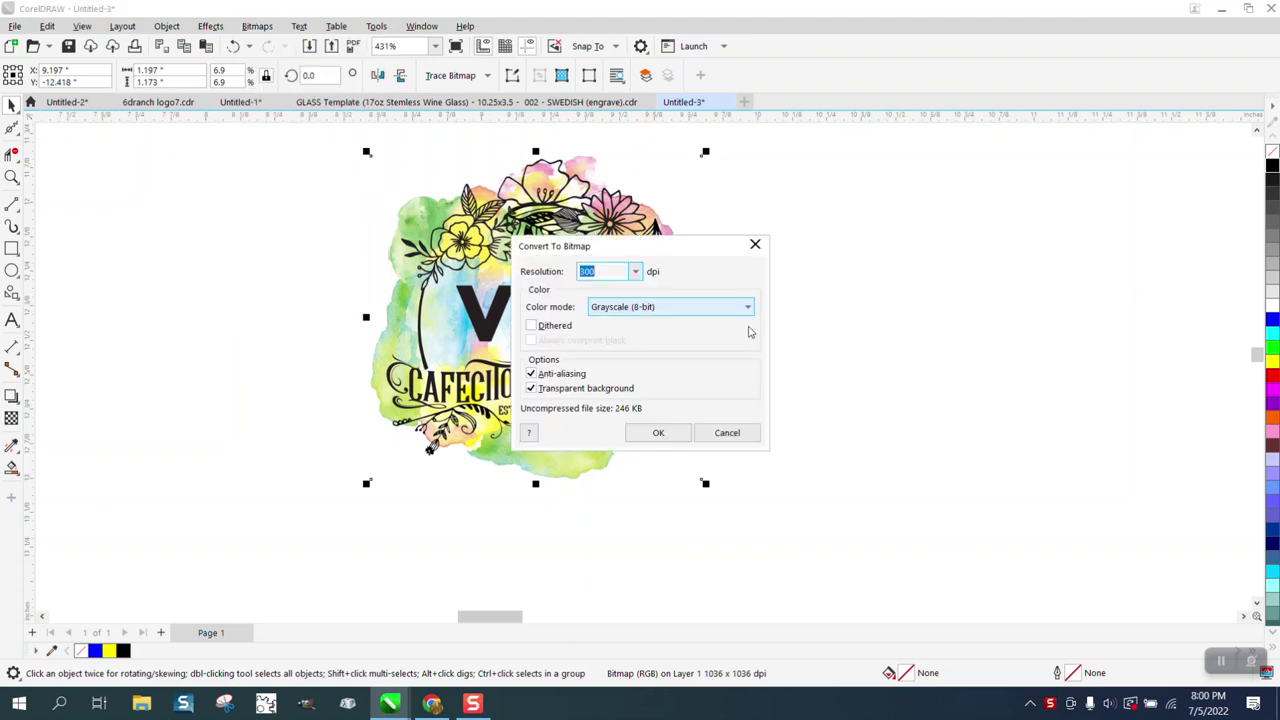
{"action": "left_click", "coordinate": [672, 432]}
{"action": "key", "text": "Right"}
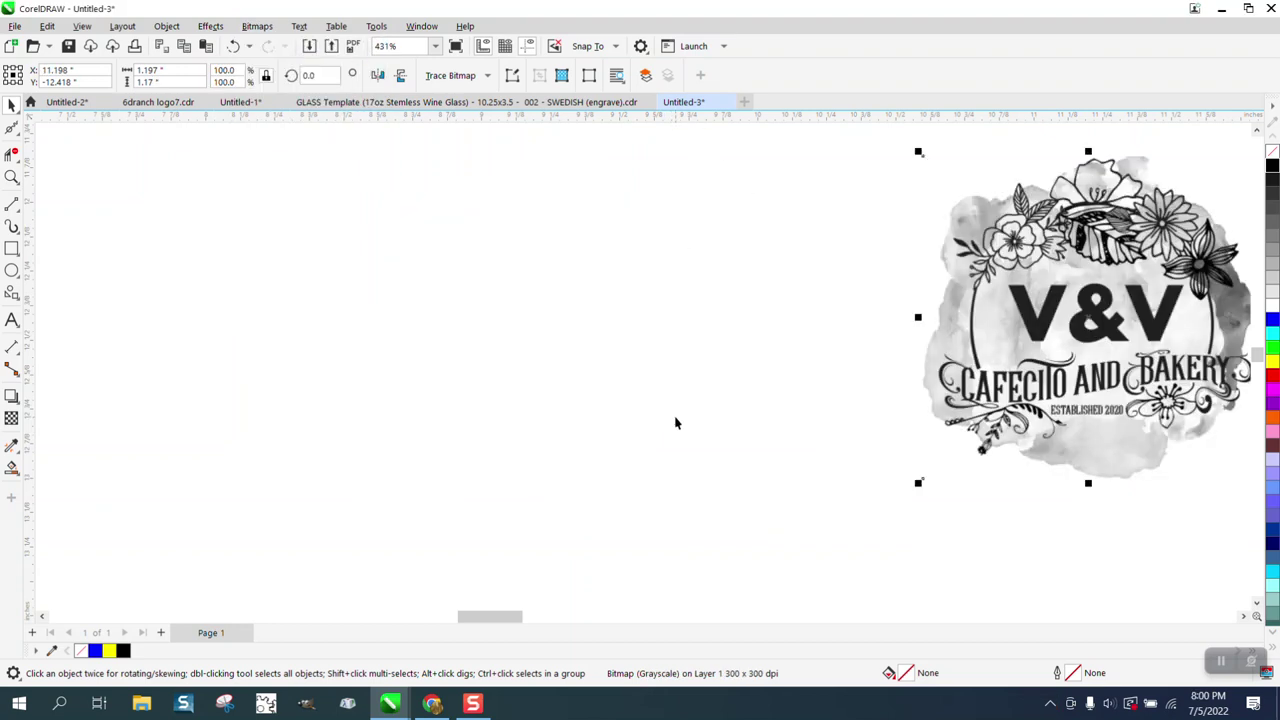
{"action": "key", "text": "ctrl+v"}
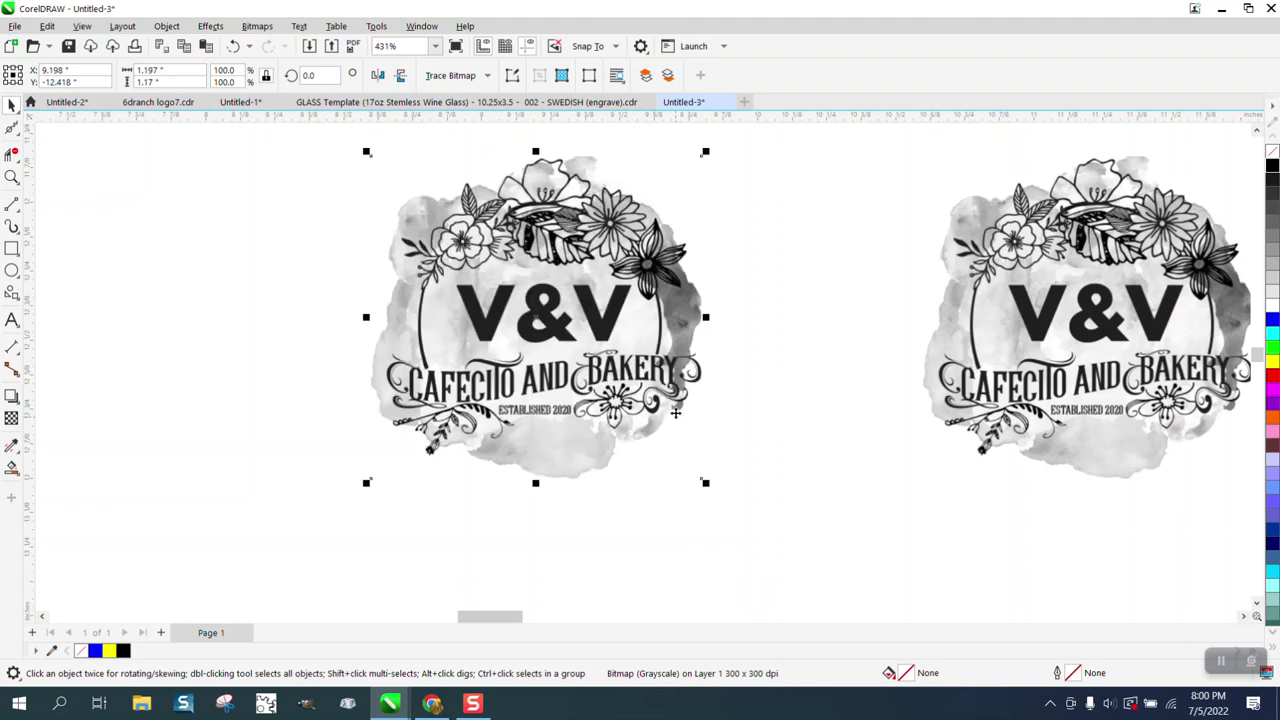
Undo the grayscale conversion and its copy, and place a full-color duplicate of the small logo 2 inches to its right
{"action": "left_click", "coordinate": [232, 47]}
{"action": "left_click", "coordinate": [233, 46]}
{"action": "left_click", "coordinate": [233, 46]}
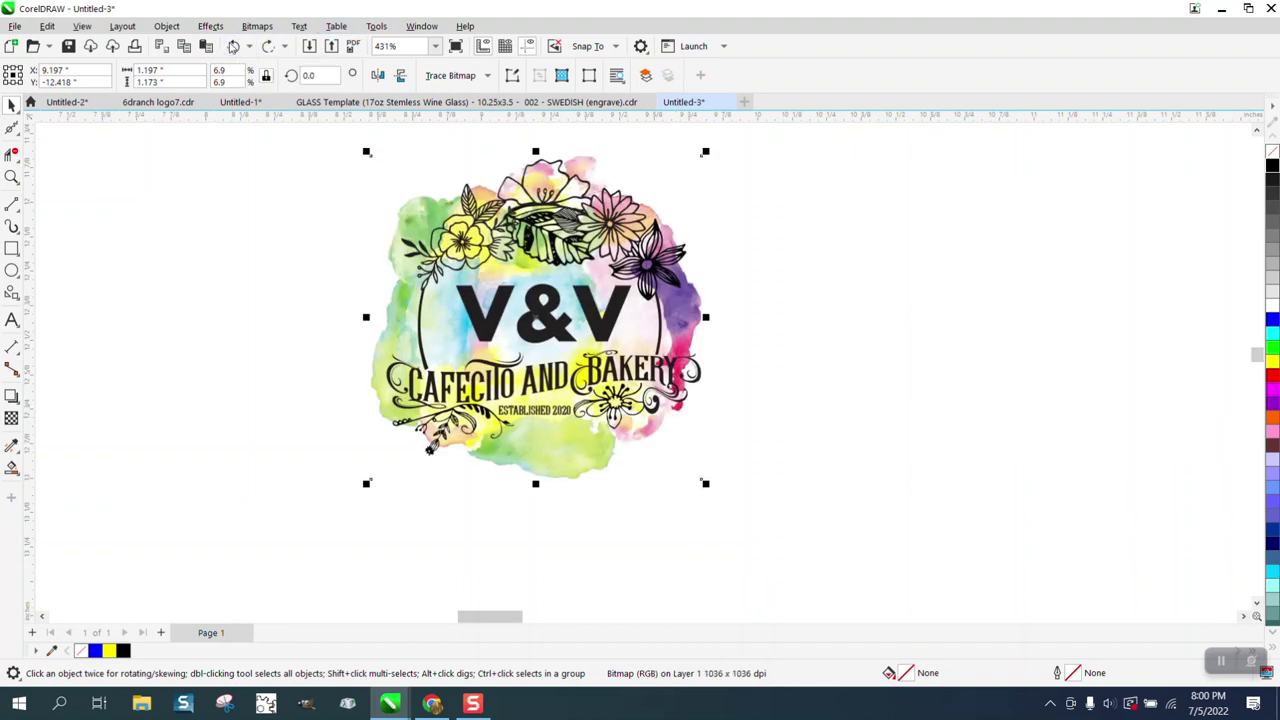
{"action": "left_click", "coordinate": [233, 46]}
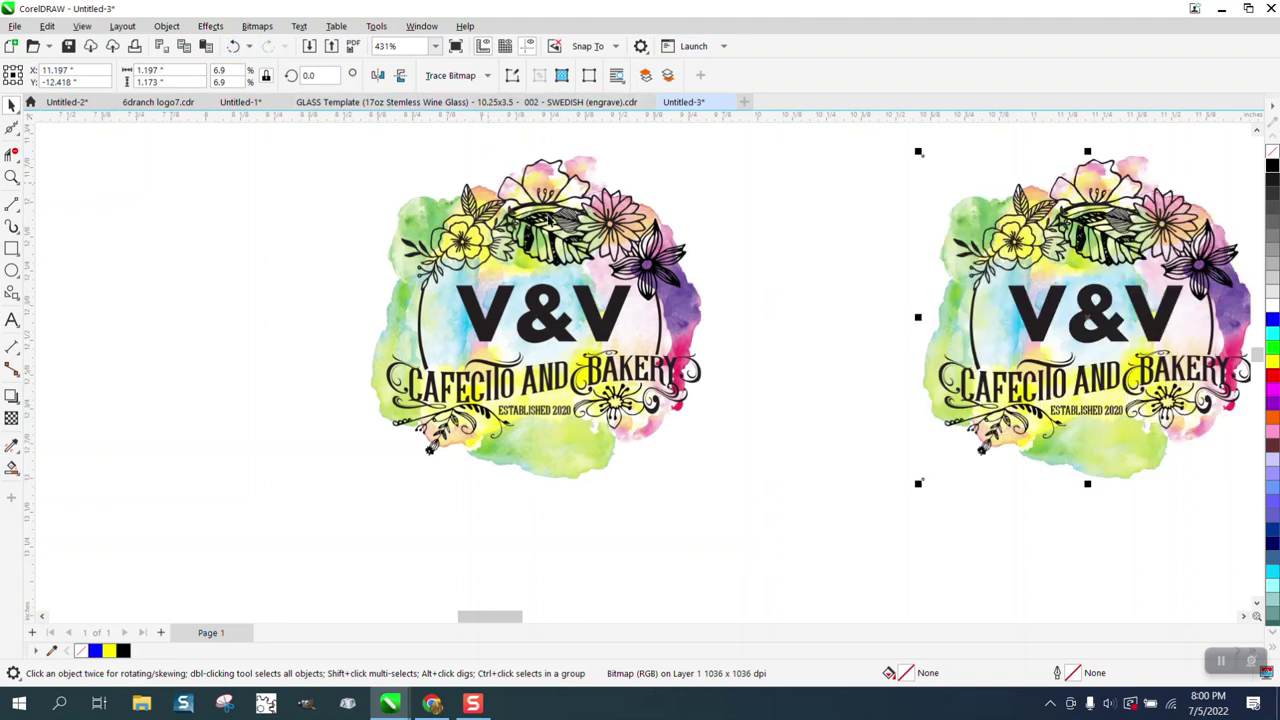
Convert the left small logo to a 300 dpi bitmap in Grayscale (8-bit) color mode
{"action": "left_click", "coordinate": [548, 217]}
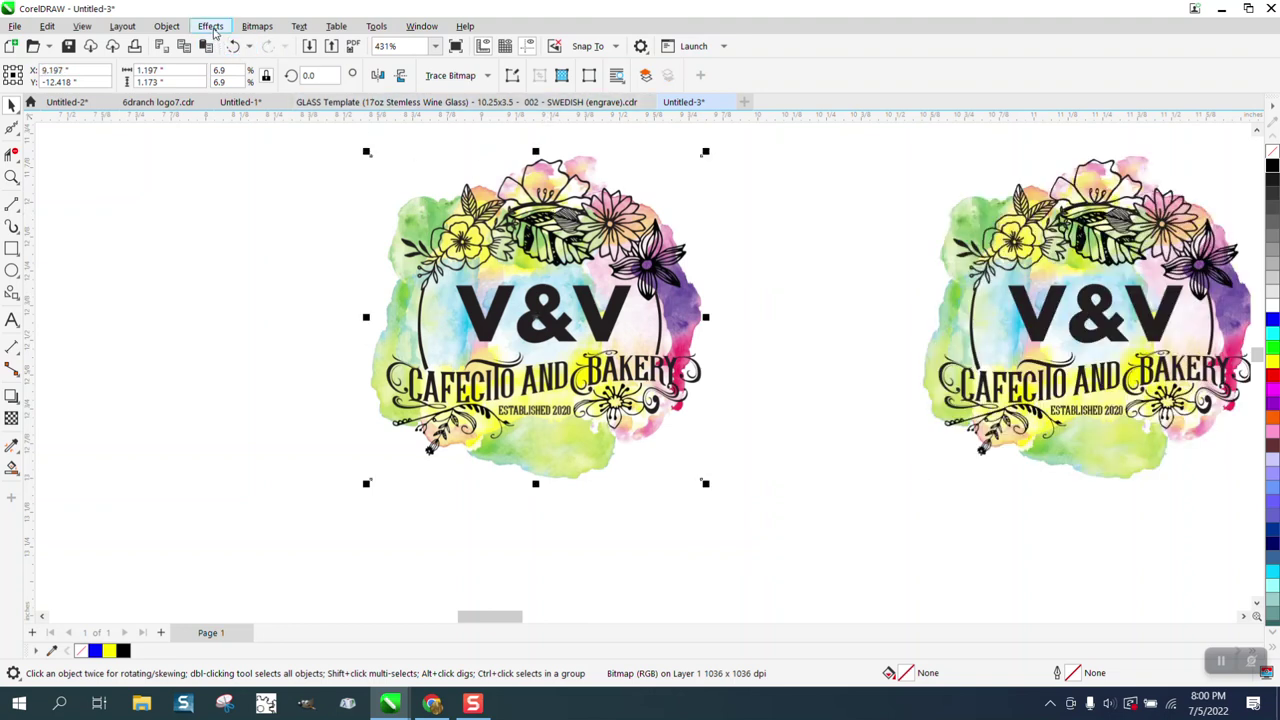
{"action": "left_click", "coordinate": [259, 28]}
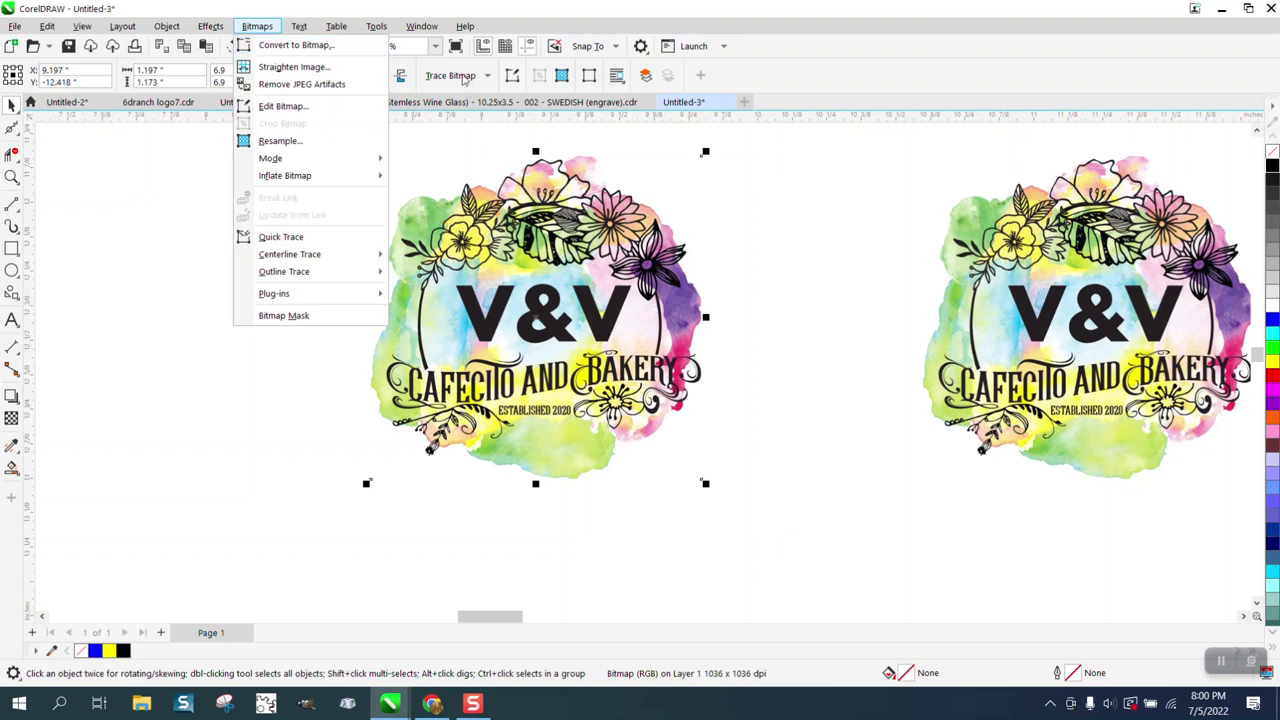
{"action": "left_click", "coordinate": [308, 50]}
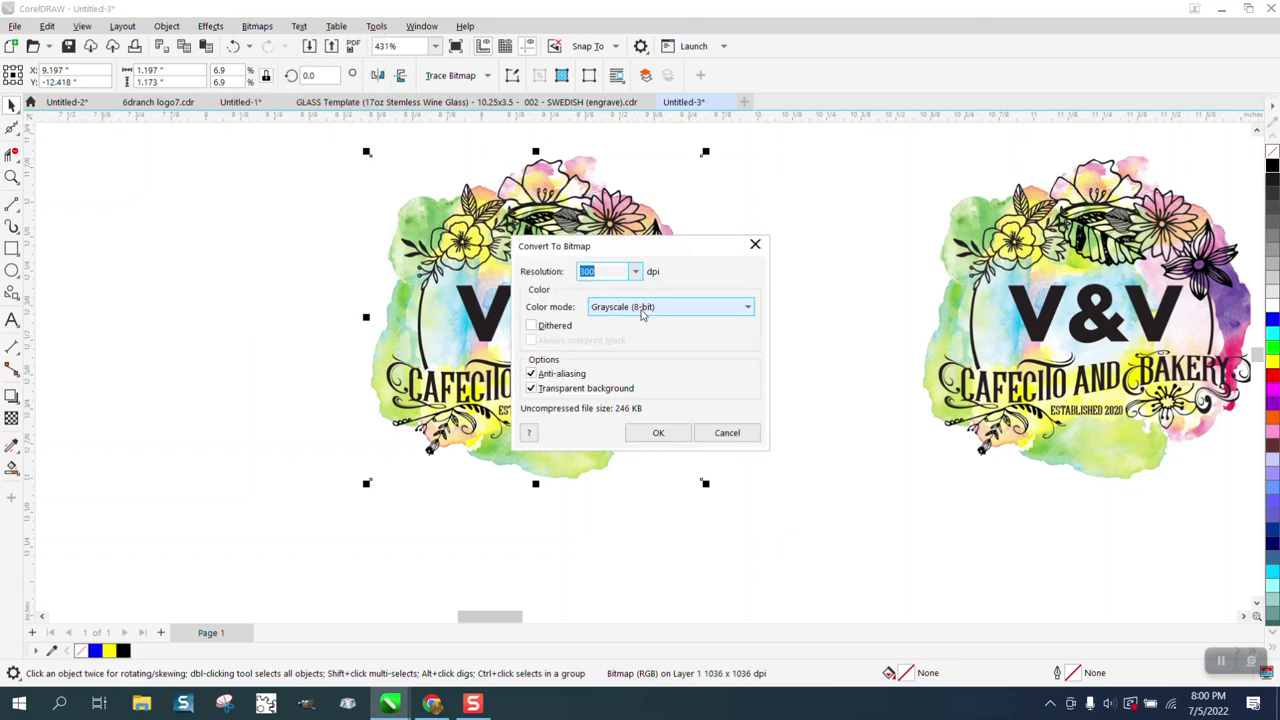
{"action": "left_click", "coordinate": [650, 430]}
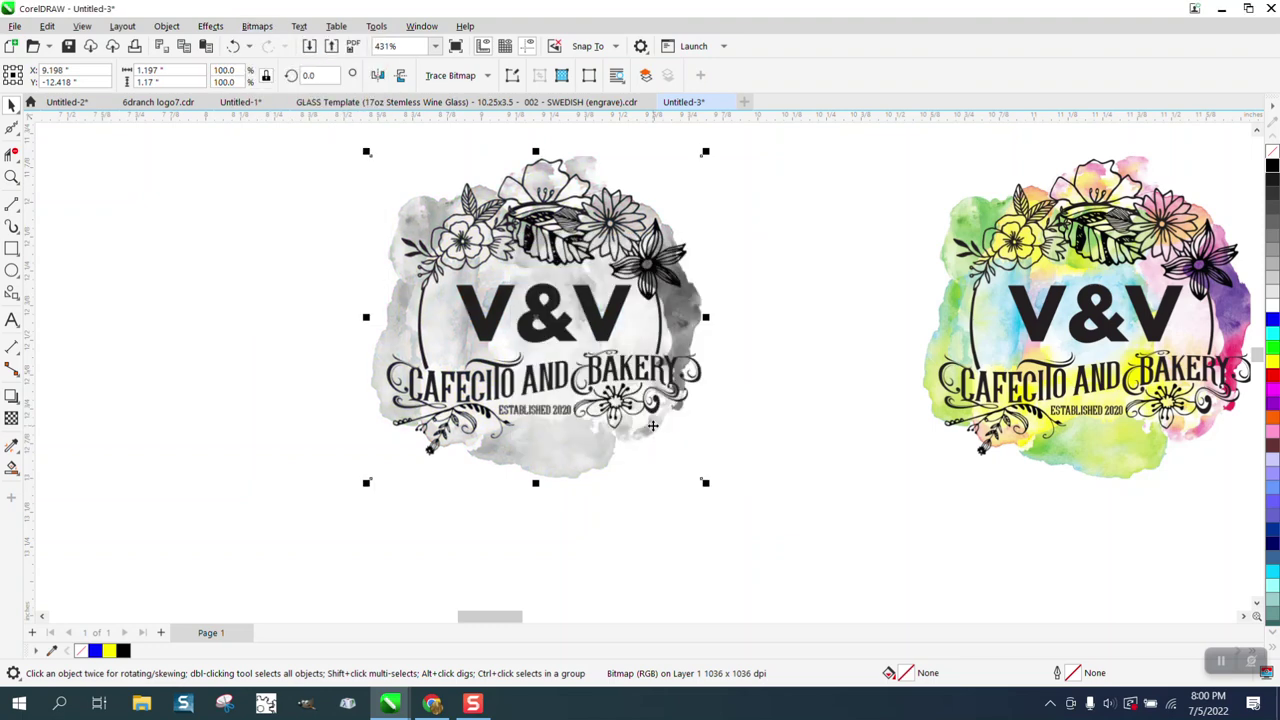
Convert the right small logo to a 300 dpi bitmap in CMYK Color (32-bit) mode
{"action": "left_click", "coordinate": [1047, 330]}
{"action": "left_click", "coordinate": [266, 26]}
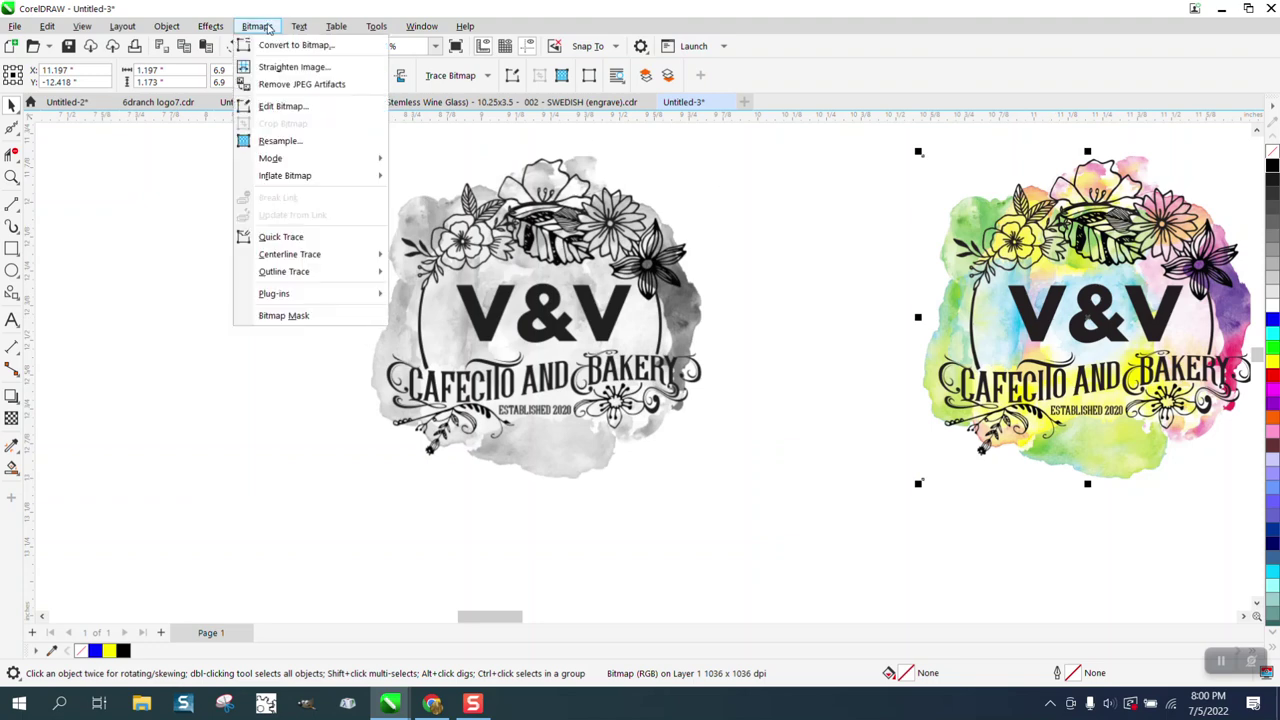
{"action": "left_click", "coordinate": [287, 46]}
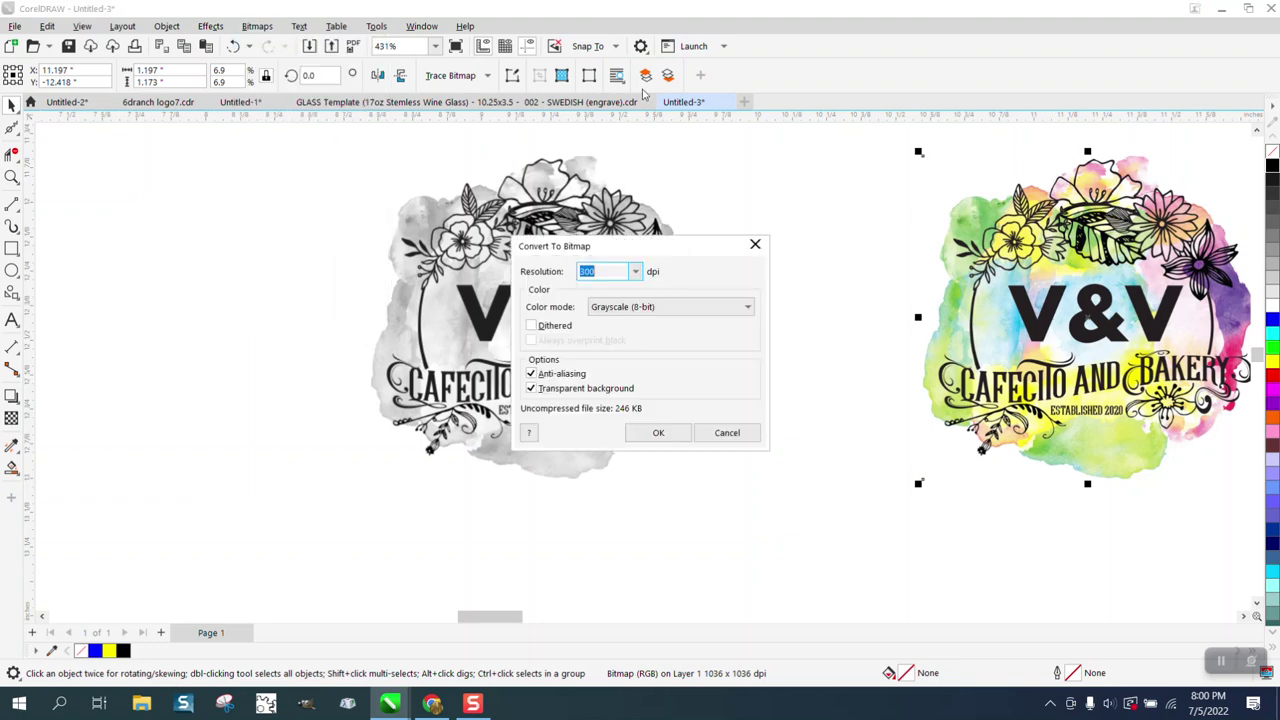
{"action": "left_click", "coordinate": [748, 308]}
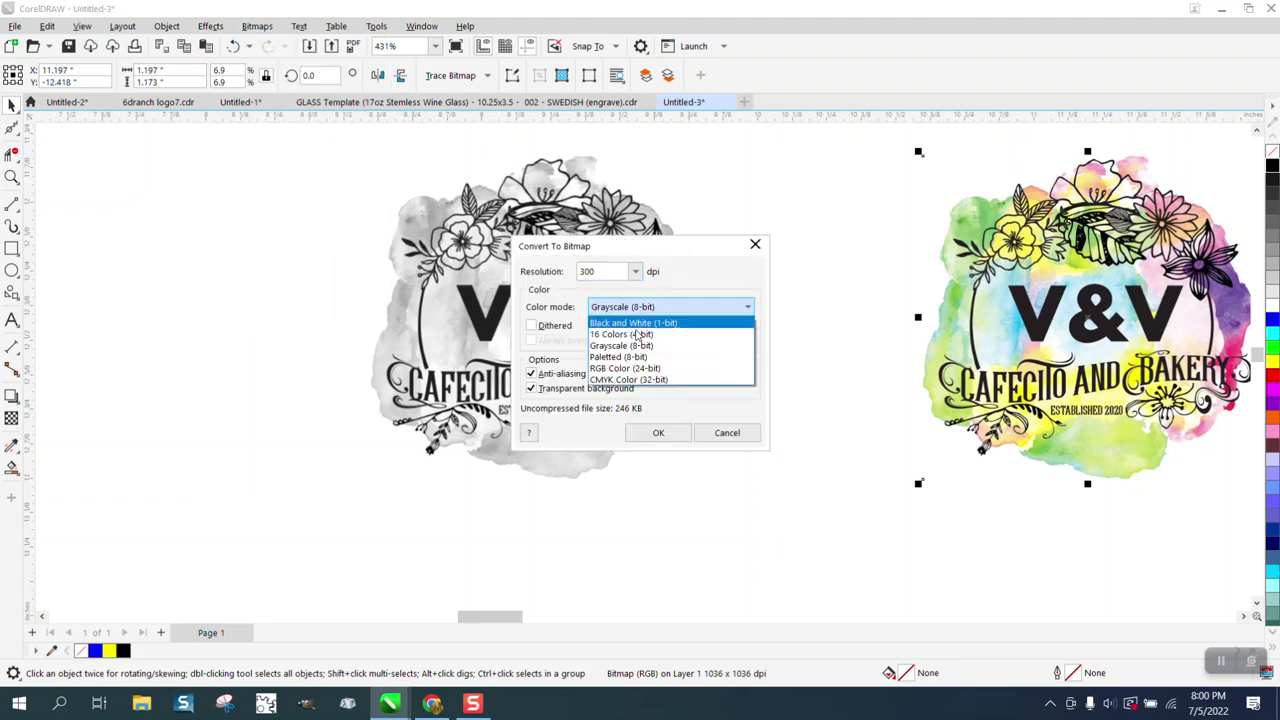
{"action": "left_click", "coordinate": [624, 380]}
{"action": "left_click", "coordinate": [658, 432]}
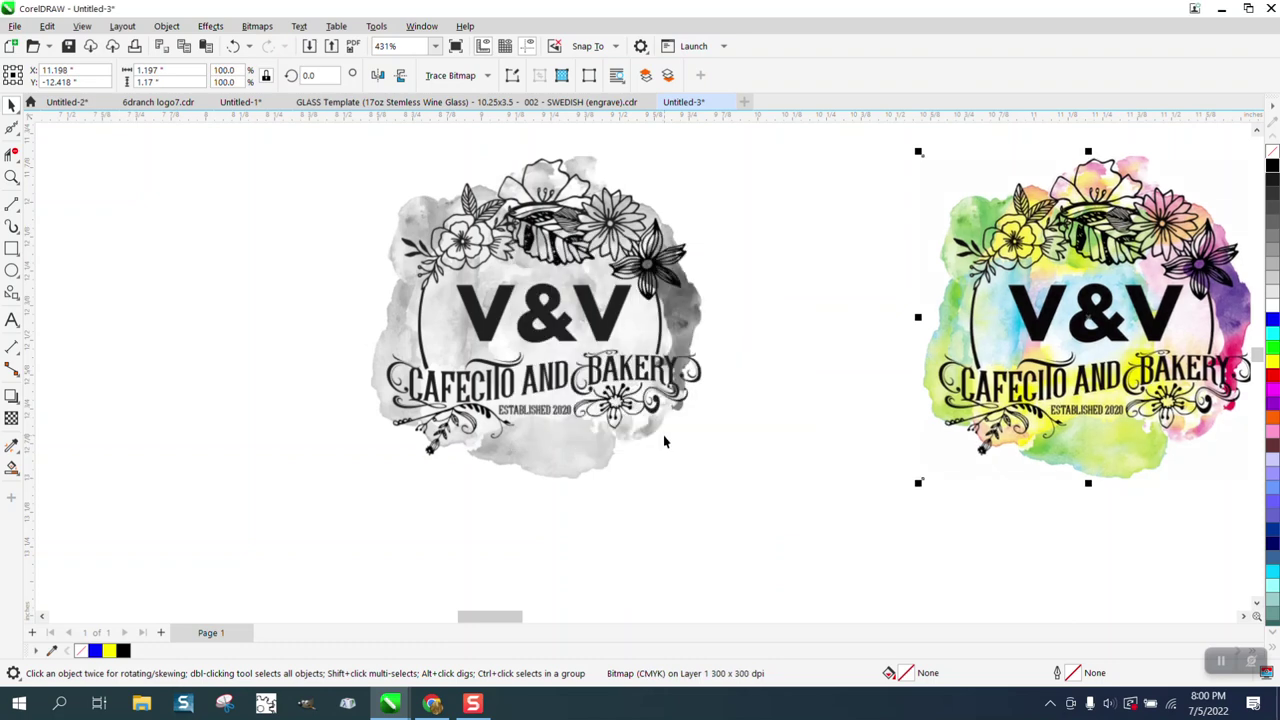
Outline-trace the grayscale logo as Clipart with detail 100, and move the traced group 2 inches left of the bitmap
{"action": "scroll", "coordinate": [608, 228], "scroll_direction": "down", "scroll_amount": 1}
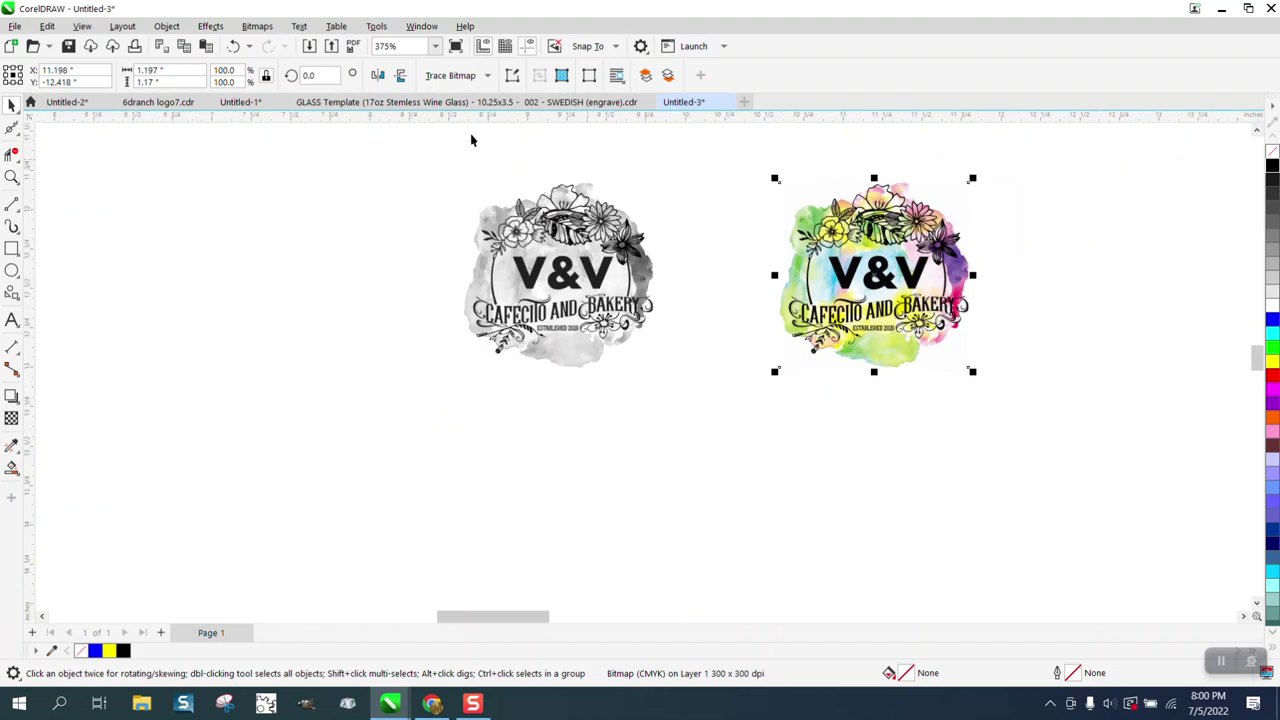
{"action": "left_click_drag", "start_coordinate": [423, 157], "coordinate": [766, 420]}
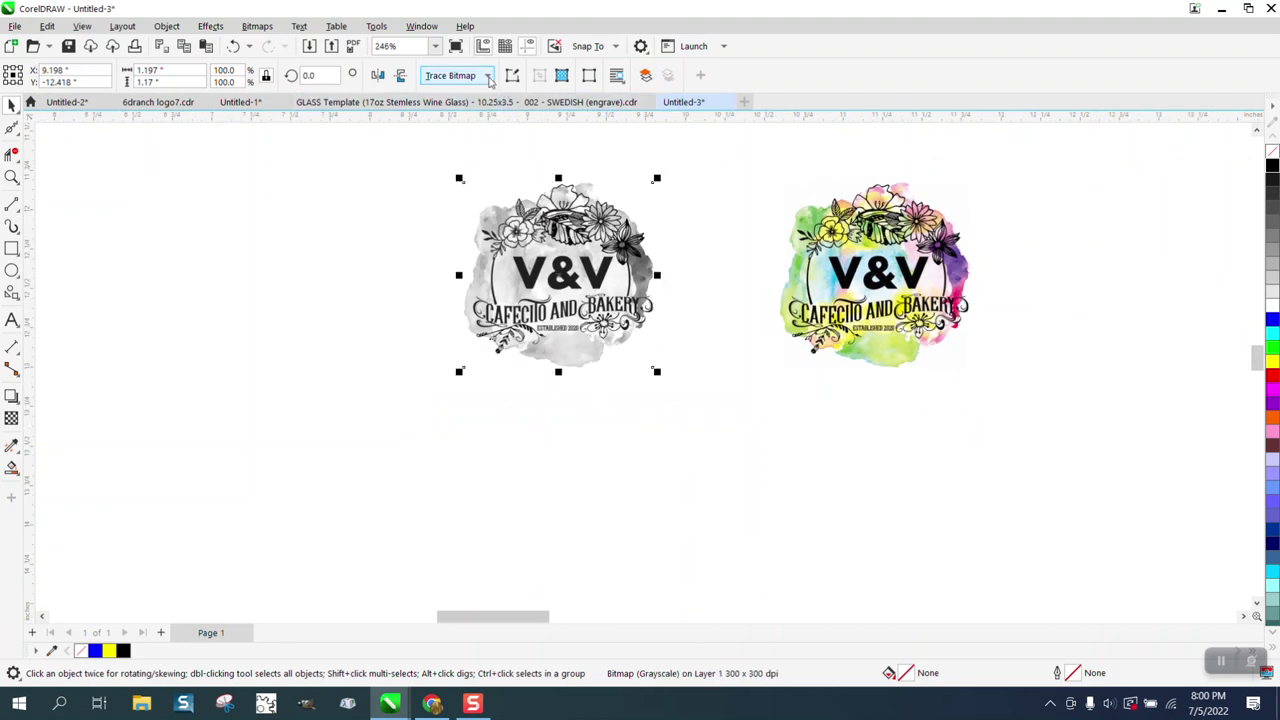
{"action": "left_click", "coordinate": [488, 76]}
{"action": "mouse_move", "coordinate": [520, 131]}
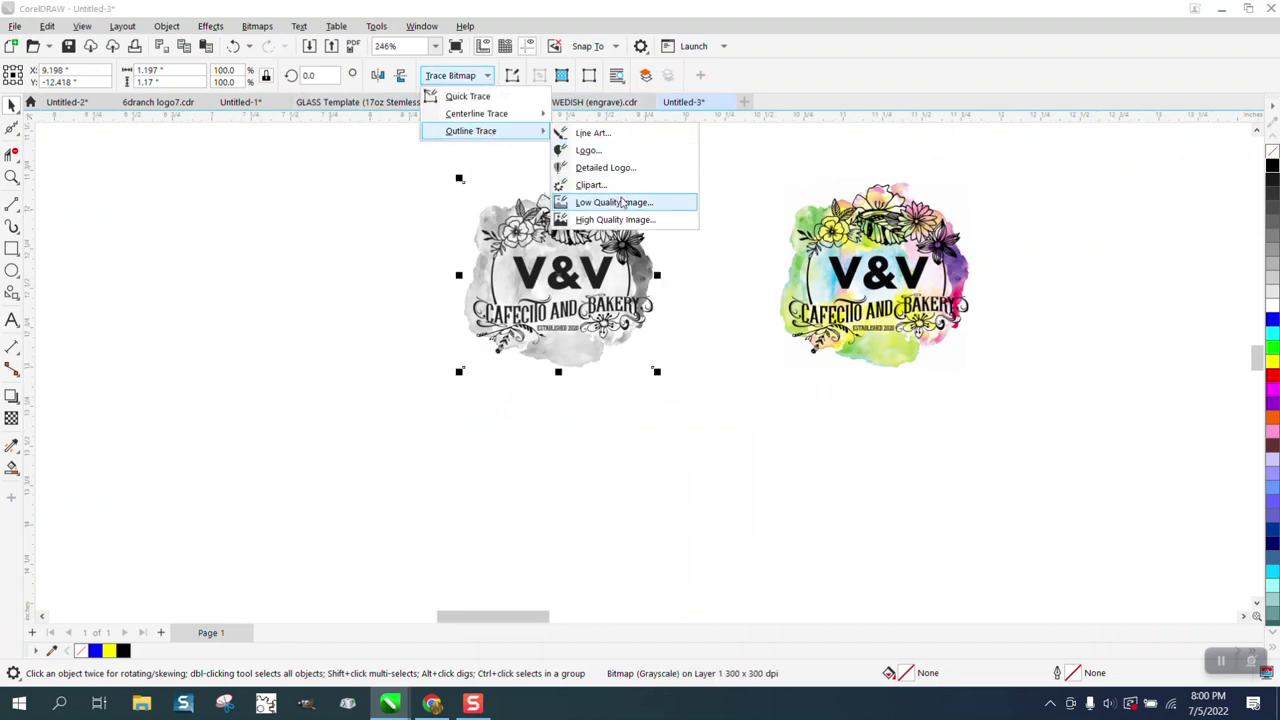
{"action": "left_click", "coordinate": [608, 186]}
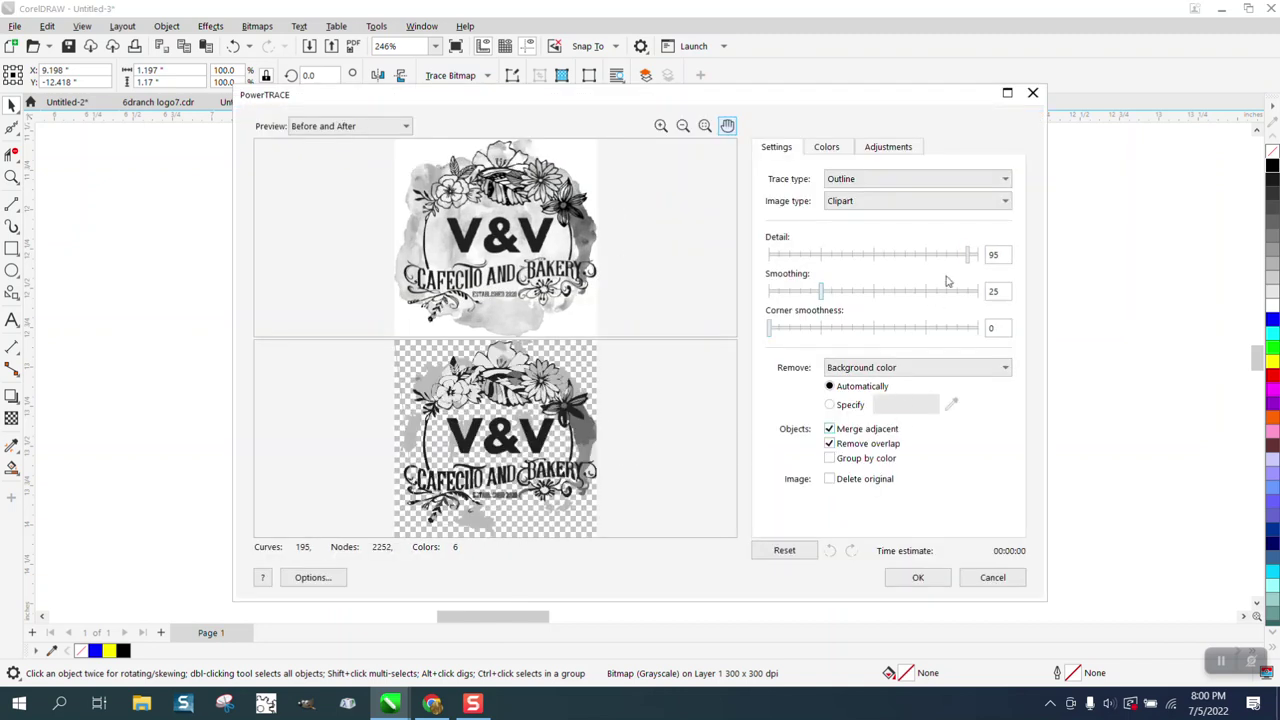
{"action": "left_click_drag", "start_coordinate": [969, 258], "coordinate": [982, 256]}
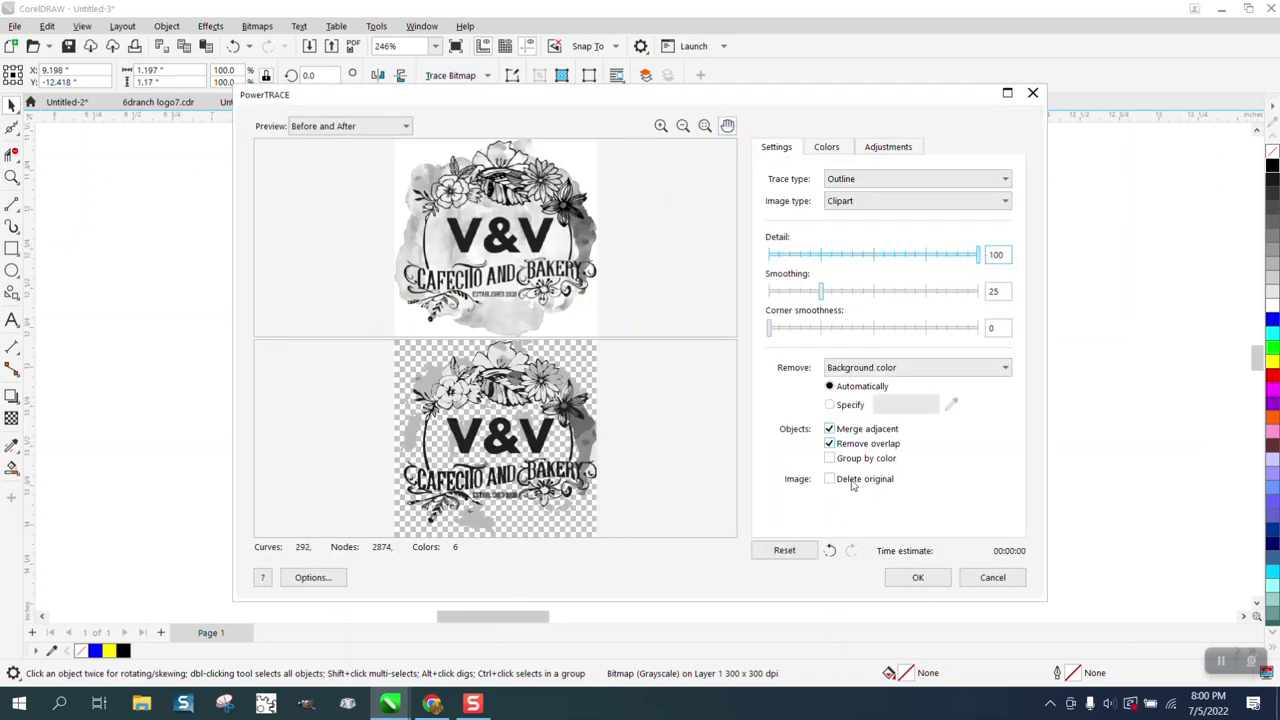
{"action": "left_click", "coordinate": [910, 578]}
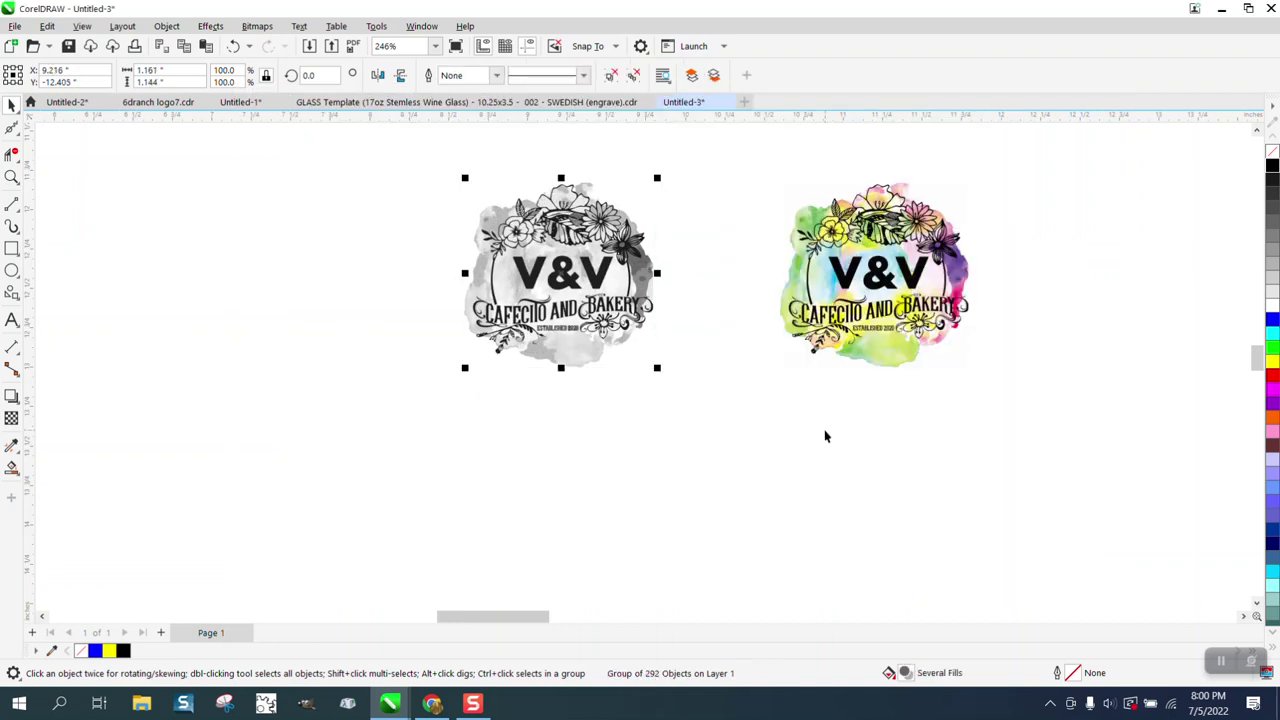
{"action": "key", "text": "Left"}
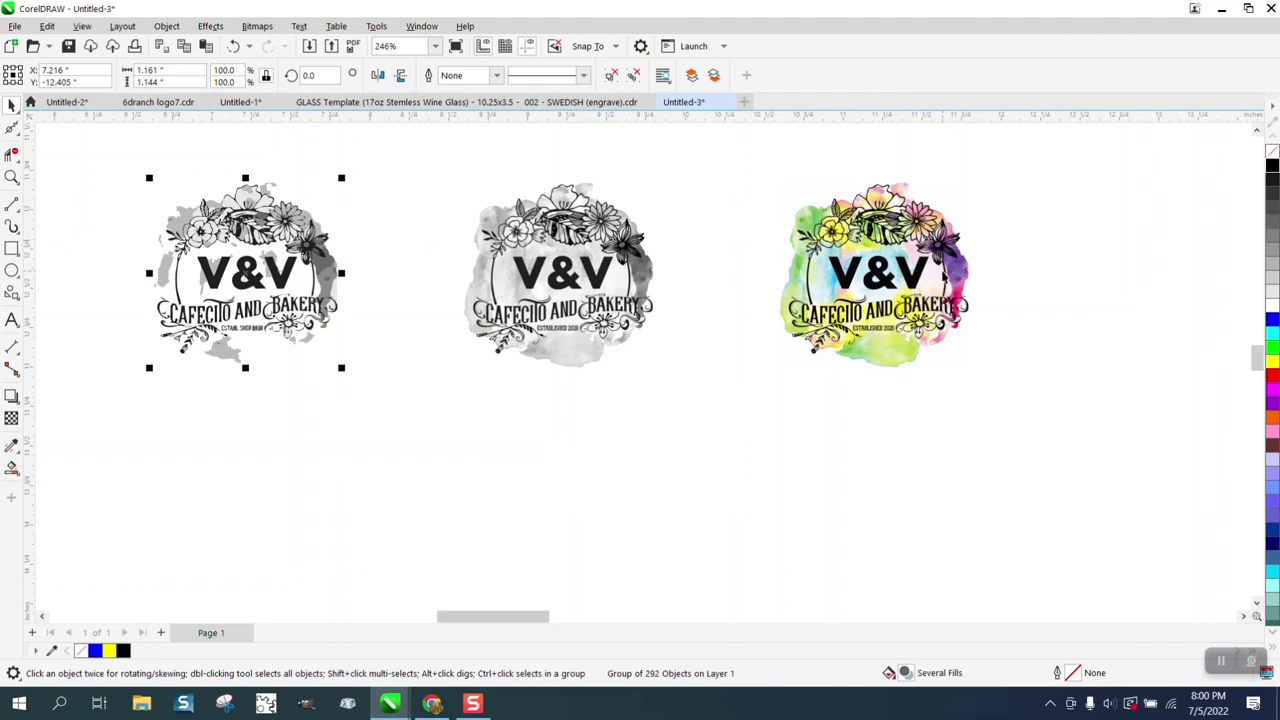
Outline-trace the CMYK logo as Clipart with detail 100, and move the traced group 2 inches below the bitmap
{"action": "left_click", "coordinate": [929, 276]}
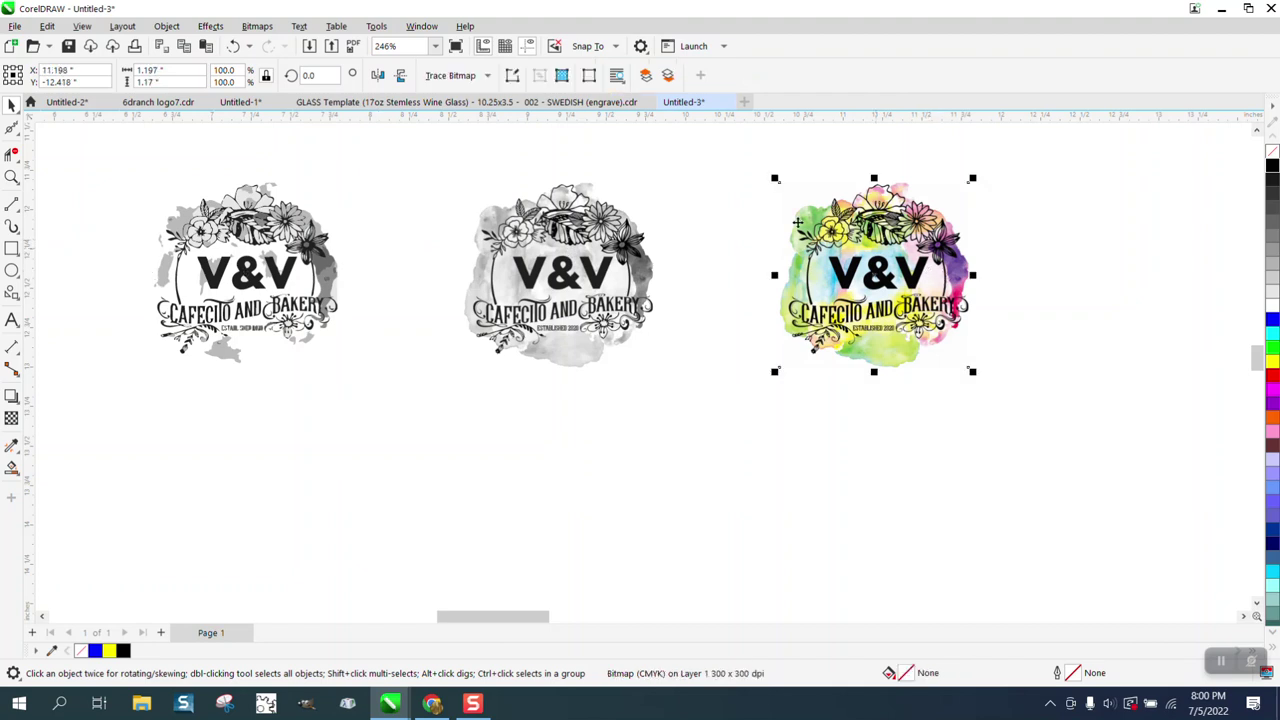
{"action": "left_click", "coordinate": [487, 77]}
{"action": "mouse_move", "coordinate": [540, 131]}
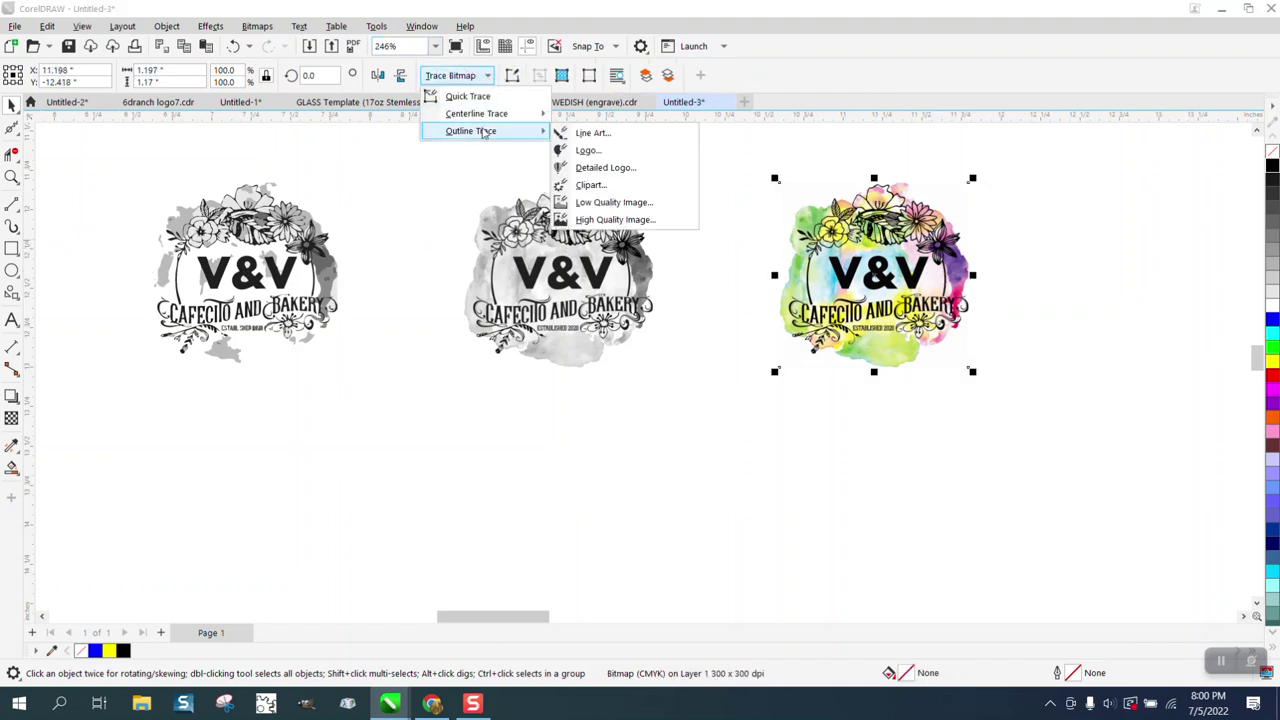
{"action": "left_click", "coordinate": [596, 171]}
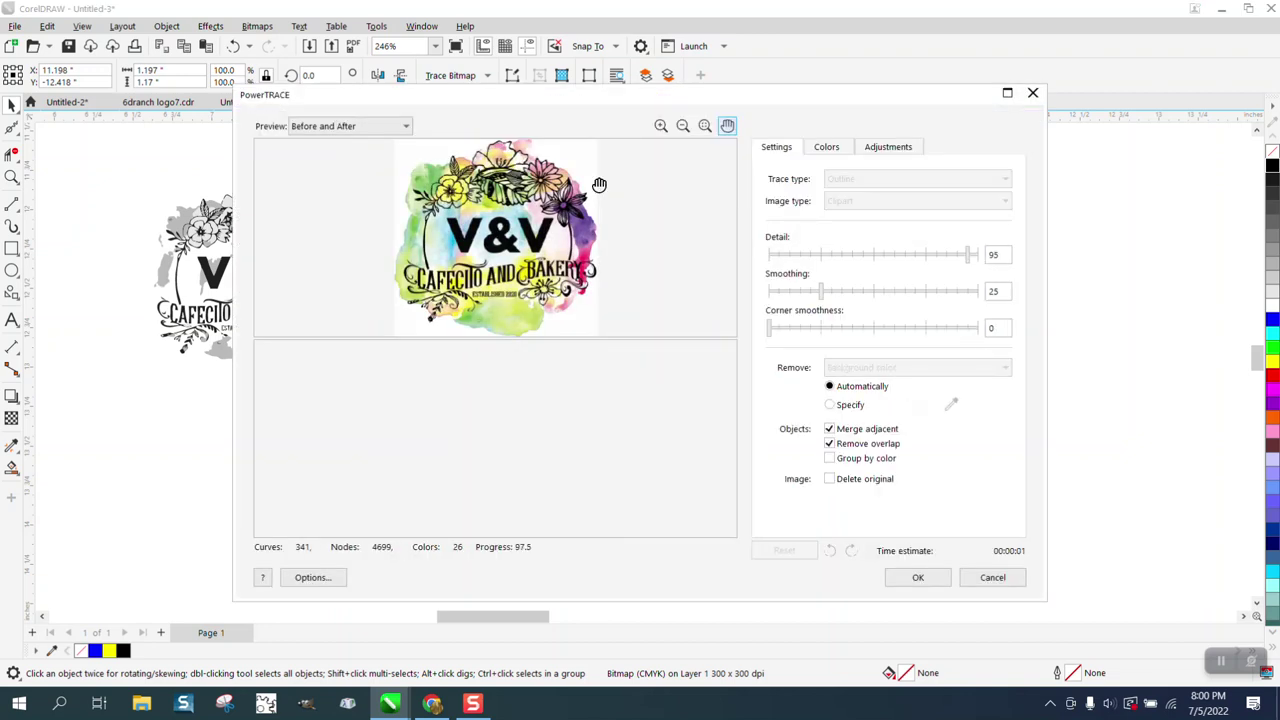
{"action": "left_click_drag", "start_coordinate": [969, 258], "coordinate": [986, 254]}
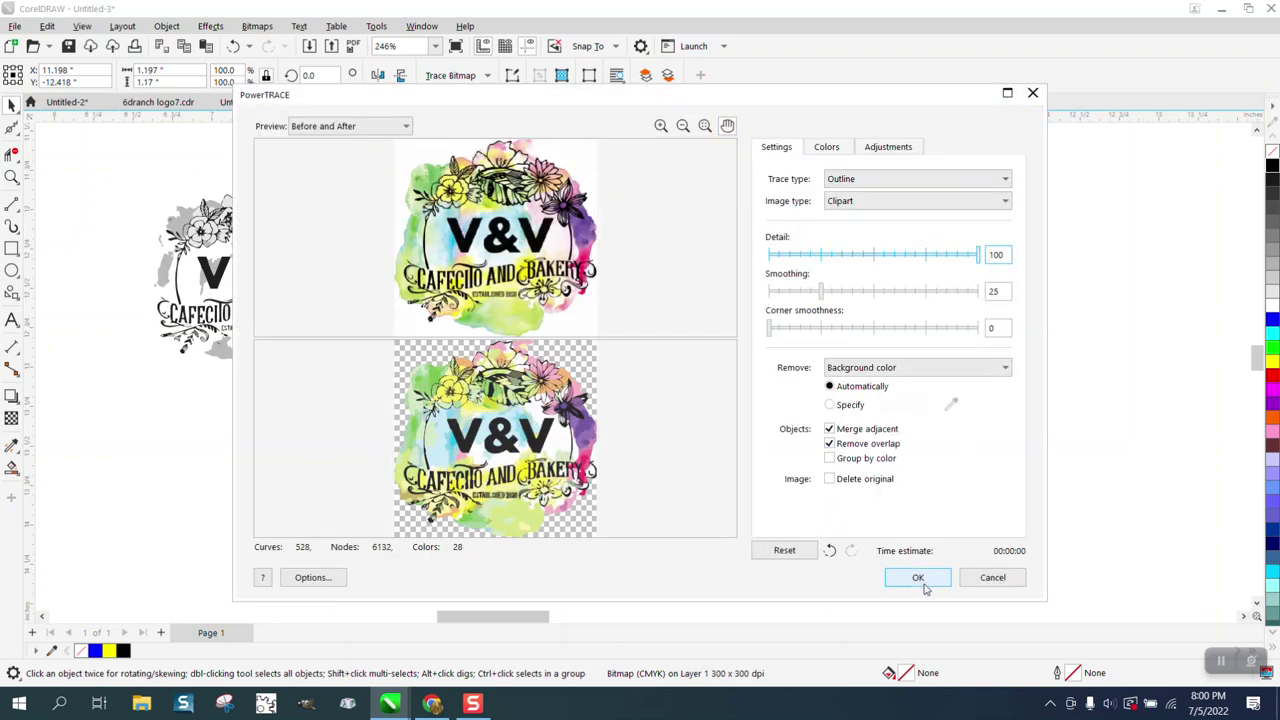
{"action": "left_click", "coordinate": [918, 578]}
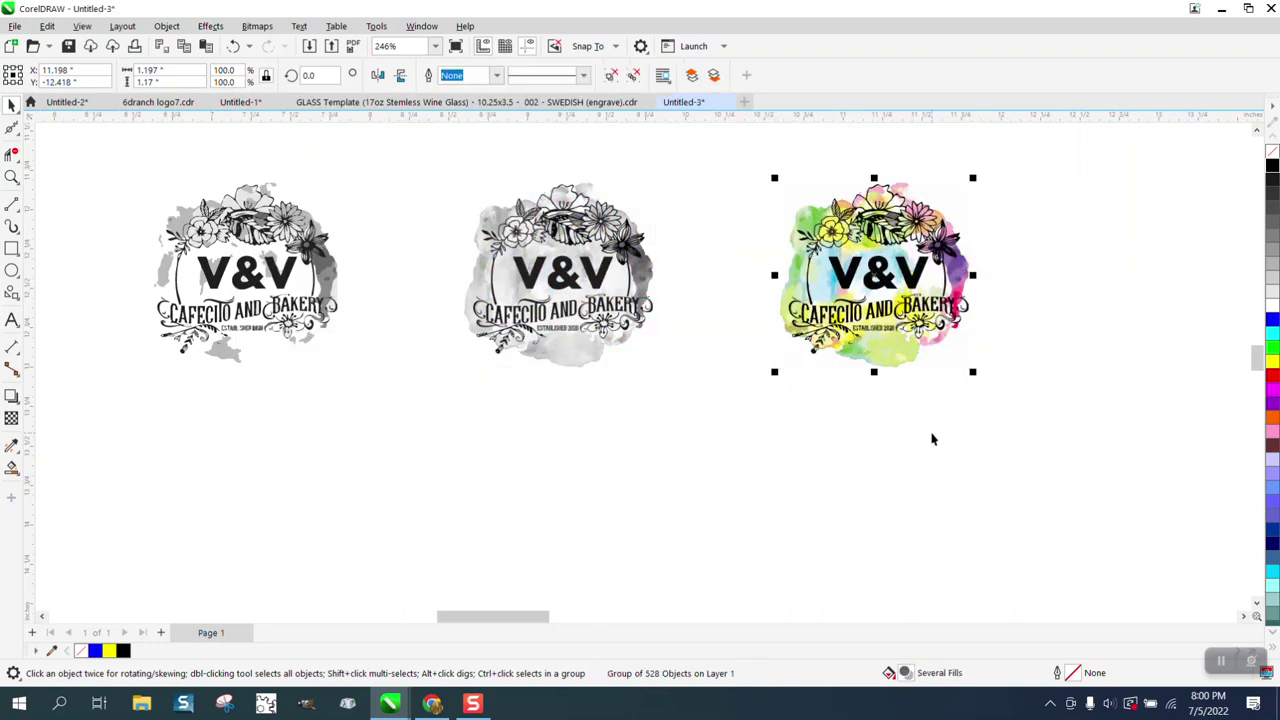
{"action": "key", "text": "Down"}
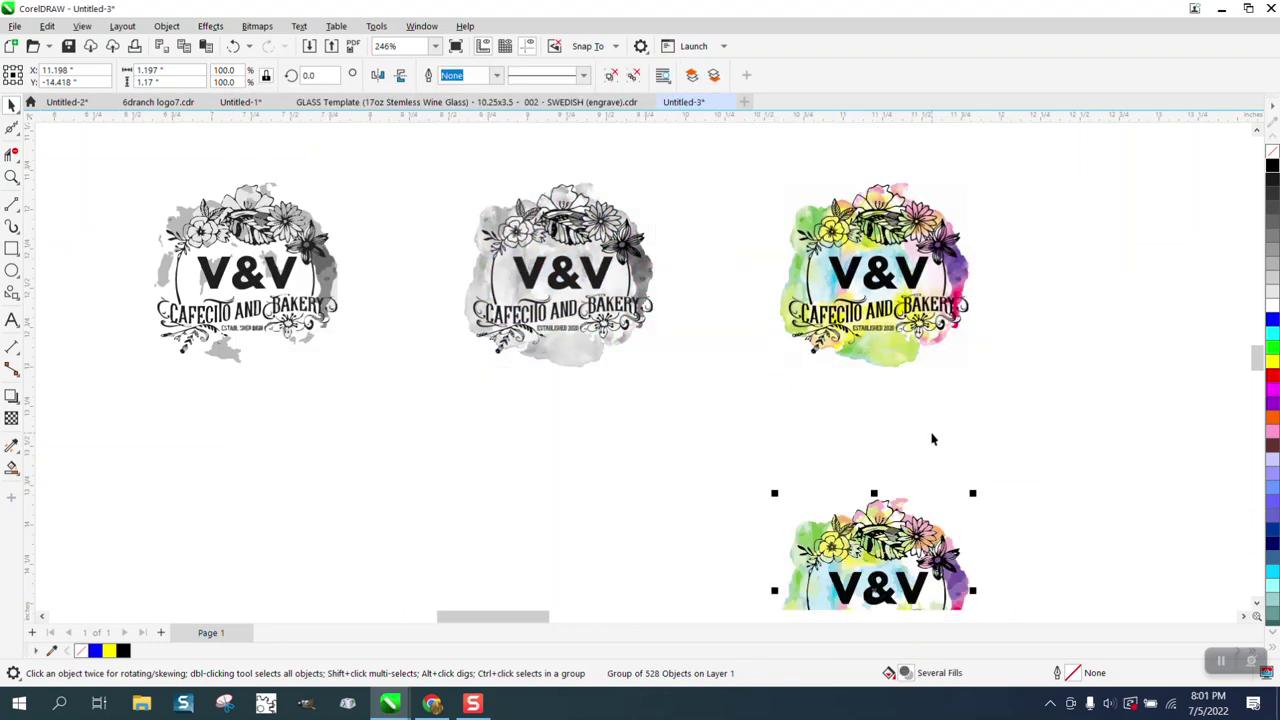
Examine the flowers and leaves of the color trace up close for shape and color accuracy
{"action": "scroll", "coordinate": [886, 389], "scroll_direction": "down", "scroll_amount": 1}
{"action": "left_click", "coordinate": [11, 177]}
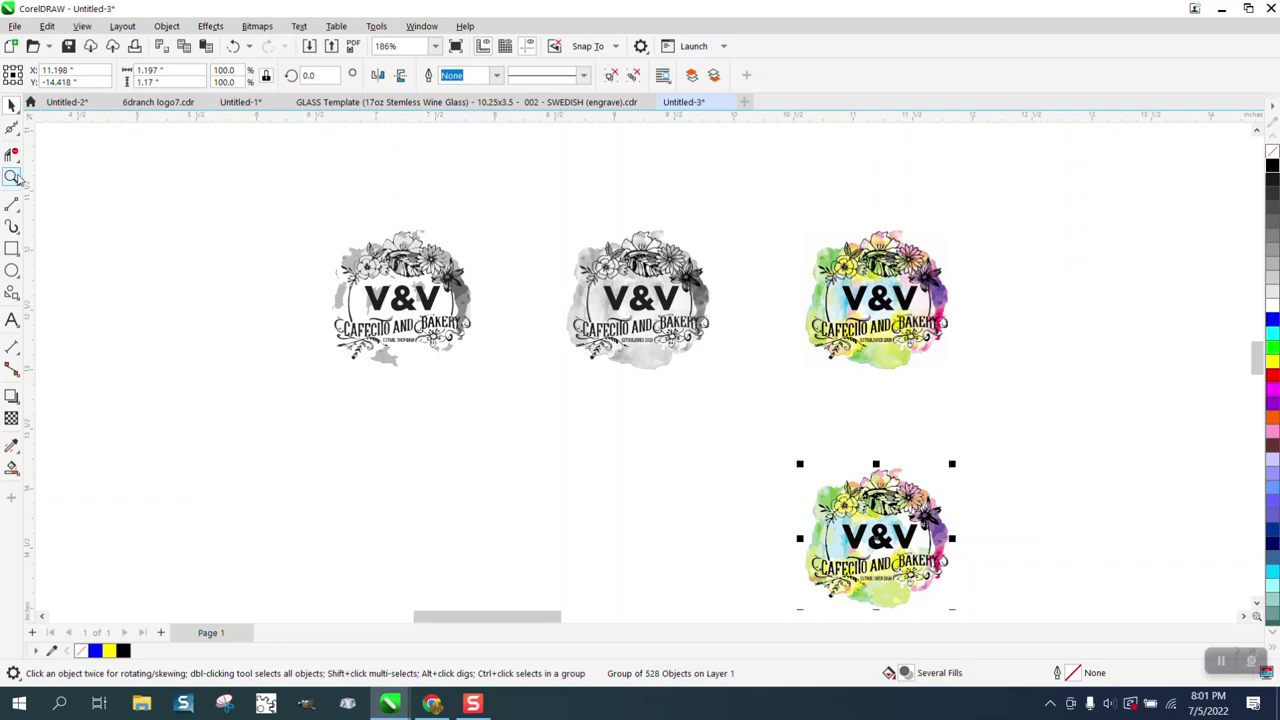
{"action": "left_click_drag", "start_coordinate": [829, 447], "coordinate": [943, 529]}
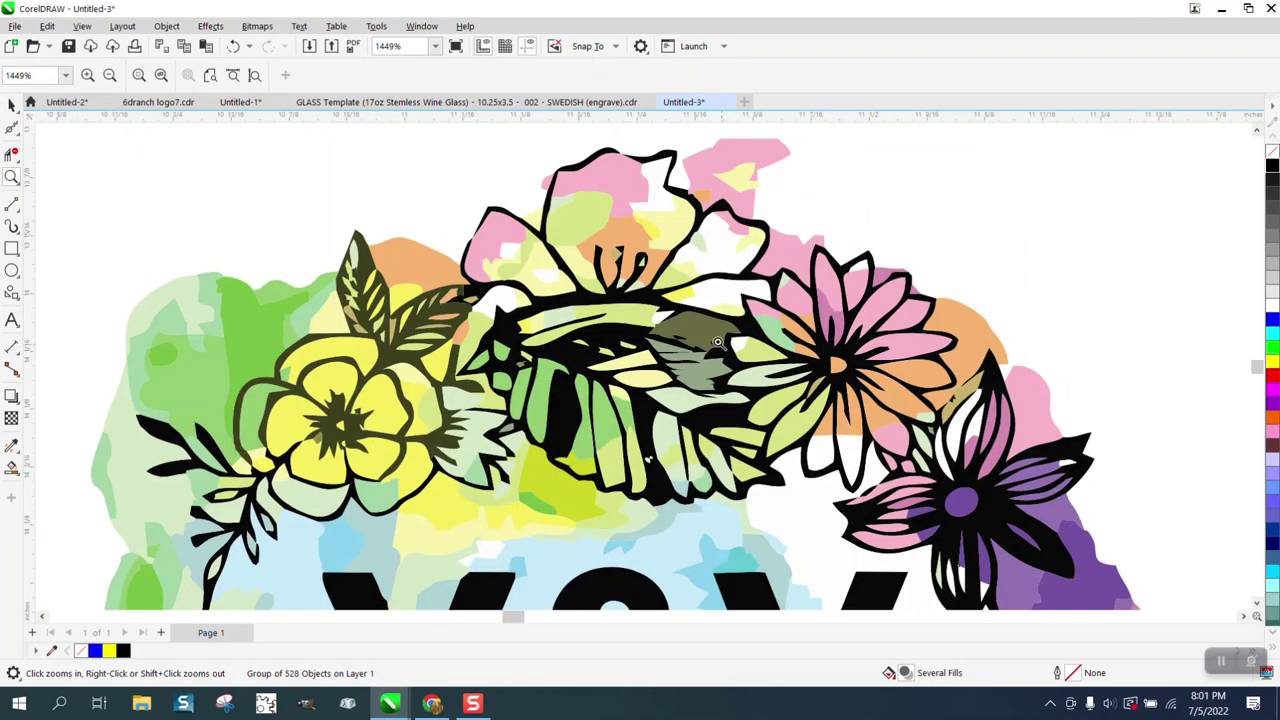
{"action": "scroll", "coordinate": [714, 341], "scroll_direction": "down", "scroll_amount": 1}
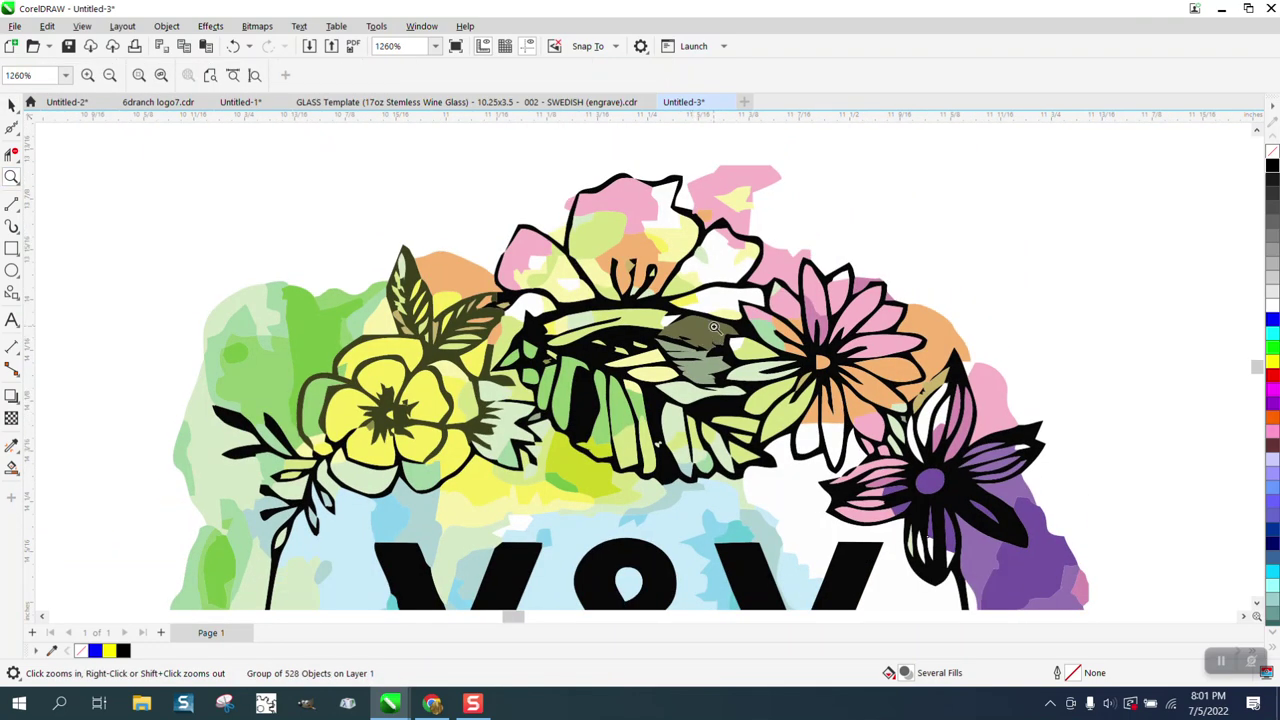
{"action": "left_click_drag", "start_coordinate": [438, 278], "coordinate": [524, 331]}
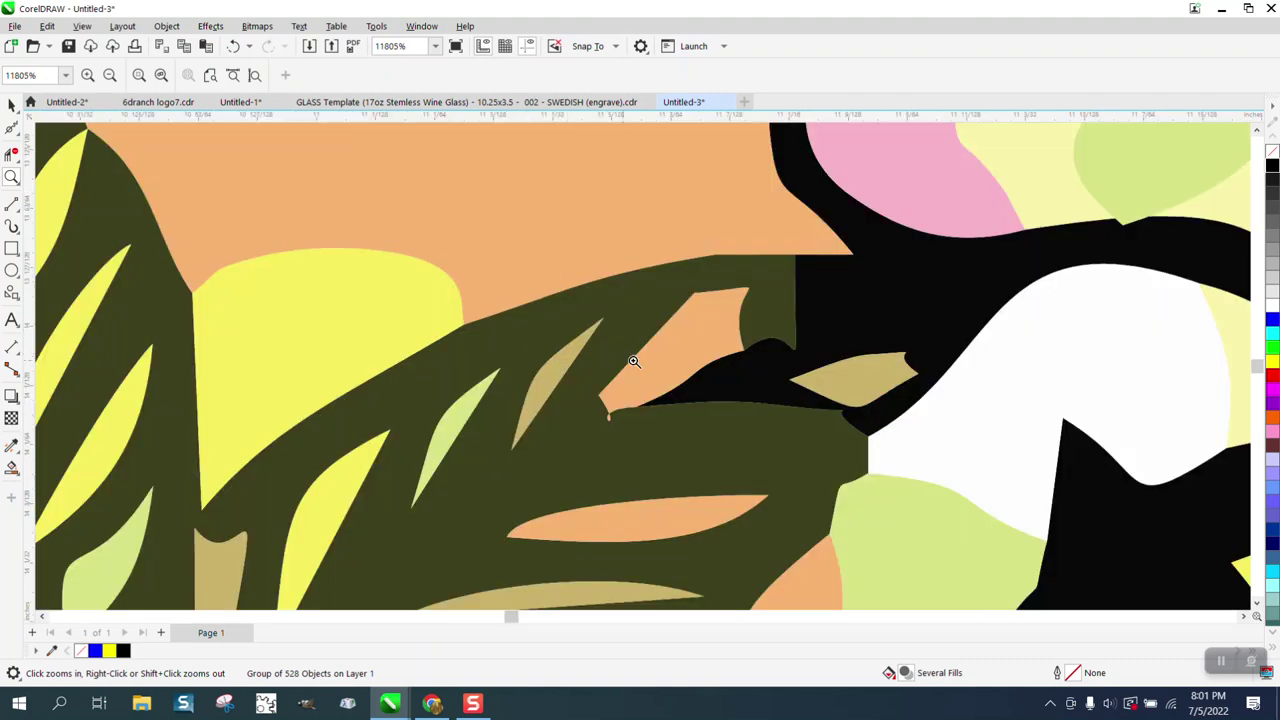
{"action": "scroll", "coordinate": [730, 318], "scroll_direction": "down", "scroll_amount": 12}
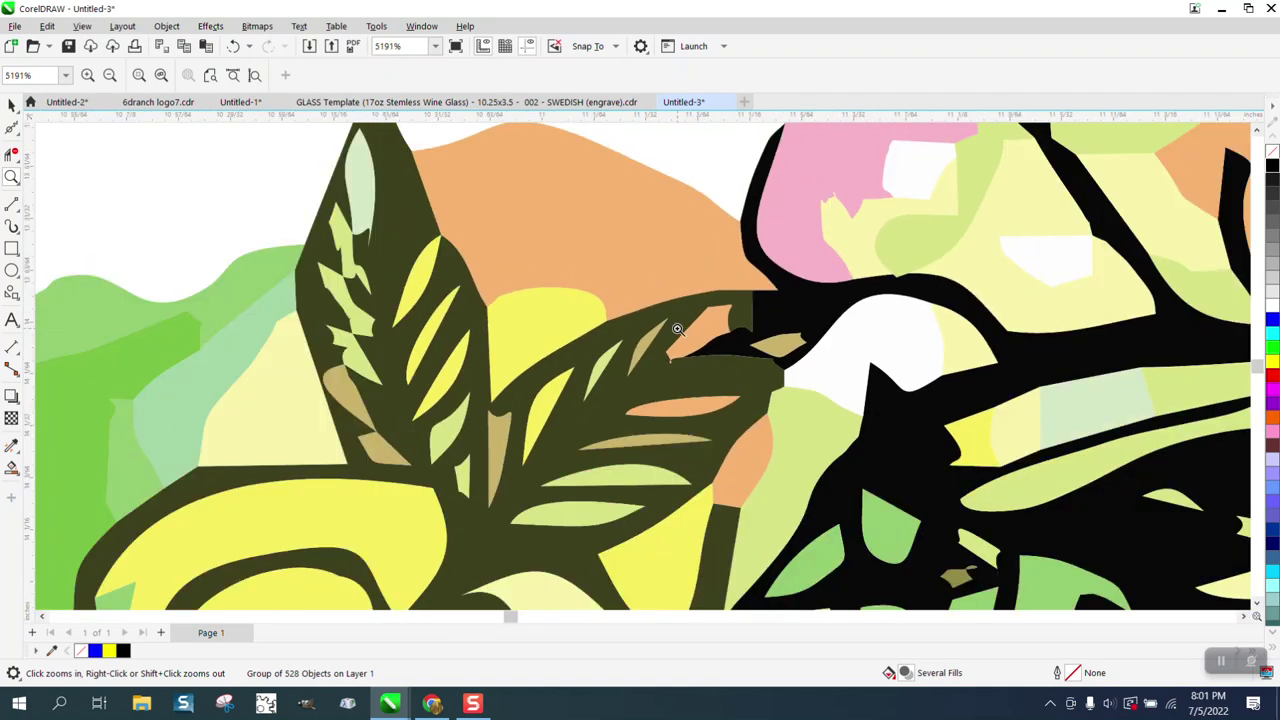
{"action": "scroll", "coordinate": [675, 326], "scroll_direction": "down", "scroll_amount": 8}
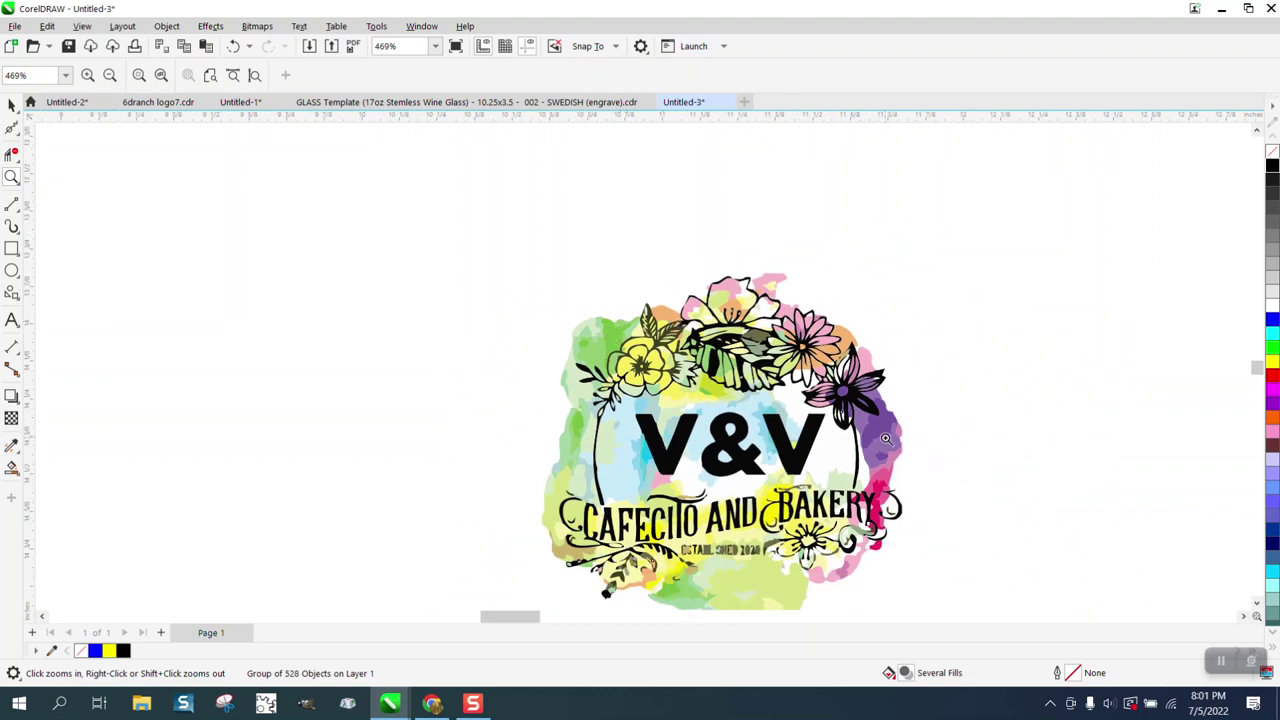
Ungroup the traced color logo into separate curves and clear the selection
{"action": "left_click", "coordinate": [12, 104]}
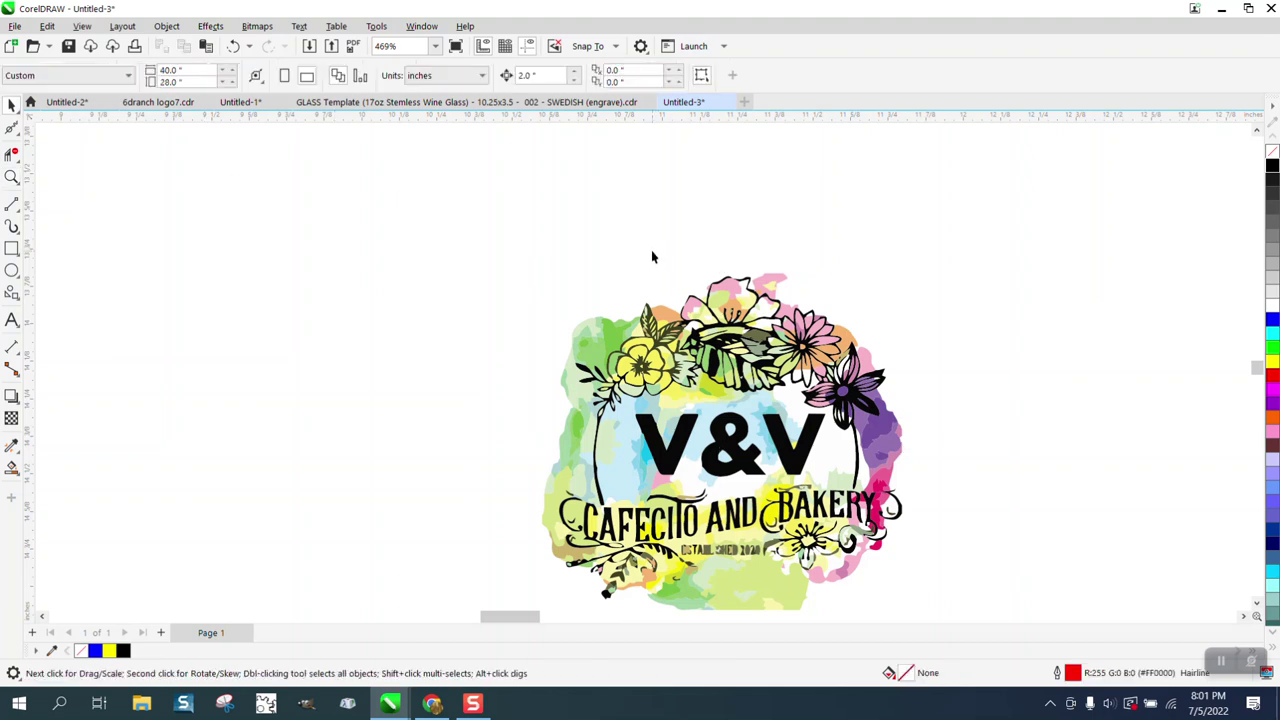
{"action": "left_click", "coordinate": [762, 288]}
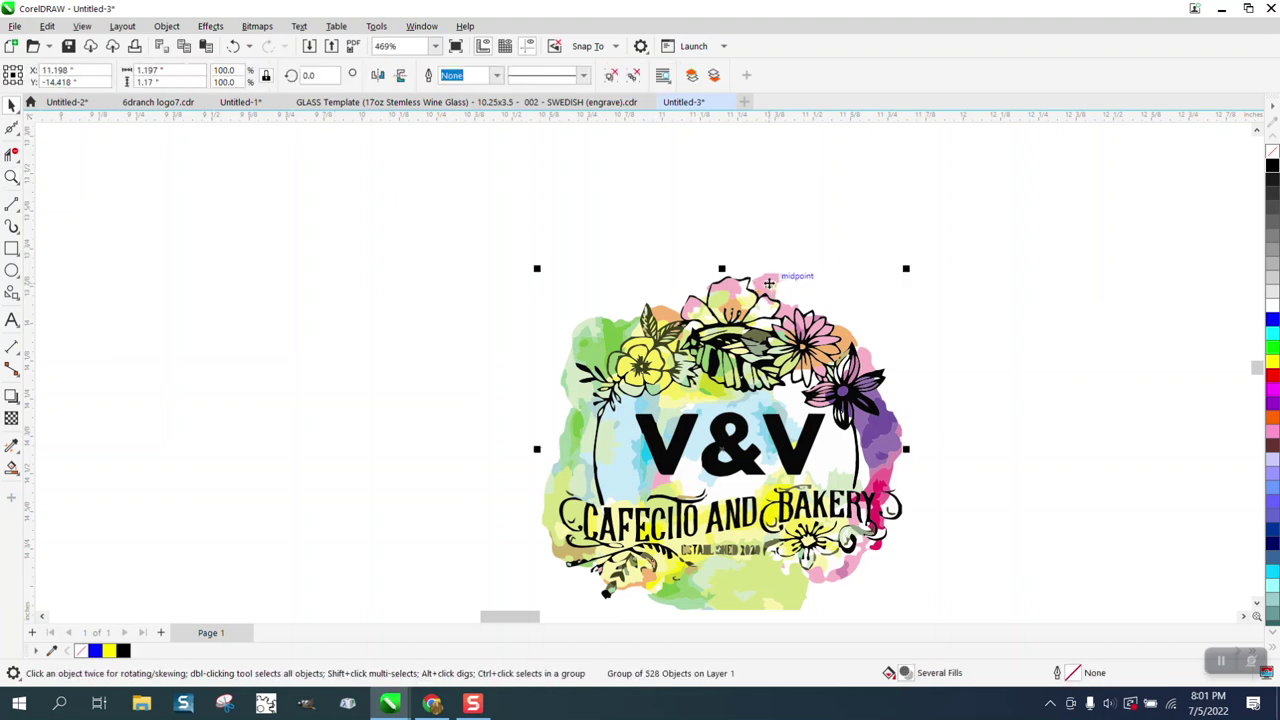
{"action": "left_click", "coordinate": [166, 26]}
{"action": "mouse_move", "coordinate": [206, 290]}
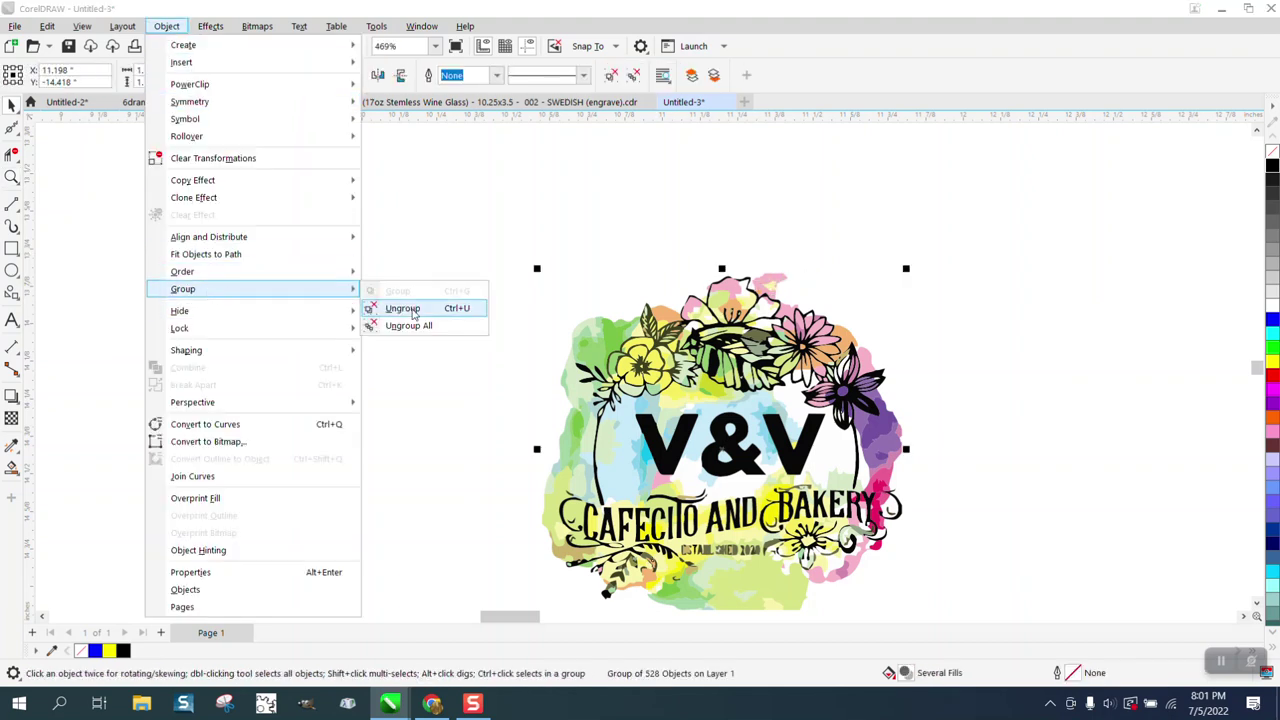
{"action": "left_click", "coordinate": [410, 308]}
{"action": "left_click", "coordinate": [642, 293]}
Delete the pink and neighboring watercolor patches around the upper flowers of the color trace
{"action": "left_click", "coordinate": [775, 281]}
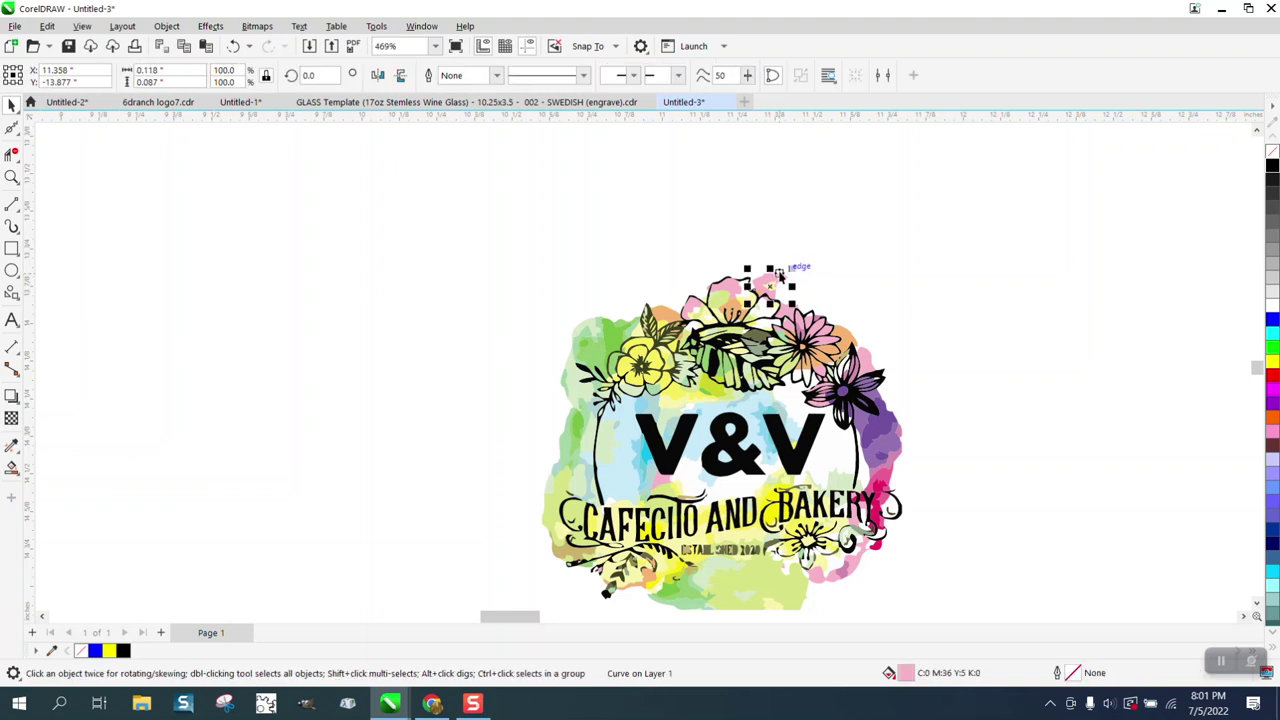
{"action": "key", "text": "Delete"}
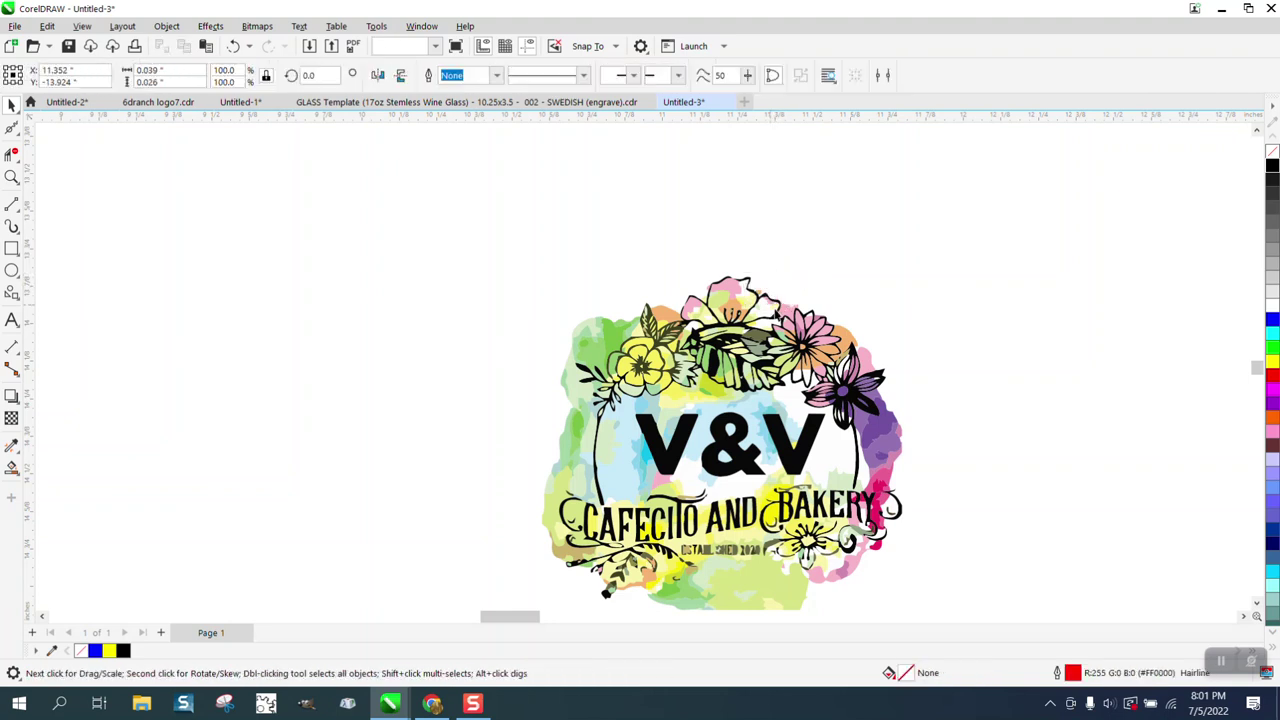
{"action": "left_click", "coordinate": [802, 321]}
{"action": "key", "text": "Delete"}
{"action": "left_click", "coordinate": [821, 330]}
{"action": "key", "text": "Delete"}
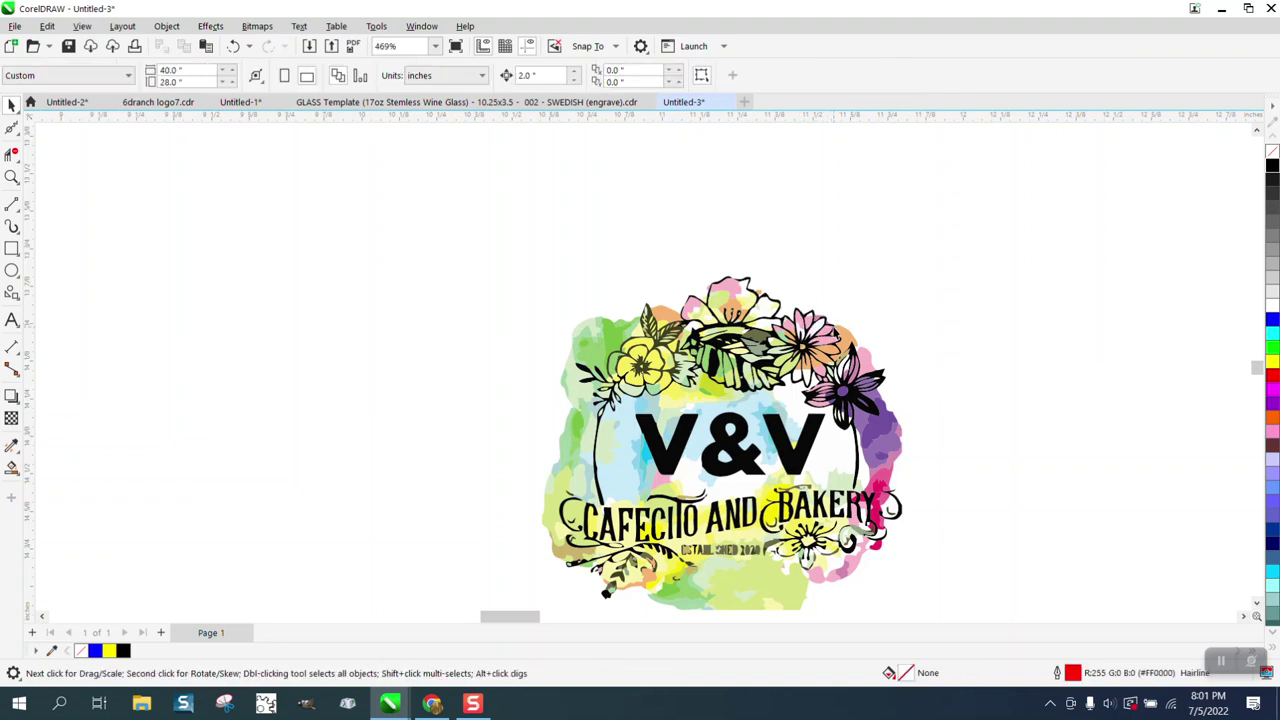
Delete the CMYK bitmap together with all the traced color pieces below it
{"action": "scroll", "coordinate": [829, 325], "scroll_direction": "down", "scroll_amount": 5}
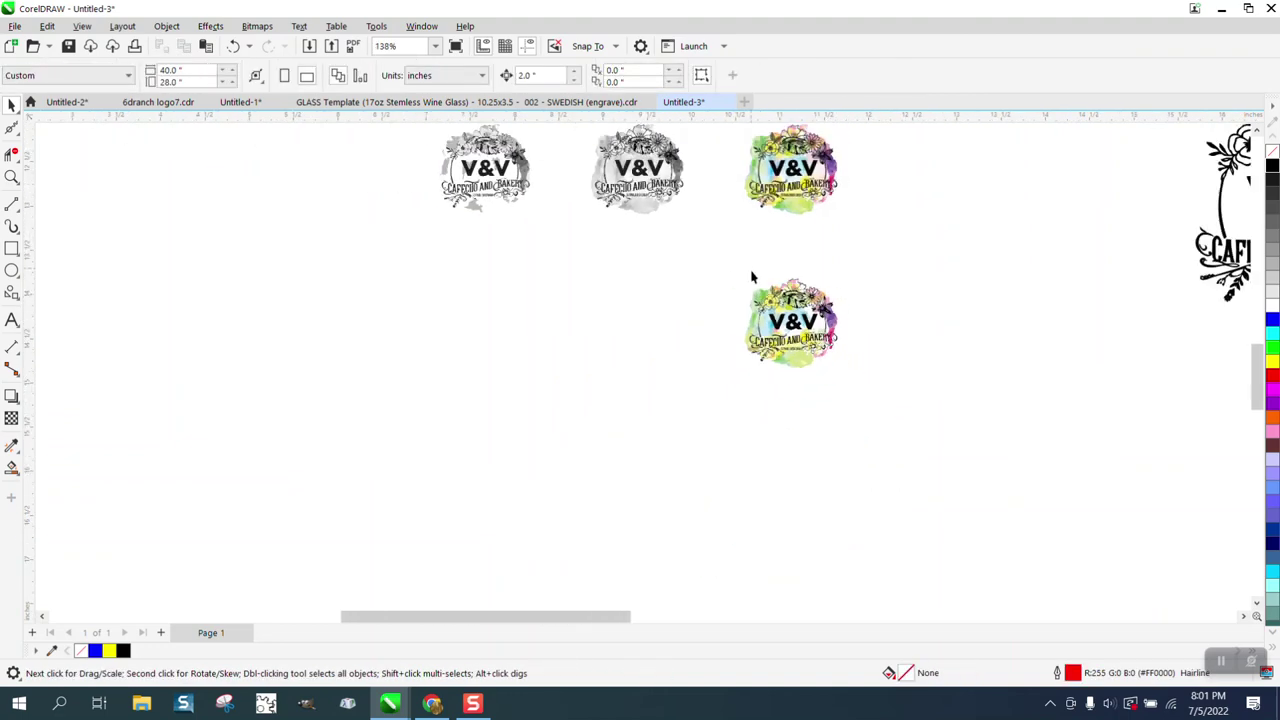
{"action": "left_click_drag", "start_coordinate": [847, 340], "coordinate": [849, 342]}
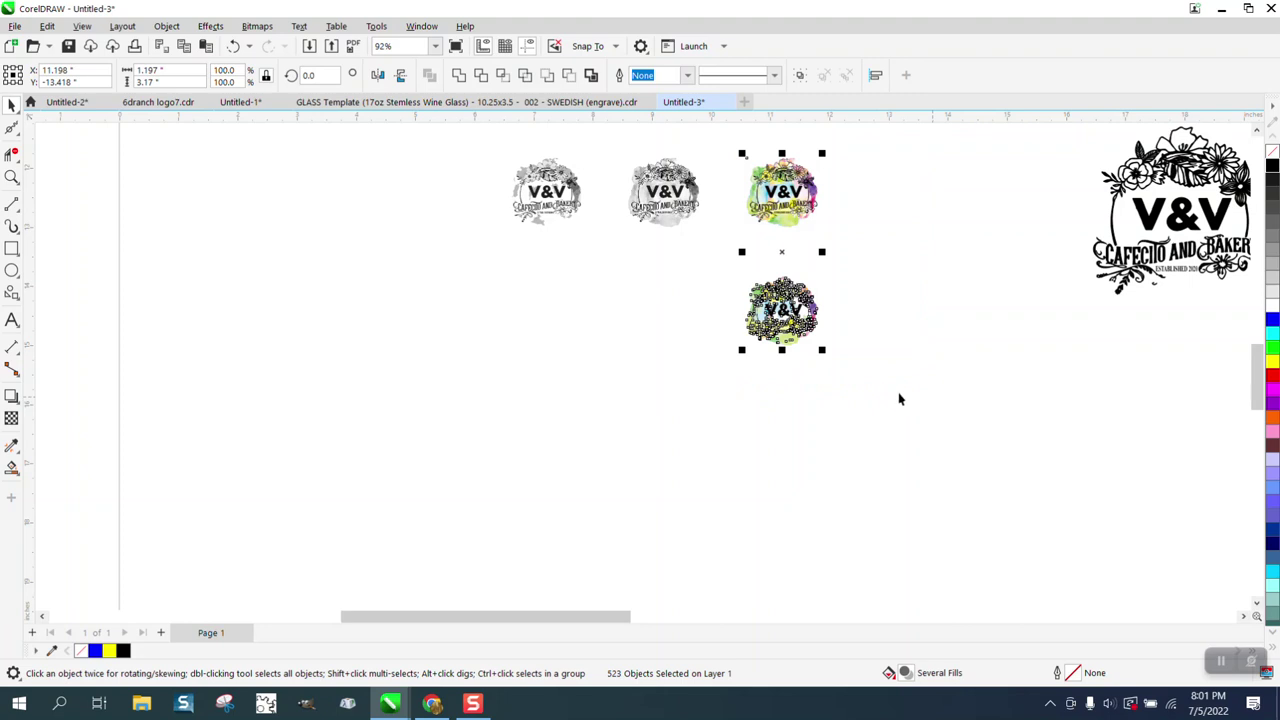
{"action": "key", "text": "Delete"}
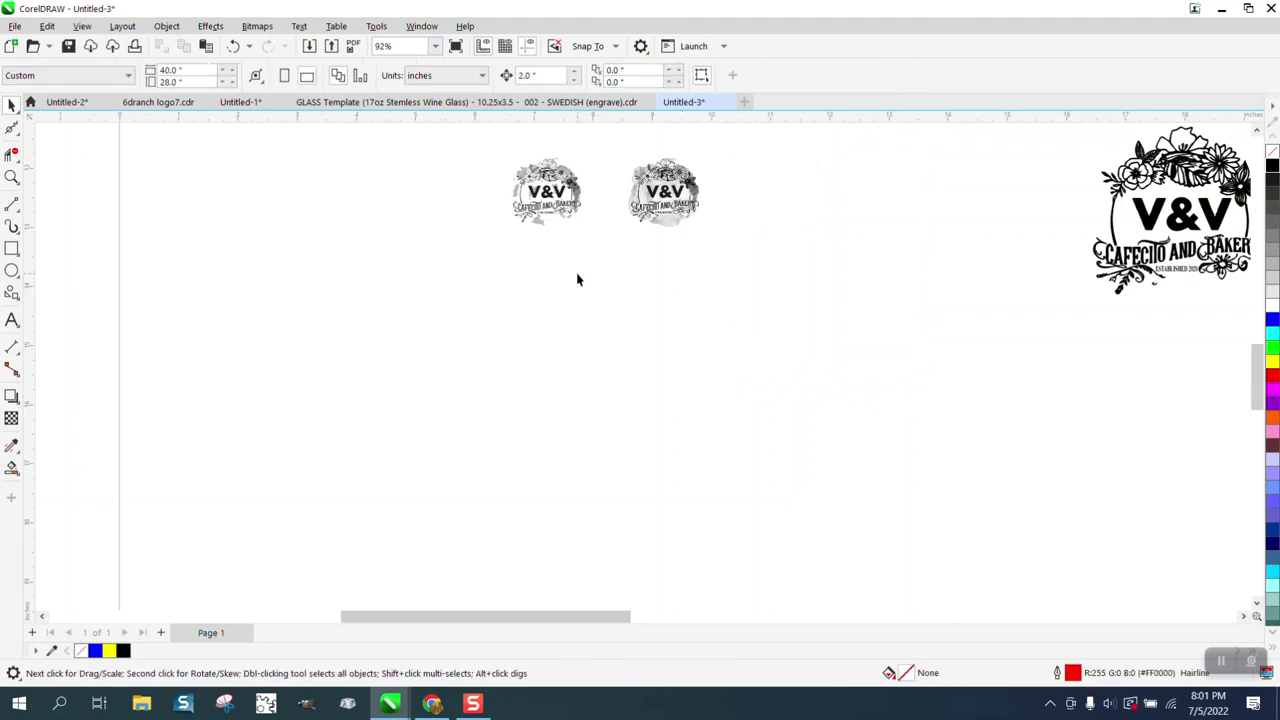
Ungroup the traced grayscale logo into separate curves and clear the selection
{"action": "left_click", "coordinate": [12, 177]}
{"action": "left_click_drag", "start_coordinate": [500, 147], "coordinate": [689, 272]}
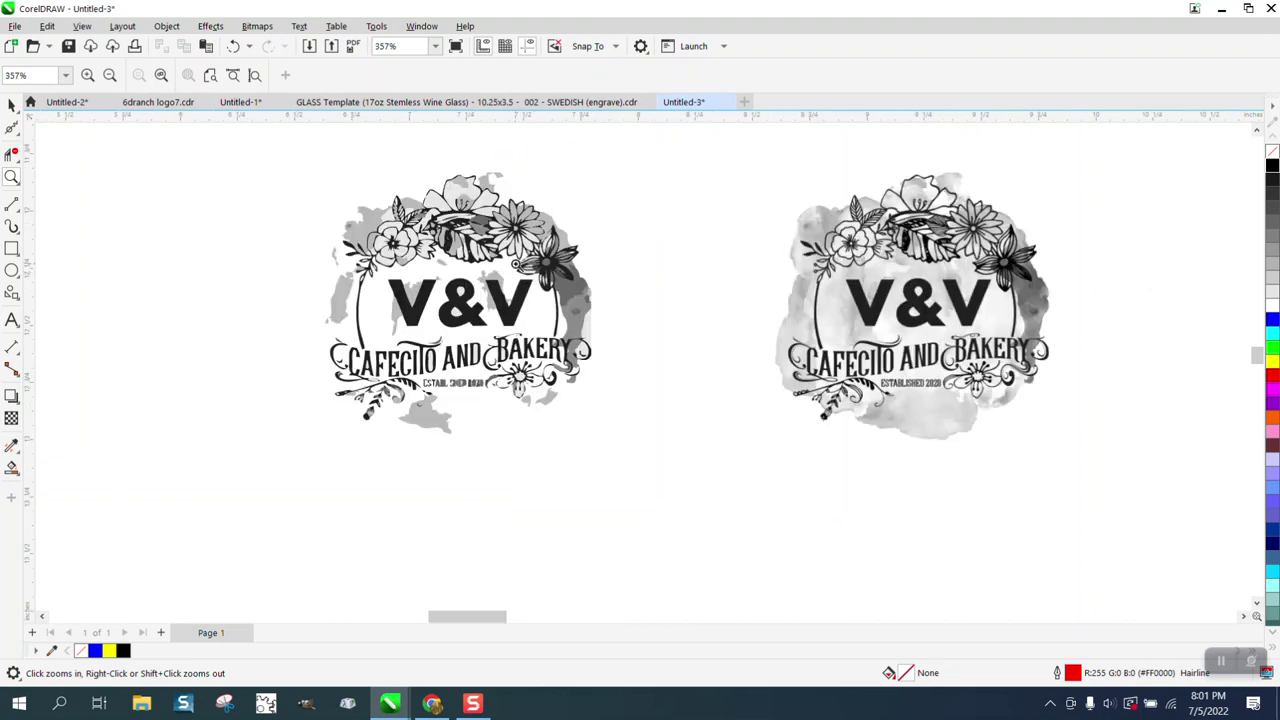
{"action": "left_click", "coordinate": [12, 104]}
{"action": "left_click", "coordinate": [465, 200]}
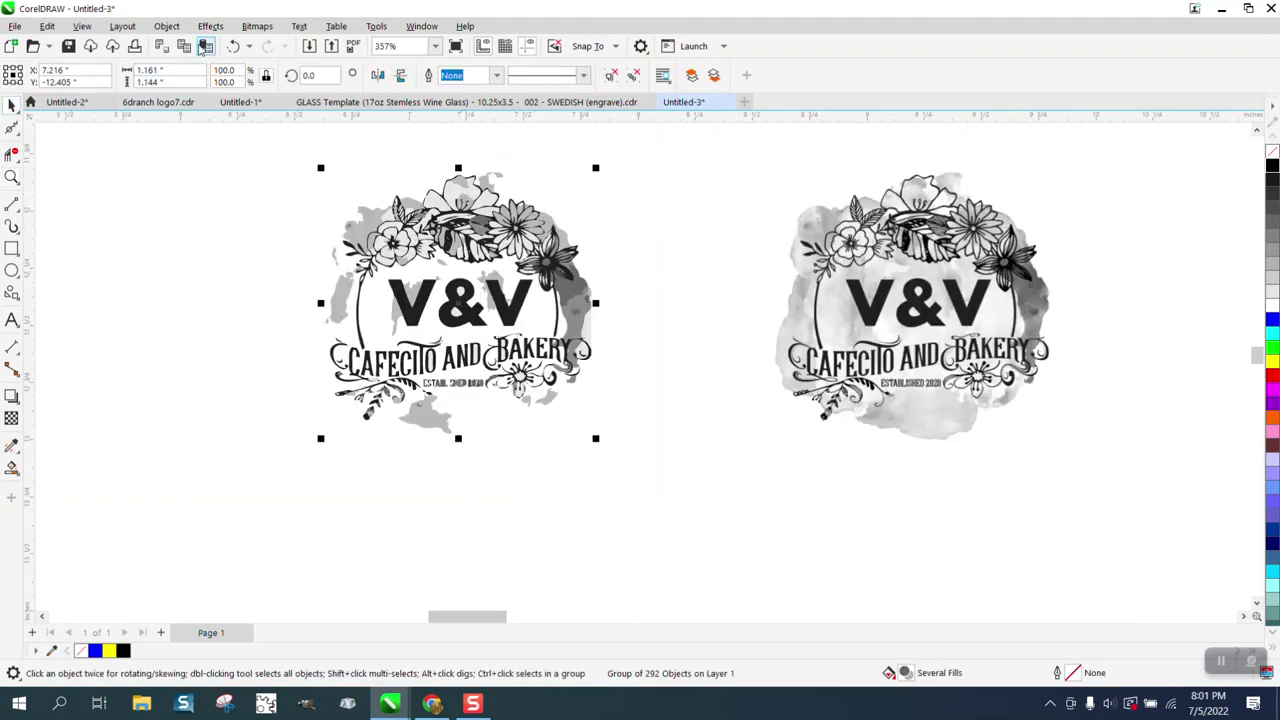
{"action": "left_click", "coordinate": [166, 26]}
{"action": "mouse_move", "coordinate": [190, 289]}
{"action": "left_click", "coordinate": [375, 310]}
{"action": "left_click", "coordinate": [636, 219]}
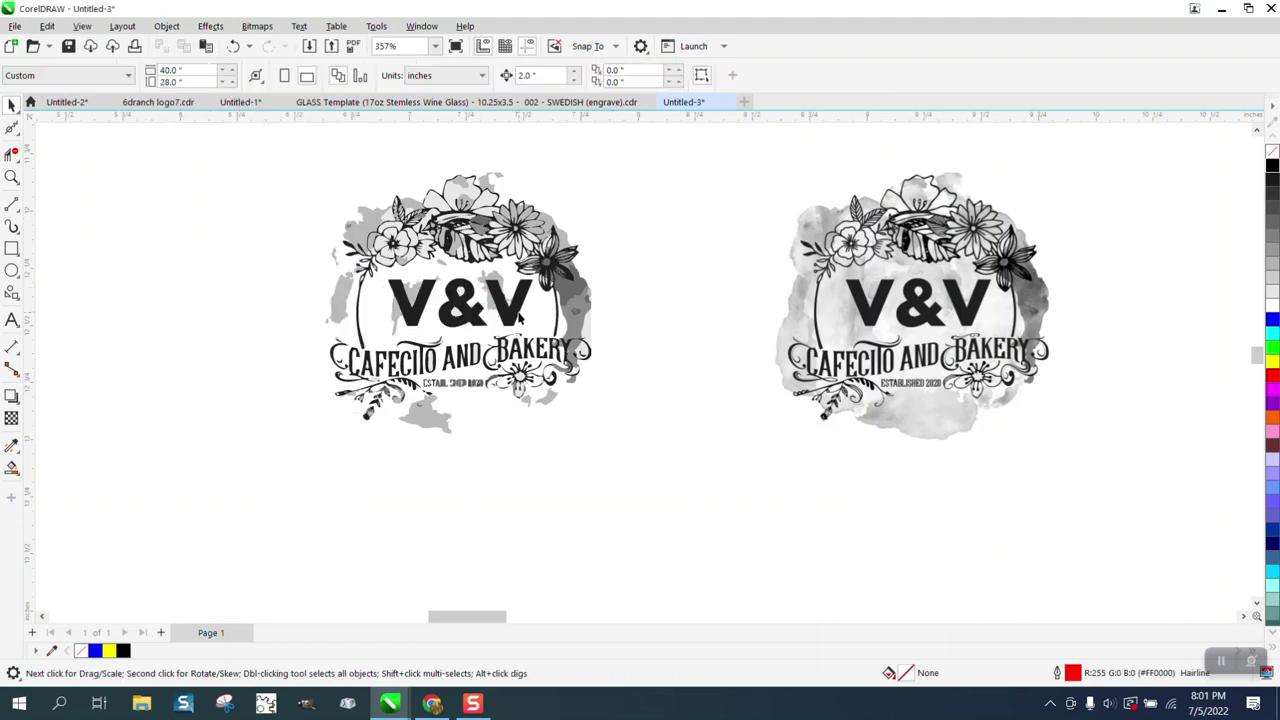
Move the black V&V characters and the black floral outline of the grayscale trace 2 inches left
{"action": "left_click", "coordinate": [519, 315]}
{"action": "key", "text": "Left"}
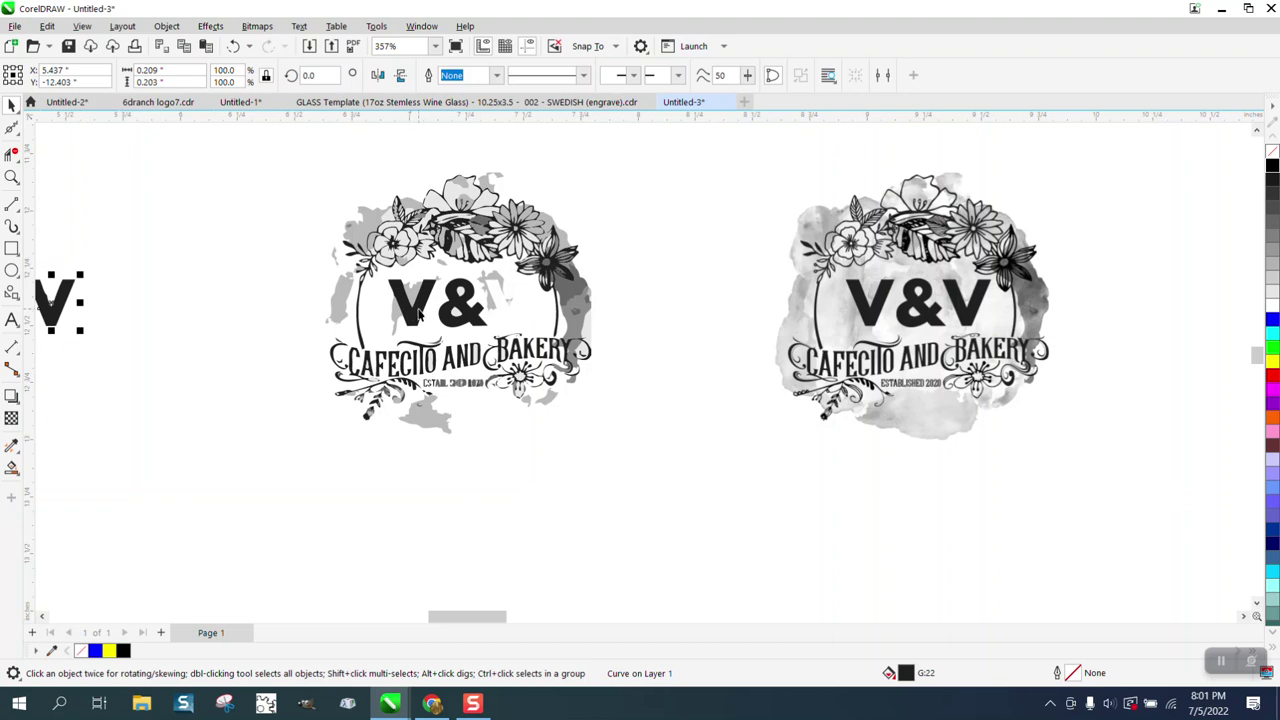
{"action": "left_click", "coordinate": [419, 314]}
{"action": "key", "text": "Left"}
{"action": "left_click_drag", "start_coordinate": [472, 315], "coordinate": [18, 315]}
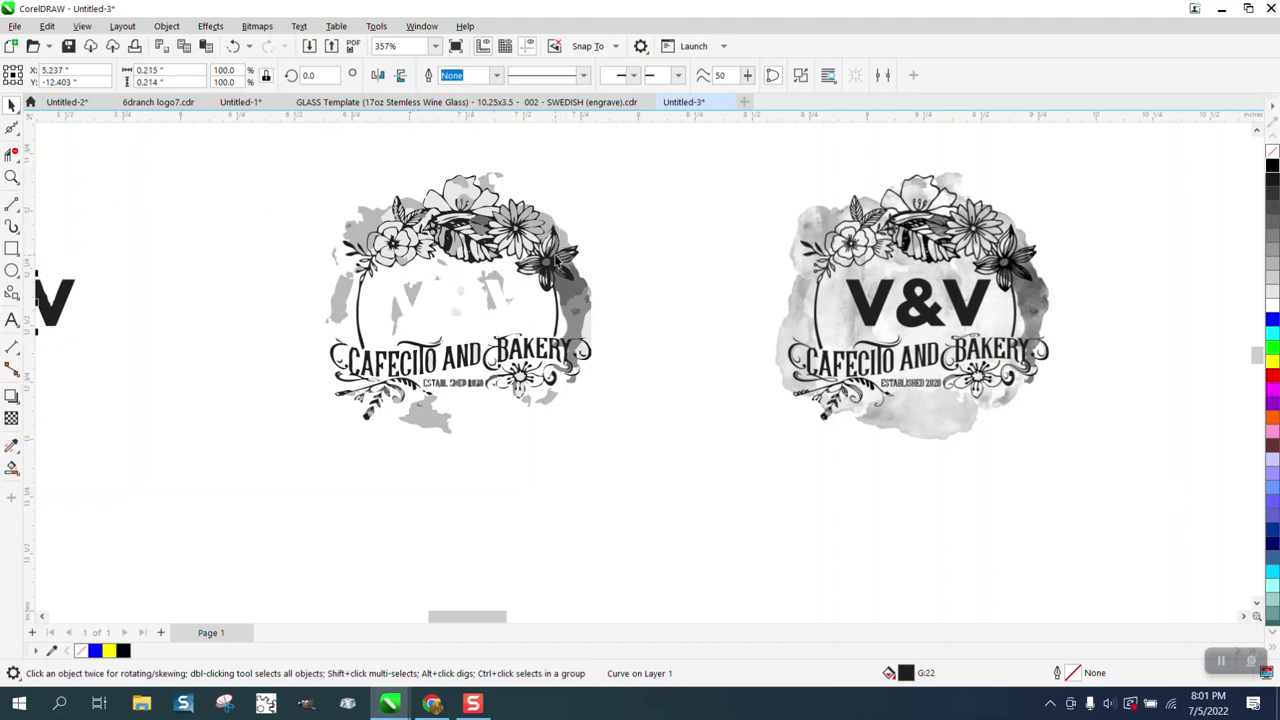
{"action": "left_click", "coordinate": [556, 266]}
{"action": "key", "text": "Left"}
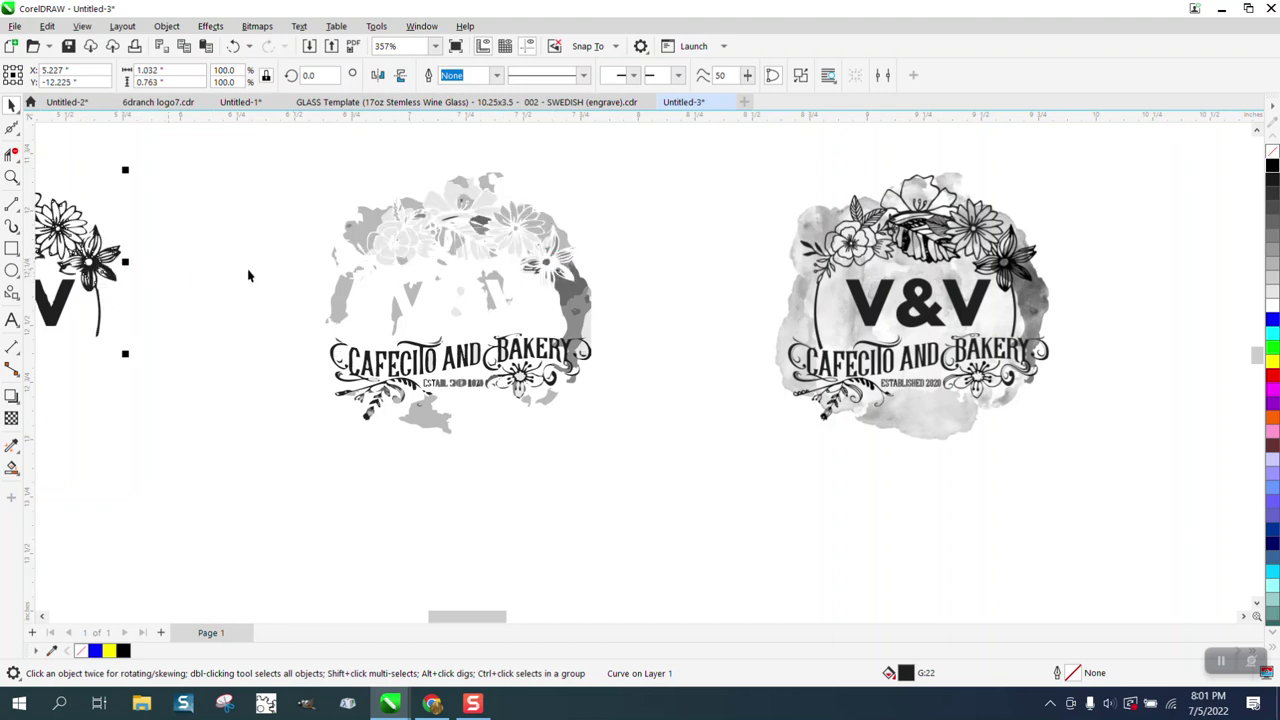
Examine the separated black flowers and letters and the gray remainder of the trace up close
{"action": "left_click", "coordinate": [12, 177]}
{"action": "left_click_drag", "start_coordinate": [126, 224], "coordinate": [57, 290]}
{"action": "right_click", "coordinate": [57, 265]}
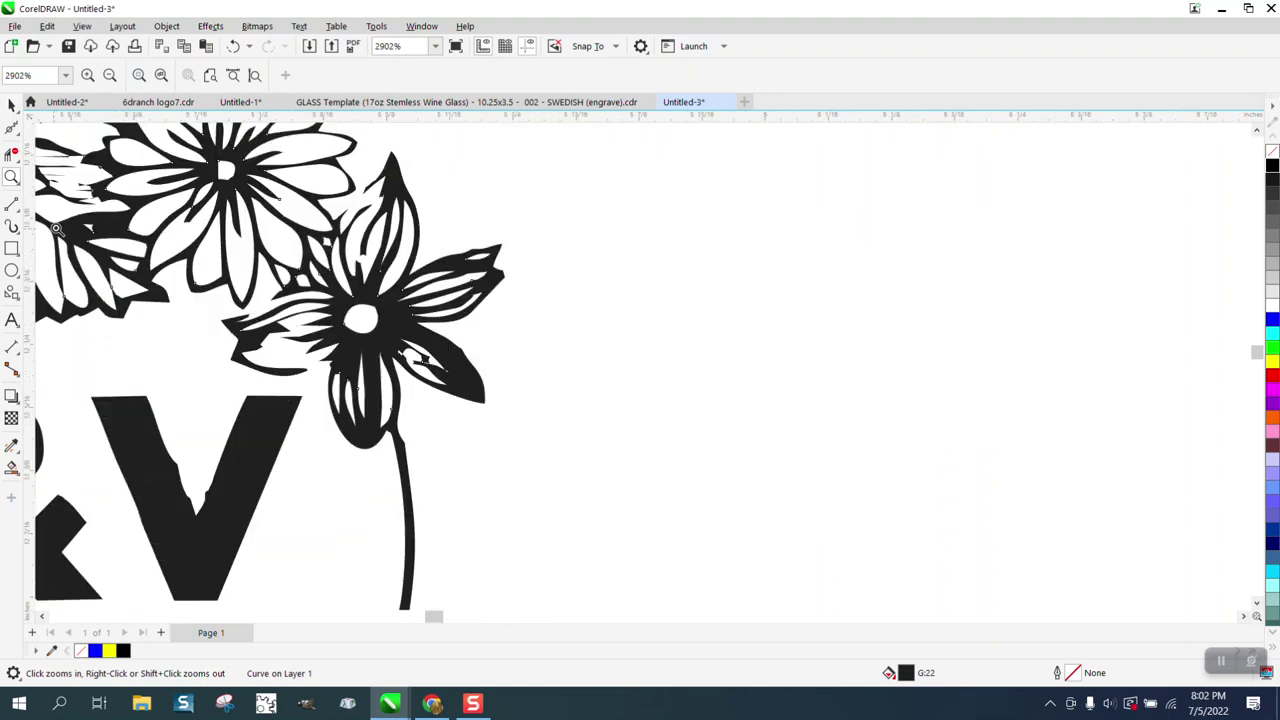
{"action": "right_click", "coordinate": [75, 215]}
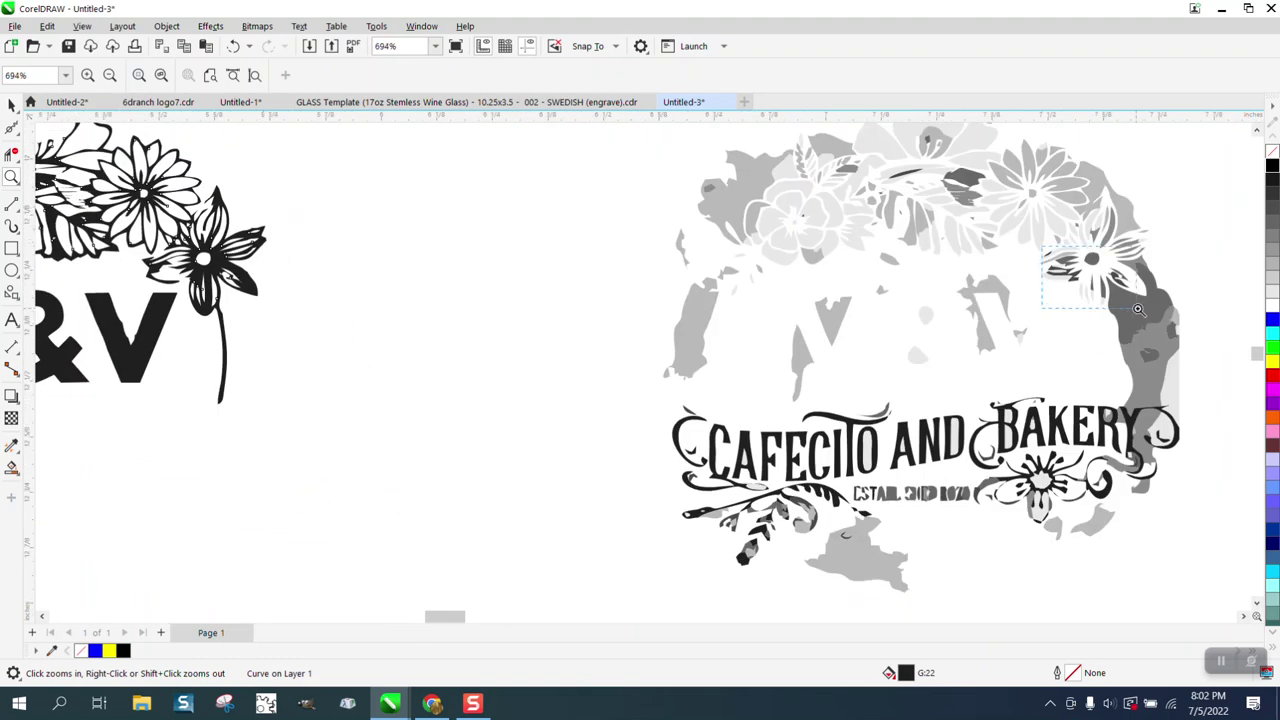
{"action": "left_click", "coordinate": [1065, 243]}
{"action": "right_click", "coordinate": [667, 182]}
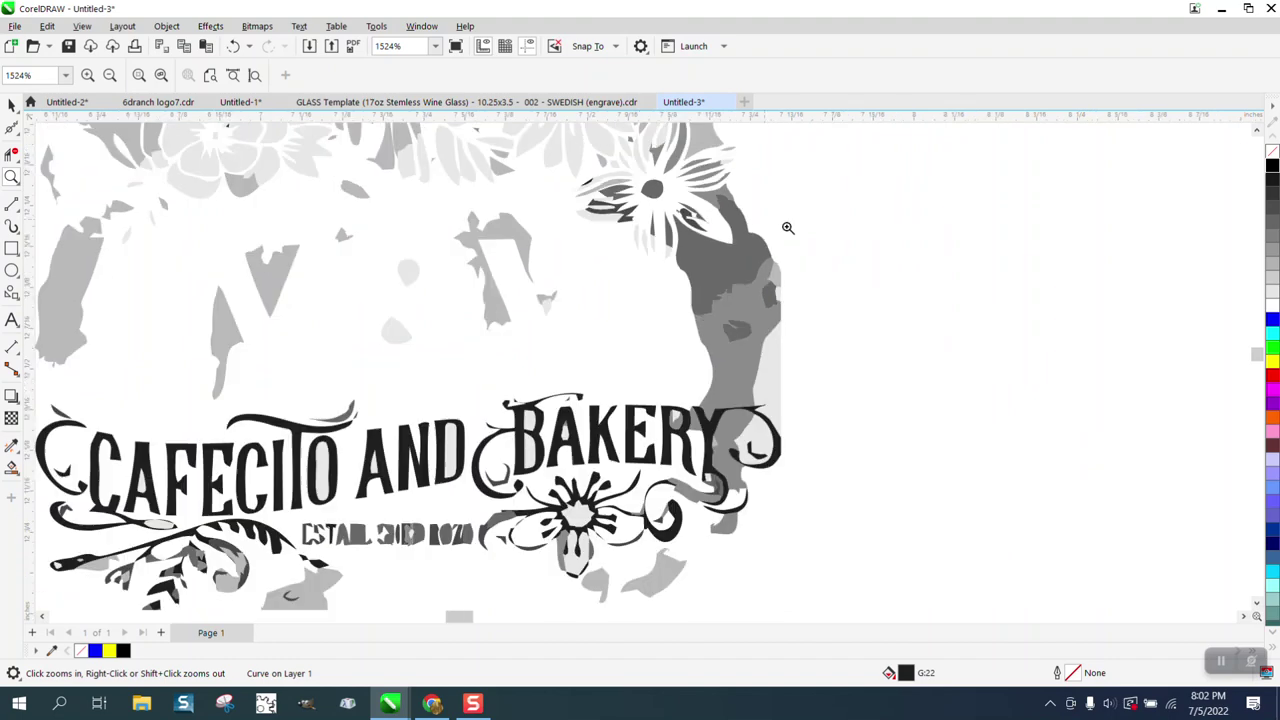
{"action": "right_click", "coordinate": [787, 228]}
Move the black swirl pieces in front of the word CAFECITO 2 inches left
{"action": "key", "text": "space"}
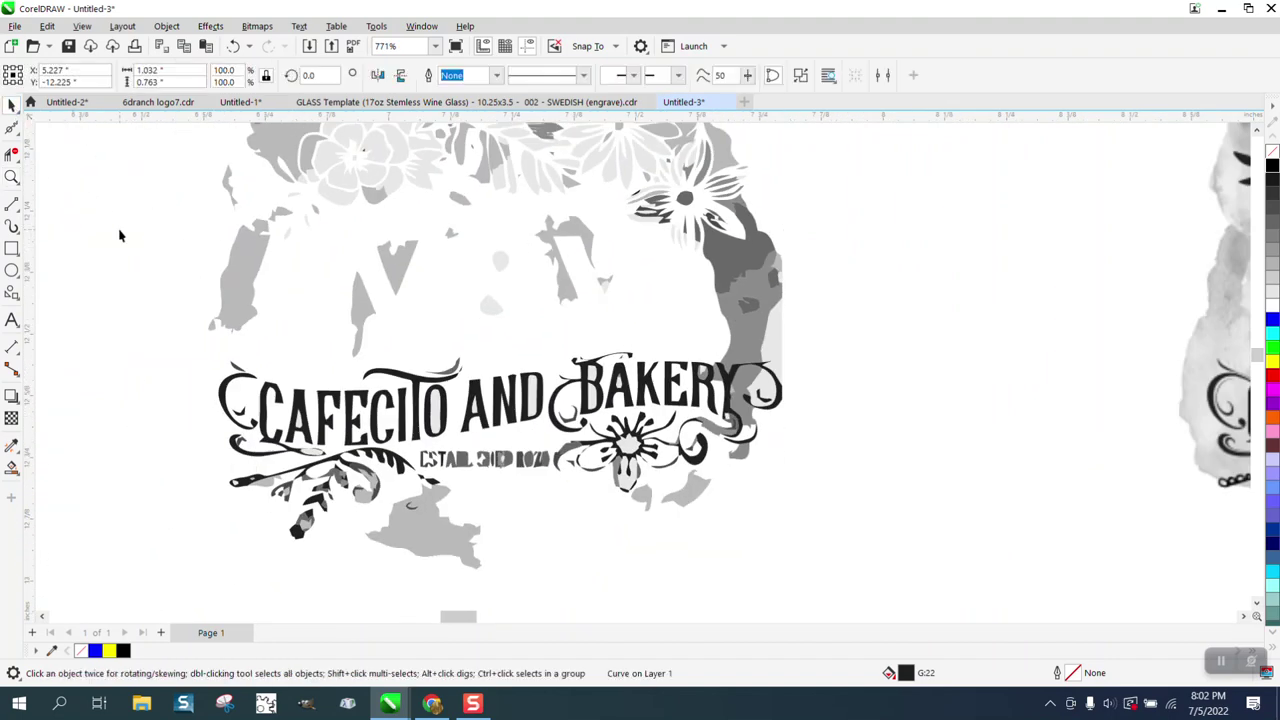
{"action": "left_click", "coordinate": [236, 380]}
{"action": "key", "text": "Delete"}
{"action": "left_click", "coordinate": [236, 368]}
{"action": "key", "text": "Delete"}
{"action": "left_click", "coordinate": [241, 414]}
{"action": "key", "text": "Delete"}
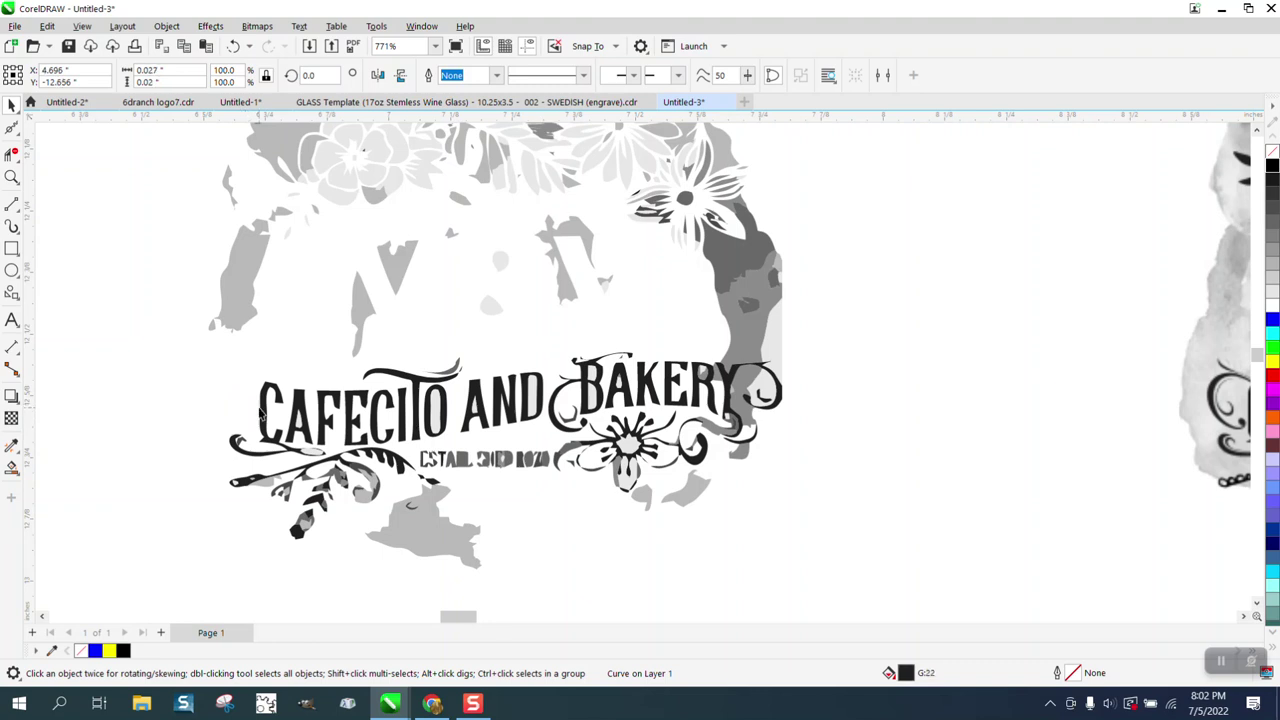
Move the letters C, A, F and E of the black word CAFECITO in the grayscale trace 2 inches left
{"action": "left_click", "coordinate": [264, 408]}
{"action": "key", "text": "Delete"}
{"action": "left_click", "coordinate": [298, 407]}
{"action": "key", "text": "Delete"}
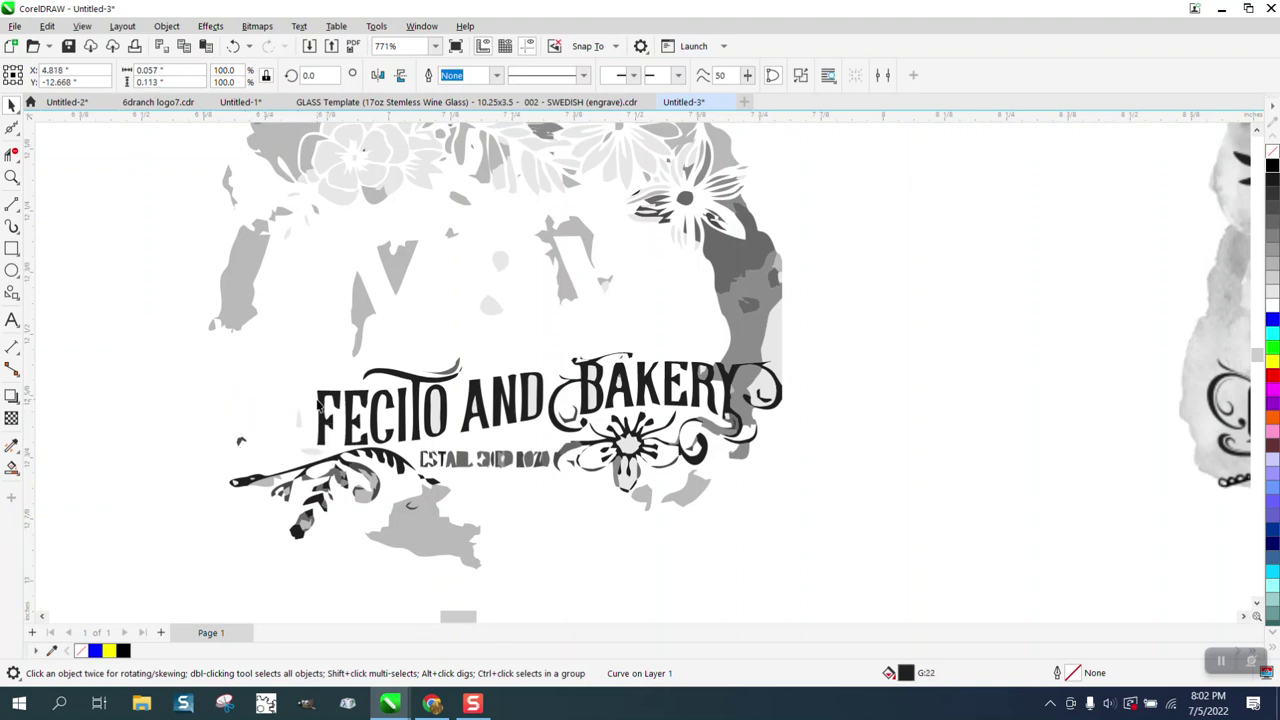
{"action": "key", "text": "Delete"}
{"action": "left_click", "coordinate": [370, 401]}
{"action": "key", "text": "Delete"}
Move the remaining letters C, I, T and O of CAFECITO, with the swoosh above them, 2 inches left
{"action": "left_click", "coordinate": [406, 376]}
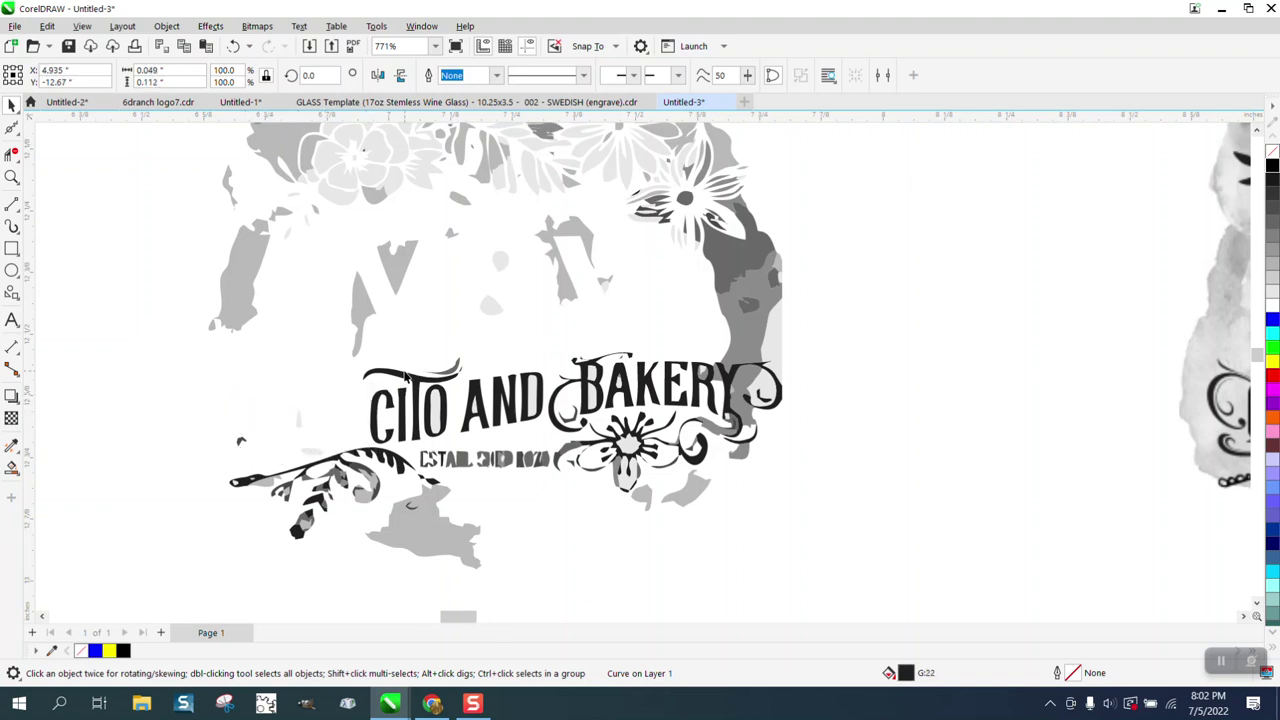
{"action": "key", "text": "Delete"}
{"action": "left_click", "coordinate": [444, 395]}
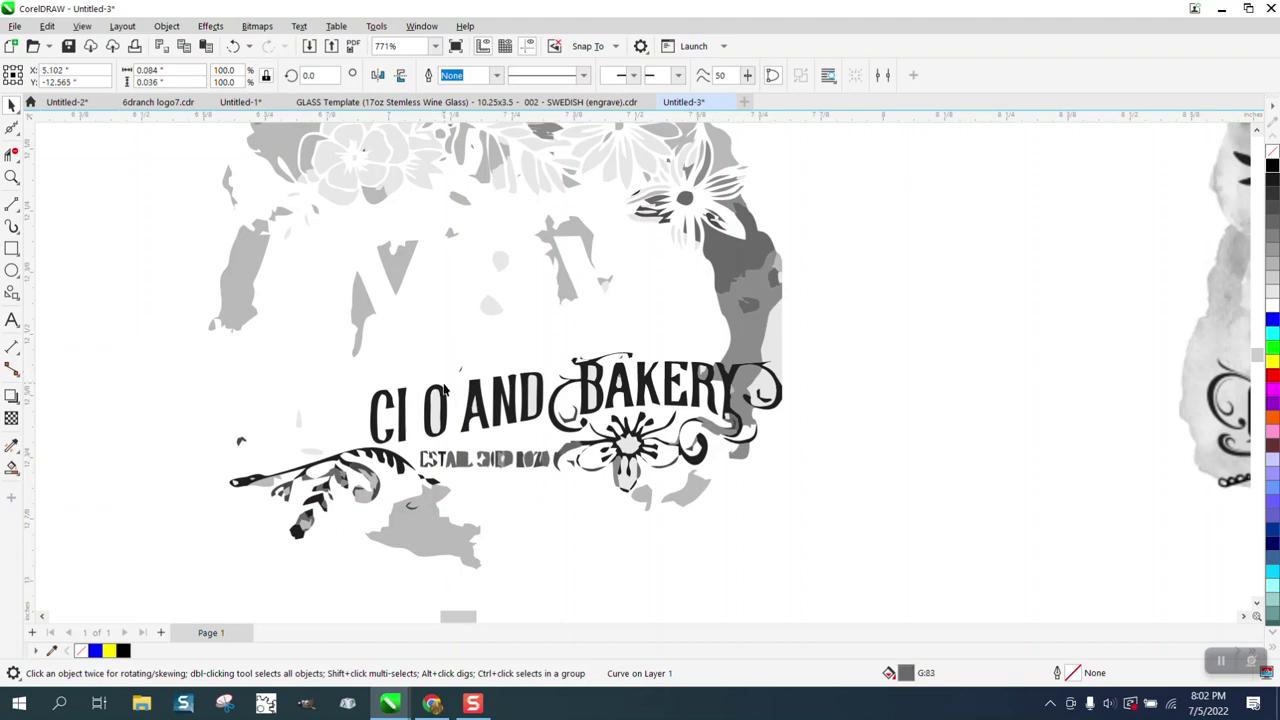
{"action": "key", "text": "Delete"}
{"action": "left_click", "coordinate": [404, 405]}
{"action": "key", "text": "Delete"}
{"action": "left_click", "coordinate": [389, 405]}
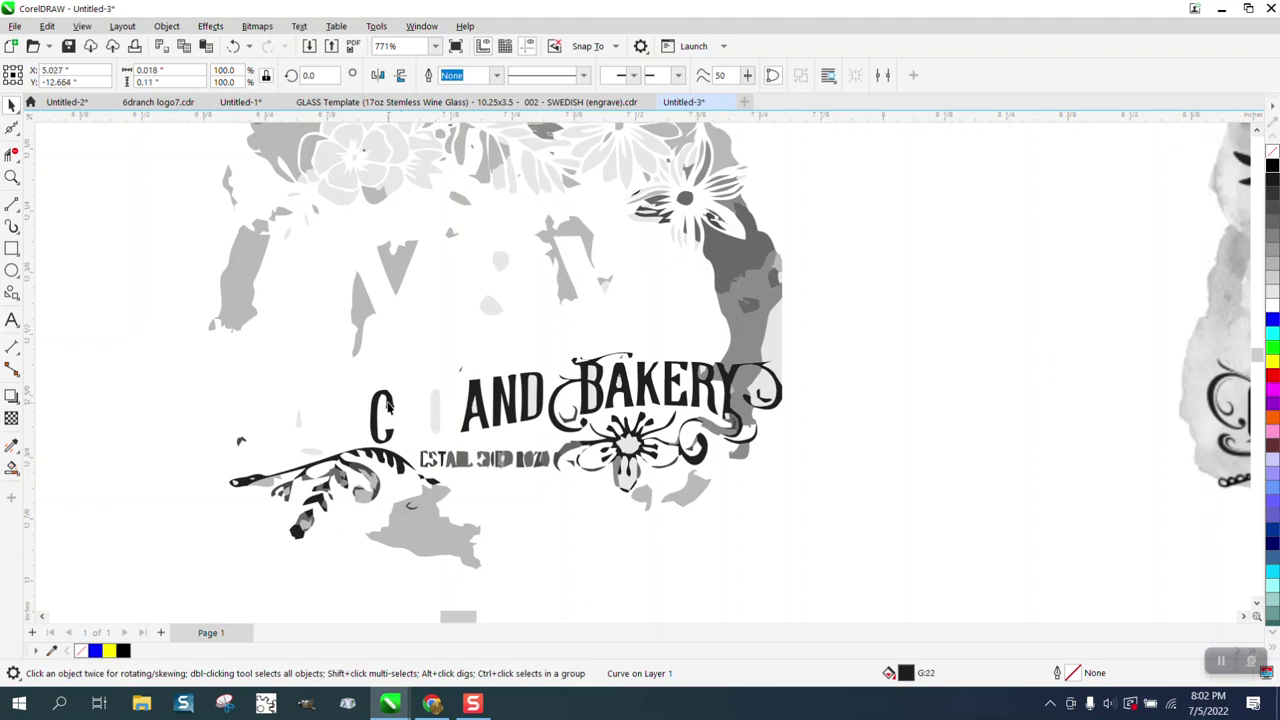
{"action": "key", "text": "Delete"}
Move the black letters of the word AND 2 inches left
{"action": "key", "text": "Delete"}
{"action": "left_click", "coordinate": [497, 400]}
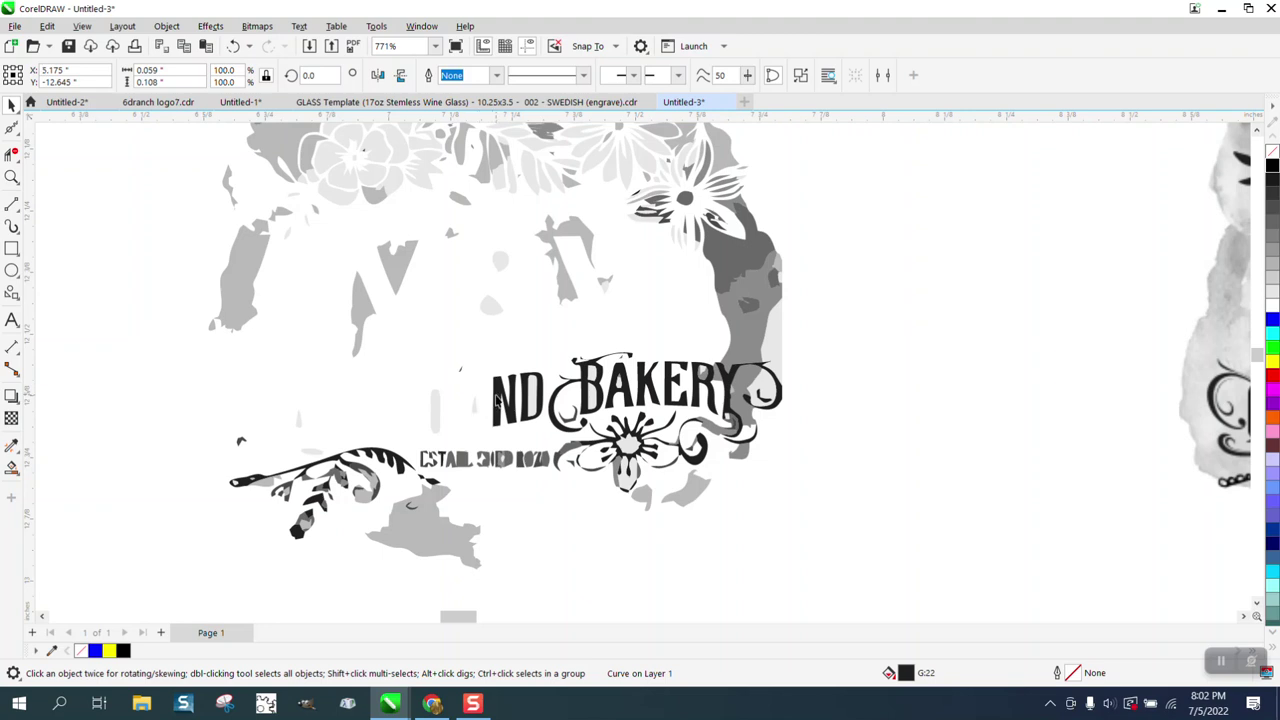
{"action": "key", "text": "Delete"}
{"action": "left_click", "coordinate": [522, 398]}
{"action": "key", "text": "Delete"}
Move the letters B, A, K, E and R of BAKERY, with the B's swirl pieces, 2 inches left
{"action": "left_click", "coordinate": [590, 383]}
{"action": "key", "text": "Delete"}
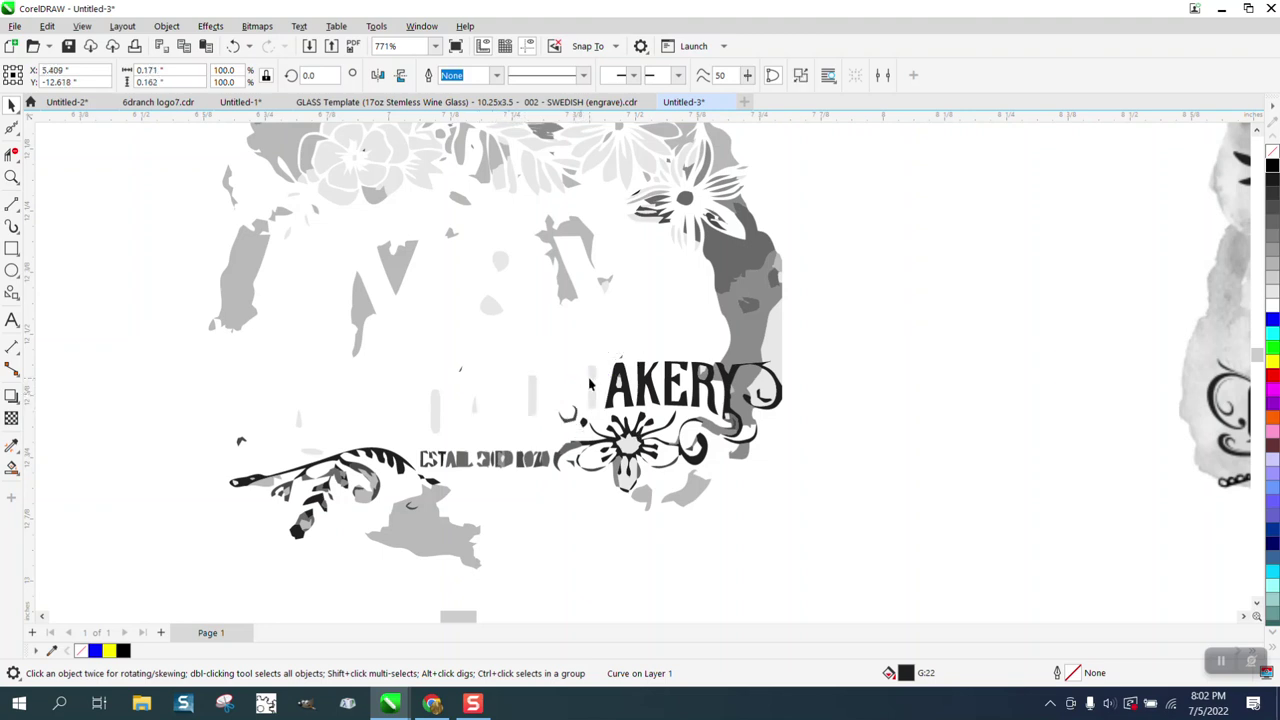
{"action": "left_click", "coordinate": [575, 418]}
{"action": "key", "text": "Delete"}
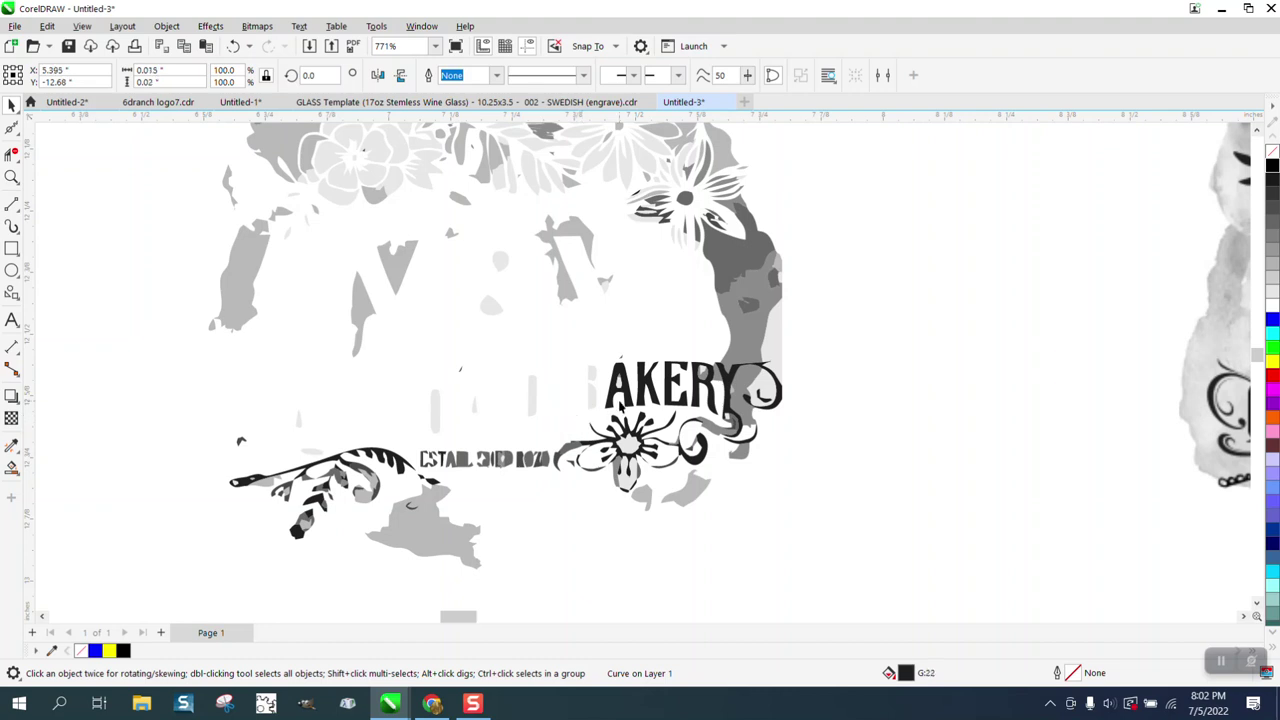
{"action": "left_click", "coordinate": [618, 397]}
{"action": "key", "text": "Delete"}
{"action": "left_click", "coordinate": [645, 387]}
{"action": "key", "text": "Delete"}
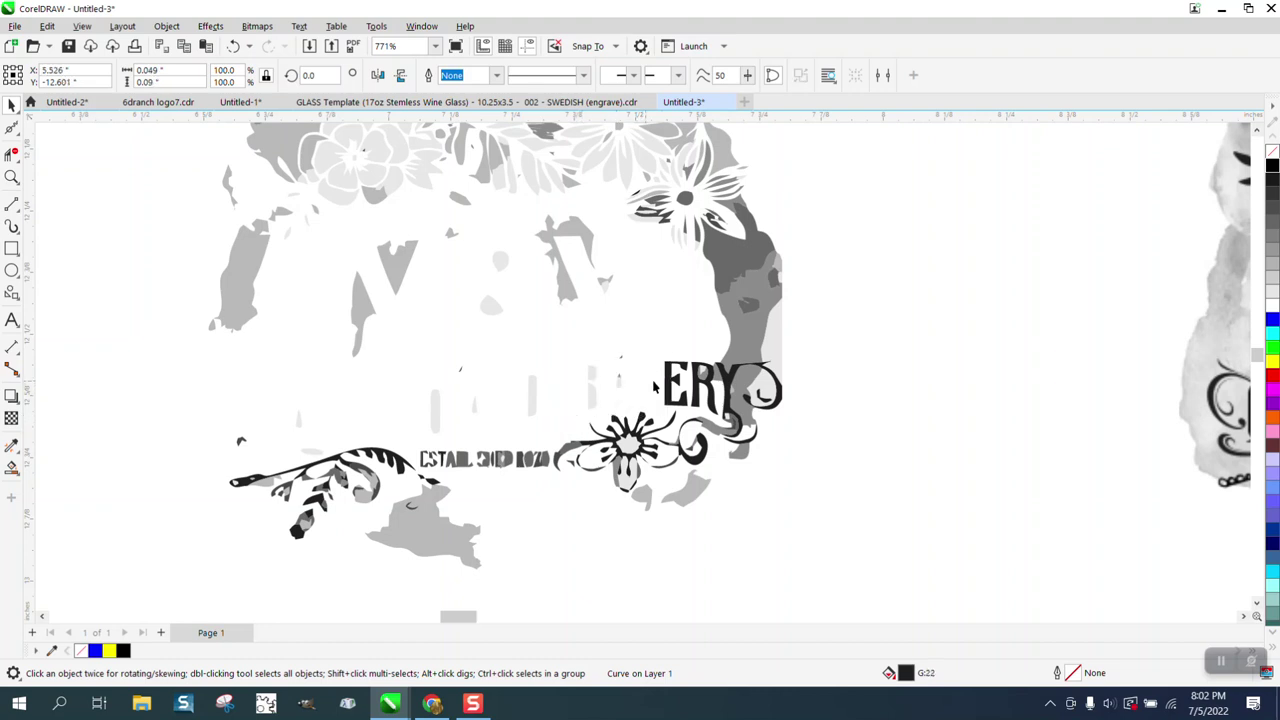
{"action": "key", "text": "Delete"}
{"action": "left_click", "coordinate": [686, 390]}
{"action": "key", "text": "Delete"}
Move the Y of BAKERY with its attached swirl 2 inches left, undoing the misaligned placement
{"action": "left_click", "coordinate": [723, 395]}
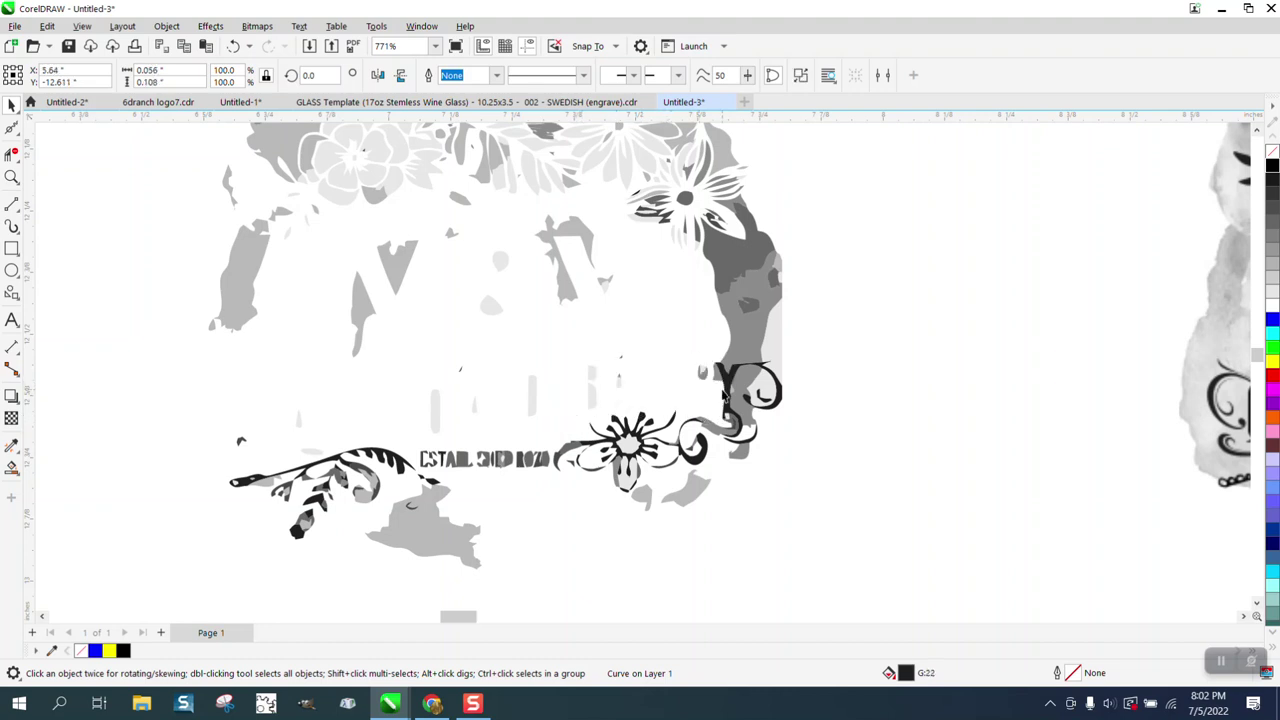
{"action": "key", "text": "Delete"}
{"action": "left_click", "coordinate": [745, 393]}
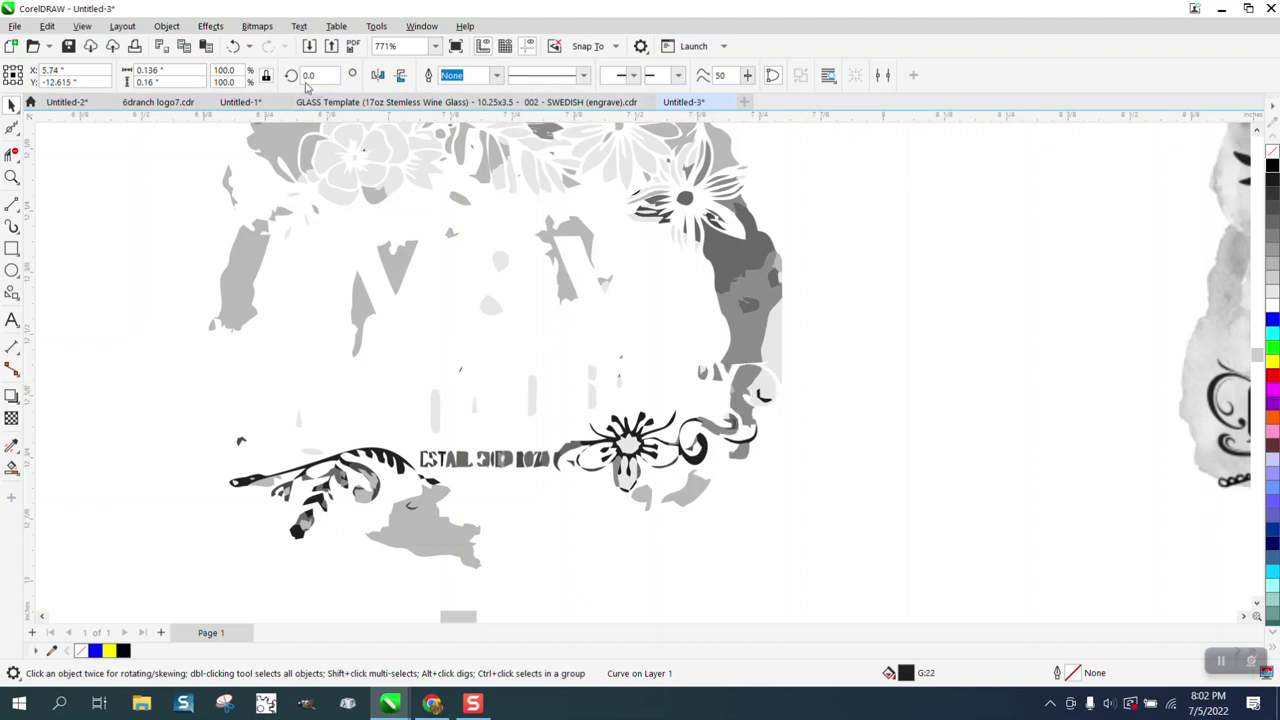
{"action": "left_click", "coordinate": [233, 46]}
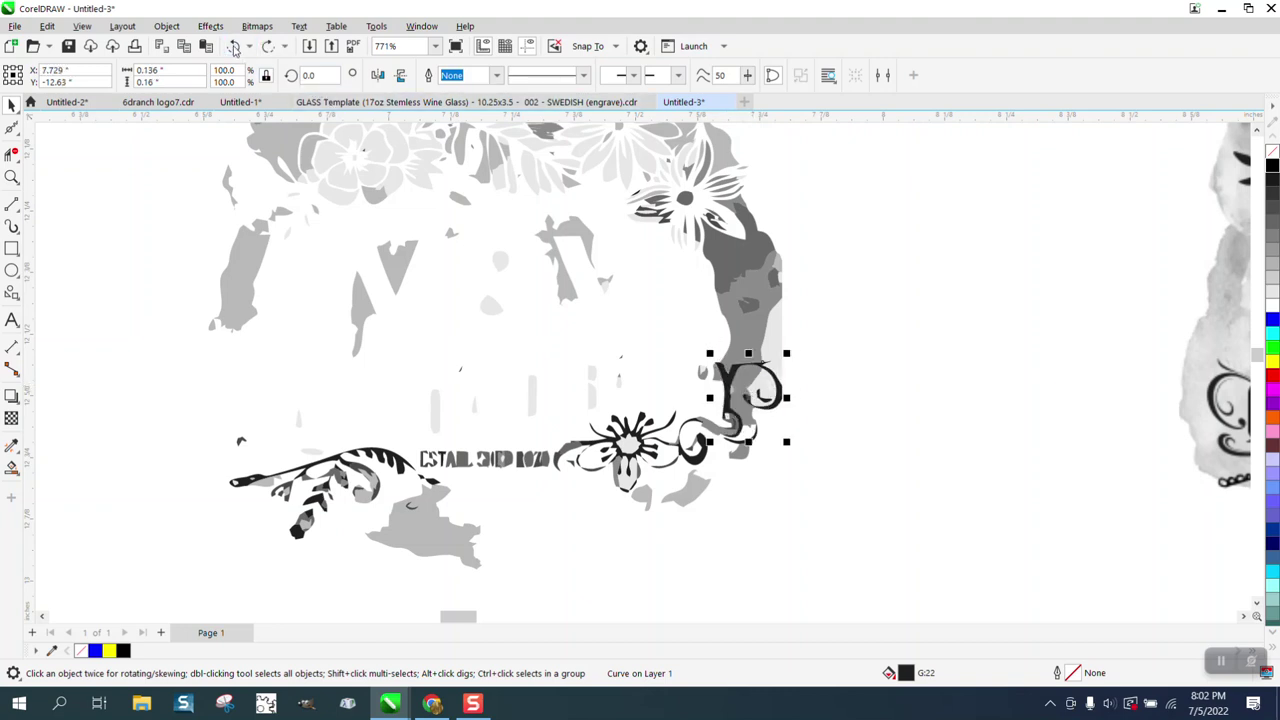
{"action": "left_click", "coordinate": [234, 47]}
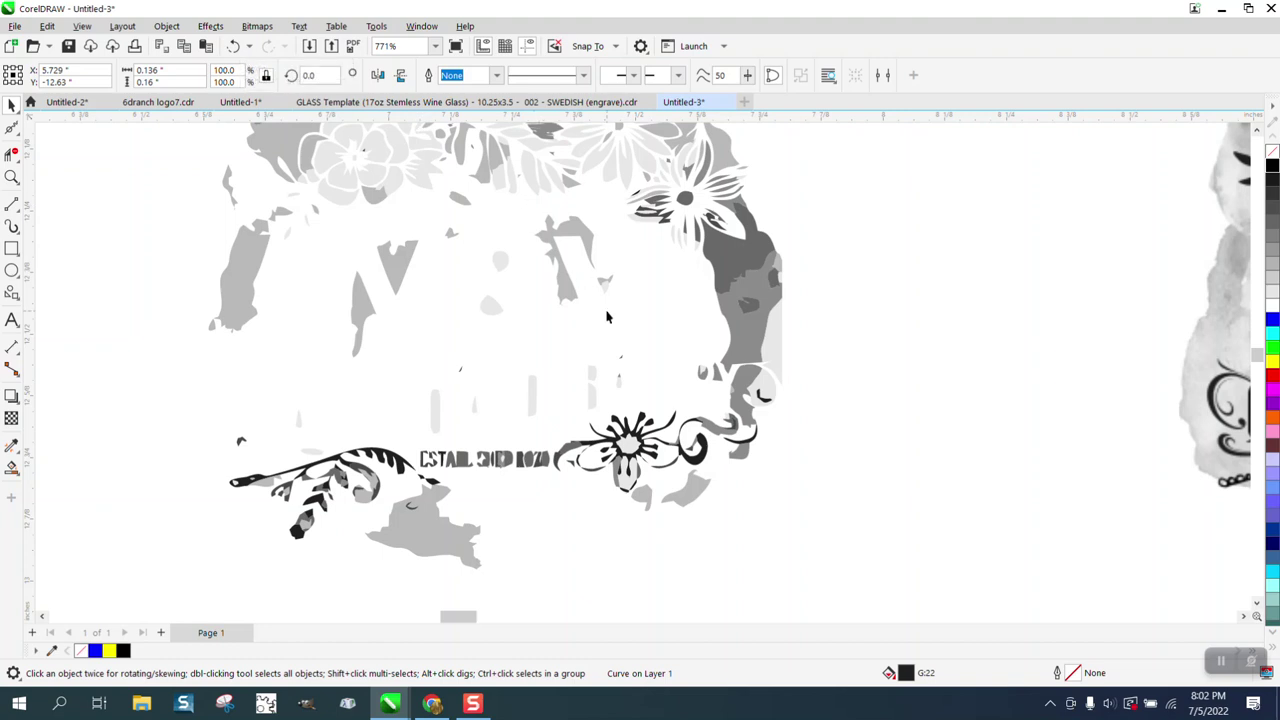
Move the swirls below the Y and the black flower outline under BAKERY 2 inches left
{"action": "left_click", "coordinate": [764, 402]}
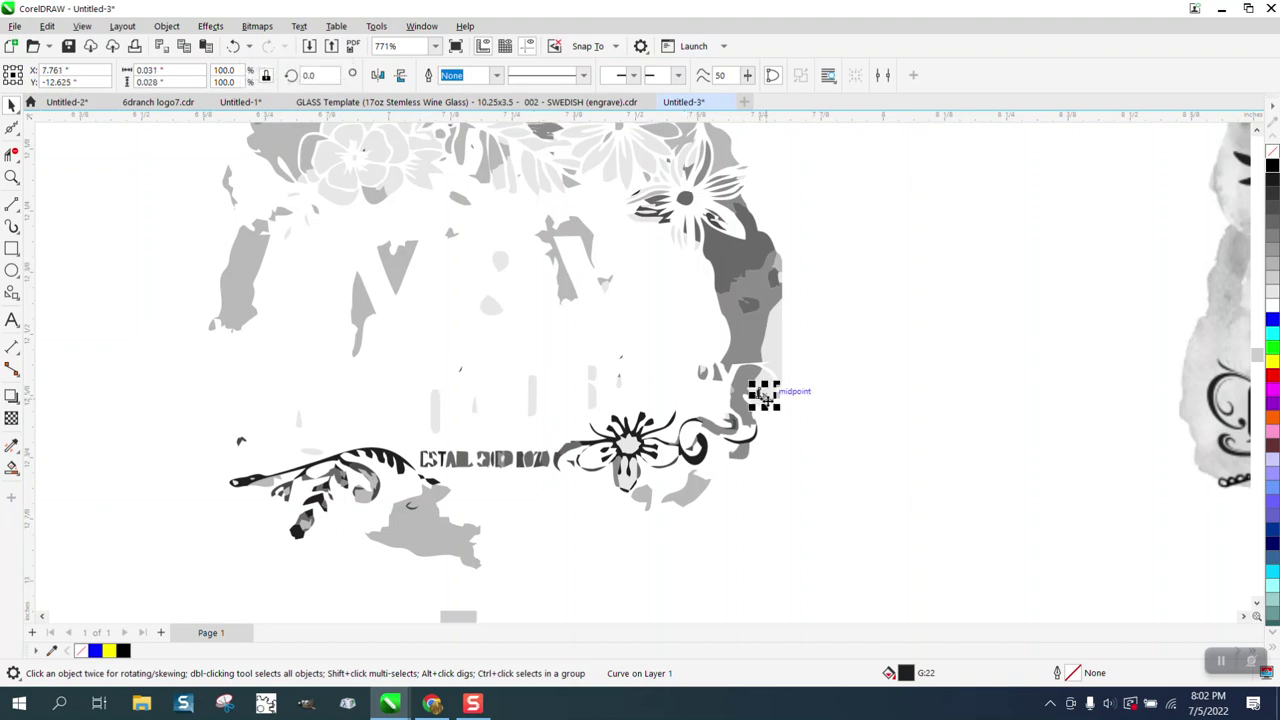
{"action": "left_click", "coordinate": [716, 451]}
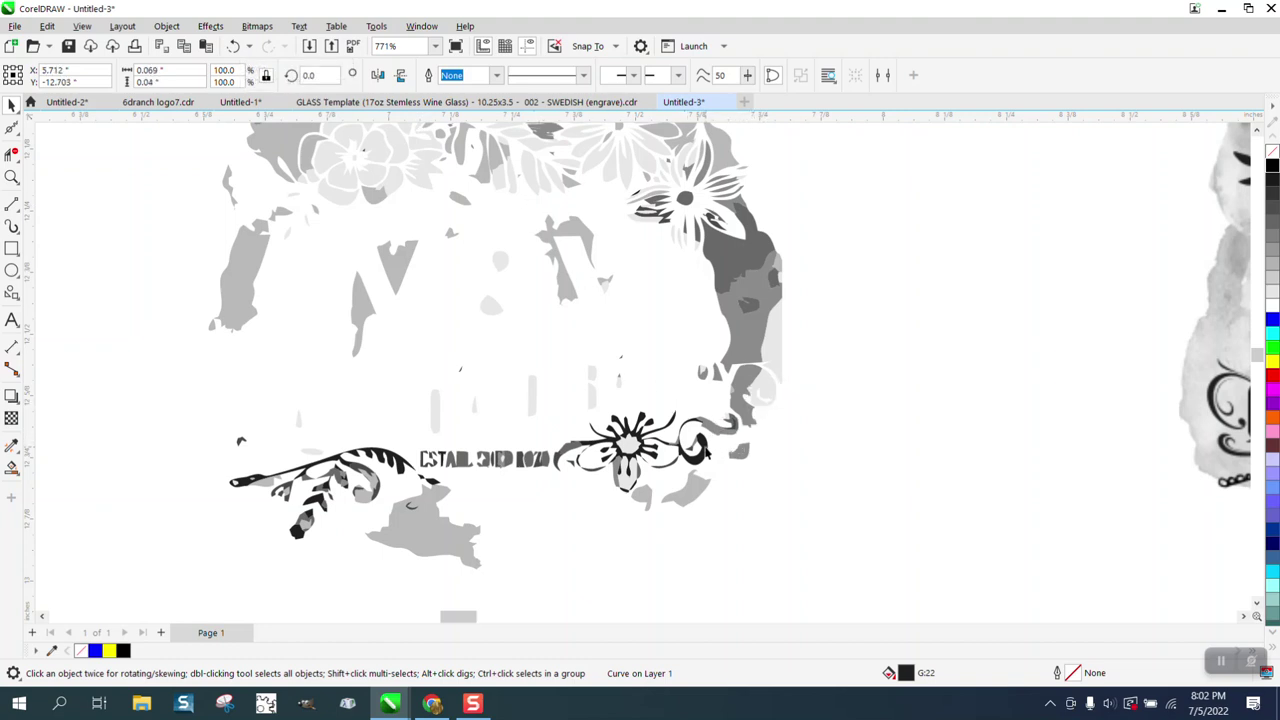
{"action": "left_click", "coordinate": [706, 452]}
{"action": "key", "text": "Delete"}
{"action": "left_click", "coordinate": [716, 435]}
{"action": "left_click", "coordinate": [734, 429]}
{"action": "left_click", "coordinate": [673, 453]}
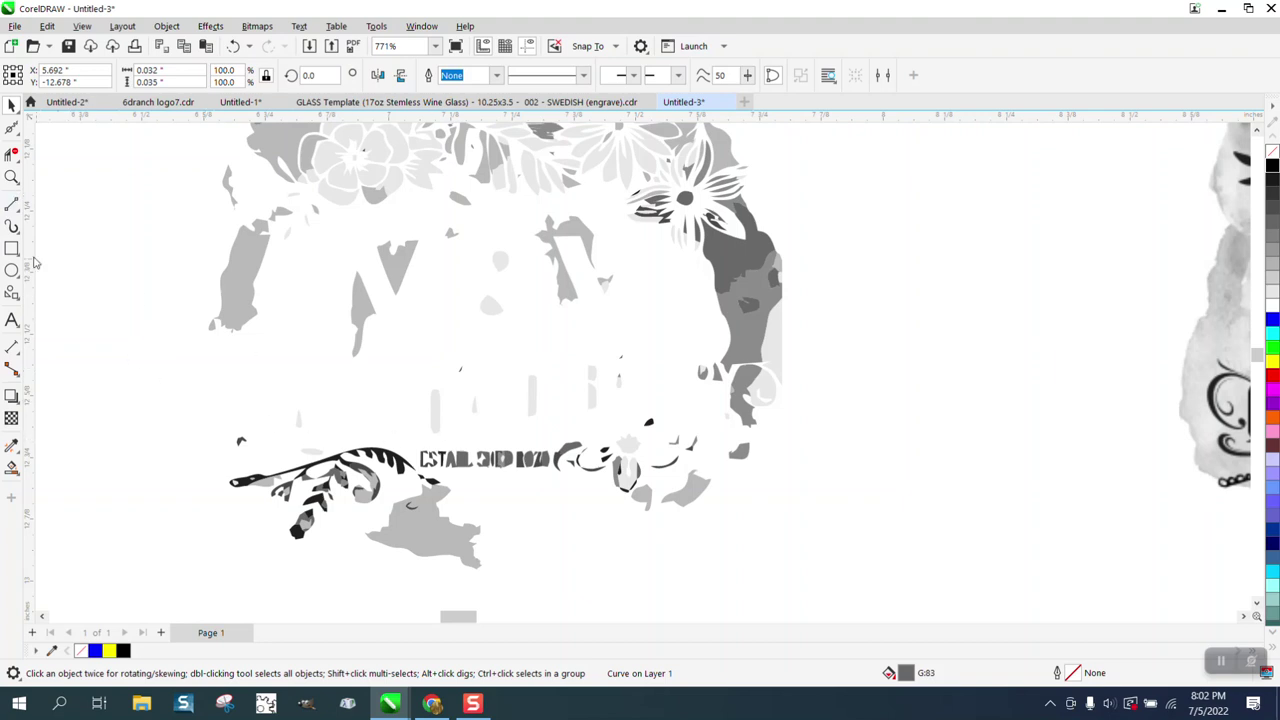
Move the dark outline fragments of the petal beside the ESTABLISHED line 2 inches left
{"action": "left_click", "coordinate": [12, 177]}
{"action": "left_click", "coordinate": [648, 462]}
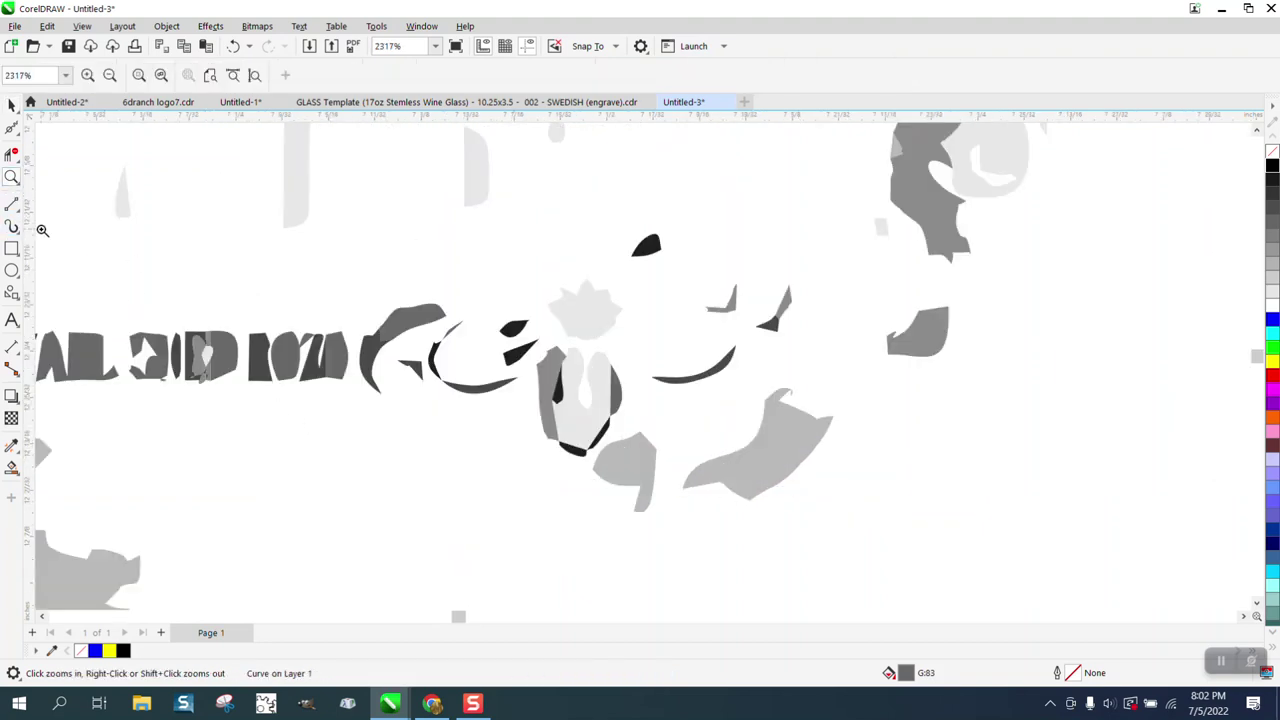
{"action": "left_click", "coordinate": [12, 104]}
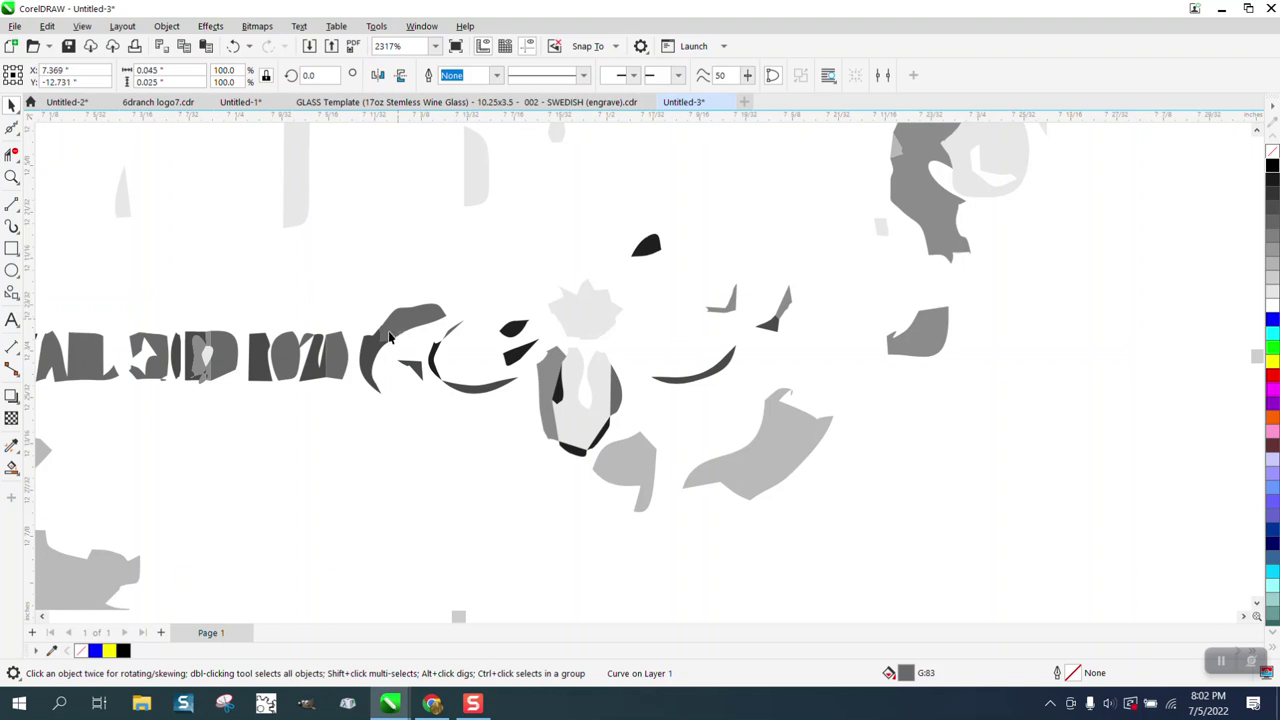
{"action": "key", "text": "Delete"}
{"action": "left_click", "coordinate": [374, 350]}
{"action": "key", "text": "Delete"}
{"action": "left_click", "coordinate": [413, 366]}
{"action": "key", "text": "Delete"}
{"action": "left_click", "coordinate": [432, 368]}
{"action": "key", "text": "Delete"}
{"action": "left_click", "coordinate": [452, 330]}
{"action": "key", "text": "Delete"}
{"action": "left_click", "coordinate": [484, 391]}
{"action": "key", "text": "Delete"}
Move the small black stamen tips and the dark outline fragments on the flower's far side 2 inches left
{"action": "left_click", "coordinate": [527, 354]}
{"action": "key", "text": "Delete"}
{"action": "left_click", "coordinate": [514, 329]}
{"action": "key", "text": "Delete"}
{"action": "left_click", "coordinate": [648, 246]}
{"action": "key", "text": "Delete"}
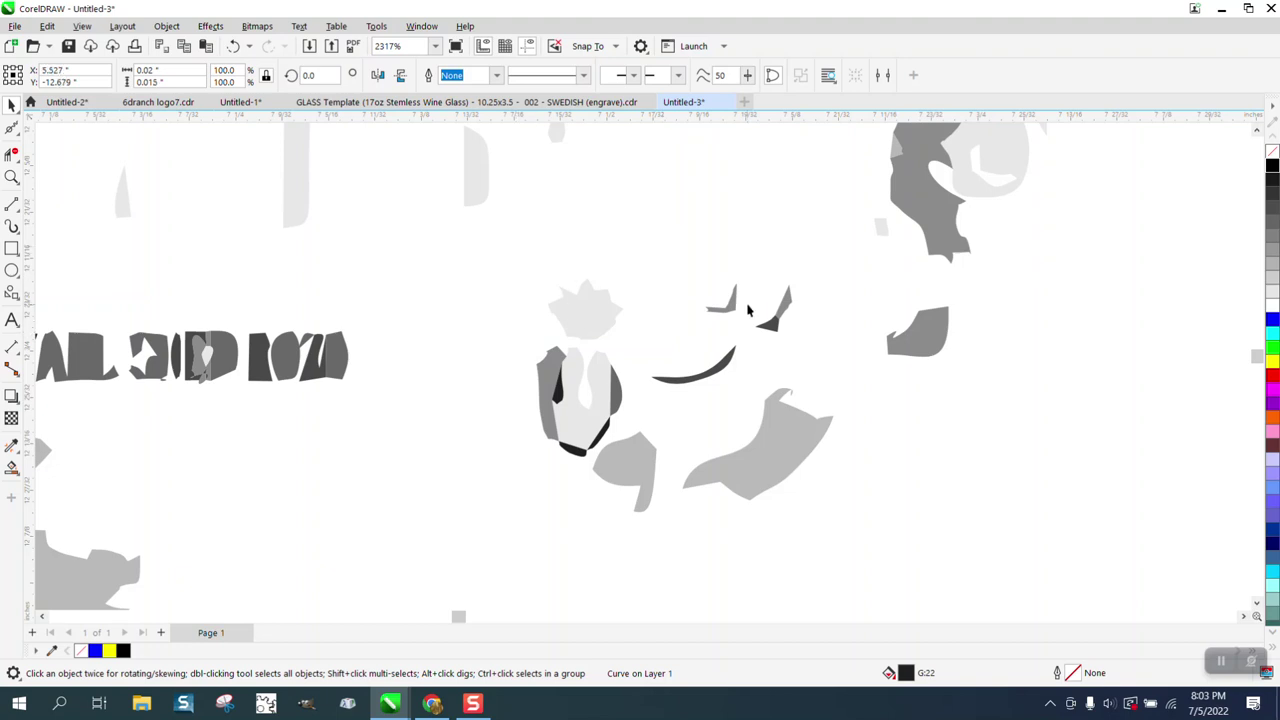
{"action": "key", "text": "Delete"}
{"action": "left_click", "coordinate": [772, 316]}
{"action": "key", "text": "Delete"}
{"action": "left_click", "coordinate": [724, 368]}
{"action": "key", "text": "Delete"}
{"action": "key", "text": "Delete"}
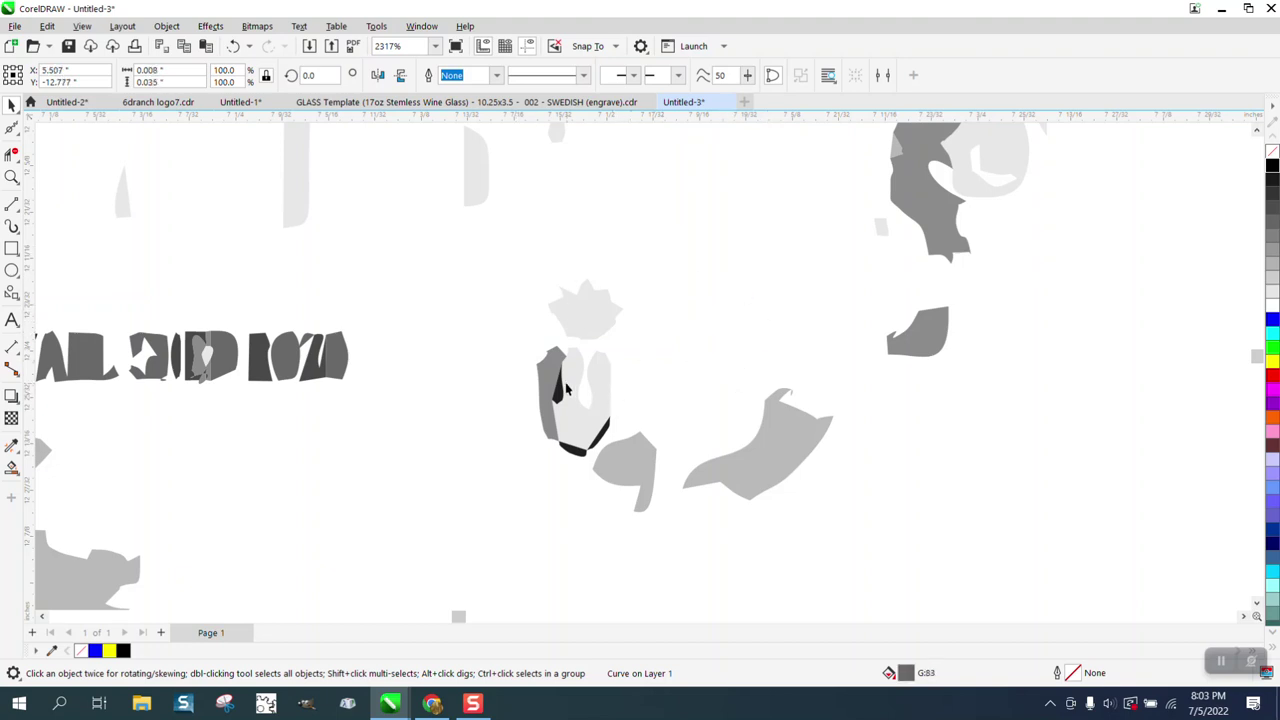
Move the black and dark gray edge pieces of the flower's lower petal 2 inches left
{"action": "left_click", "coordinate": [560, 391]}
{"action": "key", "text": "Delete"}
{"action": "left_click", "coordinate": [549, 379]}
{"action": "key", "text": "Delete"}
{"action": "left_click", "coordinate": [578, 451]}
{"action": "key", "text": "Delete"}
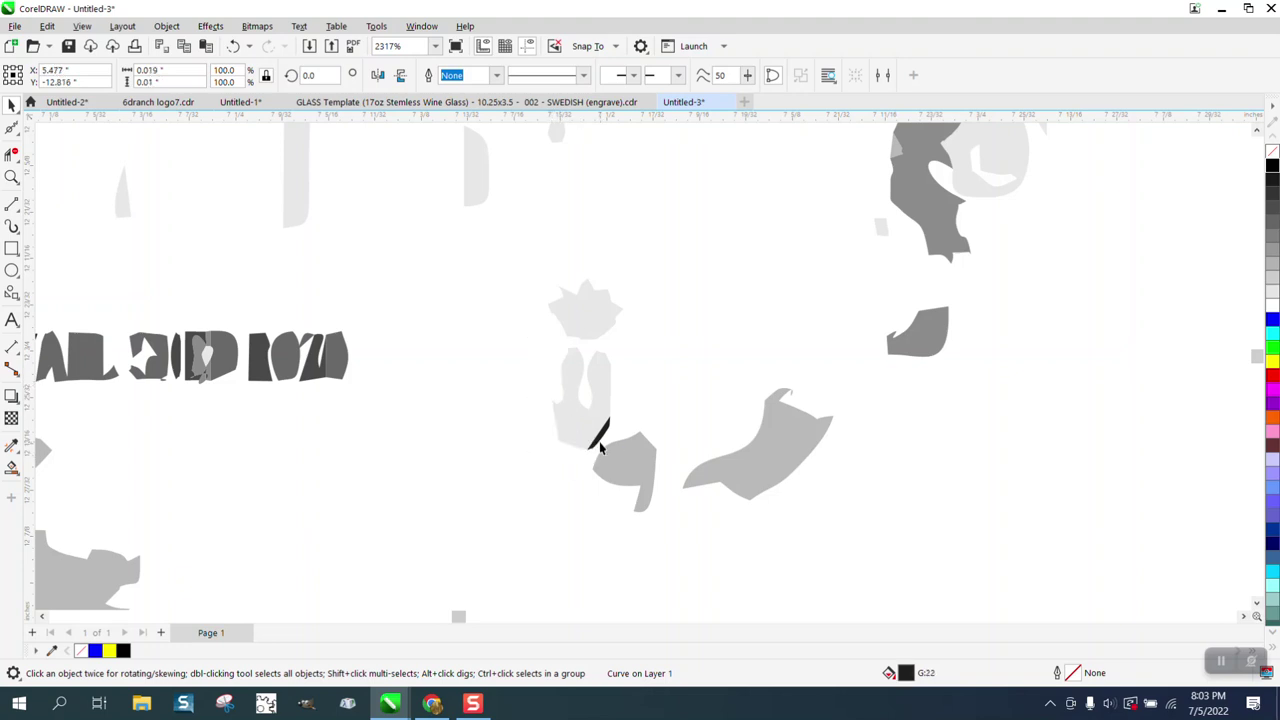
{"action": "key", "text": "Delete"}
{"action": "scroll", "coordinate": [660, 357], "scroll_direction": "down", "scroll_amount": 2}
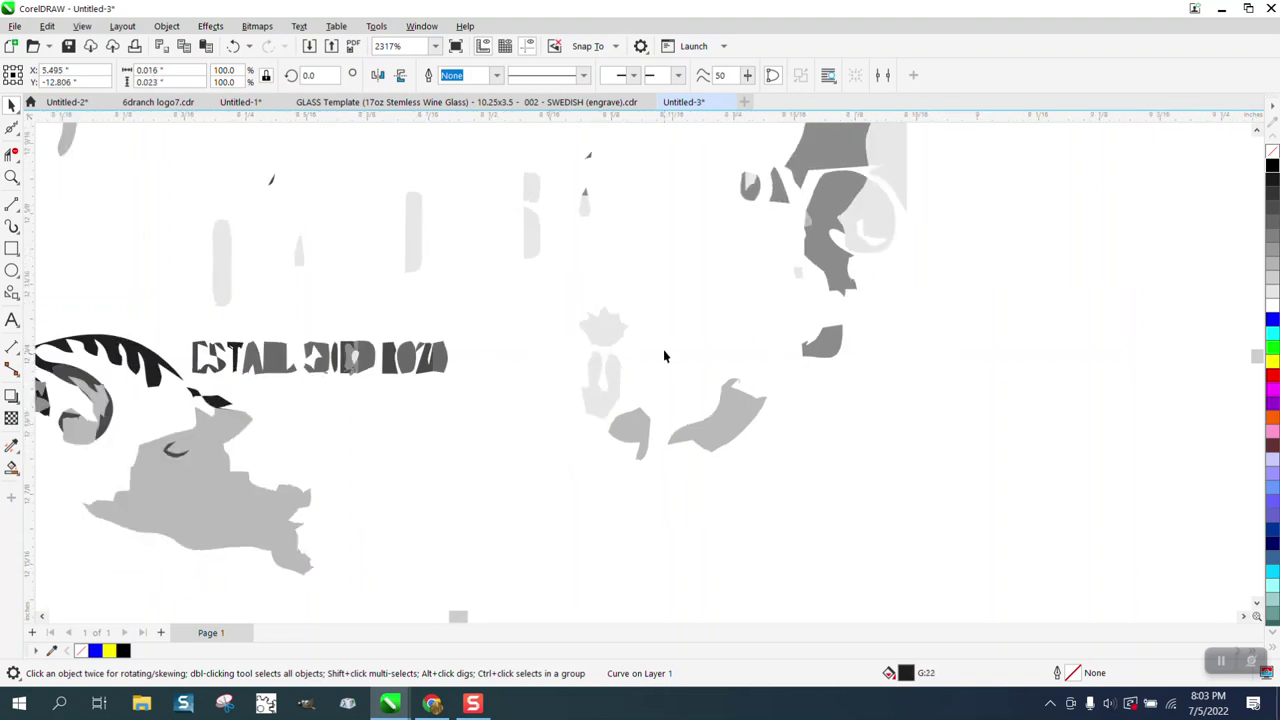
{"action": "left_click", "coordinate": [241, 437]}
{"action": "key", "text": "Delete"}
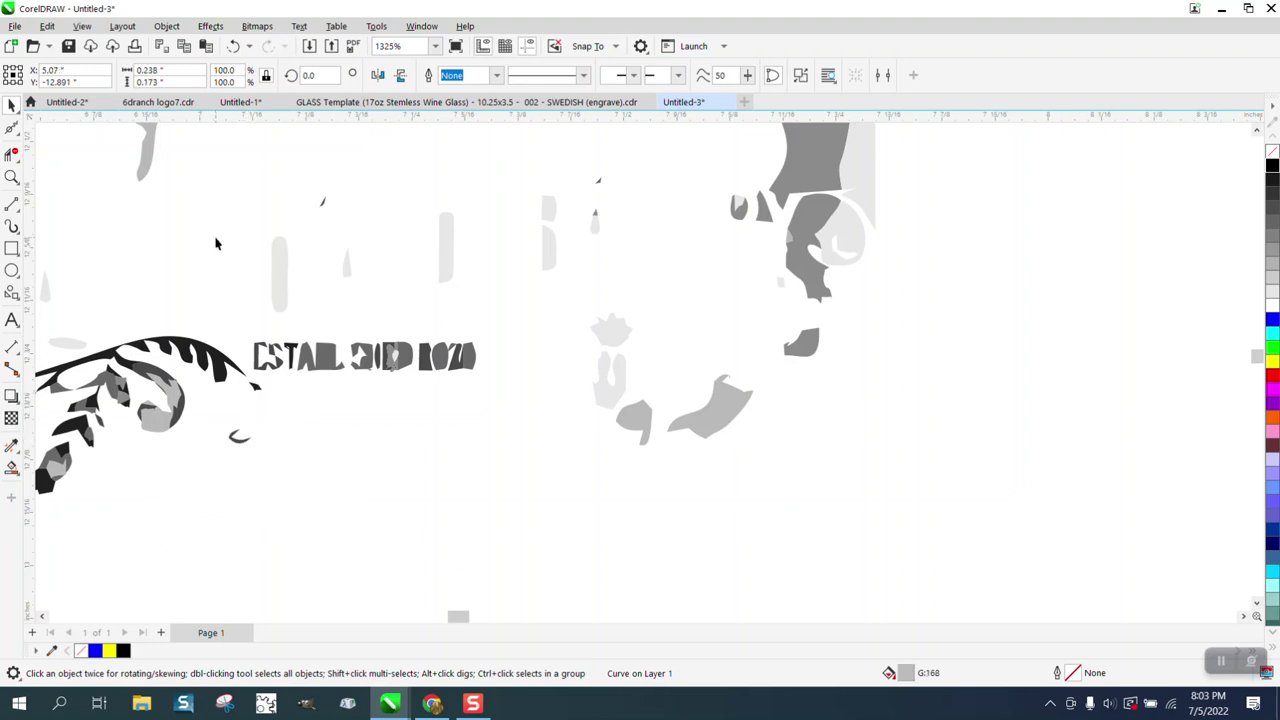
{"action": "key", "text": "ctrl+z"}
{"action": "left_click", "coordinate": [294, 278]}
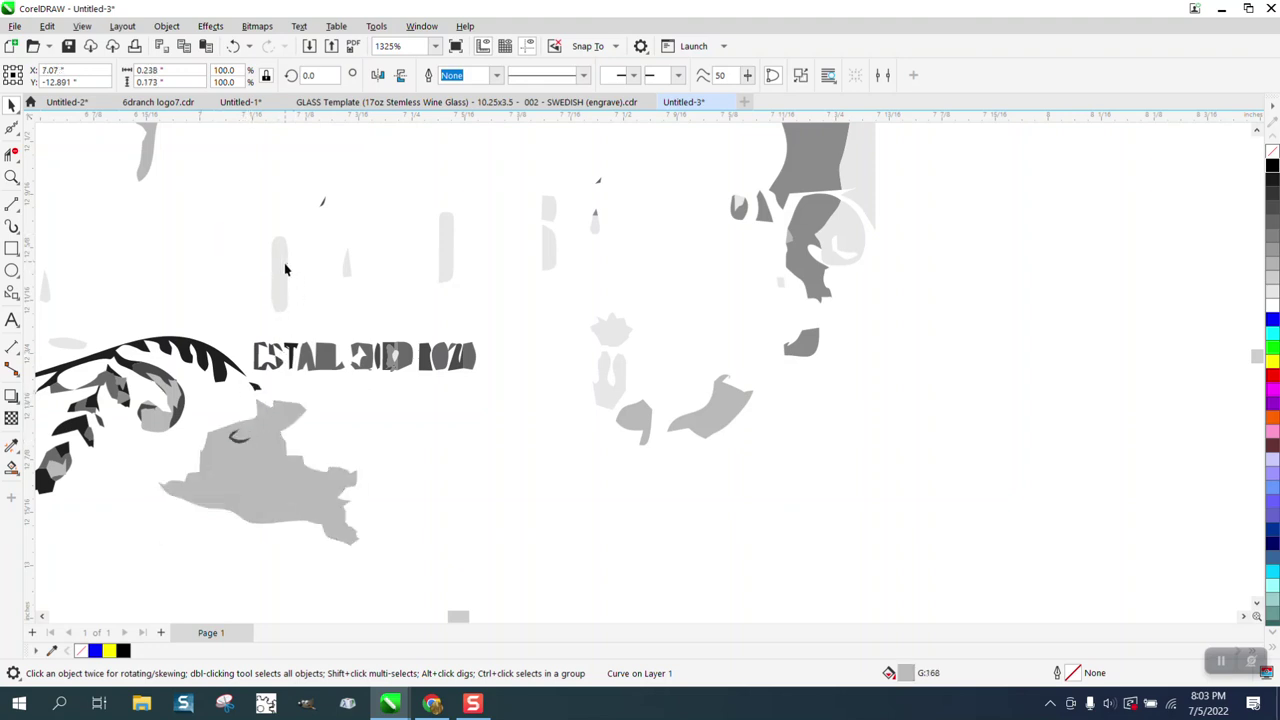
Move the small curved mark on the gray patch, the branch tip and the black leafy branch 2 inches left
{"action": "left_click", "coordinate": [242, 442]}
{"action": "key", "text": "Left"}
{"action": "left_click", "coordinate": [254, 388]}
{"action": "key", "text": "Left"}
{"action": "left_click", "coordinate": [223, 360]}
{"action": "key", "text": "Left"}
Move the gray and dark pieces of the curl below the leafy branch 2 inches left
{"action": "left_click", "coordinate": [161, 373]}
{"action": "key", "text": "Left"}
{"action": "left_click", "coordinate": [175, 401]}
{"action": "key", "text": "Left"}
{"action": "left_click", "coordinate": [148, 408]}
{"action": "key", "text": "Left"}
{"action": "left_click", "coordinate": [161, 389]}
{"action": "key", "text": "Left"}
Move the small gray and black leaf fragments beside the curl 2 inches left
{"action": "left_click", "coordinate": [119, 385]}
{"action": "key", "text": "Left"}
{"action": "left_click", "coordinate": [114, 382]}
{"action": "key", "text": "Left"}
{"action": "left_click", "coordinate": [121, 383]}
{"action": "key", "text": "Left"}
{"action": "left_click", "coordinate": [124, 400]}
{"action": "key", "text": "shift+Page_Down"}
Move the remaining dark leaves along the hanging stalk above the bud 2 inches left
{"action": "left_click", "coordinate": [88, 406]}
{"action": "key", "text": "shift+Page_Down"}
{"action": "left_click", "coordinate": [84, 406]}
{"action": "key", "text": "Left"}
{"action": "left_click", "coordinate": [73, 409]}
{"action": "key", "text": "Left"}
{"action": "left_click", "coordinate": [57, 387]}
{"action": "key", "text": "shift+Page_Down"}
{"action": "left_click", "coordinate": [103, 427]}
{"action": "left_click", "coordinate": [88, 434]}
{"action": "key", "text": "Delete"}
{"action": "left_click", "coordinate": [62, 388]}
{"action": "key", "text": "Delete"}
{"action": "left_click", "coordinate": [84, 430]}
{"action": "key", "text": "Delete"}
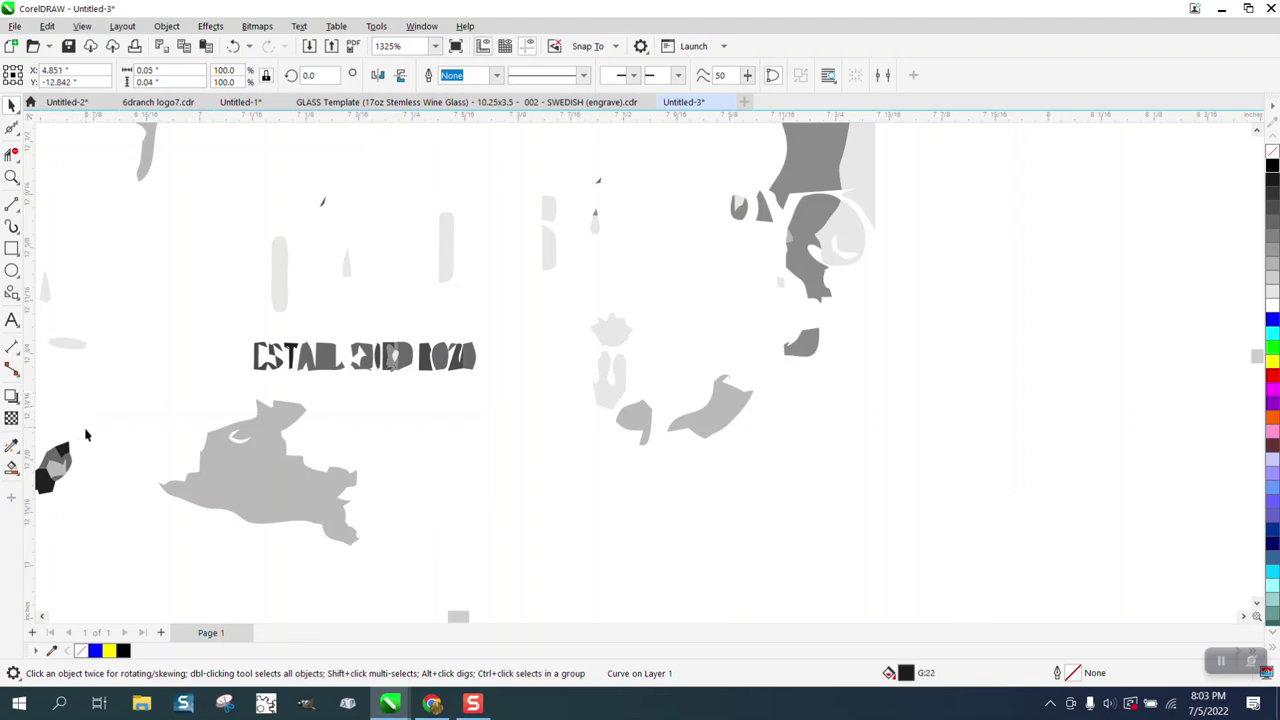
Move the bud pieces at the stalk's end and the two stray dark marks nearby 2 inches left
{"action": "left_click", "coordinate": [61, 462]}
{"action": "left_click", "coordinate": [53, 460]}
{"action": "key", "text": "Delete"}
{"action": "left_click", "coordinate": [47, 481]}
{"action": "key", "text": "Delete"}
{"action": "scroll", "coordinate": [446, 465], "scroll_direction": "down", "scroll_amount": 2}
{"action": "scroll", "coordinate": [506, 465], "scroll_direction": "down", "scroll_amount": 1}
{"action": "left_click", "coordinate": [177, 385]}
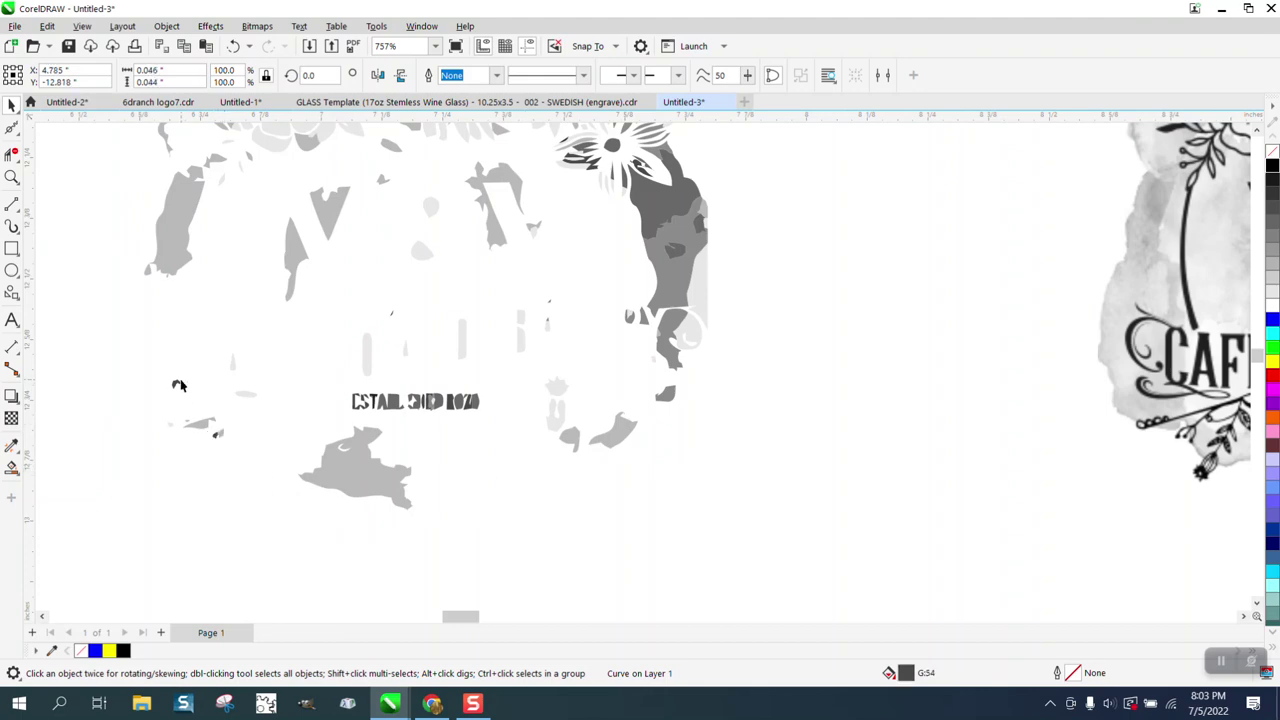
{"action": "left_click", "coordinate": [217, 434]}
Select all pieces of the separated V&V line art and fill them with black
{"action": "scroll", "coordinate": [716, 460], "scroll_direction": "down", "scroll_amount": 2}
{"action": "scroll", "coordinate": [716, 460], "scroll_direction": "down", "scroll_amount": 1}
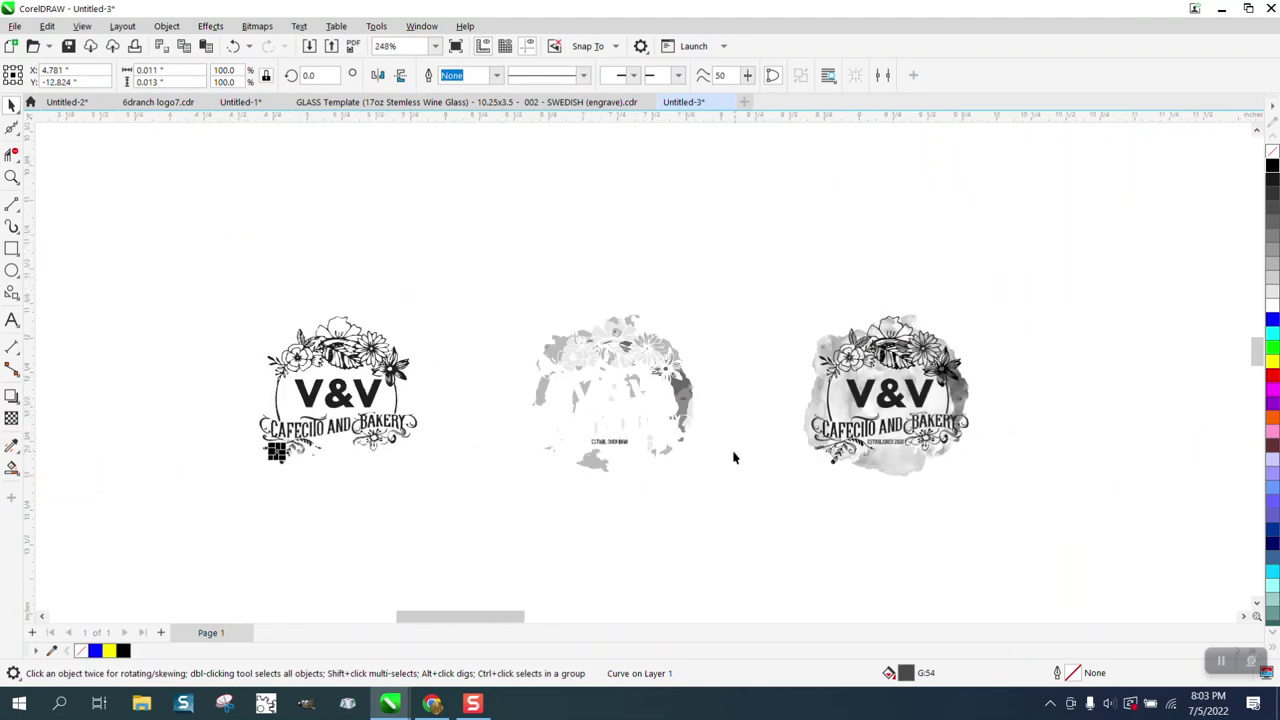
{"action": "left_click", "coordinate": [12, 177]}
{"action": "left_click_drag", "start_coordinate": [223, 334], "coordinate": [626, 550]}
{"action": "scroll", "coordinate": [505, 478], "scroll_direction": "down", "scroll_amount": 5}
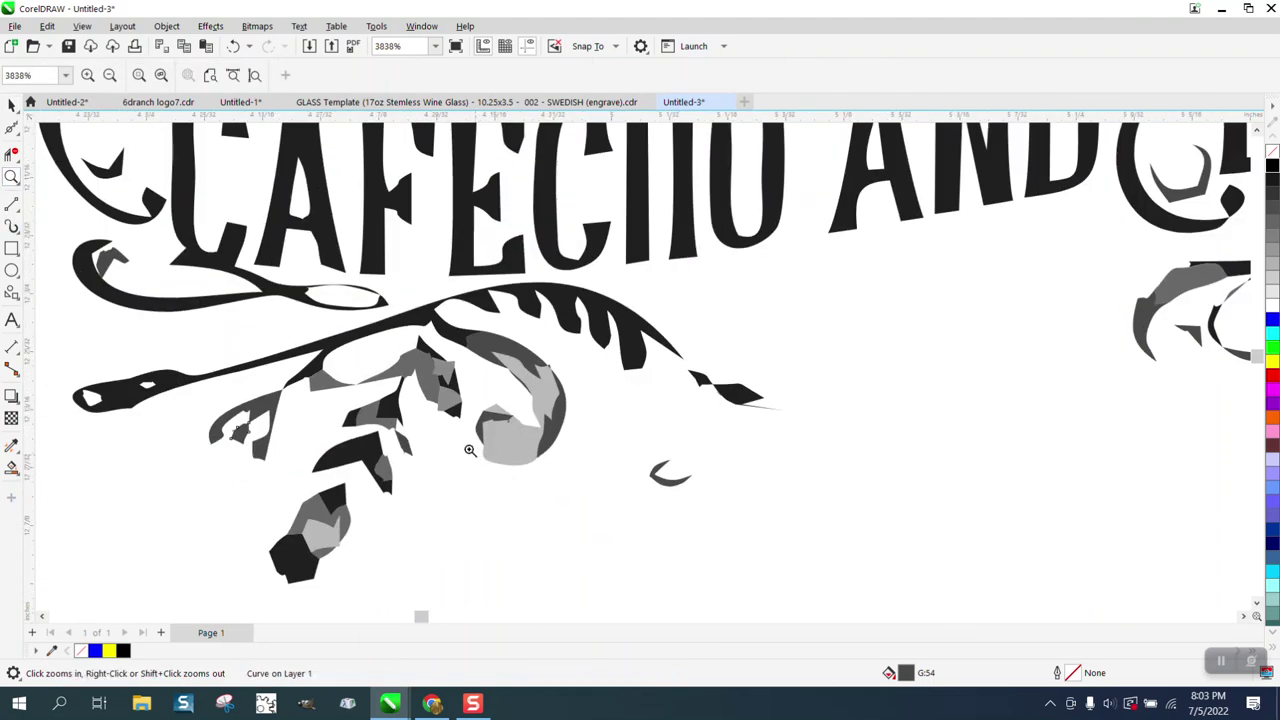
{"action": "scroll", "coordinate": [432, 424], "scroll_direction": "down", "scroll_amount": 2}
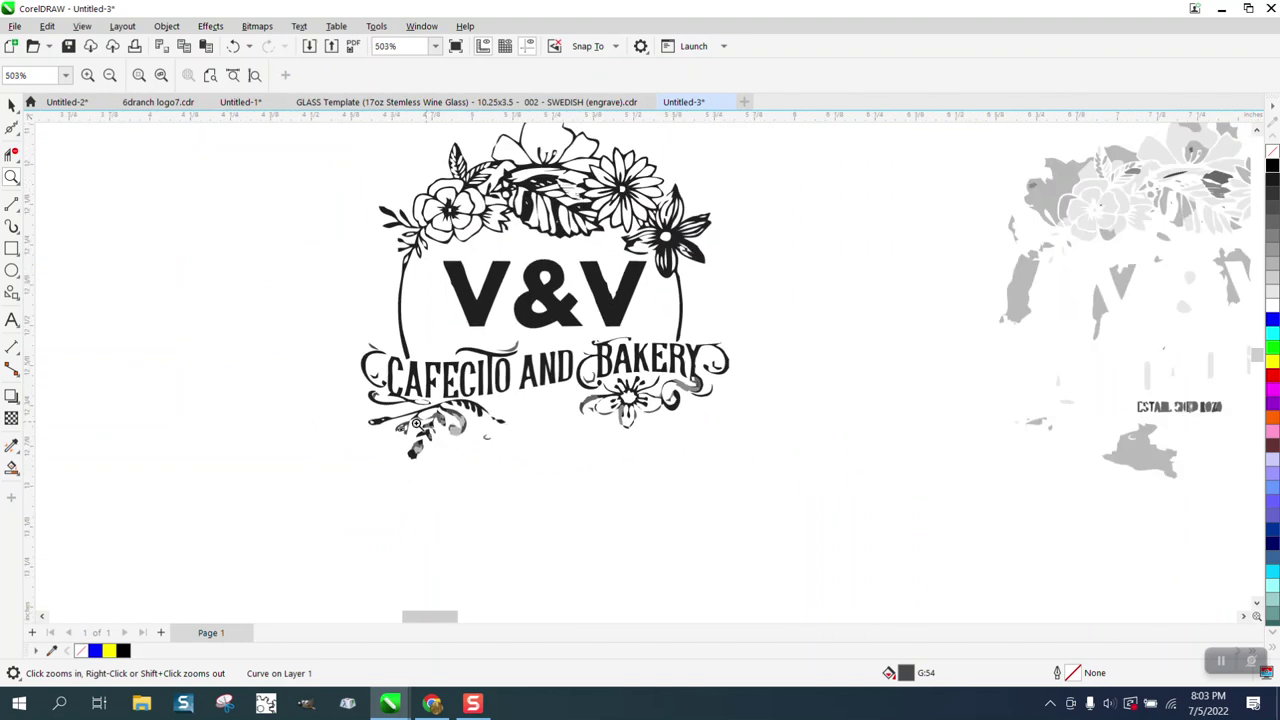
{"action": "left_click", "coordinate": [12, 105]}
{"action": "scroll", "coordinate": [283, 282], "scroll_direction": "down", "scroll_amount": 1}
{"action": "left_click_drag", "start_coordinate": [298, 150], "coordinate": [700, 432]}
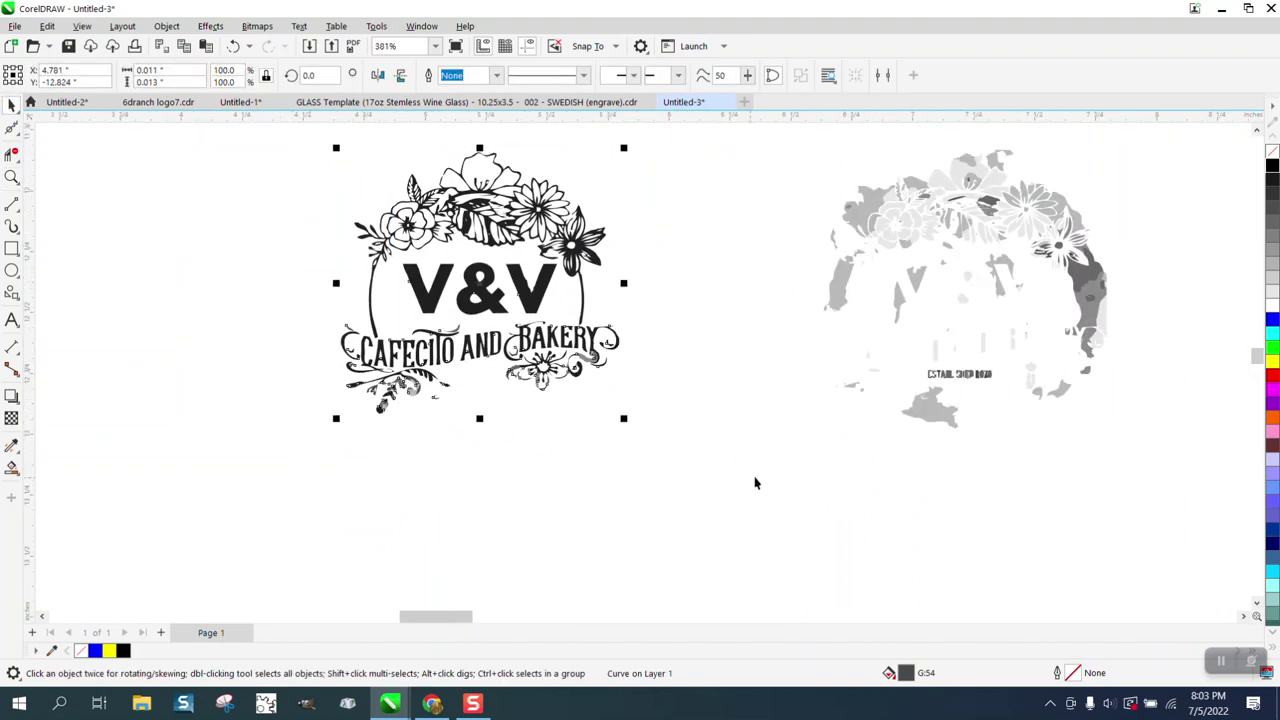
{"action": "left_click", "coordinate": [1272, 166]}
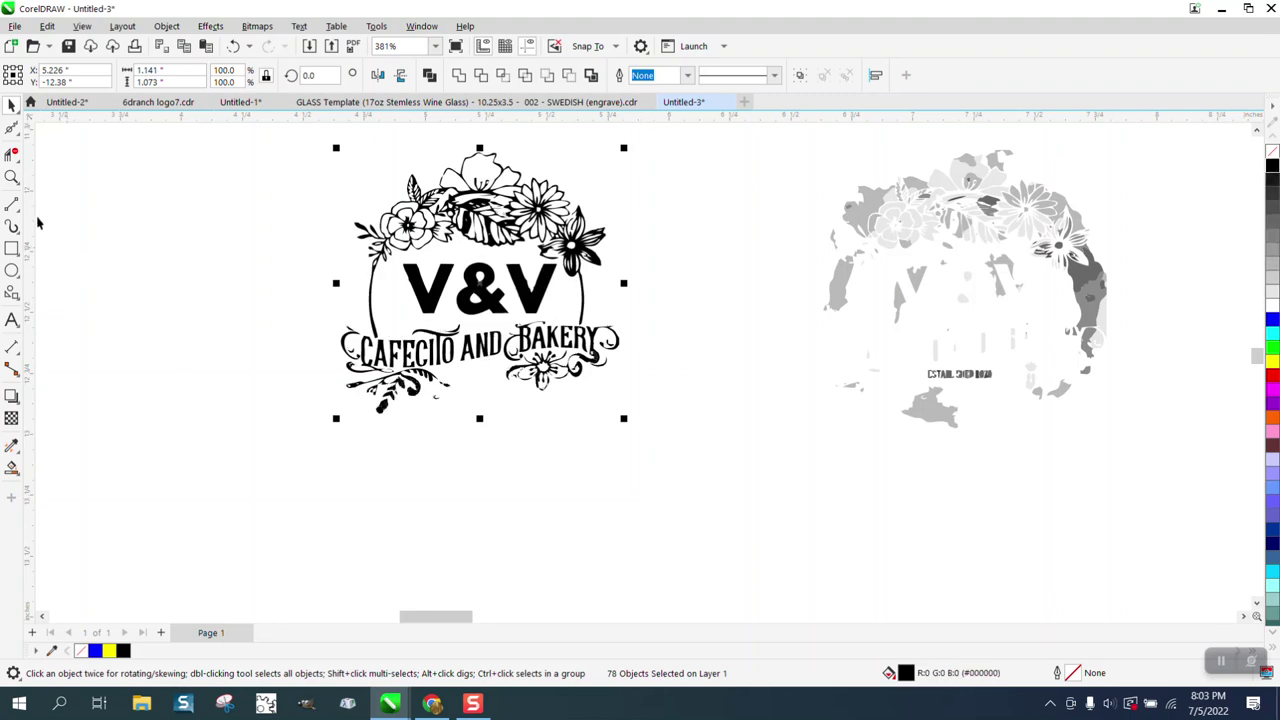
Examine the leaf, curl and flower ornaments beneath the lettering of the separated black V&V line art
{"action": "left_click", "coordinate": [12, 177]}
{"action": "left_click_drag", "start_coordinate": [426, 372], "coordinate": [491, 415]}
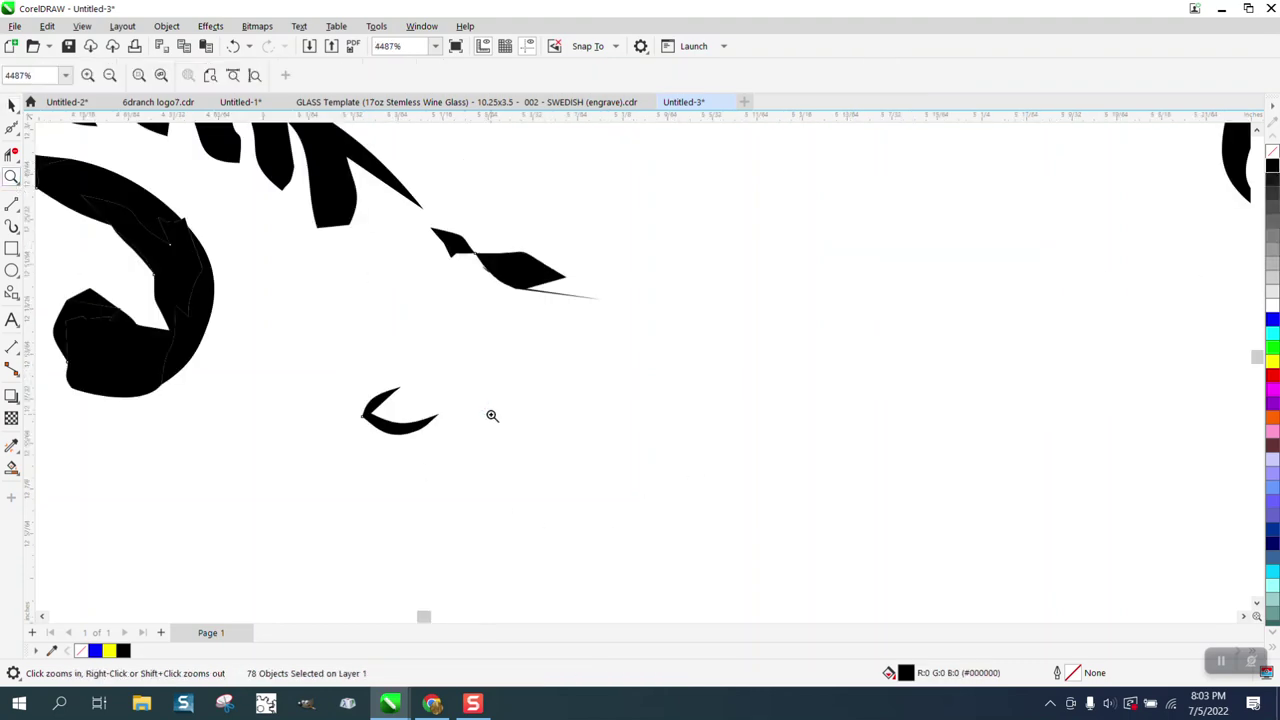
{"action": "right_click", "coordinate": [493, 416]}
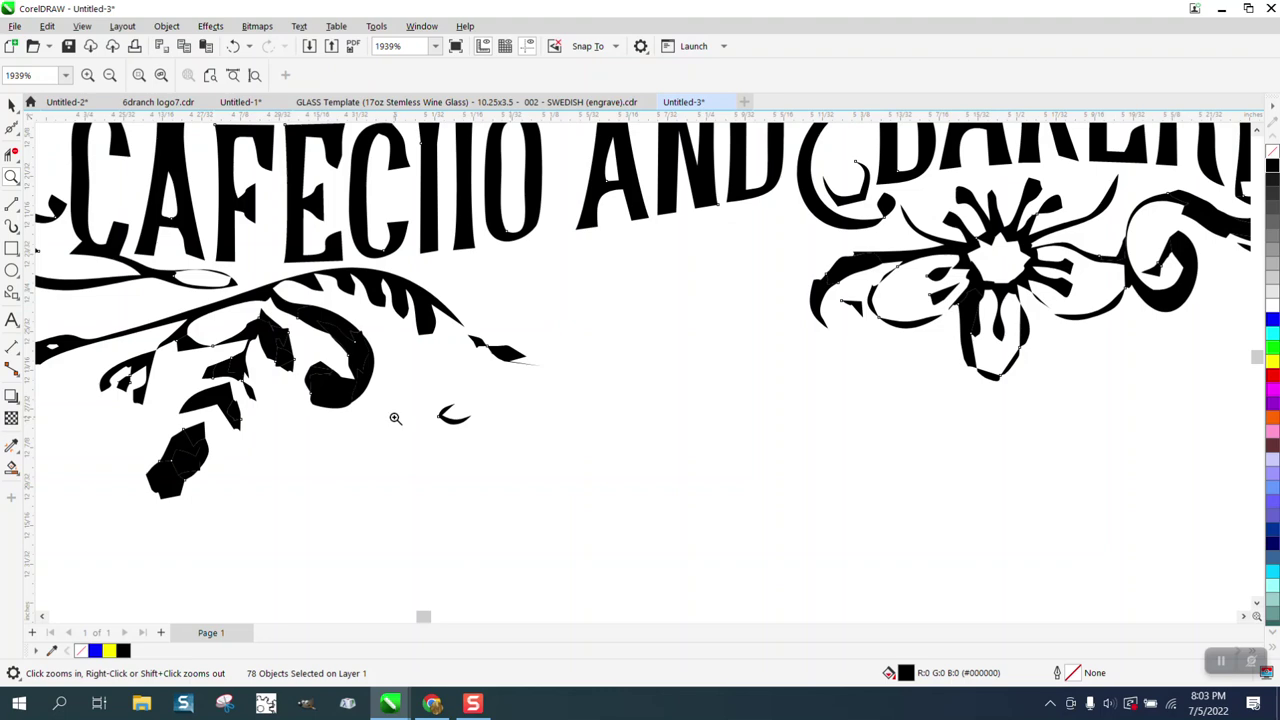
{"action": "right_click", "coordinate": [395, 418]}
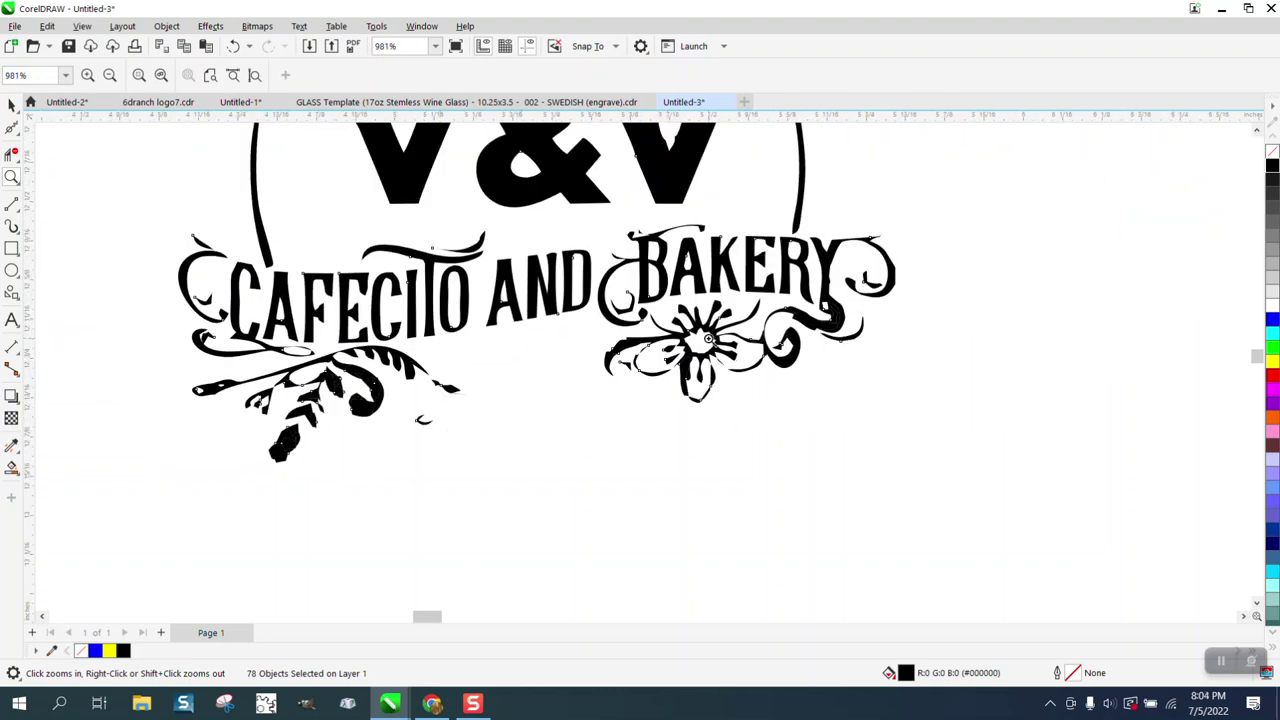
{"action": "right_click", "coordinate": [632, 408]}
{"action": "right_click", "coordinate": [620, 412]}
{"action": "right_click", "coordinate": [915, 410]}
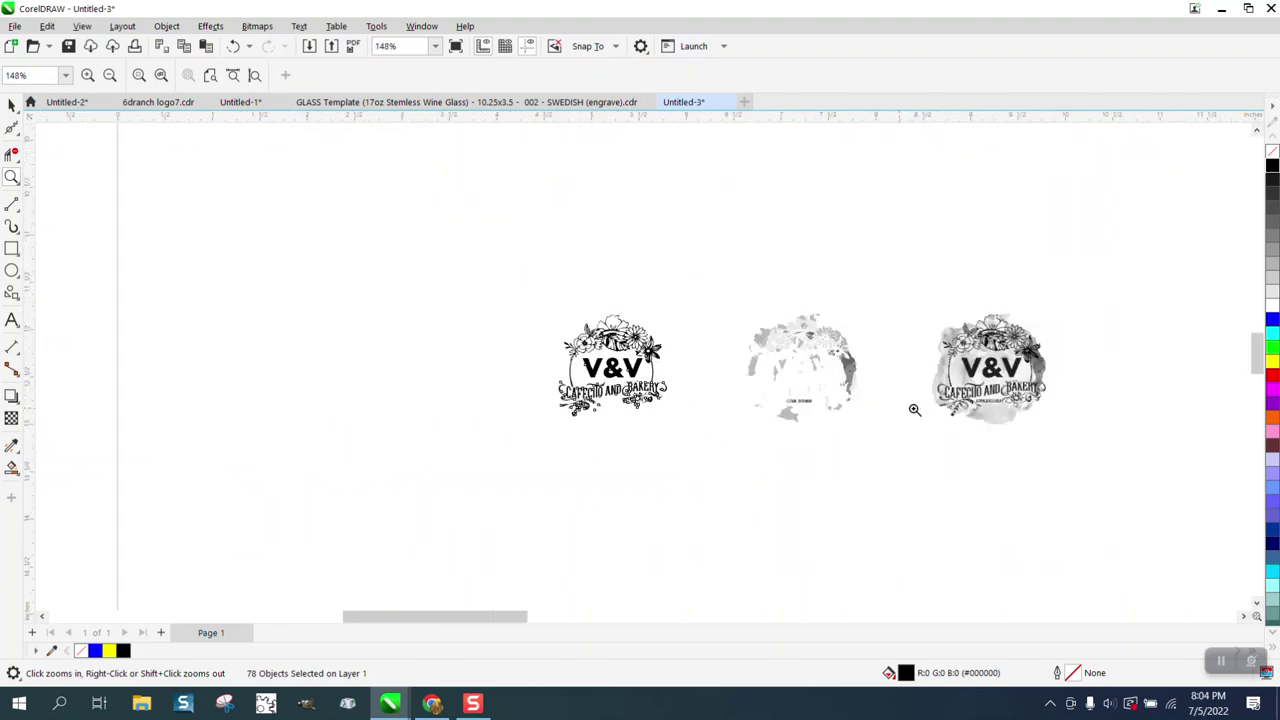
Compare the BAKERY lettering and the flower below it in the large black V&V version with the grayscale original
{"action": "right_click", "coordinate": [1000, 419]}
{"action": "right_click", "coordinate": [990, 416]}
{"action": "right_click", "coordinate": [1085, 417]}
{"action": "right_click", "coordinate": [1096, 416]}
{"action": "right_click", "coordinate": [1096, 416]}
{"action": "left_click", "coordinate": [12, 177]}
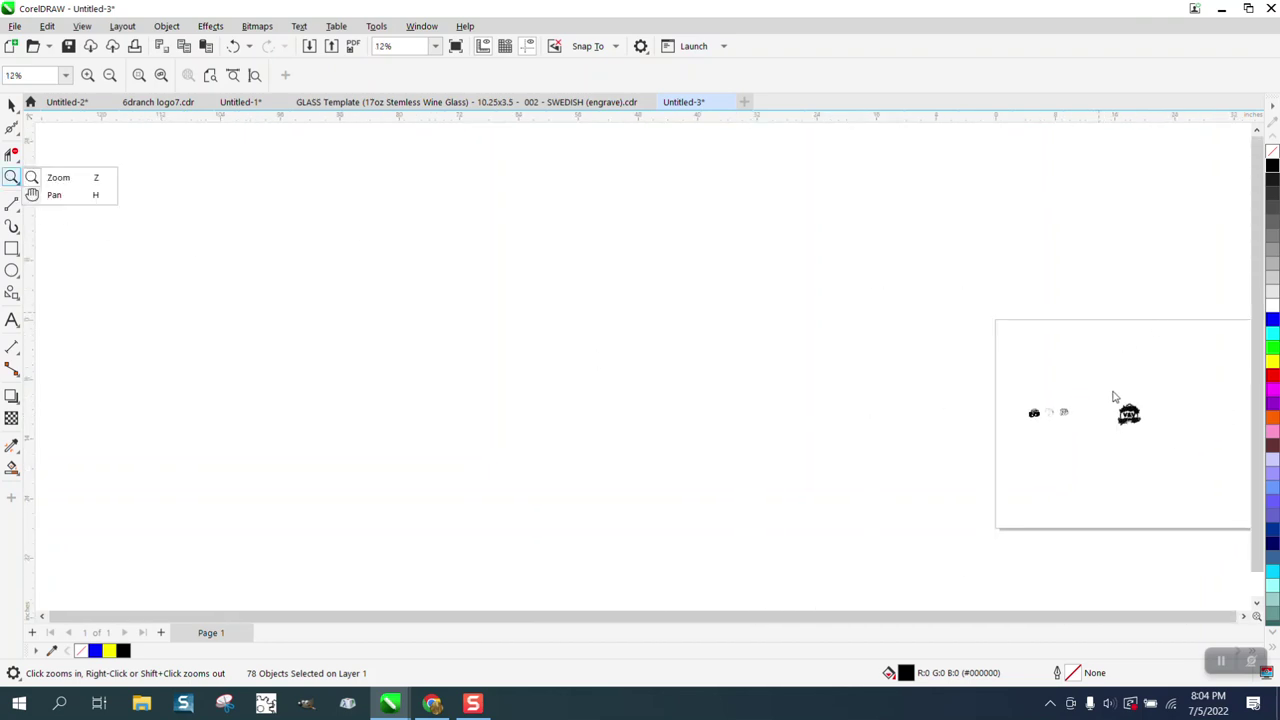
{"action": "left_click_drag", "start_coordinate": [1113, 392], "coordinate": [1165, 430]}
{"action": "left_click_drag", "start_coordinate": [600, 486], "coordinate": [714, 558]}
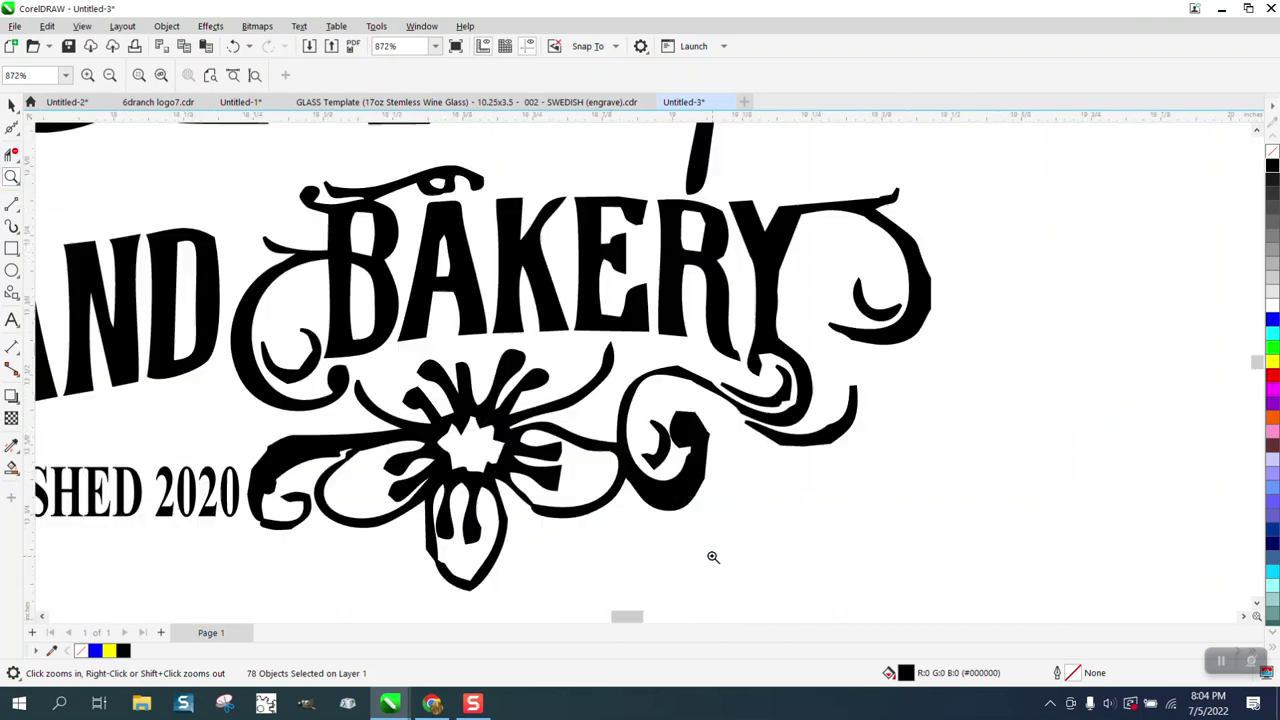
{"action": "scroll", "coordinate": [605, 348], "scroll_direction": "down", "scroll_amount": 4}
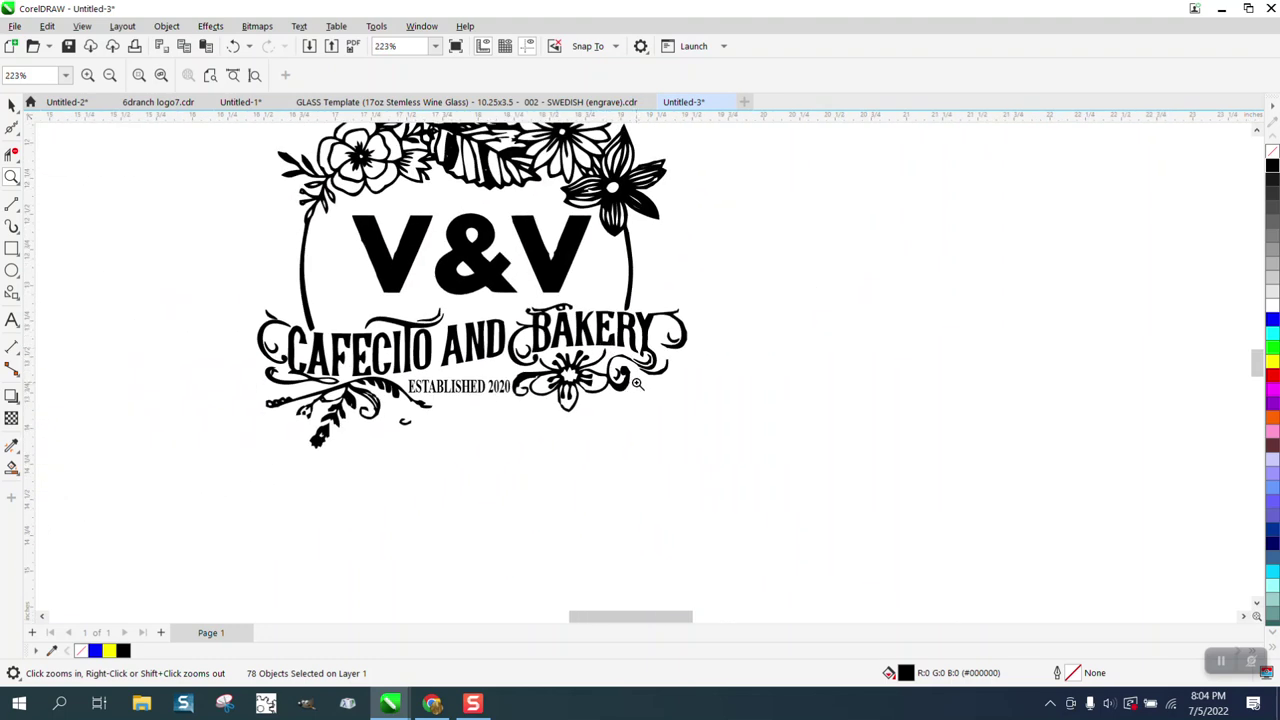
{"action": "scroll", "coordinate": [632, 385], "scroll_direction": "down", "scroll_amount": 5}
{"action": "left_click_drag", "start_coordinate": [316, 331], "coordinate": [559, 410]}
{"action": "scroll", "coordinate": [559, 410], "scroll_direction": "down", "scroll_amount": 6}
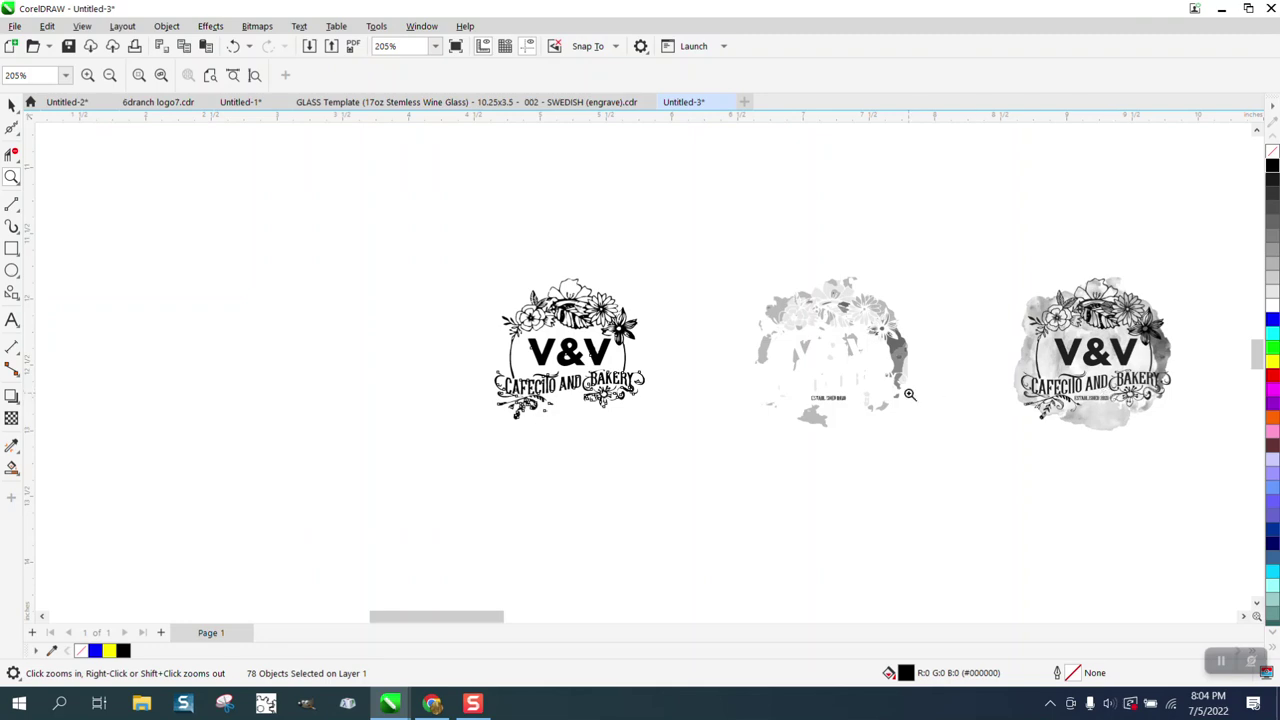
{"action": "left_click_drag", "start_coordinate": [1130, 385], "coordinate": [1164, 422]}
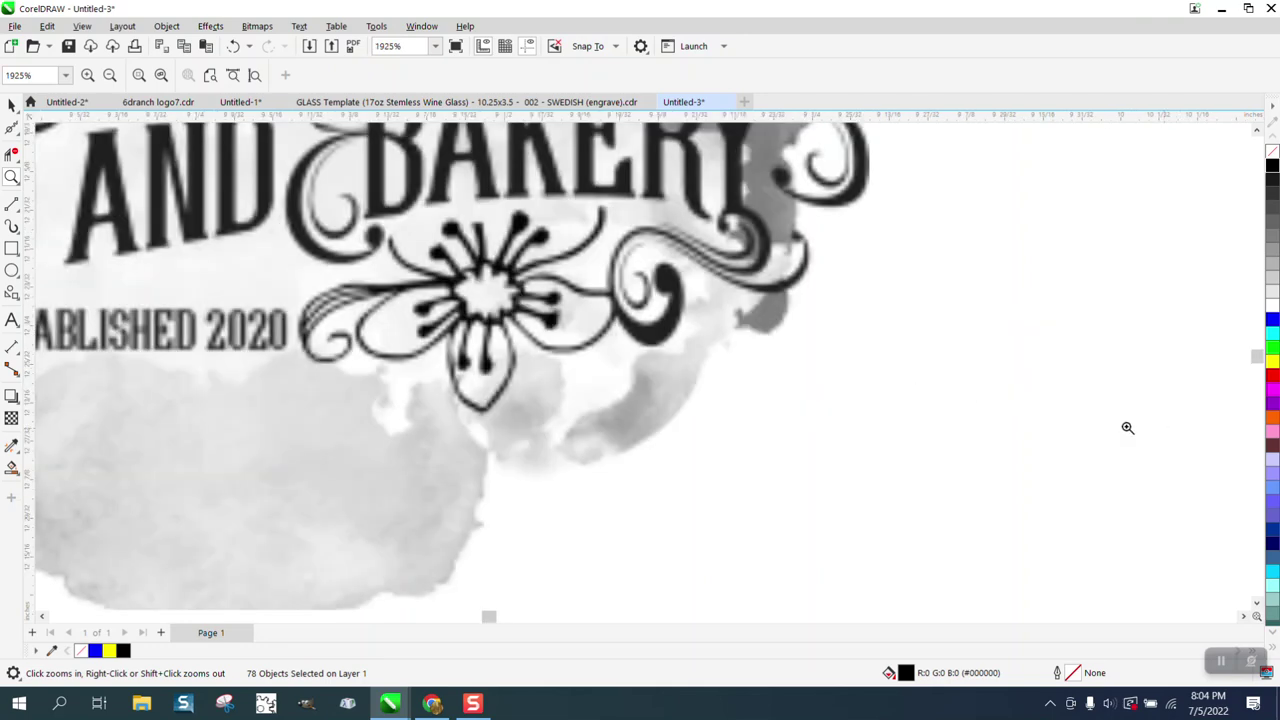
{"action": "scroll", "coordinate": [597, 341], "scroll_direction": "down", "scroll_amount": 6}
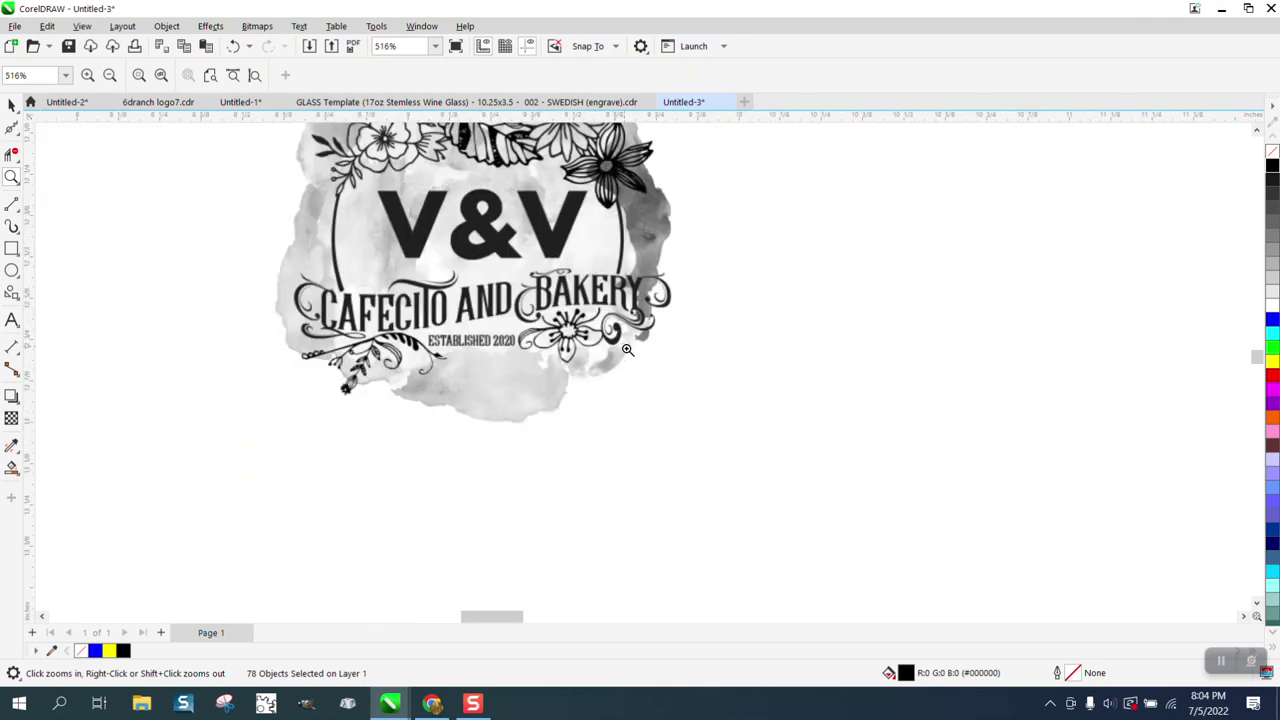
Move the light gray flower center and petal, and the small fragments of the A above them, 2 inches left onto the line art
{"action": "left_click_drag", "start_coordinate": [277, 313], "coordinate": [345, 360]}
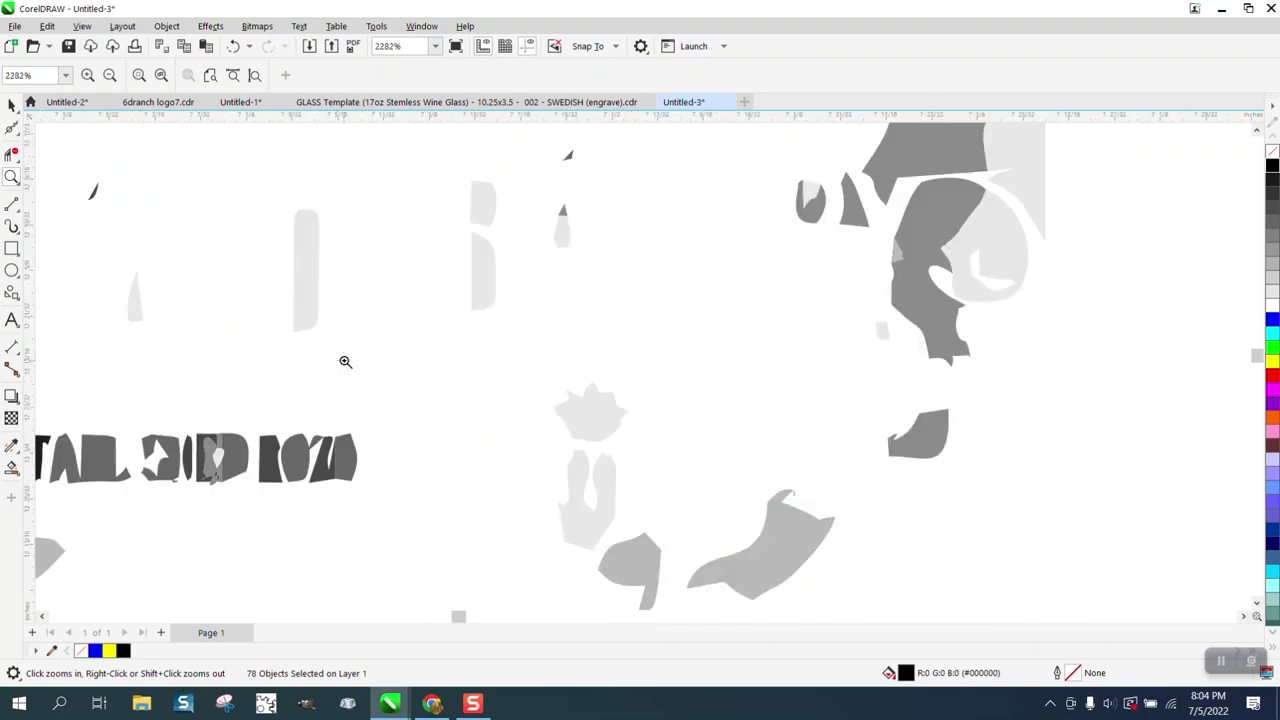
{"action": "left_click", "coordinate": [11, 105]}
{"action": "left_click", "coordinate": [588, 405]}
{"action": "key", "text": "Delete"}
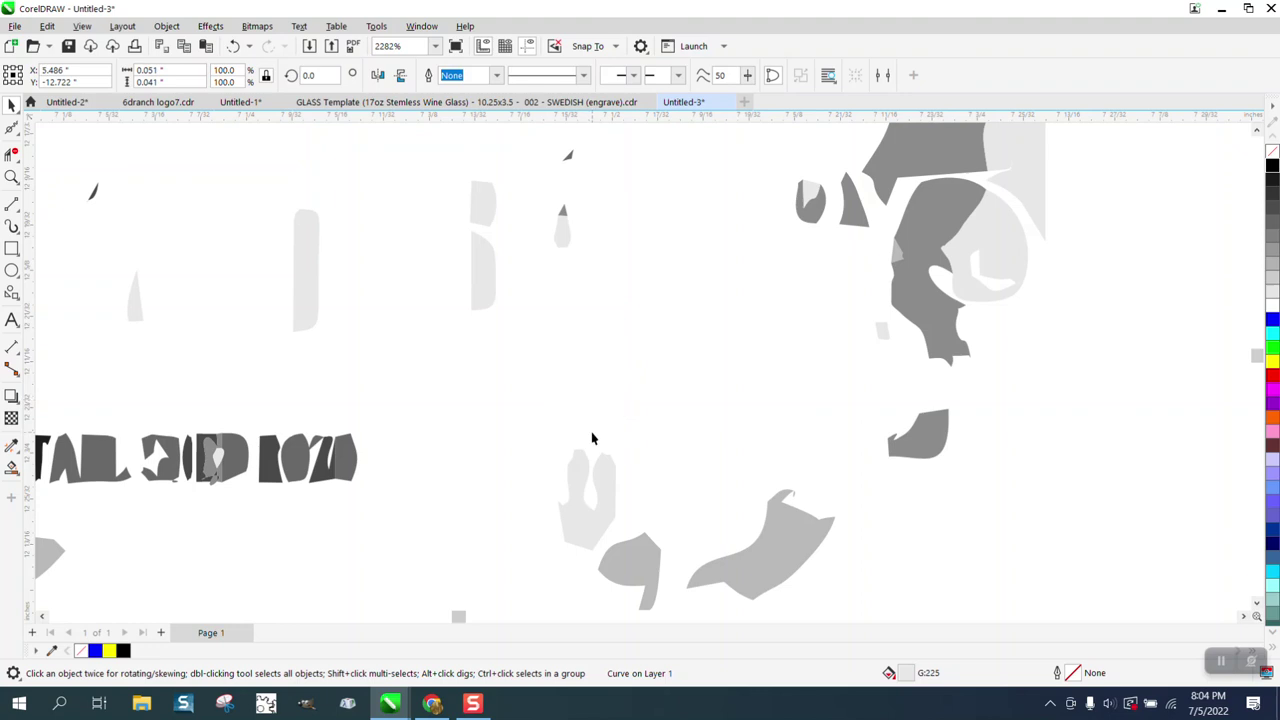
{"action": "left_click", "coordinate": [604, 472]}
{"action": "key", "text": "Delete"}
{"action": "left_click", "coordinate": [563, 237]}
{"action": "key", "text": "Delete"}
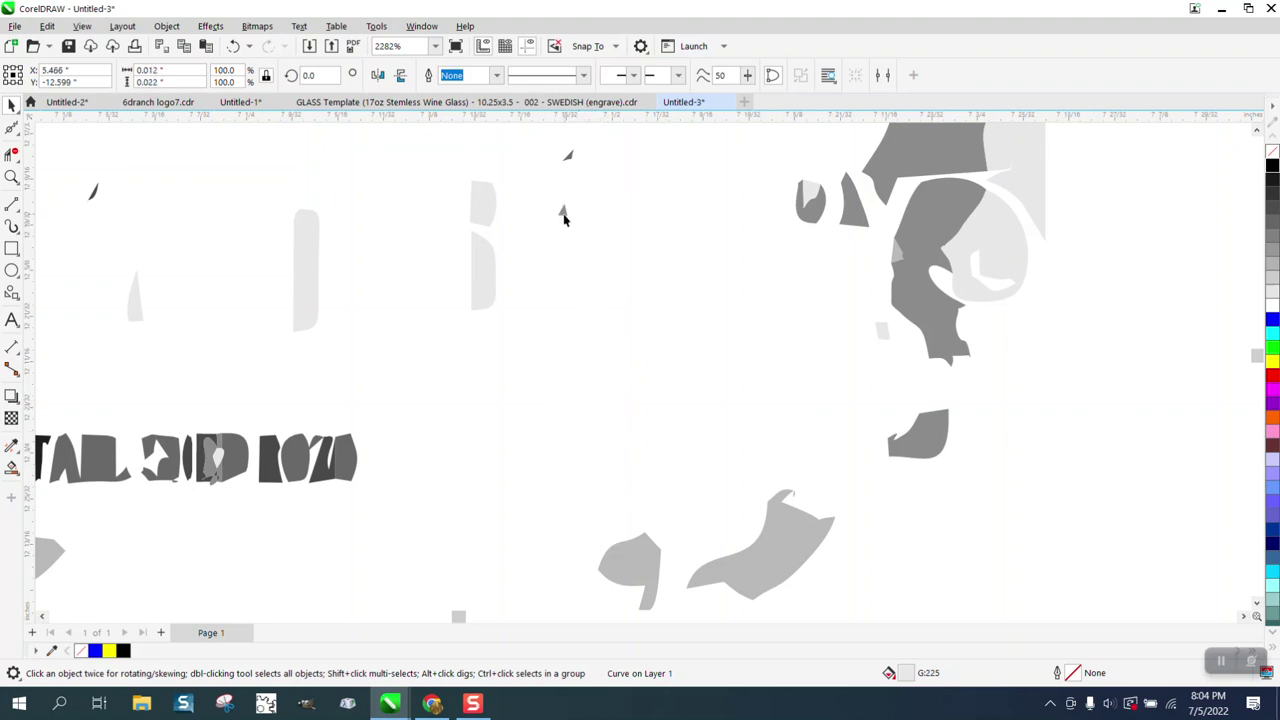
{"action": "left_click", "coordinate": [568, 158]}
{"action": "key", "text": "Delete"}
{"action": "scroll", "coordinate": [600, 200], "scroll_direction": "down", "scroll_amount": 5}
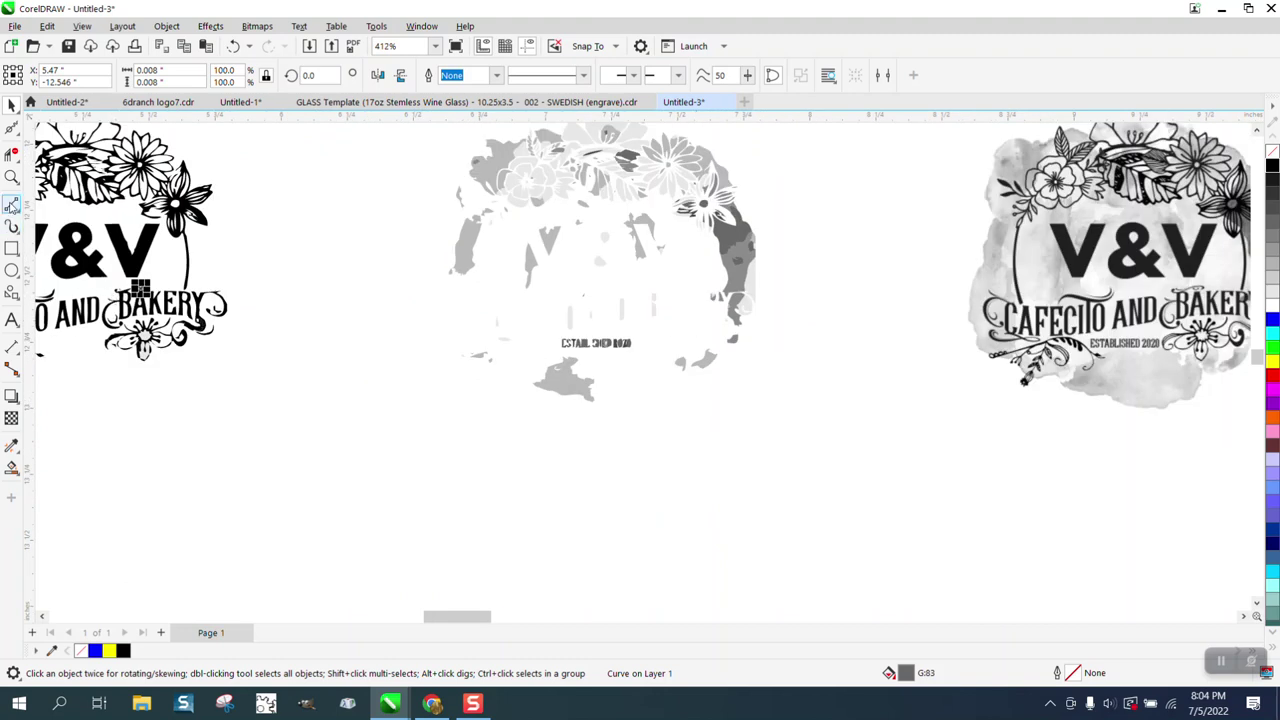
Check the flower beneath BAKERY in the black line art and undo the moves of the gray pieces into it
{"action": "left_click", "coordinate": [12, 177]}
{"action": "left_click_drag", "start_coordinate": [135, 328], "coordinate": [246, 383]}
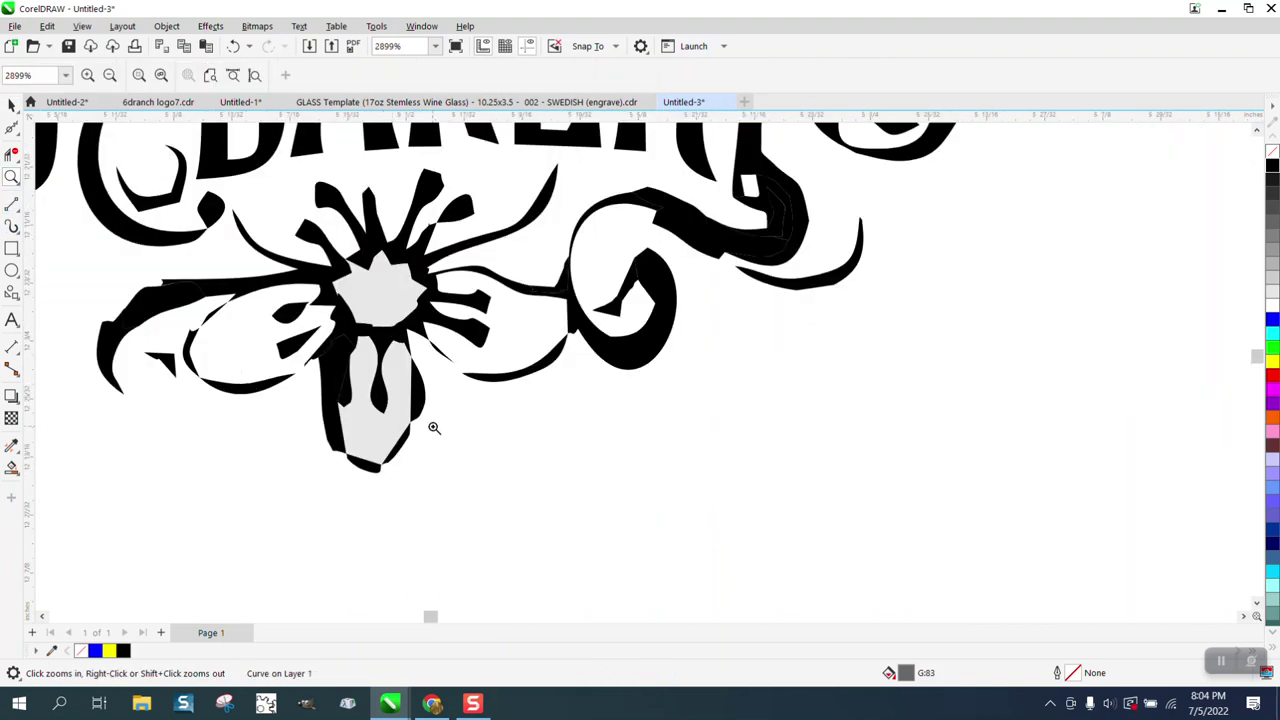
{"action": "left_click", "coordinate": [233, 47]}
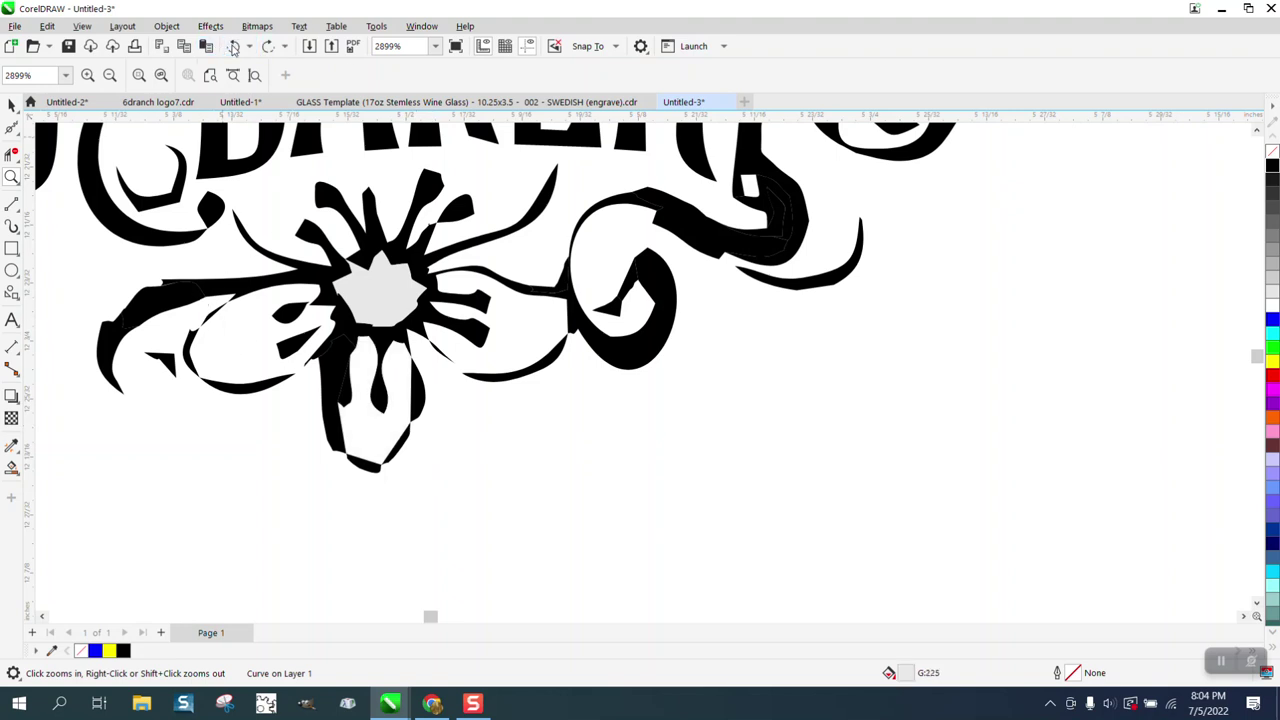
{"action": "left_click", "coordinate": [233, 47]}
{"action": "scroll", "coordinate": [671, 389], "scroll_direction": "down", "scroll_amount": 5}
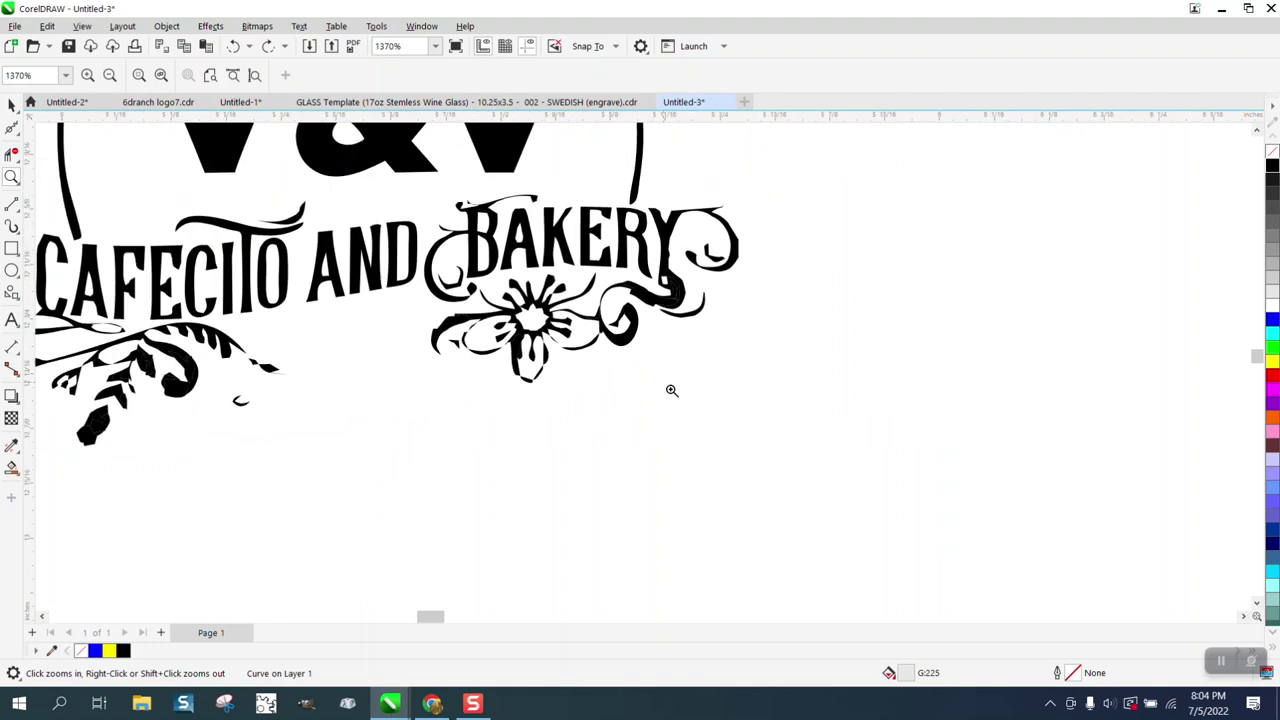
Examine the lower lettering and ornaments of the grayscale original, followed by those of the large black V&V logo
{"action": "scroll", "coordinate": [887, 401], "scroll_direction": "down", "scroll_amount": 3}
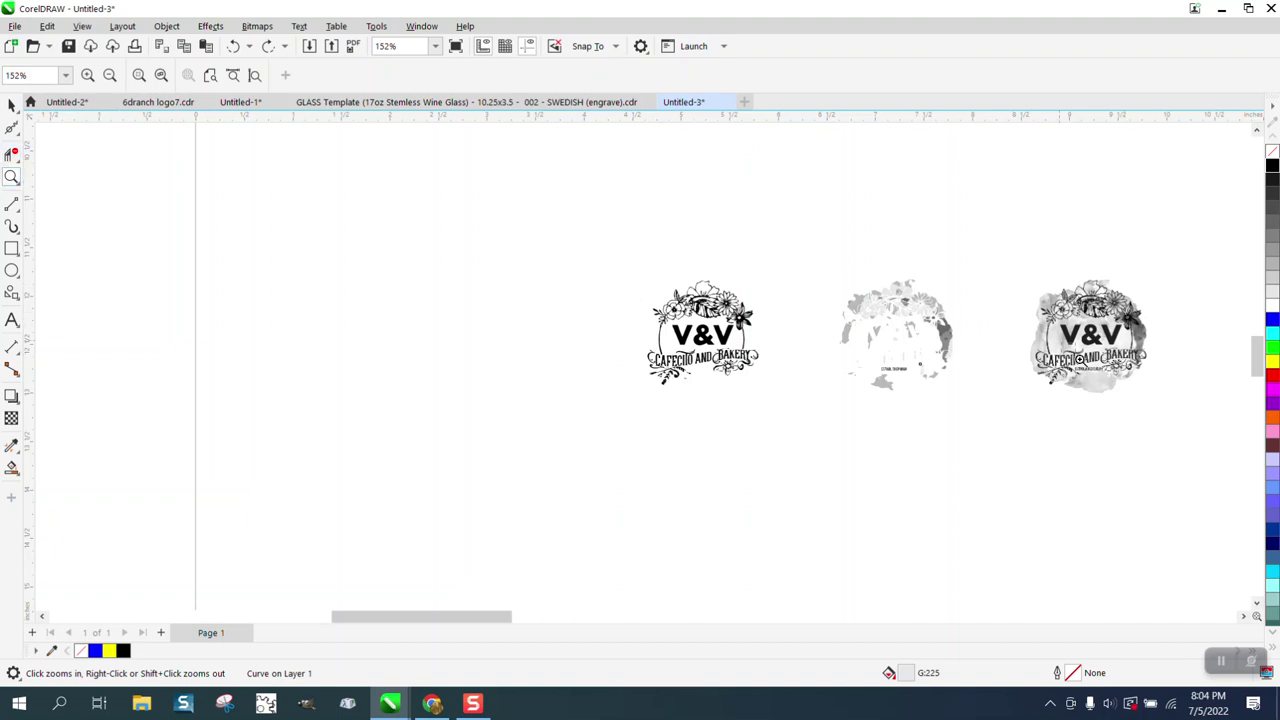
{"action": "left_click_drag", "start_coordinate": [1065, 347], "coordinate": [1160, 397]}
{"action": "right_click", "coordinate": [569, 345]}
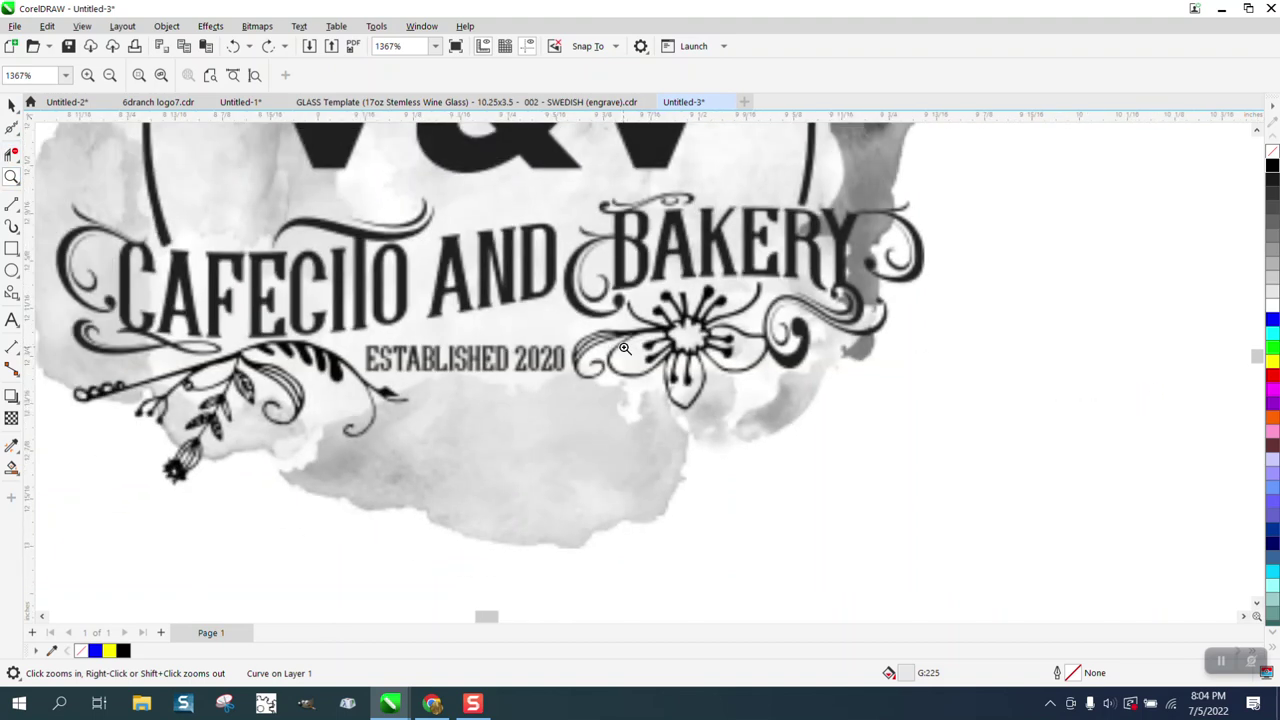
{"action": "right_click", "coordinate": [750, 358]}
{"action": "scroll", "coordinate": [672, 354], "scroll_direction": "down", "scroll_amount": 5}
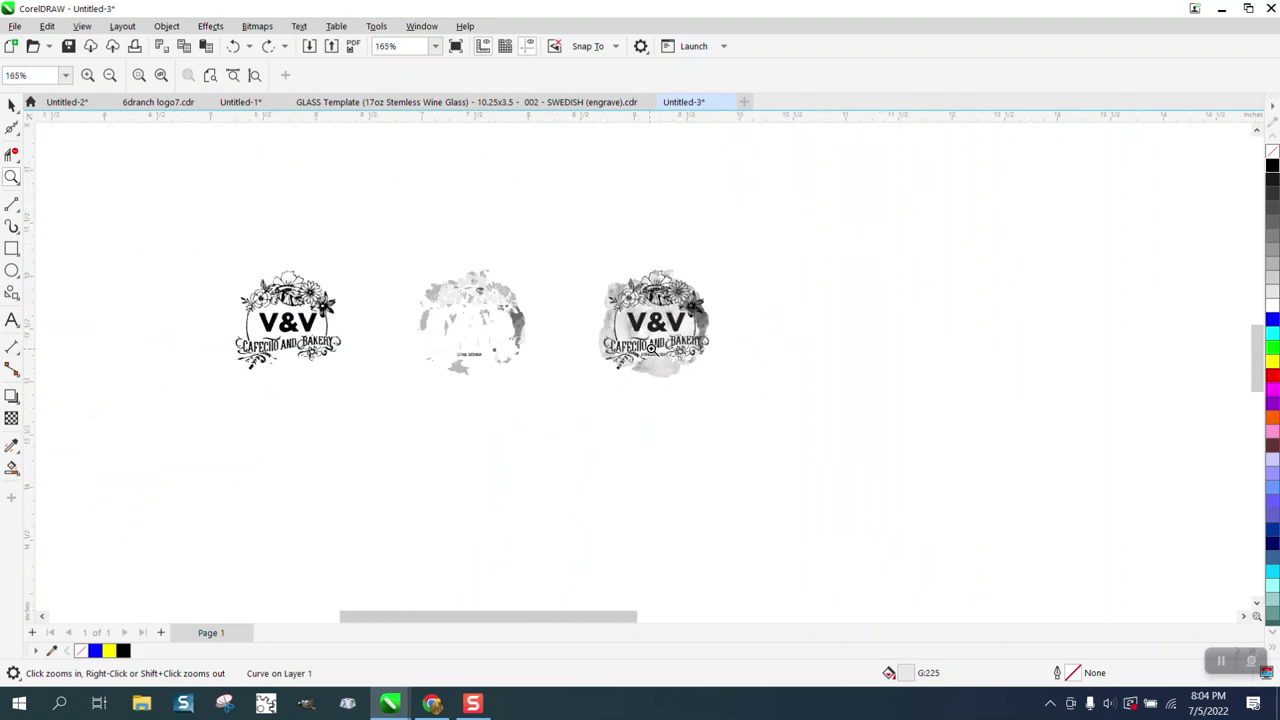
{"action": "left_click_drag", "start_coordinate": [1043, 370], "coordinate": [1157, 428]}
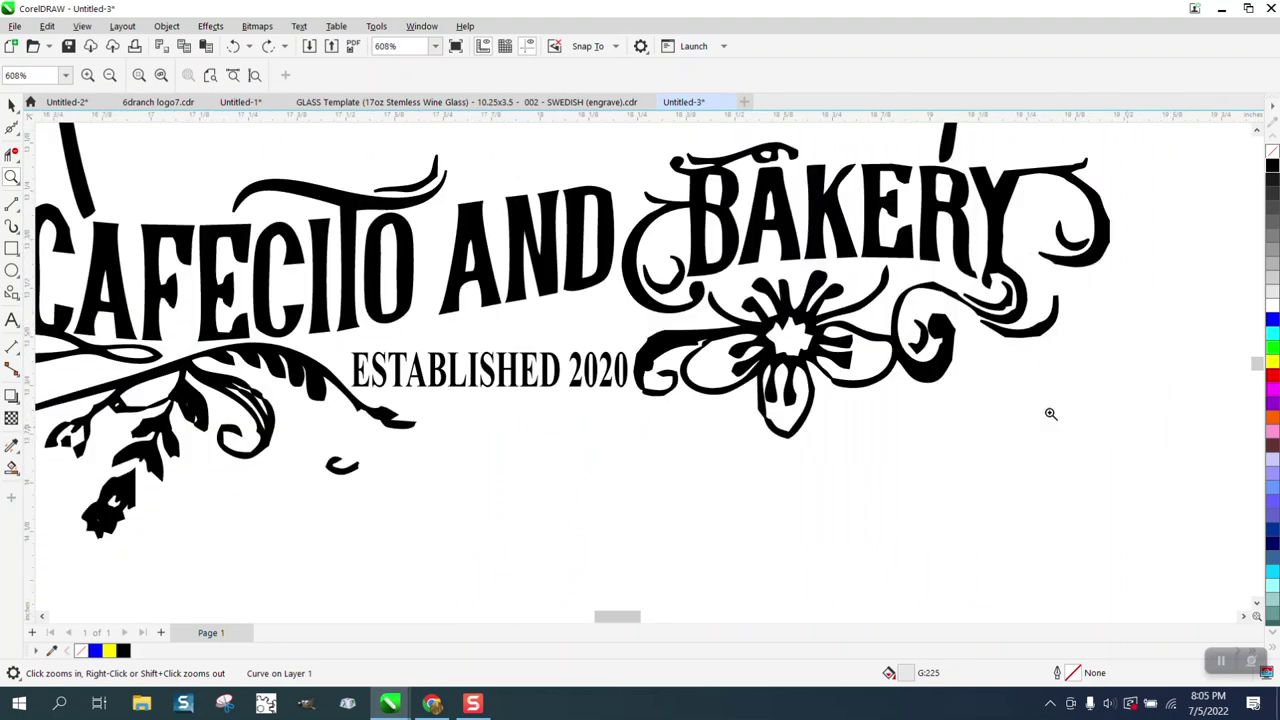
{"action": "right_click", "coordinate": [700, 366]}
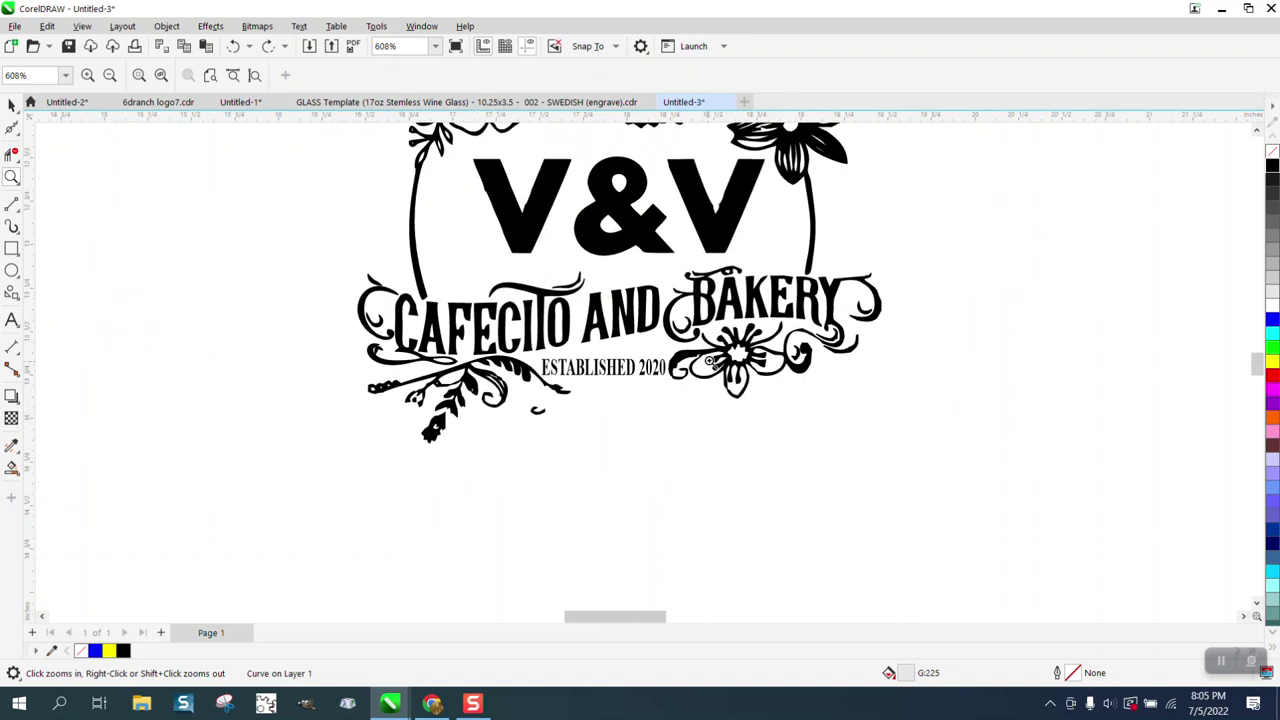
{"action": "right_click", "coordinate": [710, 362]}
{"action": "right_click", "coordinate": [710, 363]}
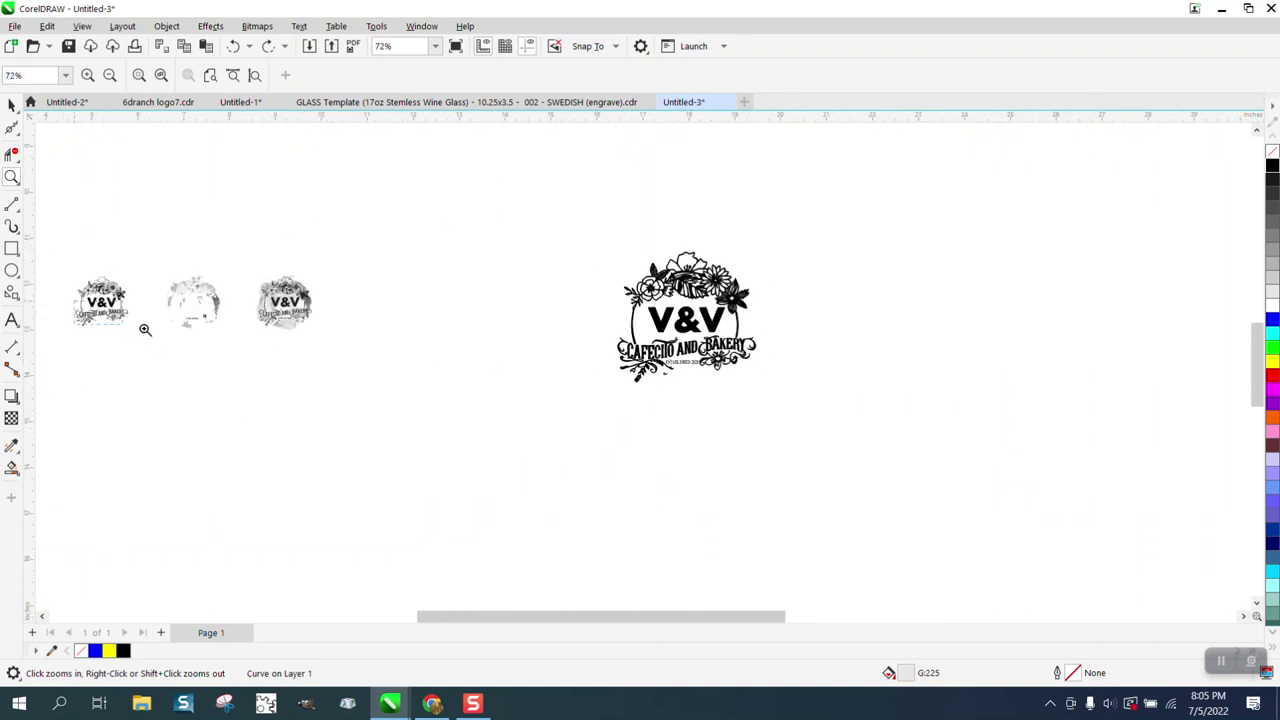
Try to reshape the straight top edge of the first C in the separated CAFECITO lettering, undoing each attempt
{"action": "left_click_drag", "start_coordinate": [80, 304], "coordinate": [227, 343]}
{"action": "left_click_drag", "start_coordinate": [58, 269], "coordinate": [255, 363]}
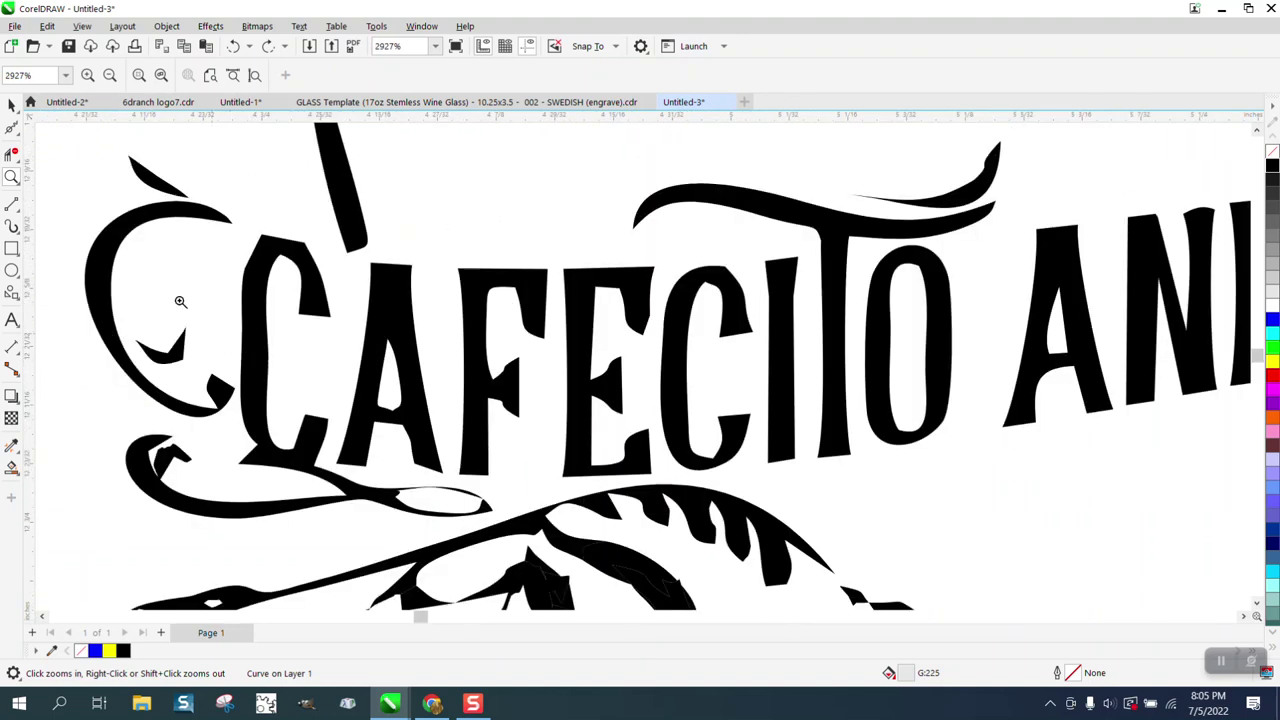
{"action": "left_click", "coordinate": [18, 135]}
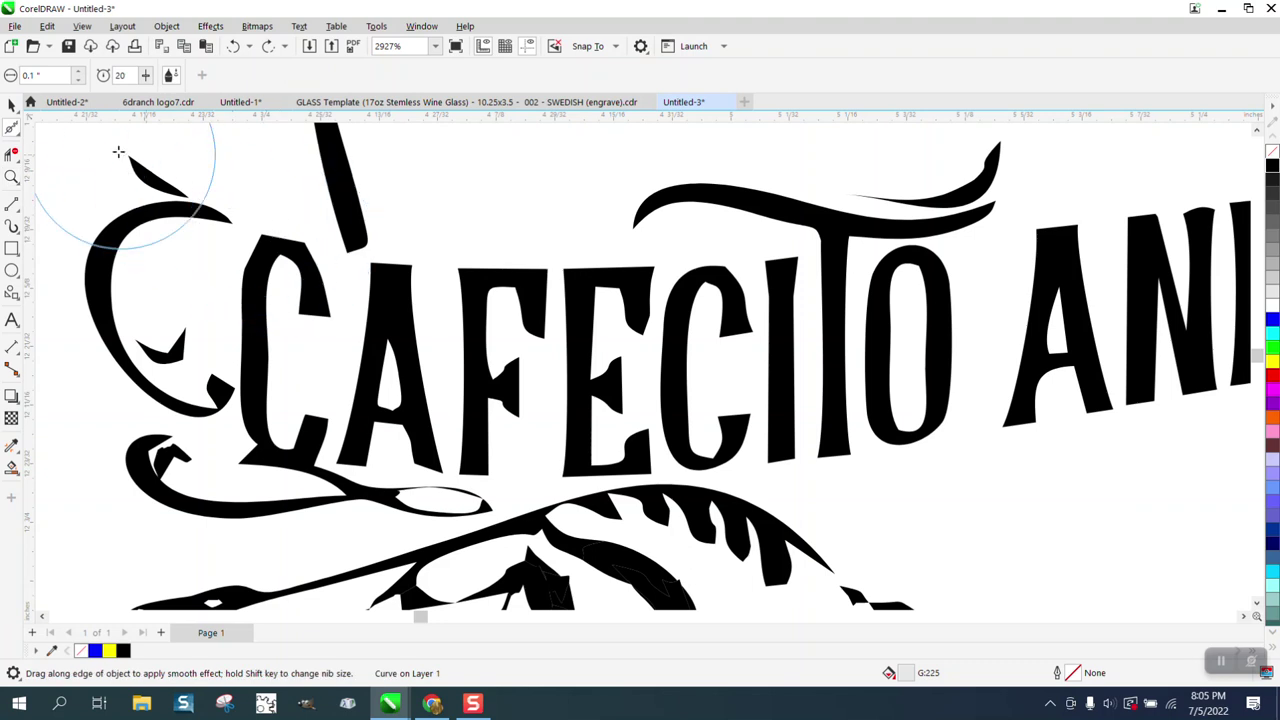
{"action": "left_click", "coordinate": [20, 138]}
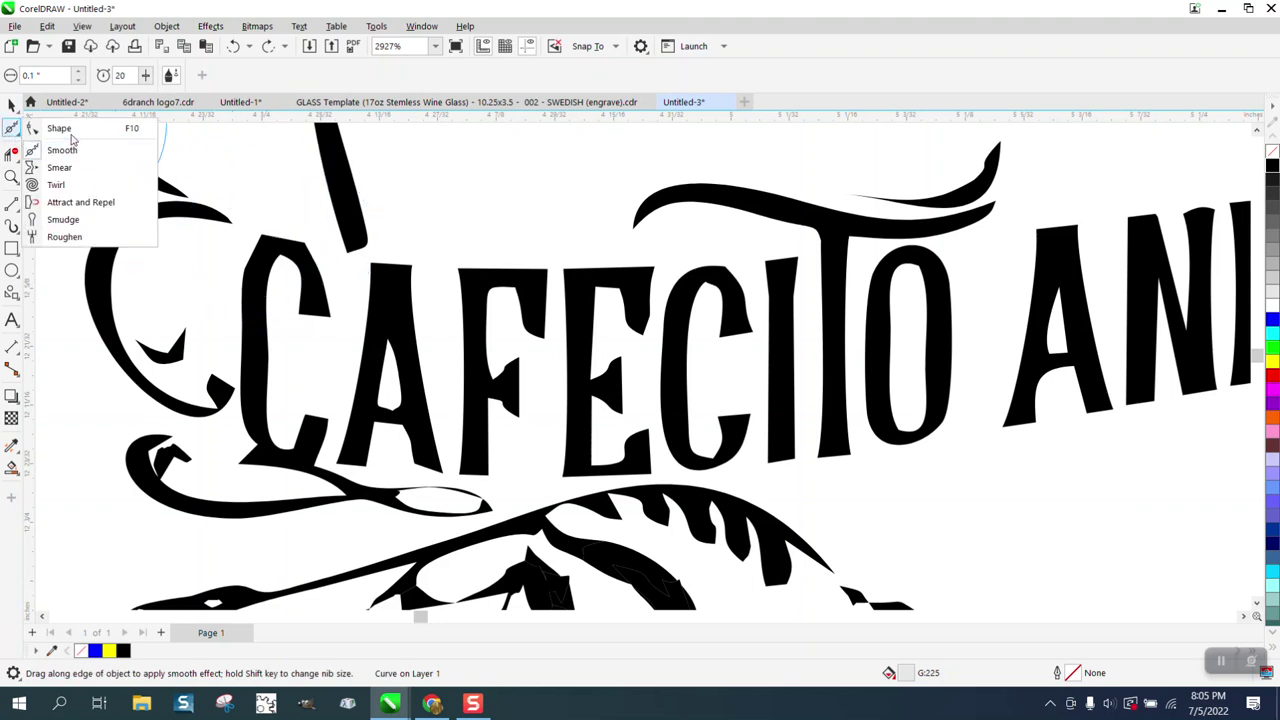
{"action": "left_click", "coordinate": [60, 126]}
{"action": "left_click", "coordinate": [296, 256]}
{"action": "left_click_drag", "start_coordinate": [285, 232], "coordinate": [286, 230]}
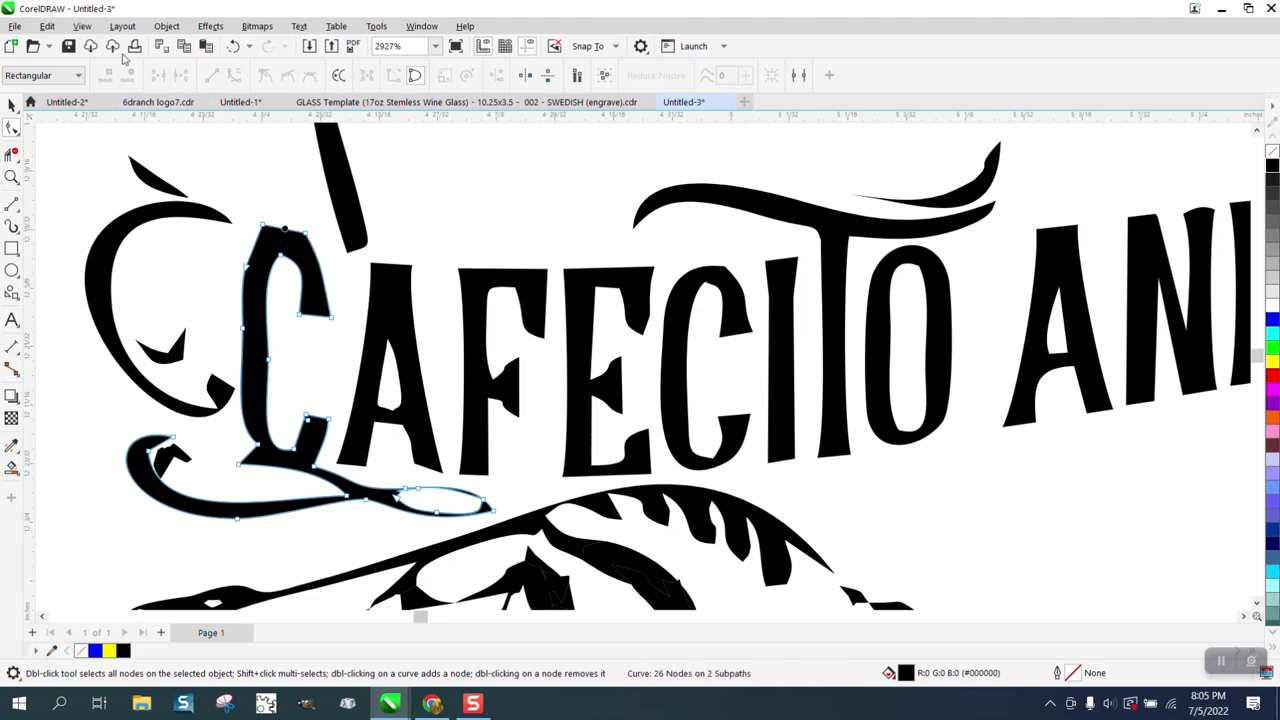
{"action": "left_click", "coordinate": [234, 48]}
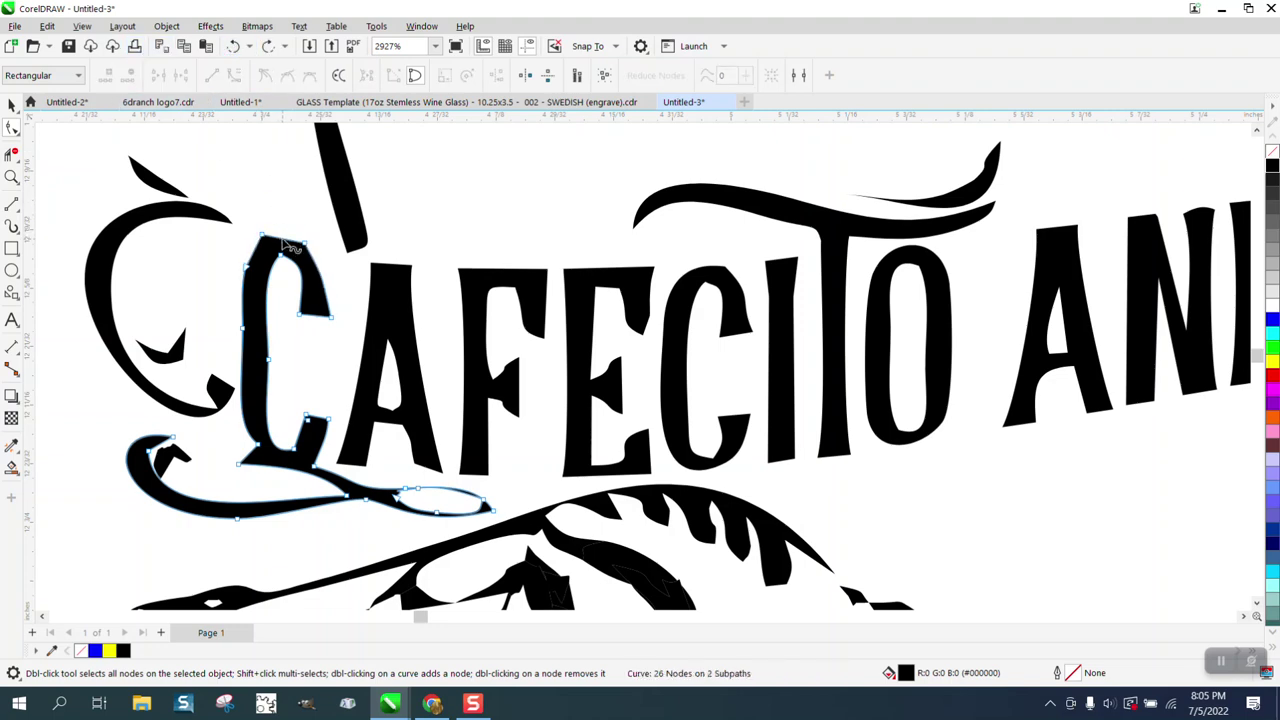
{"action": "left_click", "coordinate": [287, 241]}
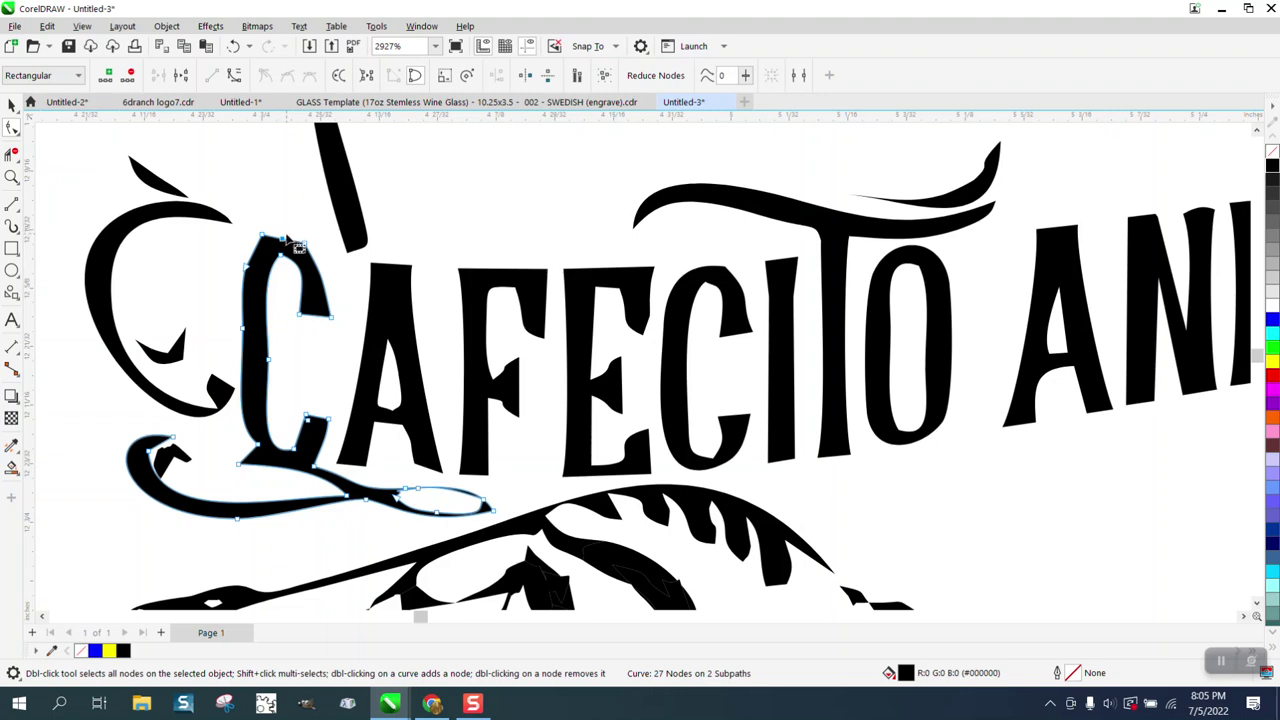
{"action": "left_click_drag", "start_coordinate": [291, 245], "coordinate": [286, 232]}
{"action": "left_click", "coordinate": [234, 47]}
Convert the straight top edge of the first C in CAFECITO to a curve and bow it upward into a rounded arc
{"action": "double_click", "coordinate": [293, 247]}
{"action": "right_click", "coordinate": [314, 254]}
{"action": "left_click", "coordinate": [362, 347]}
{"action": "left_click_drag", "start_coordinate": [287, 240], "coordinate": [284, 221]}
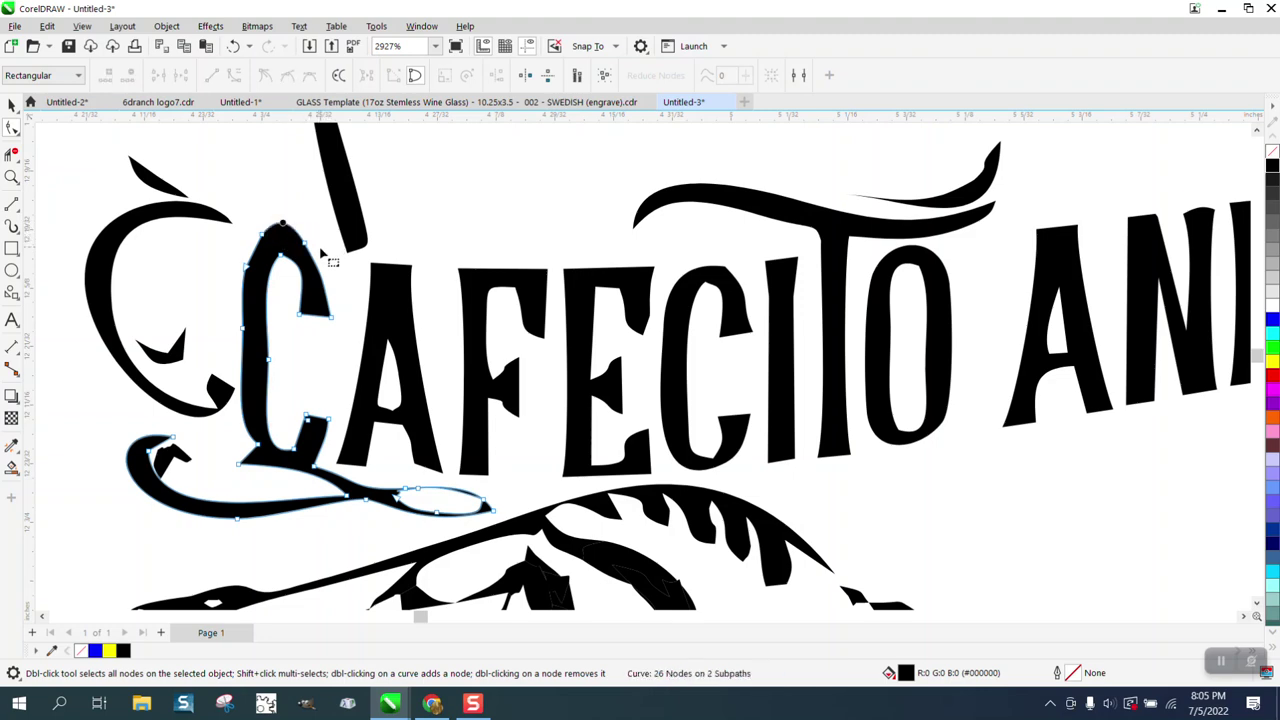
Thicken the thin upper line of the swash loop beneath CAFECITO by moving two nodes of its inner opening downward with the Shape tool
{"action": "left_click", "coordinate": [12, 177]}
{"action": "left_click_drag", "start_coordinate": [367, 452], "coordinate": [567, 545]}
{"action": "key", "text": "F10"}
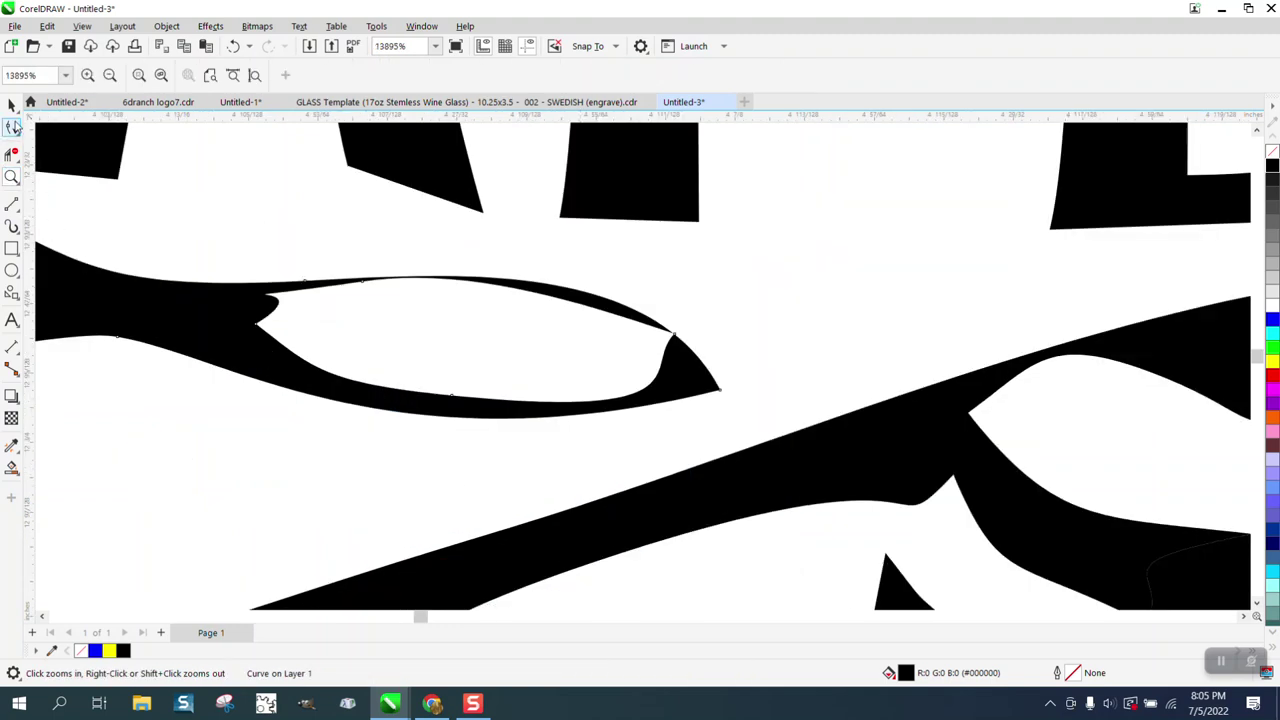
{"action": "left_click_drag", "start_coordinate": [362, 281], "coordinate": [366, 297]}
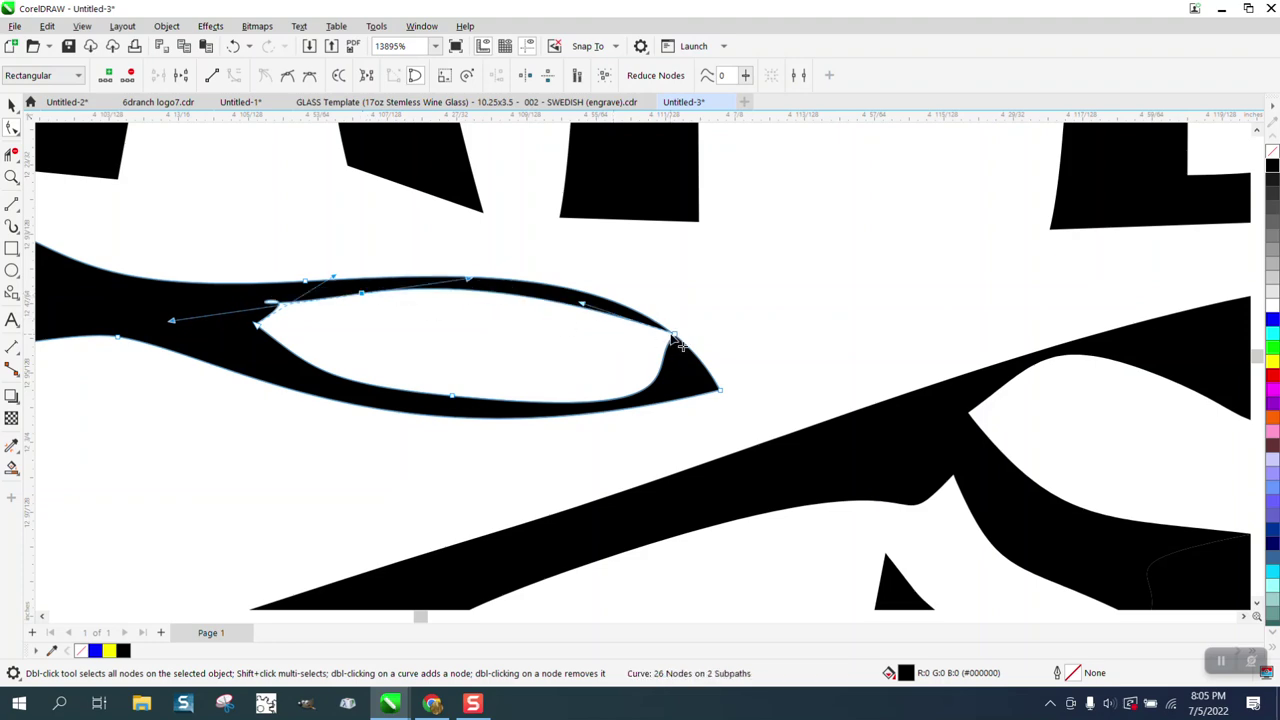
{"action": "left_click_drag", "start_coordinate": [676, 341], "coordinate": [689, 360]}
{"action": "scroll", "coordinate": [689, 360], "scroll_direction": "down", "scroll_amount": 7}
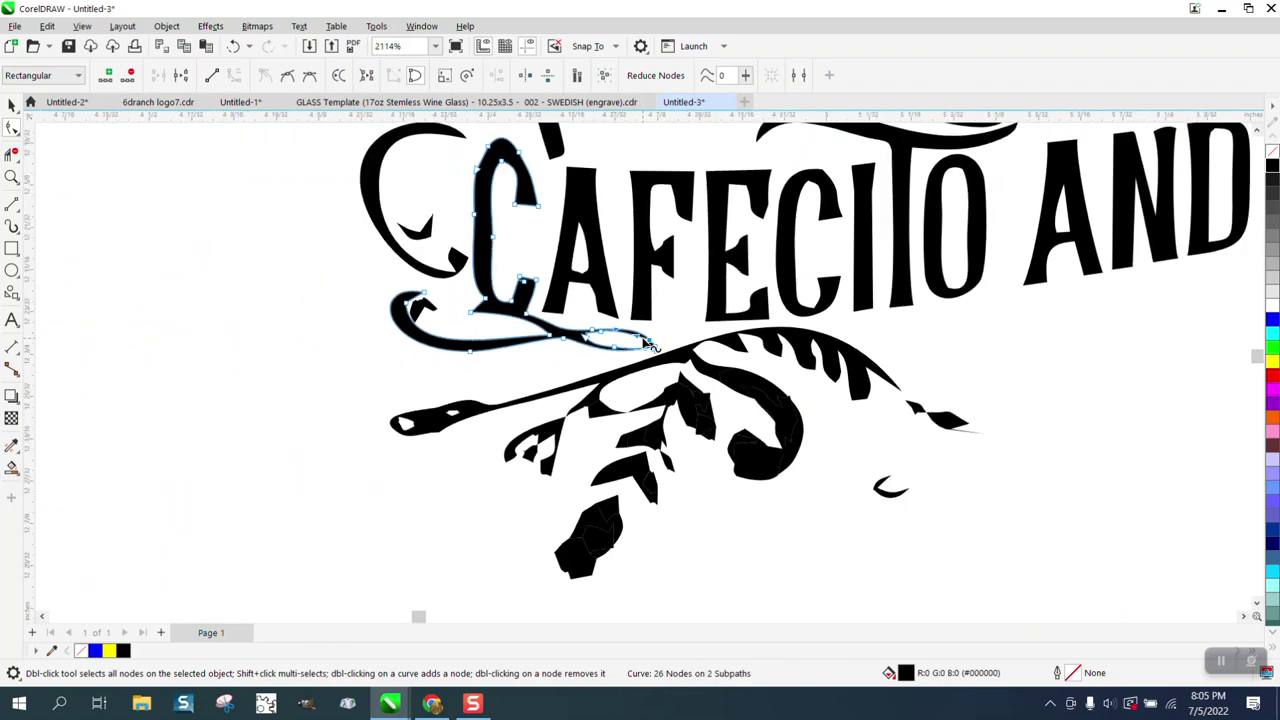
{"action": "scroll", "coordinate": [648, 342], "scroll_direction": "down", "scroll_amount": 2}
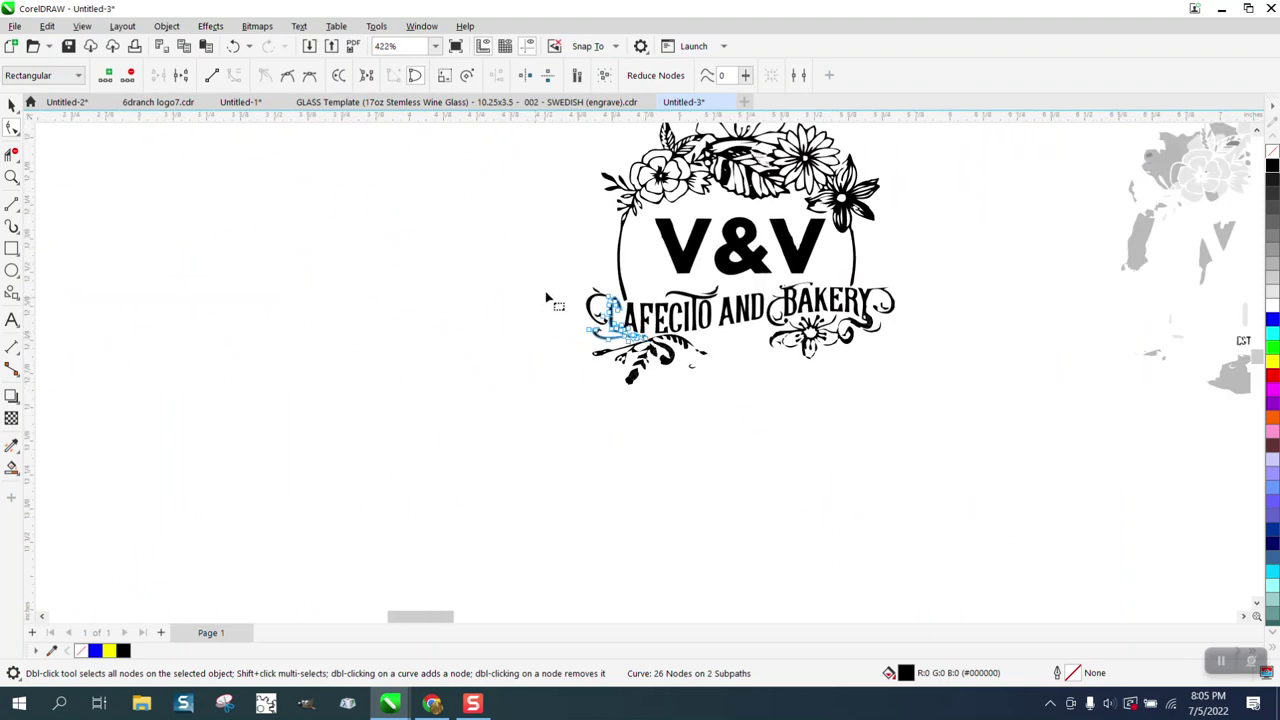
{"action": "left_click", "coordinate": [11, 177]}
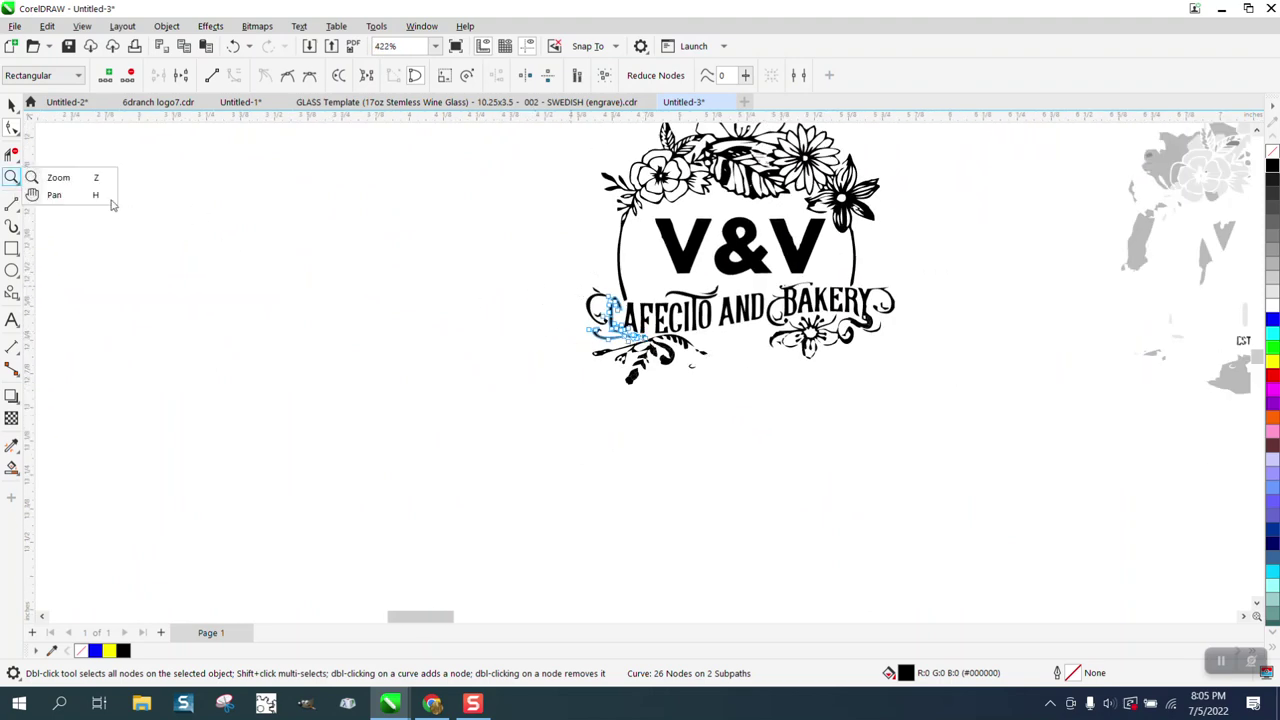
Select the black line art of the flower wreath above V&V for node editing with the Shape tool
{"action": "left_click", "coordinate": [58, 177]}
{"action": "left_click", "coordinate": [785, 317]}
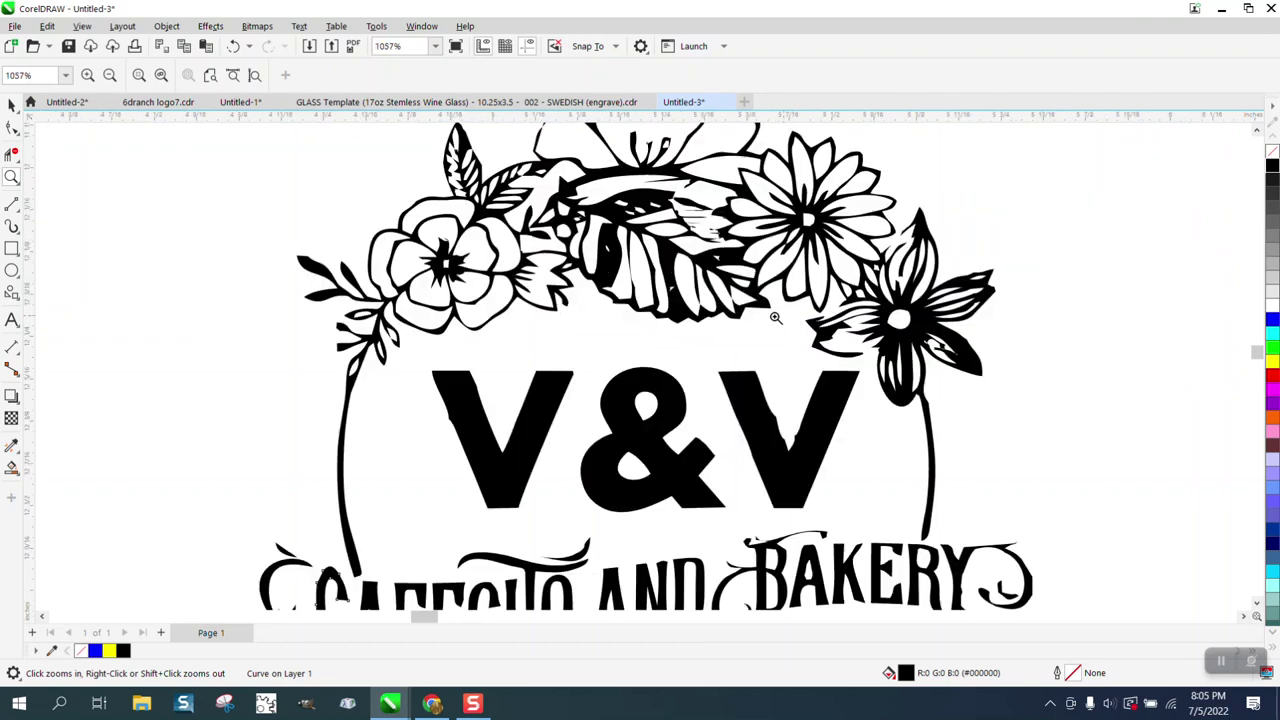
{"action": "scroll", "coordinate": [510, 310], "scroll_direction": "down", "scroll_amount": 1}
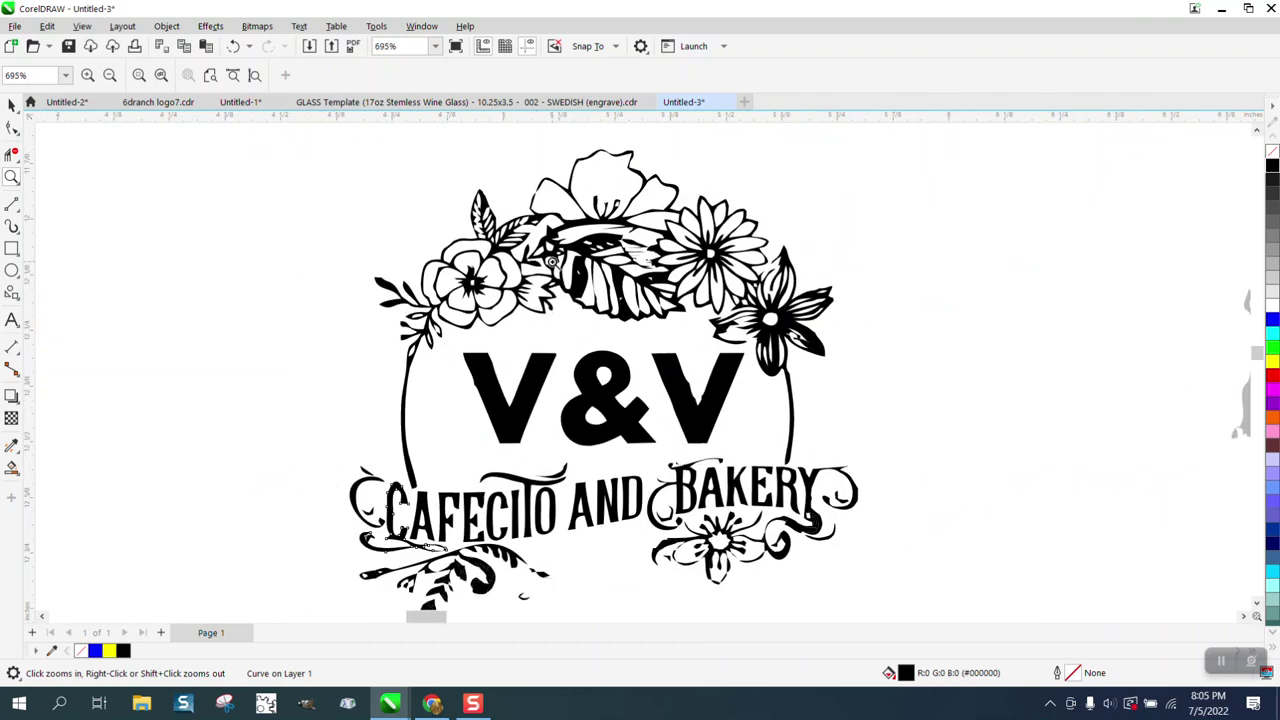
{"action": "left_click_drag", "start_coordinate": [521, 163], "coordinate": [744, 343]}
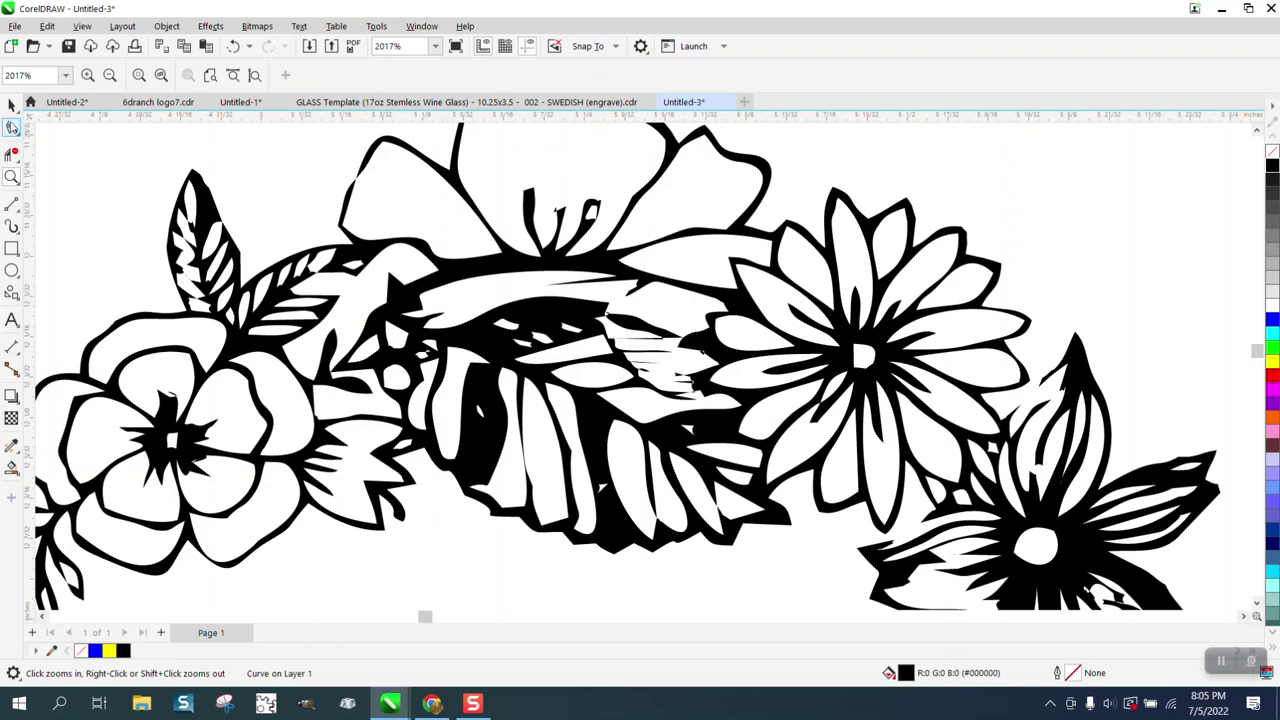
{"action": "left_click", "coordinate": [11, 126]}
{"action": "left_click", "coordinate": [651, 343]}
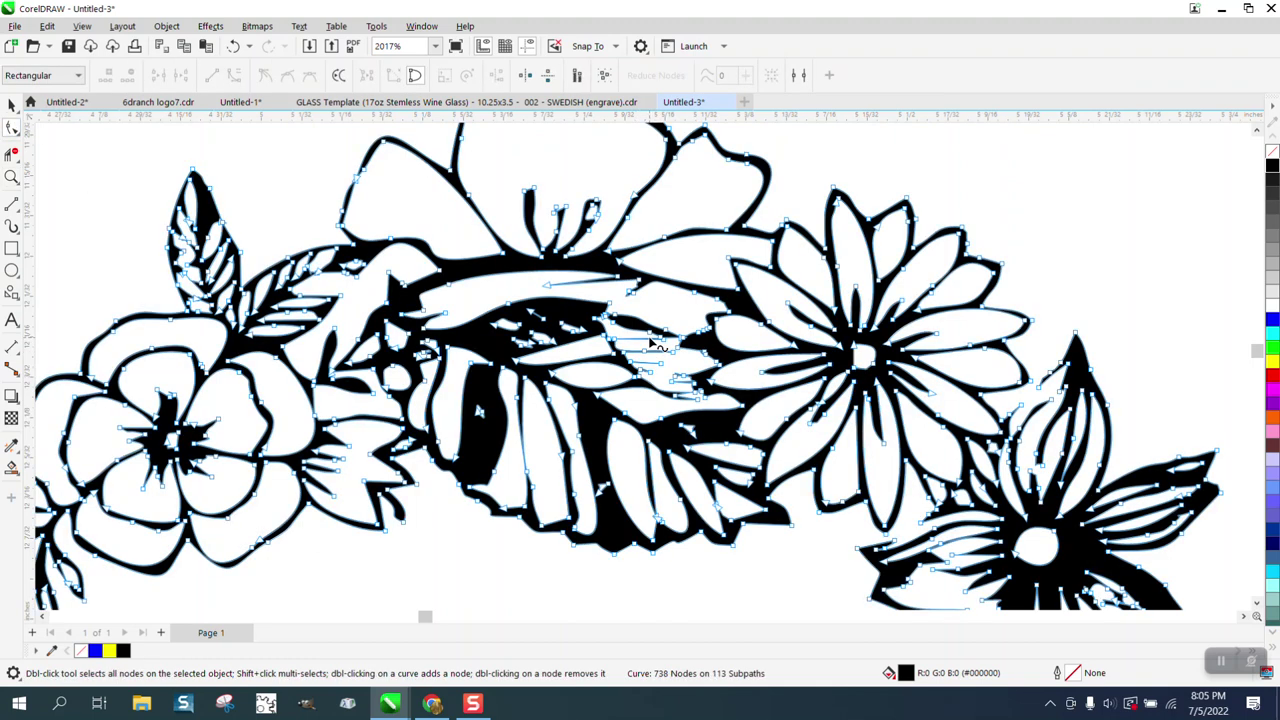
Delete the nodes at the tips of the thin black spikes in the jagged white gap between the leaves and the daisy
{"action": "left_click", "coordinate": [14, 178]}
{"action": "left_click_drag", "start_coordinate": [598, 344], "coordinate": [755, 418]}
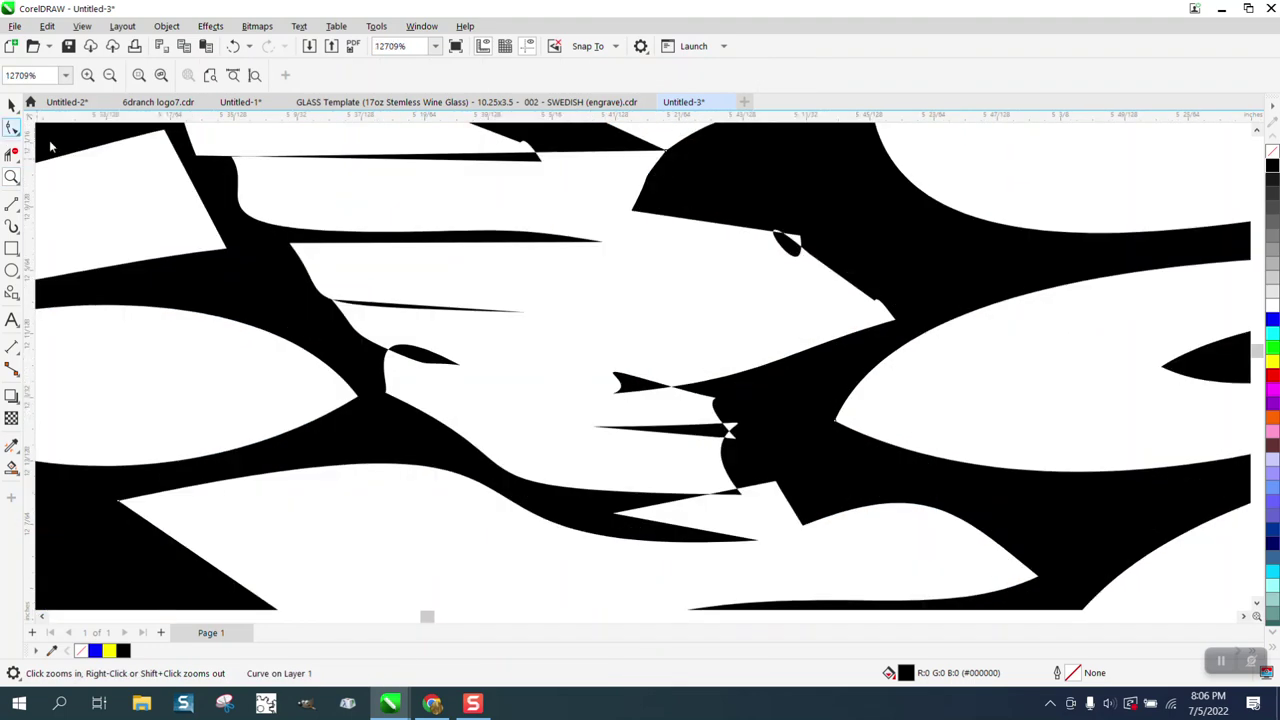
{"action": "left_click", "coordinate": [12, 127]}
{"action": "left_click_drag", "start_coordinate": [451, 243], "coordinate": [600, 254]}
{"action": "key", "text": "Delete"}
{"action": "left_click", "coordinate": [528, 312]}
{"action": "key", "text": "Delete"}
{"action": "left_click", "coordinate": [459, 366]}
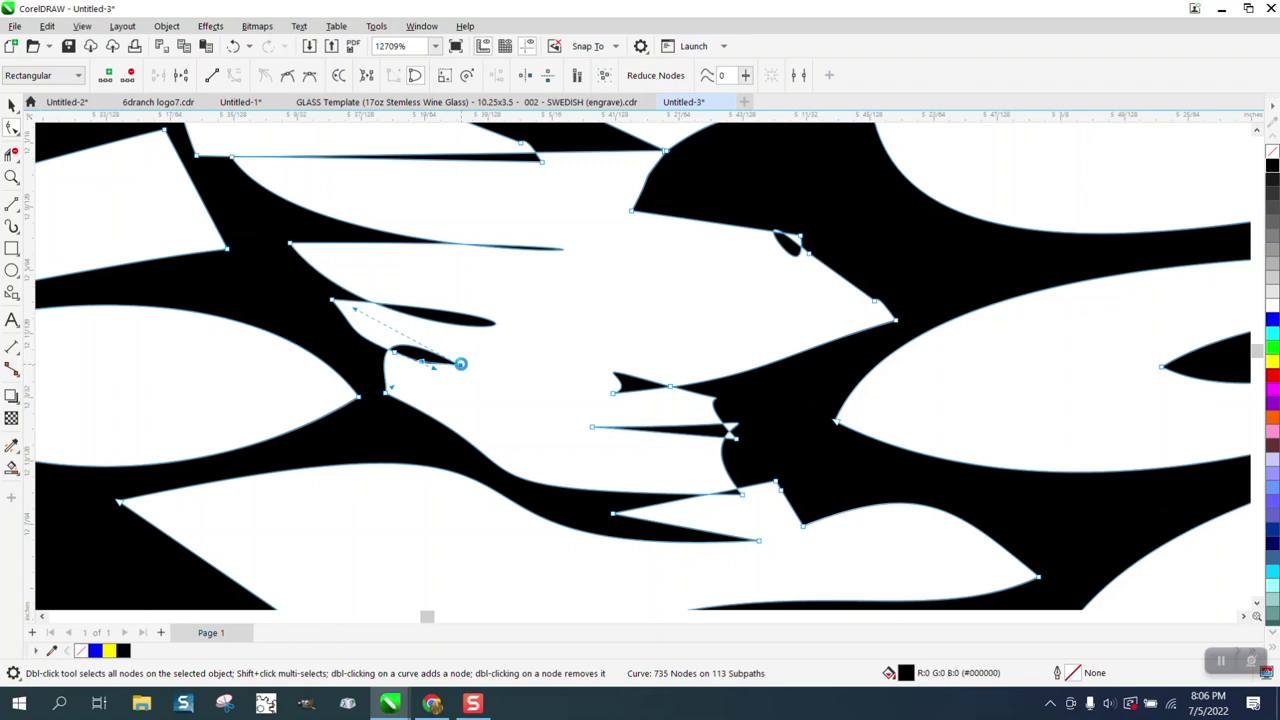
{"action": "key", "text": "Delete"}
{"action": "scroll", "coordinate": [447, 320], "scroll_direction": "down", "scroll_amount": 1}
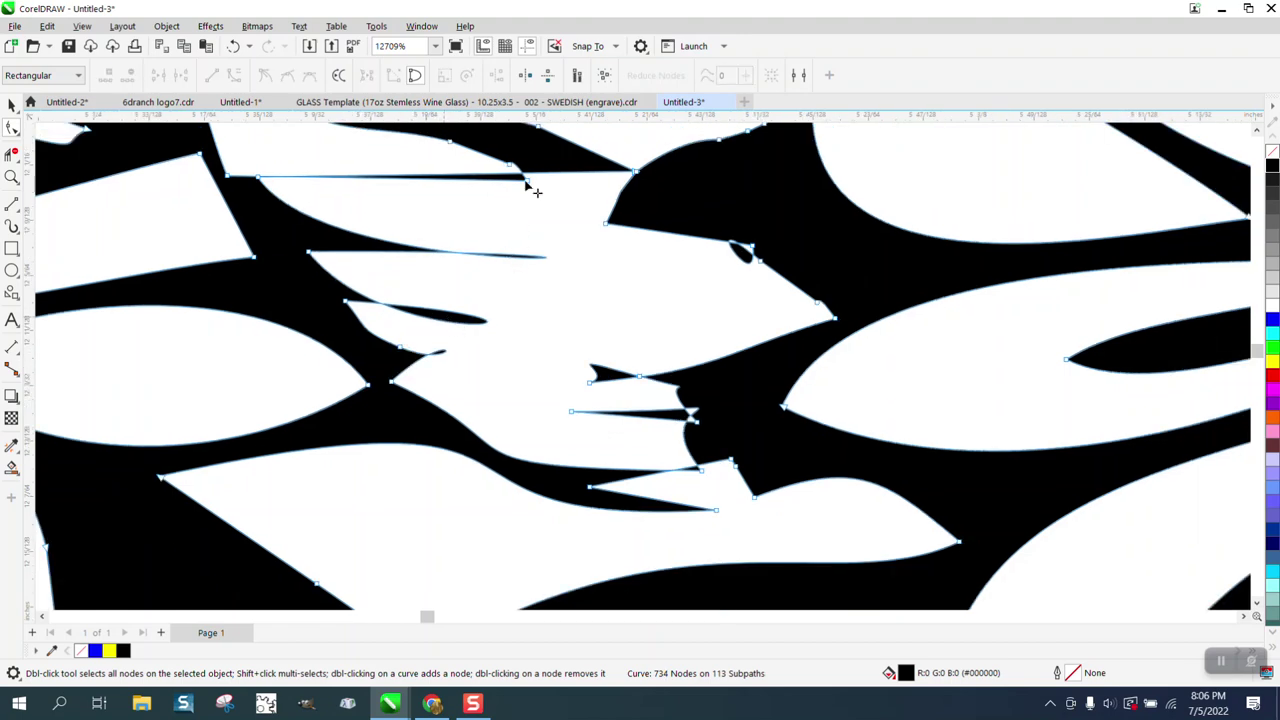
{"action": "key", "text": "Delete"}
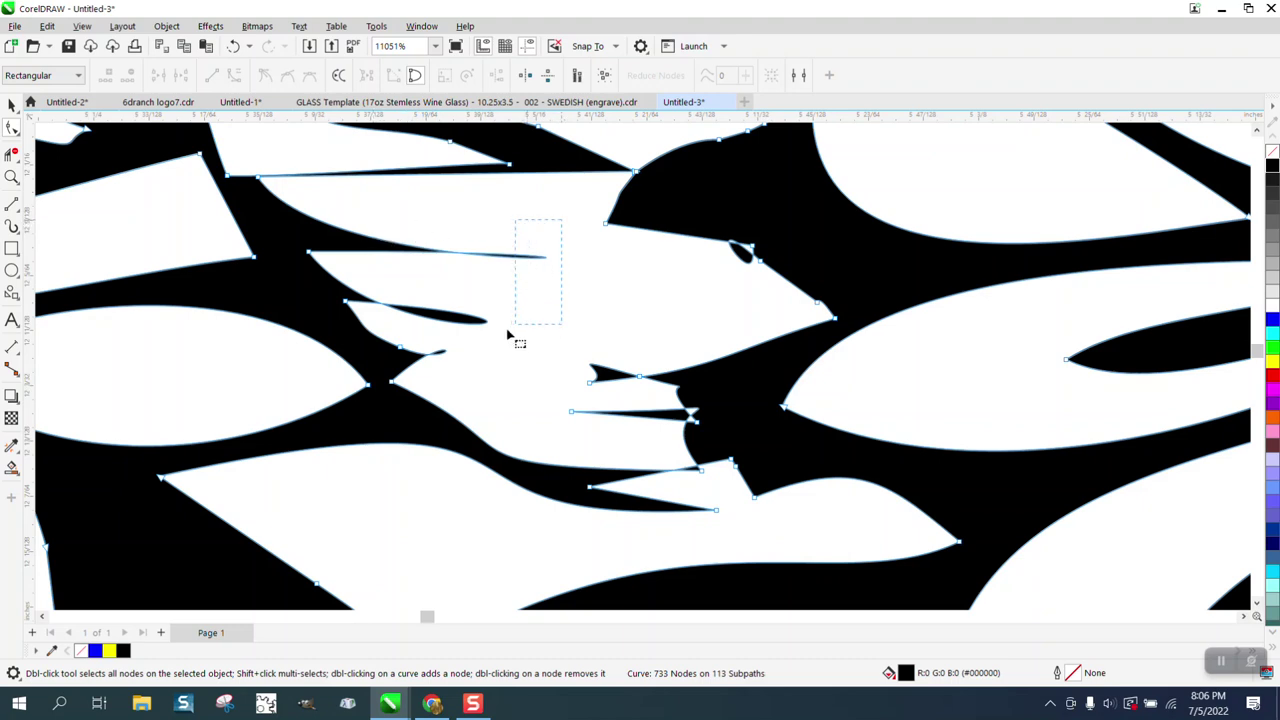
Convert the remaining spiky segments along the left edge of the white gap beside the daisy to straight lines
{"action": "left_click_drag", "start_coordinate": [420, 205], "coordinate": [300, 366]}
{"action": "right_click", "coordinate": [400, 350]}
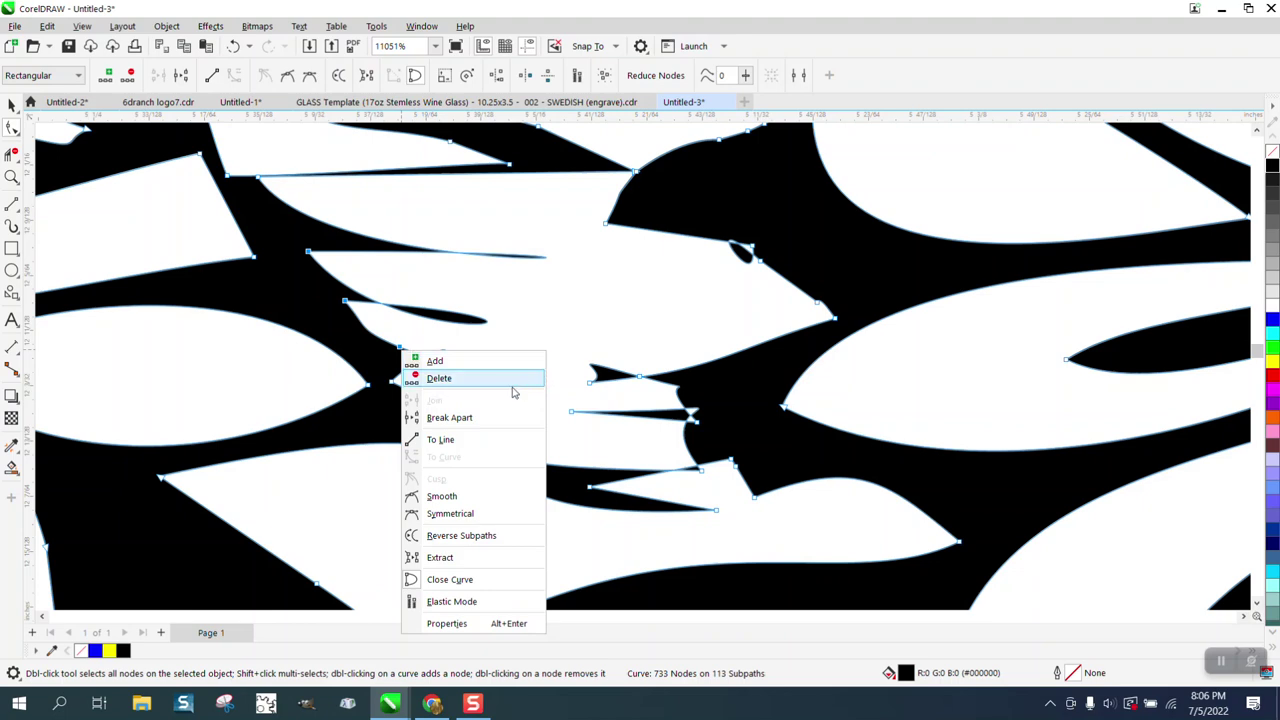
{"action": "left_click", "coordinate": [455, 441]}
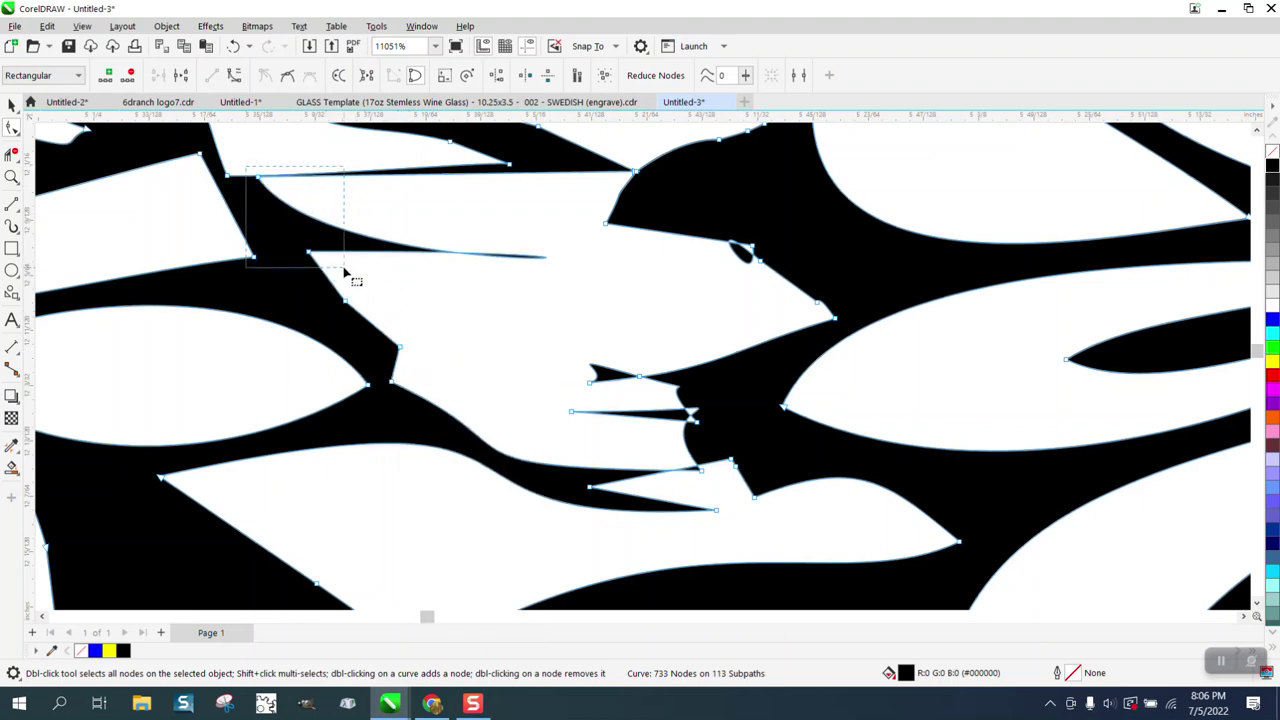
{"action": "left_click_drag", "start_coordinate": [254, 175], "coordinate": [320, 262]}
{"action": "right_click", "coordinate": [311, 254]}
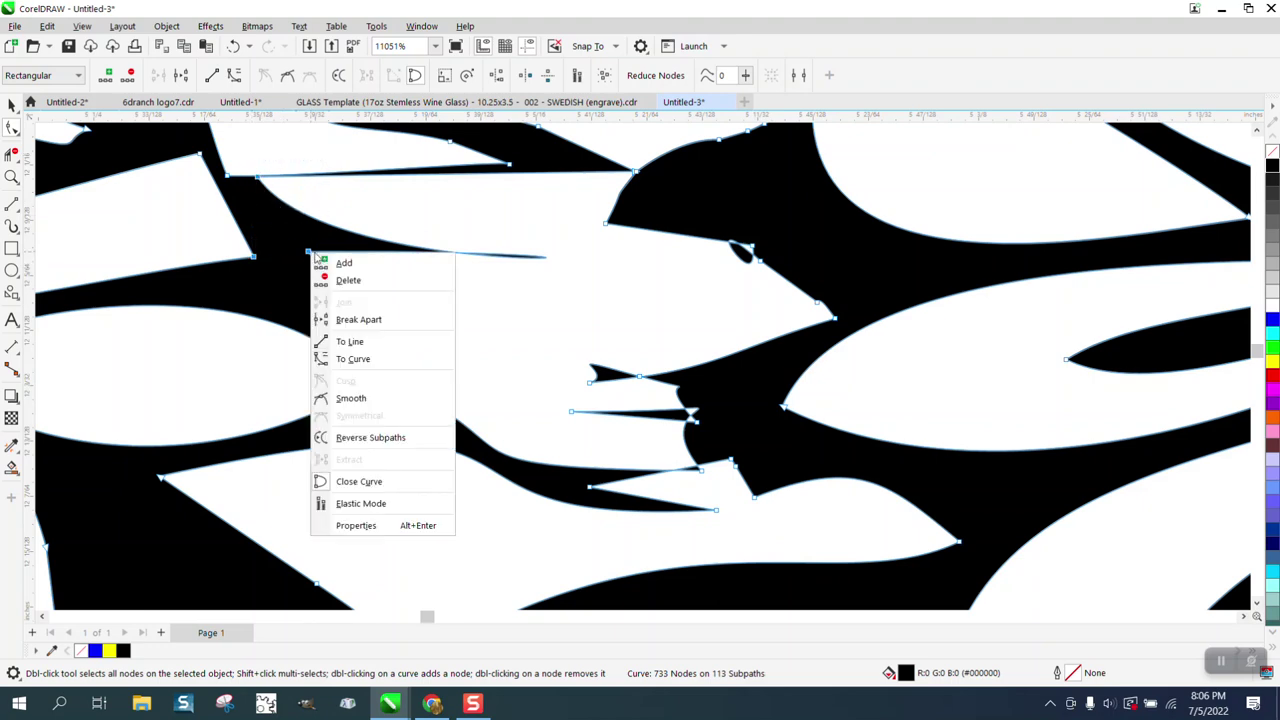
{"action": "left_click", "coordinate": [372, 345]}
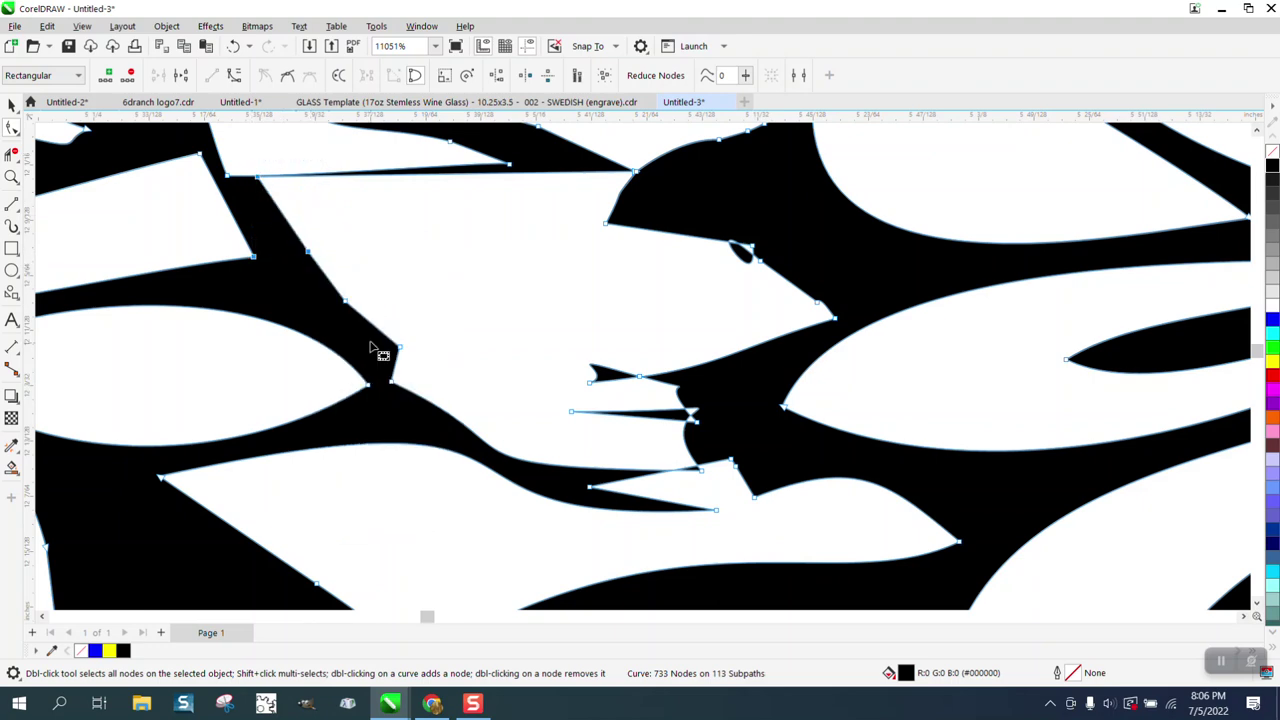
Thicken the thin black line above the white gap by moving the gap's upper-left corner node slightly down and inward
{"action": "scroll", "coordinate": [440, 300], "scroll_direction": "down", "scroll_amount": 2}
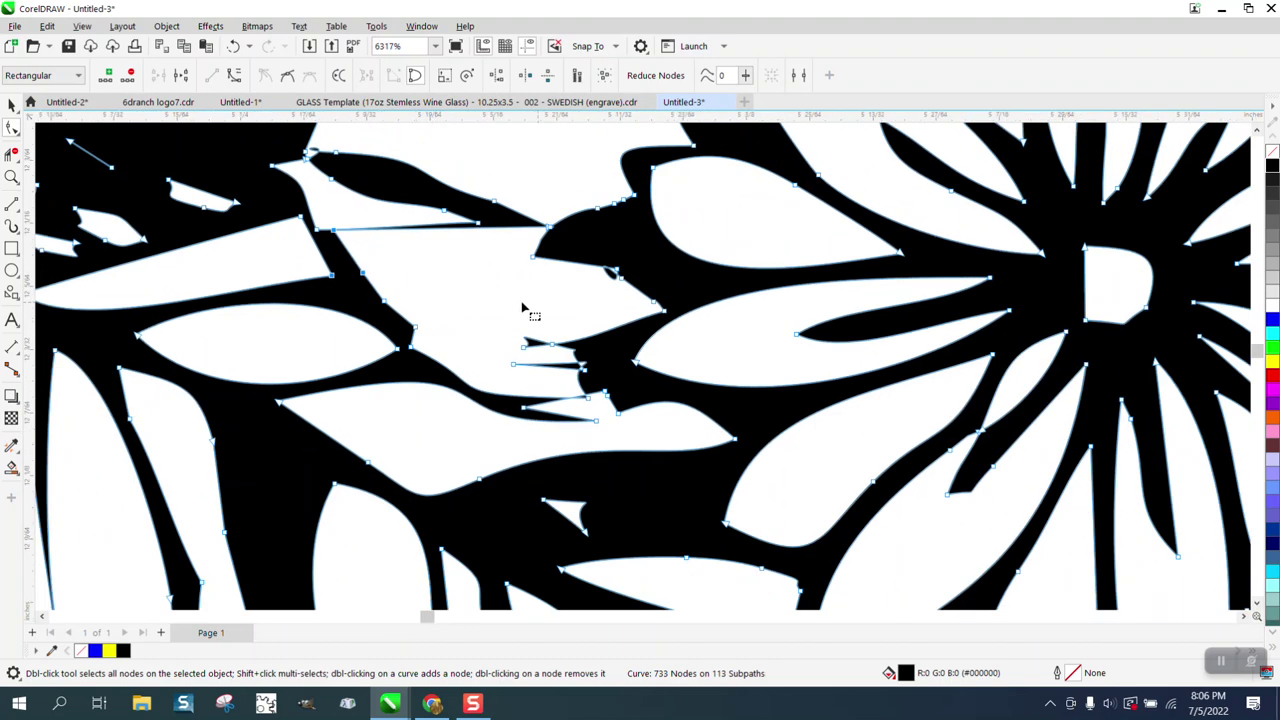
{"action": "left_click", "coordinate": [12, 176]}
{"action": "left_click_drag", "start_coordinate": [314, 193], "coordinate": [586, 316]}
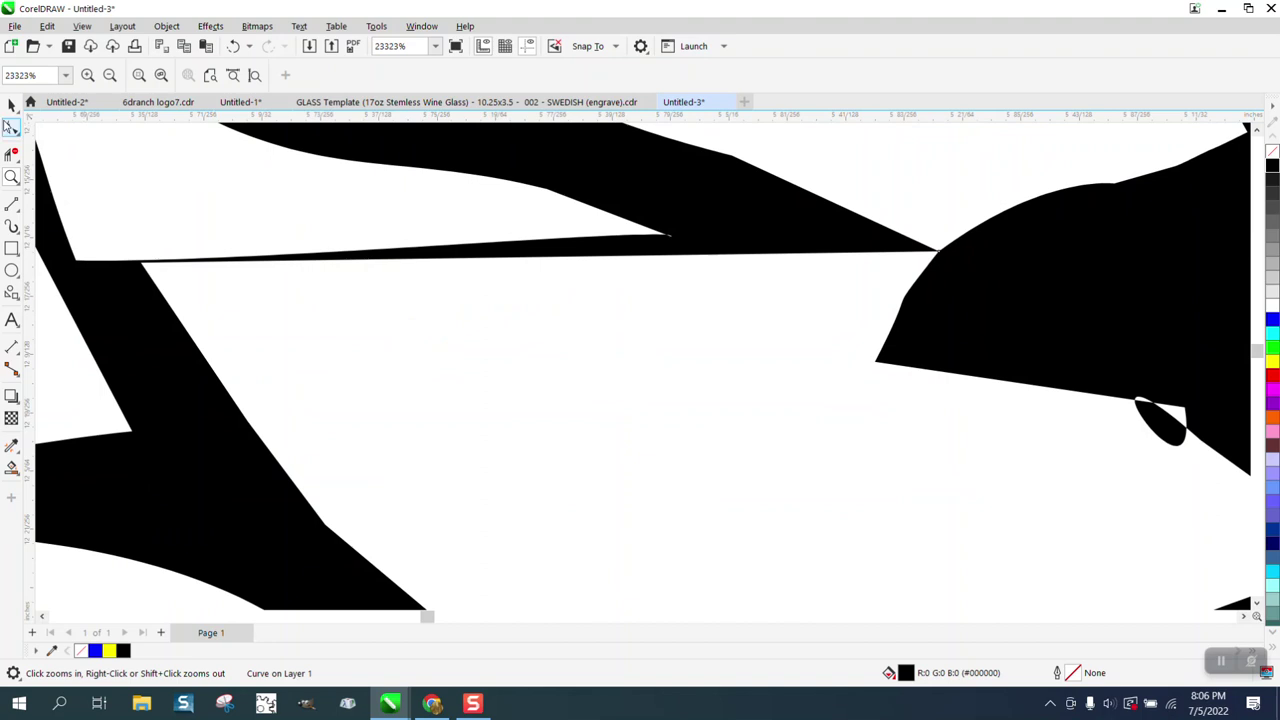
{"action": "key", "text": "F10"}
{"action": "mouse_move", "coordinate": [143, 264]}
{"action": "left_mouse_down"}
{"action": "mouse_move", "coordinate": [155, 295]}
{"action": "mouse_move", "coordinate": [153, 281]}
{"action": "left_mouse_up"}
{"action": "scroll", "coordinate": [125, 224], "scroll_direction": "down", "scroll_amount": 3}
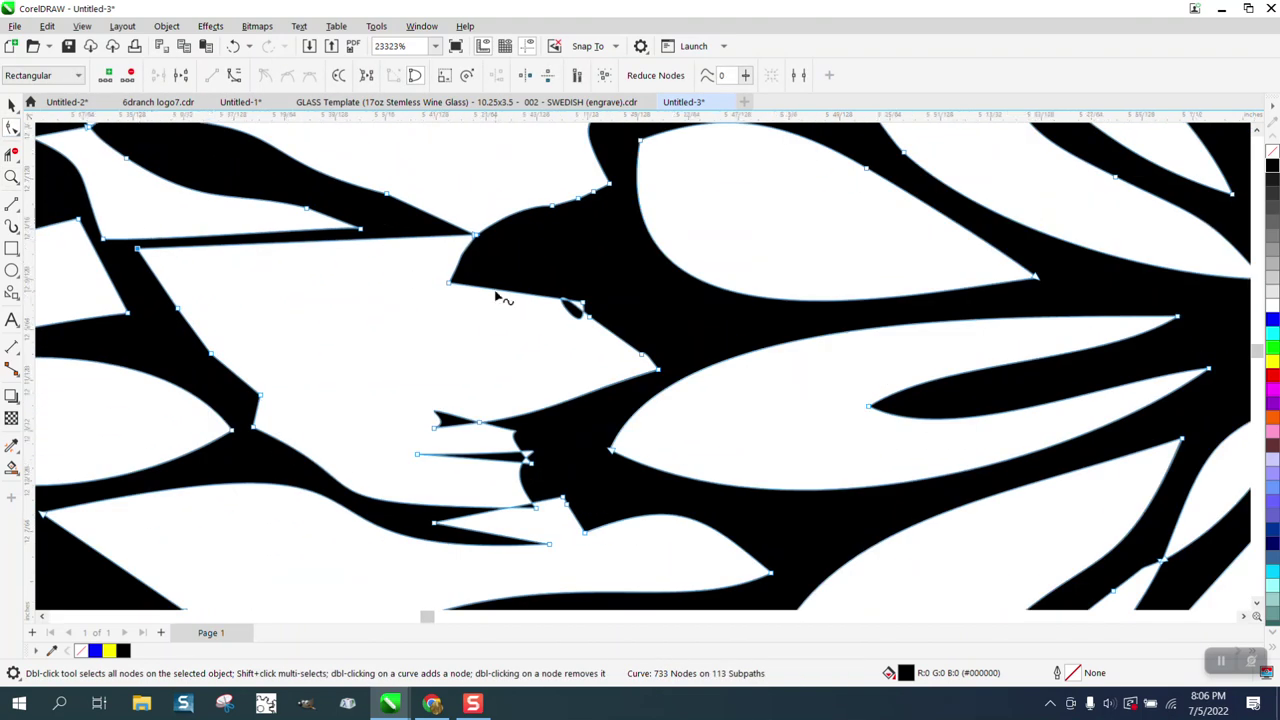
Convert the small looped segment on the upper-right edge of the white gap to a straight line
{"action": "left_click", "coordinate": [11, 177]}
{"action": "left_click_drag", "start_coordinate": [551, 286], "coordinate": [657, 363]}
{"action": "left_click", "coordinate": [11, 127]}
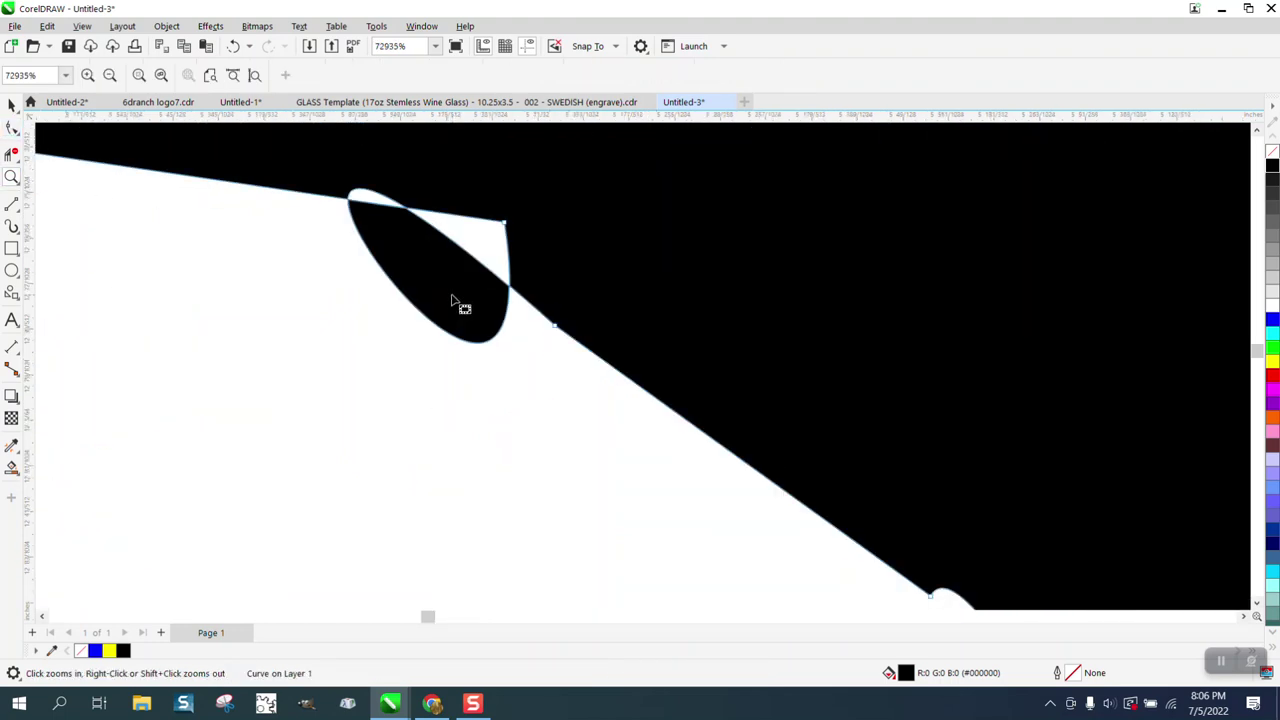
{"action": "left_click_drag", "start_coordinate": [486, 205], "coordinate": [558, 328]}
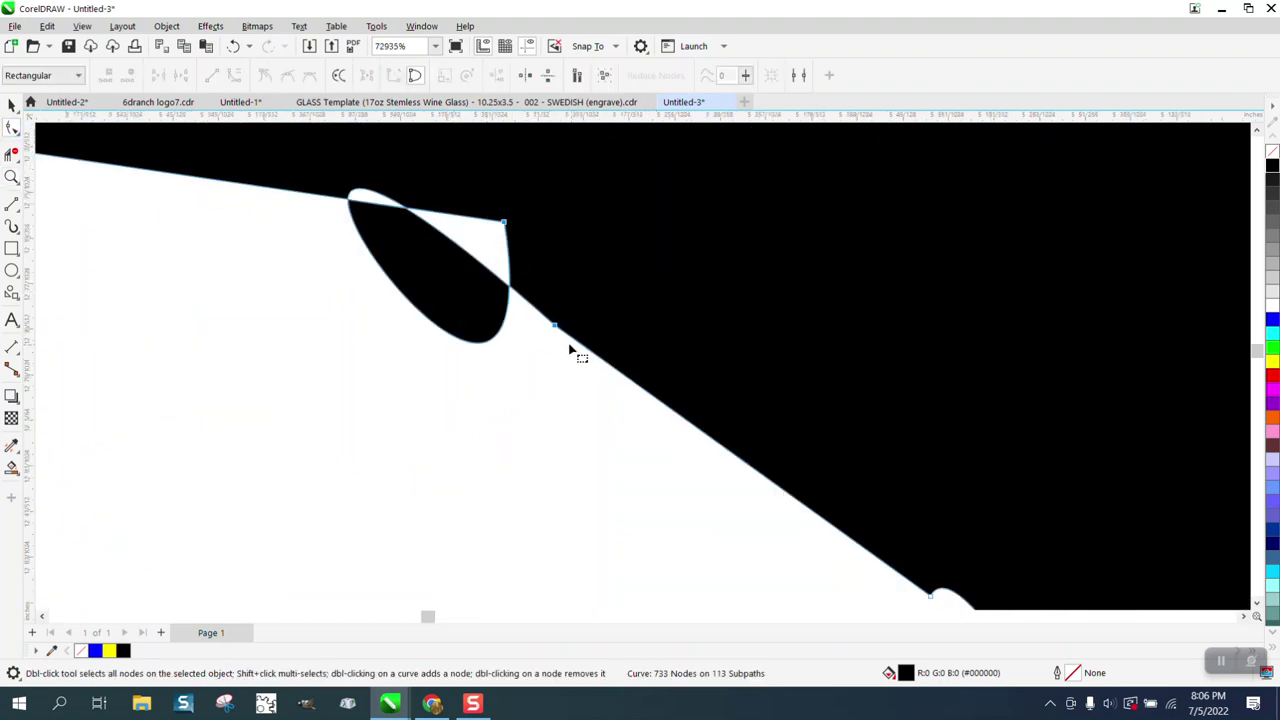
{"action": "right_click", "coordinate": [558, 330]}
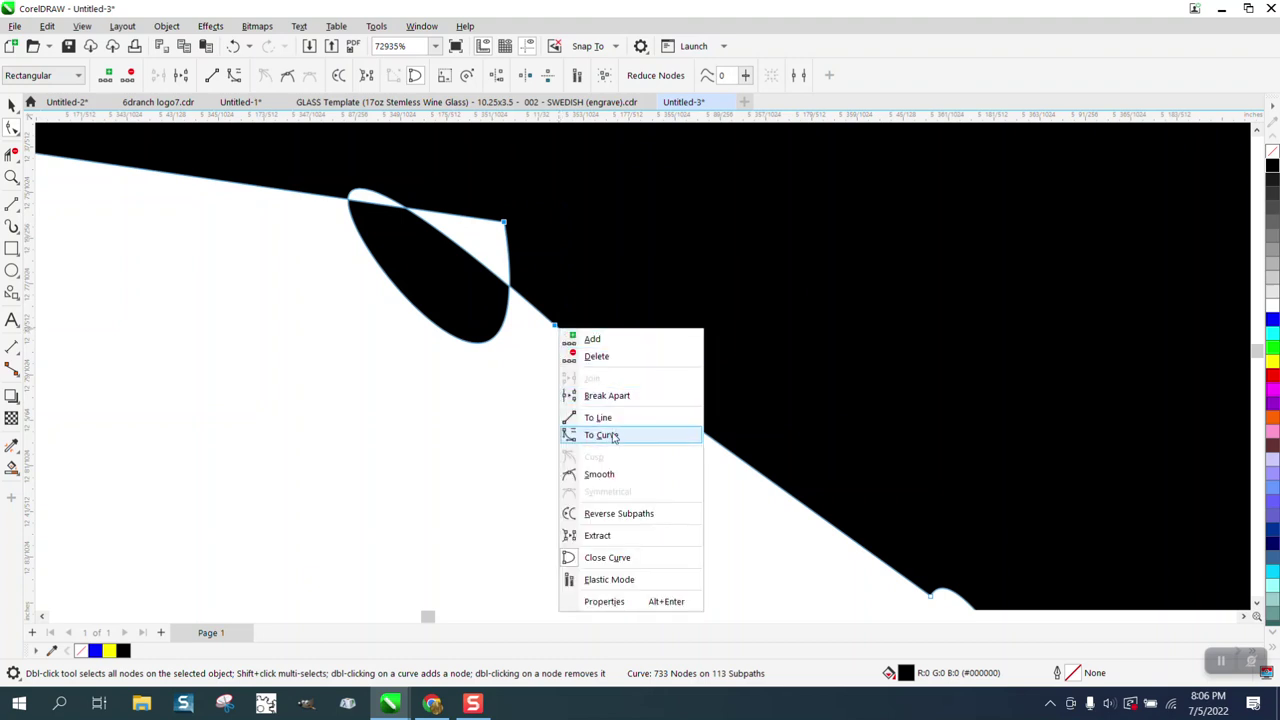
{"action": "left_click", "coordinate": [605, 418]}
{"action": "scroll", "coordinate": [601, 370], "scroll_direction": "down", "scroll_amount": 2}
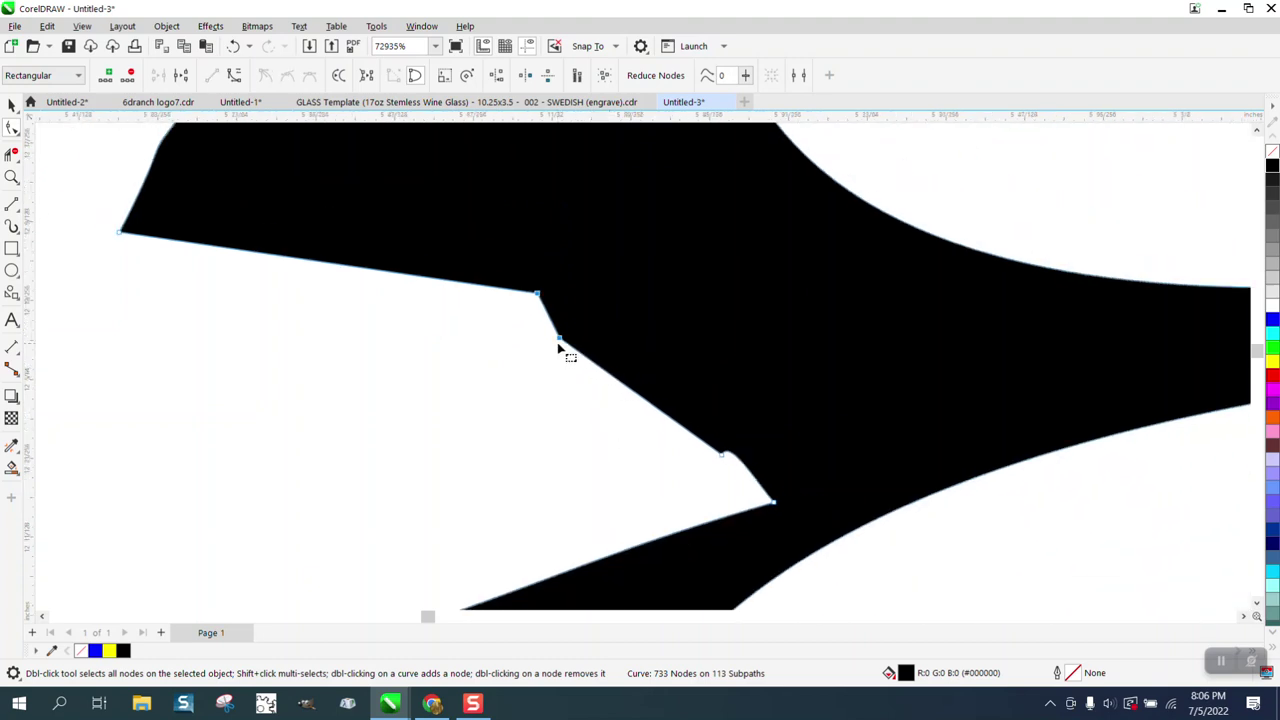
Round off the angular upper-right edge of the white gap using the Smooth tool with a 0.05-inch nib
{"action": "left_click", "coordinate": [18, 135]}
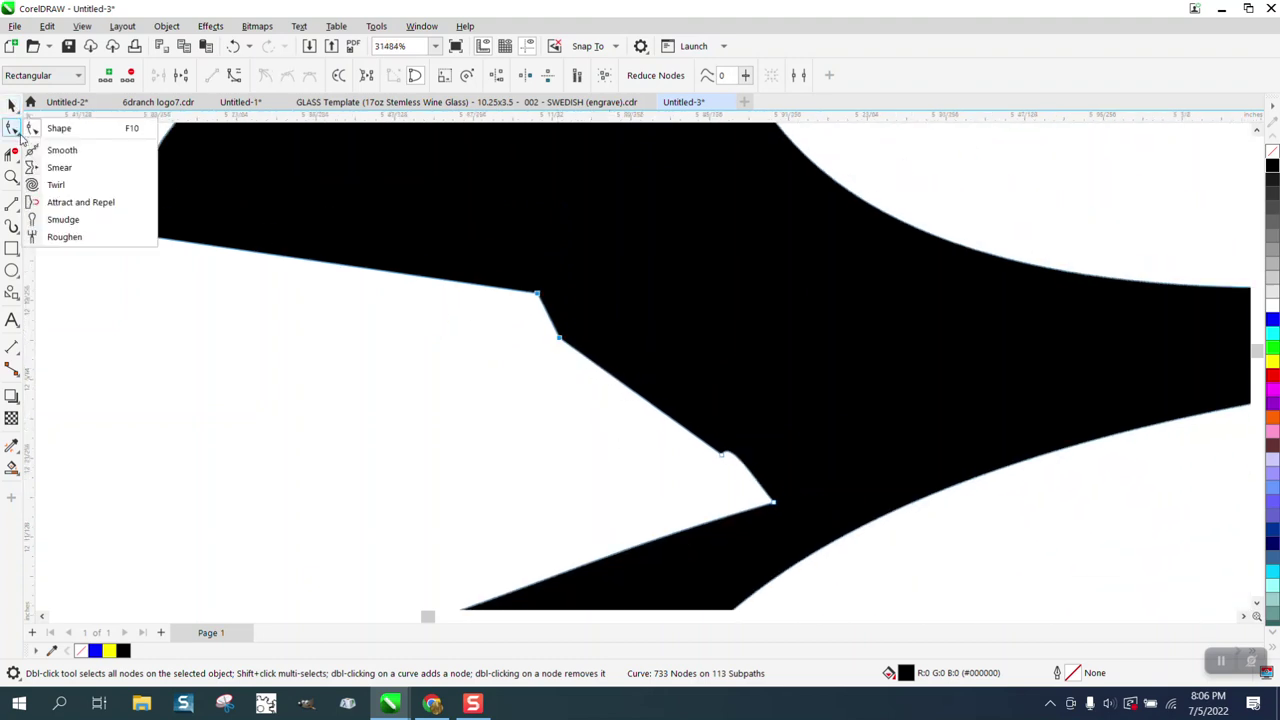
{"action": "left_click", "coordinate": [70, 152]}
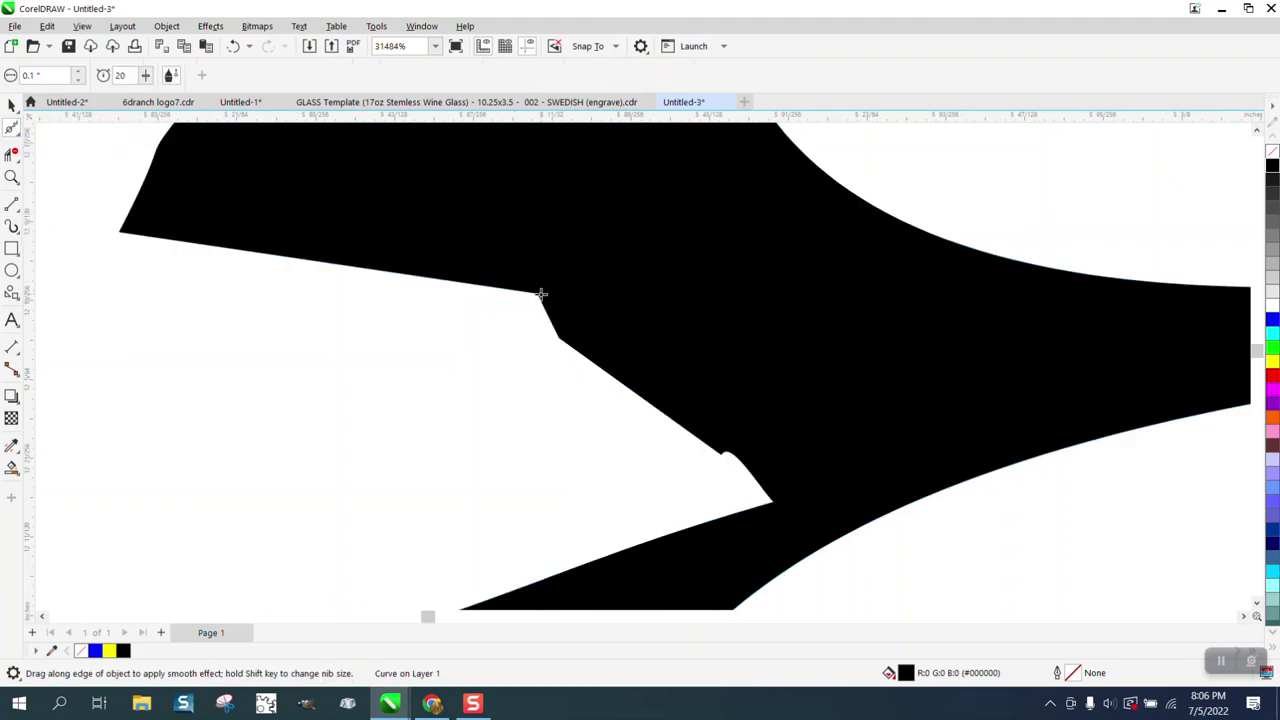
{"action": "scroll", "coordinate": [551, 331], "scroll_direction": "down", "scroll_amount": 2}
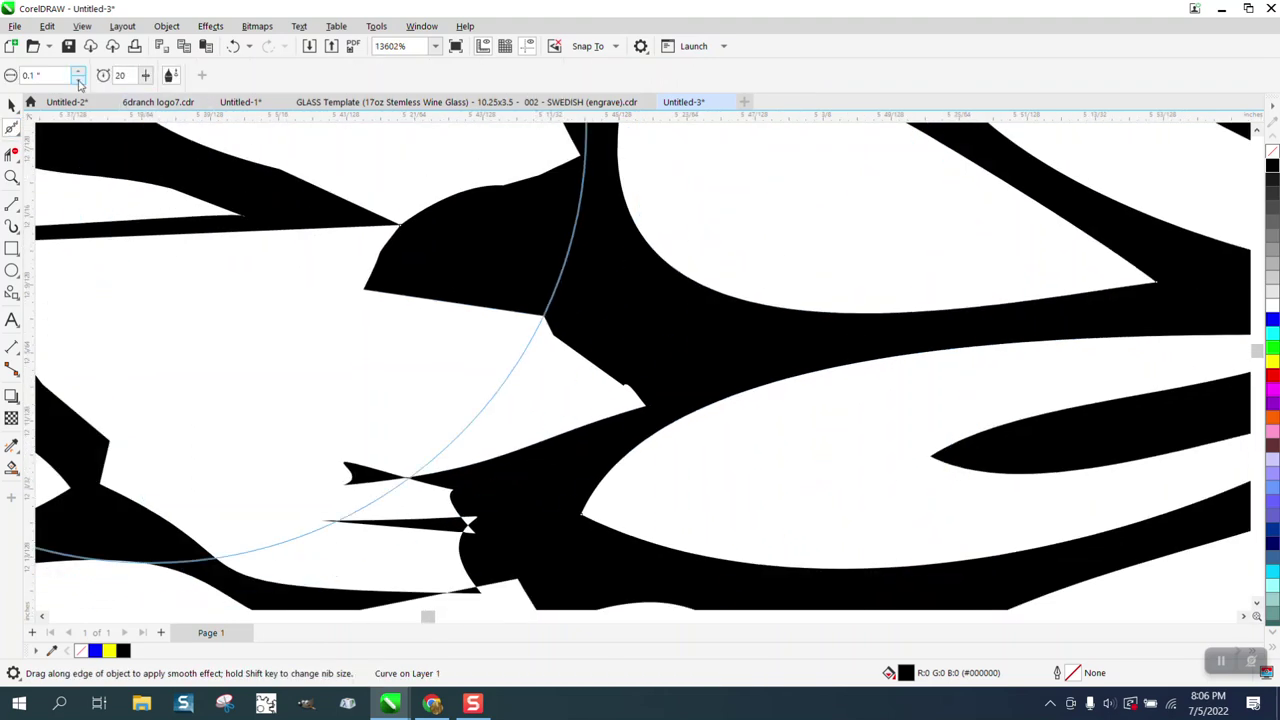
{"action": "type", "text": ".05"}
{"action": "key", "text": "Return"}
{"action": "mouse_move", "coordinate": [579, 351]}
{"action": "left_mouse_down"}
{"action": "mouse_move", "coordinate": [557, 329]}
{"action": "mouse_move", "coordinate": [629, 386]}
{"action": "mouse_move", "coordinate": [611, 402]}
{"action": "left_mouse_up"}
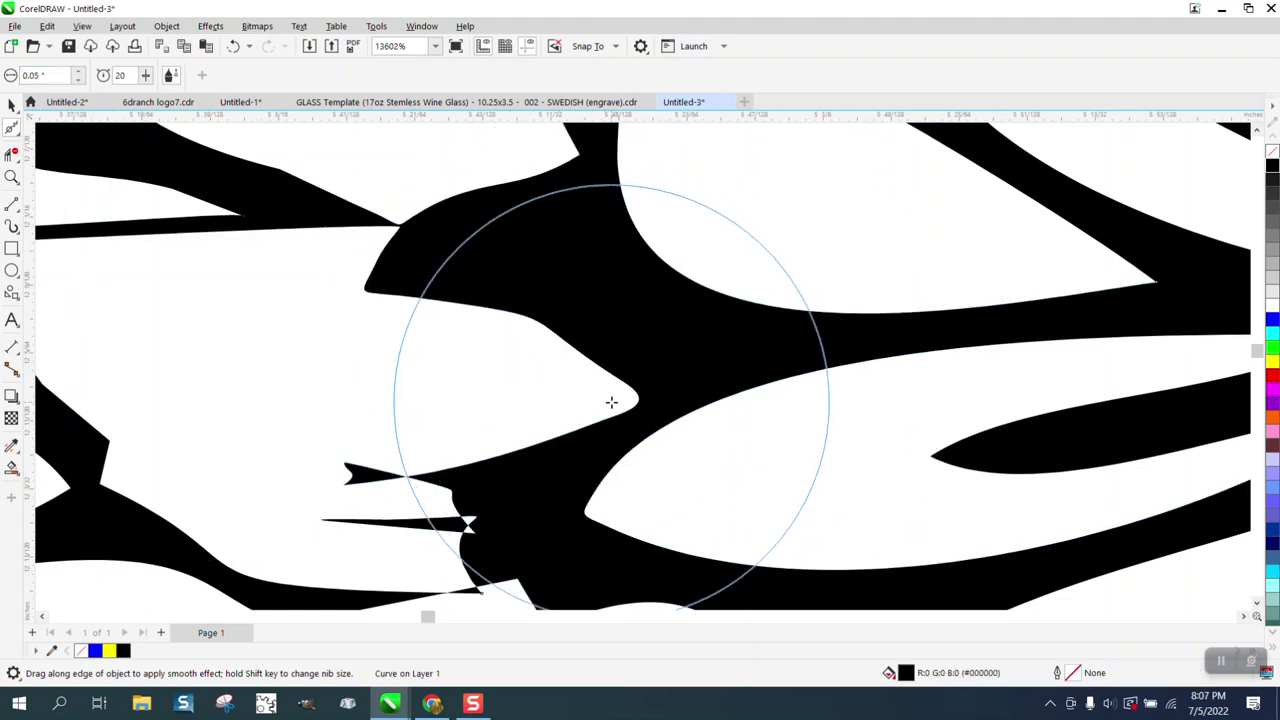
{"action": "scroll", "coordinate": [486, 503], "scroll_direction": "down", "scroll_amount": 1}
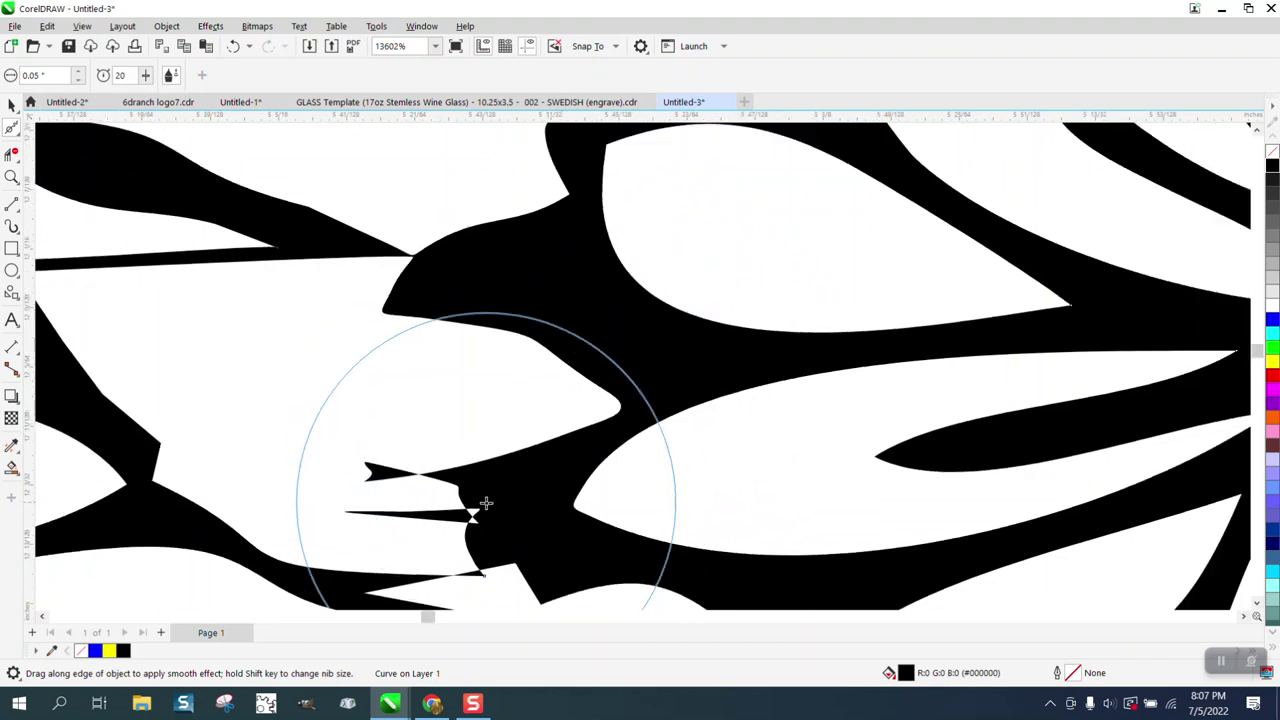
Delete the nodes forming the long thin spike and its crossed loops on the lower-right edge of the white gap
{"action": "left_click", "coordinate": [11, 178]}
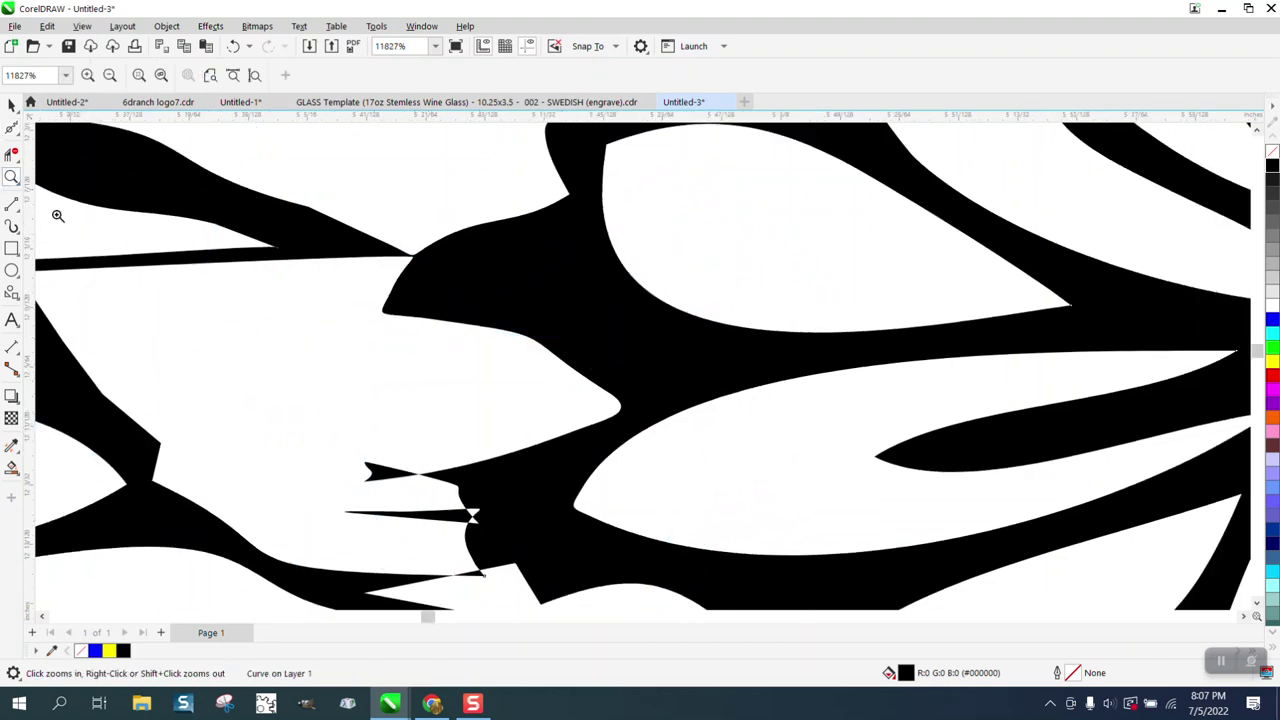
{"action": "left_click", "coordinate": [380, 455]}
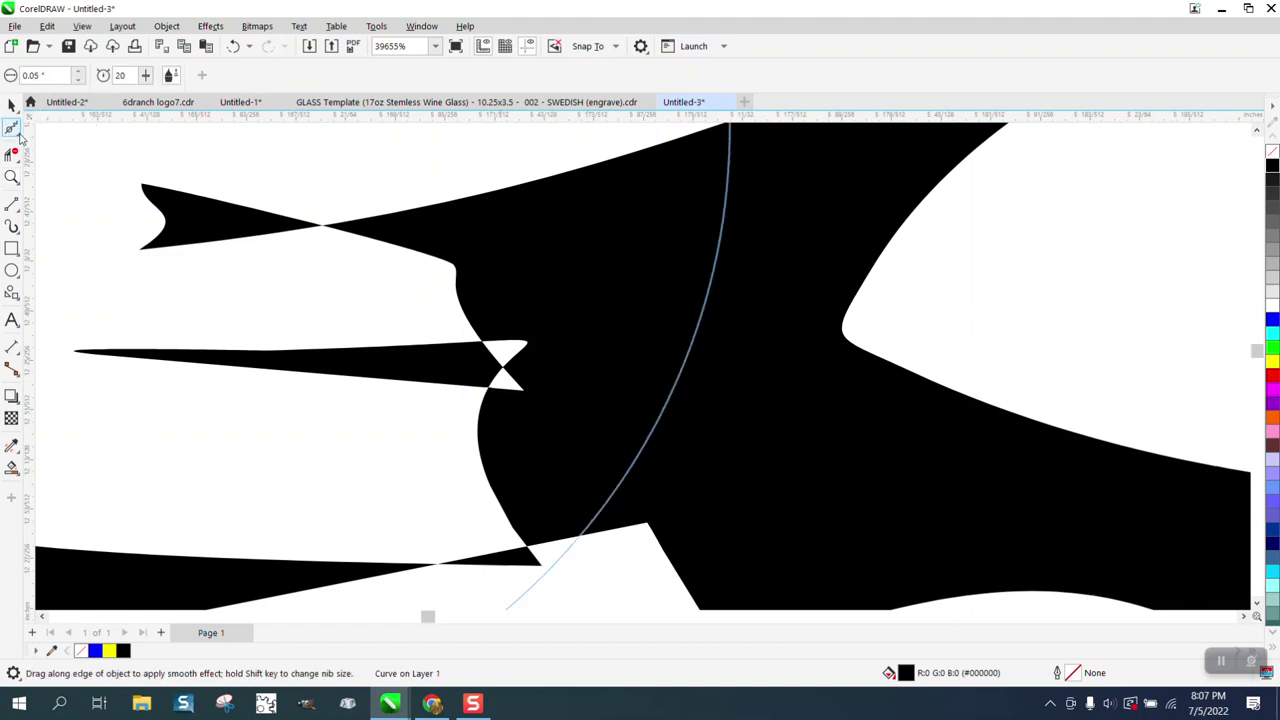
{"action": "left_click", "coordinate": [19, 135]}
{"action": "left_click", "coordinate": [60, 130]}
{"action": "left_click_drag", "start_coordinate": [536, 374], "coordinate": [508, 417]}
{"action": "key", "text": "Delete"}
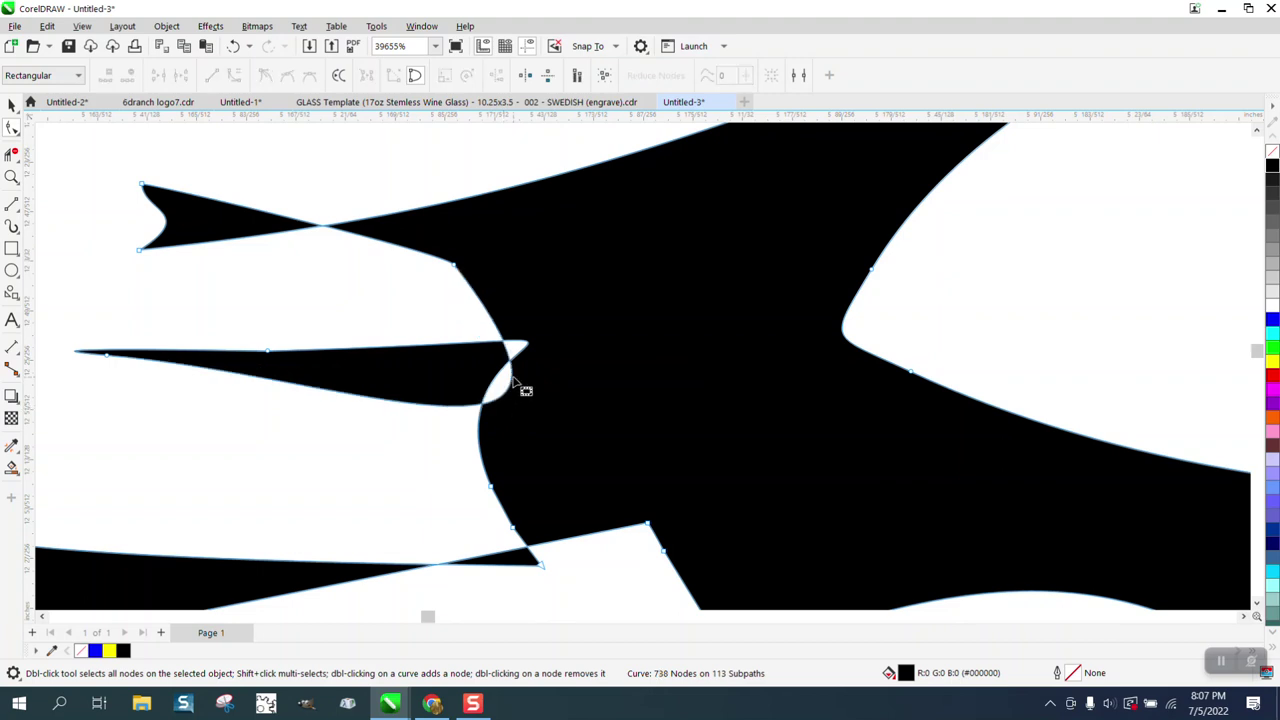
{"action": "left_click", "coordinate": [452, 268]}
{"action": "key", "text": "Delete"}
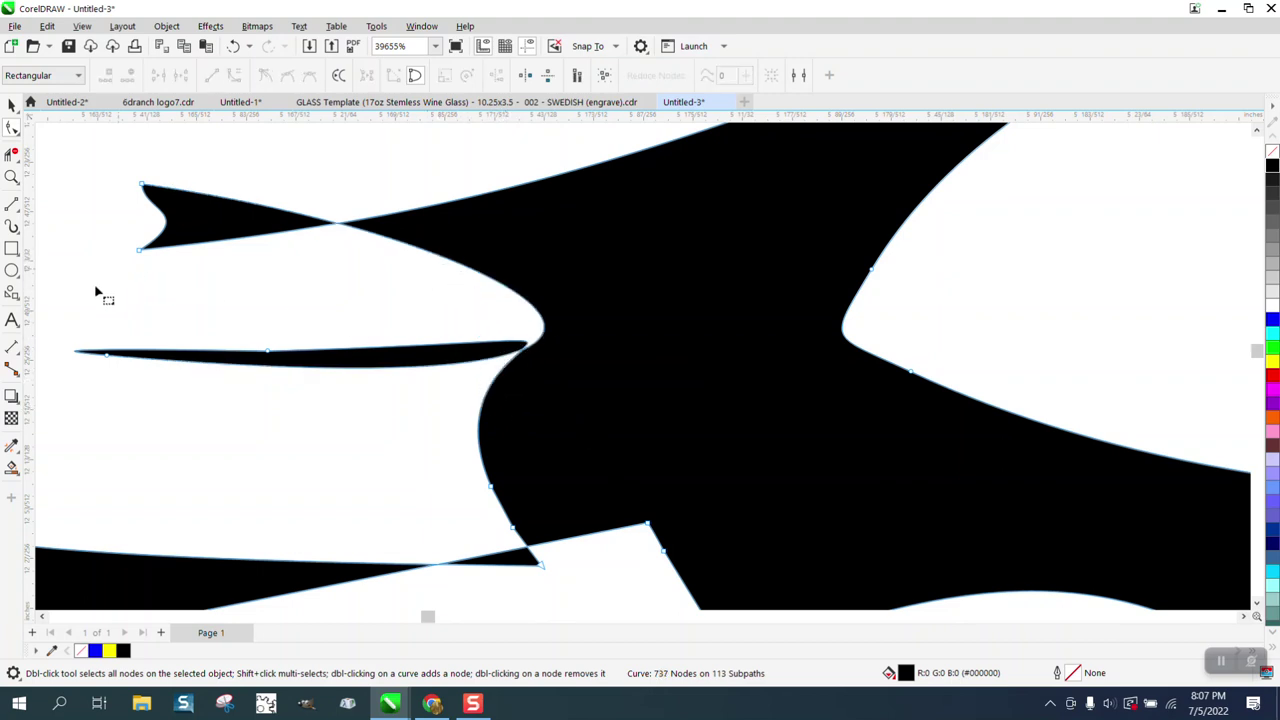
{"action": "left_click_drag", "start_coordinate": [166, 388], "coordinate": [553, 405]}
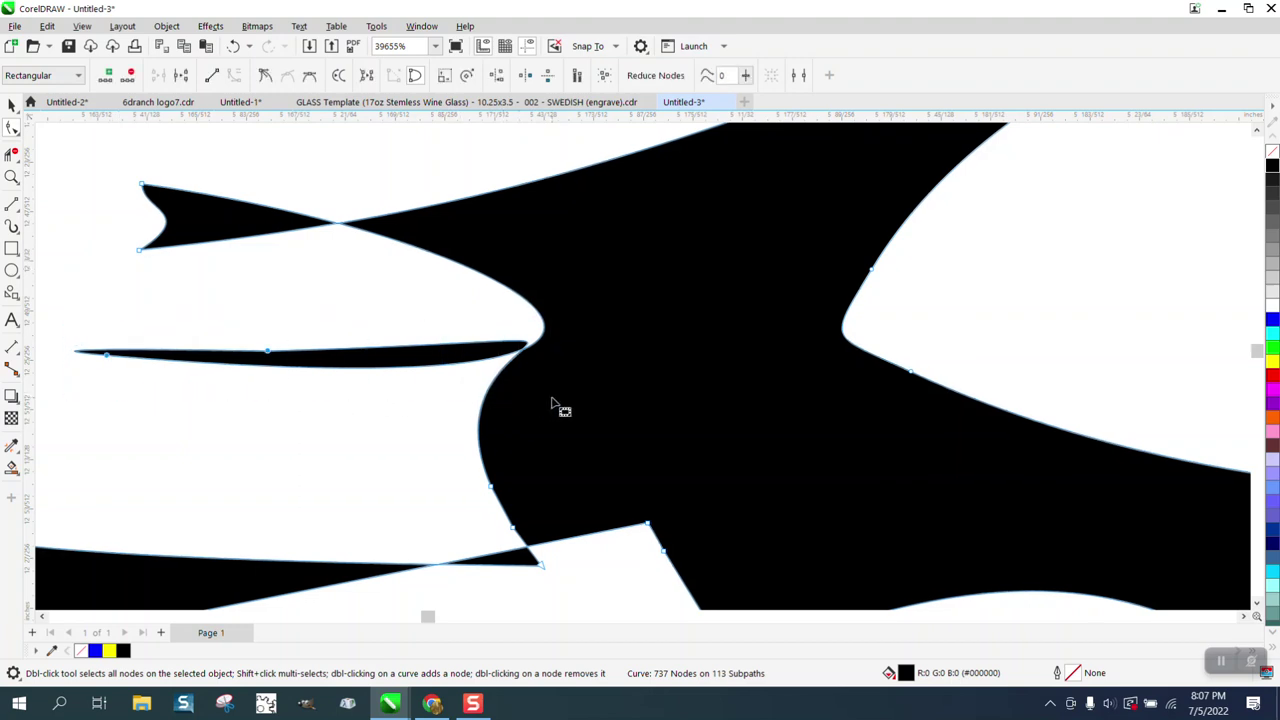
{"action": "key", "text": "Delete"}
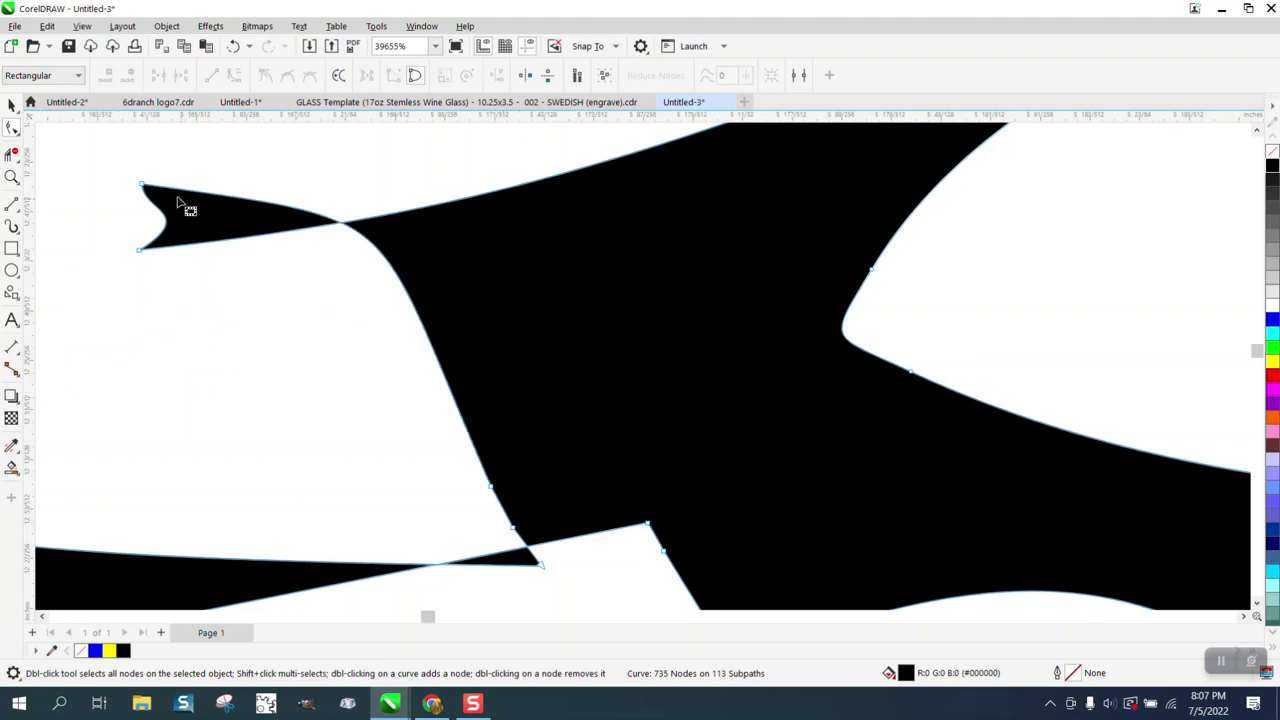
Reshape the forked black spur into a rounded tip by lowering its upper end node, deleting the other, and pulling out a new upper-edge node
{"action": "left_click_drag", "start_coordinate": [143, 186], "coordinate": [143, 288]}
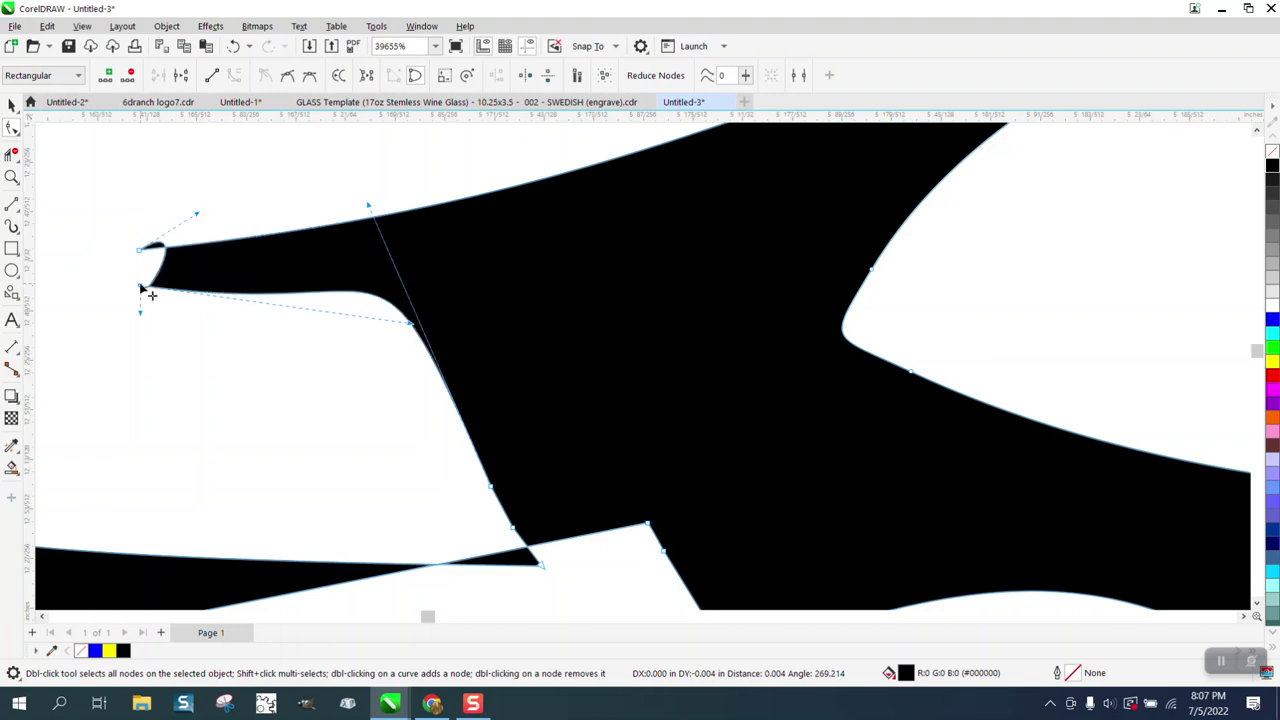
{"action": "key", "text": "Delete"}
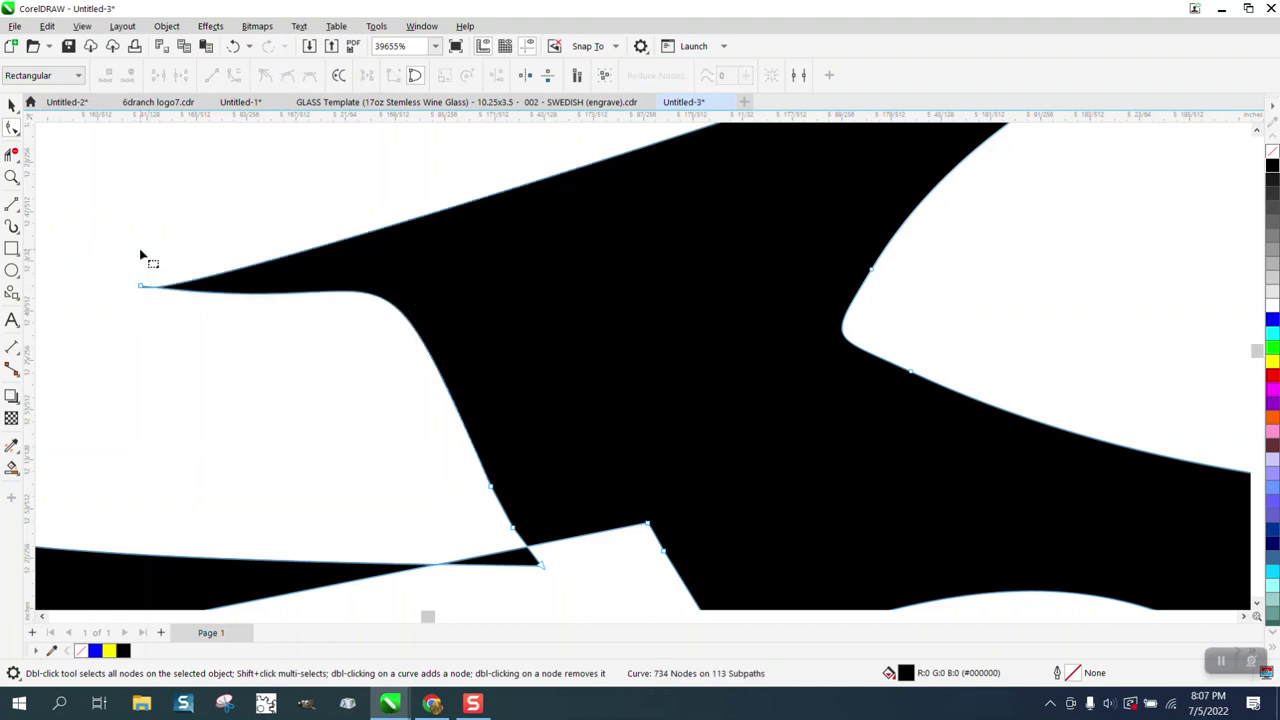
{"action": "double_click", "coordinate": [231, 276]}
{"action": "left_click_drag", "start_coordinate": [231, 276], "coordinate": [204, 213]}
{"action": "scroll", "coordinate": [205, 215], "scroll_direction": "down", "scroll_amount": 6}
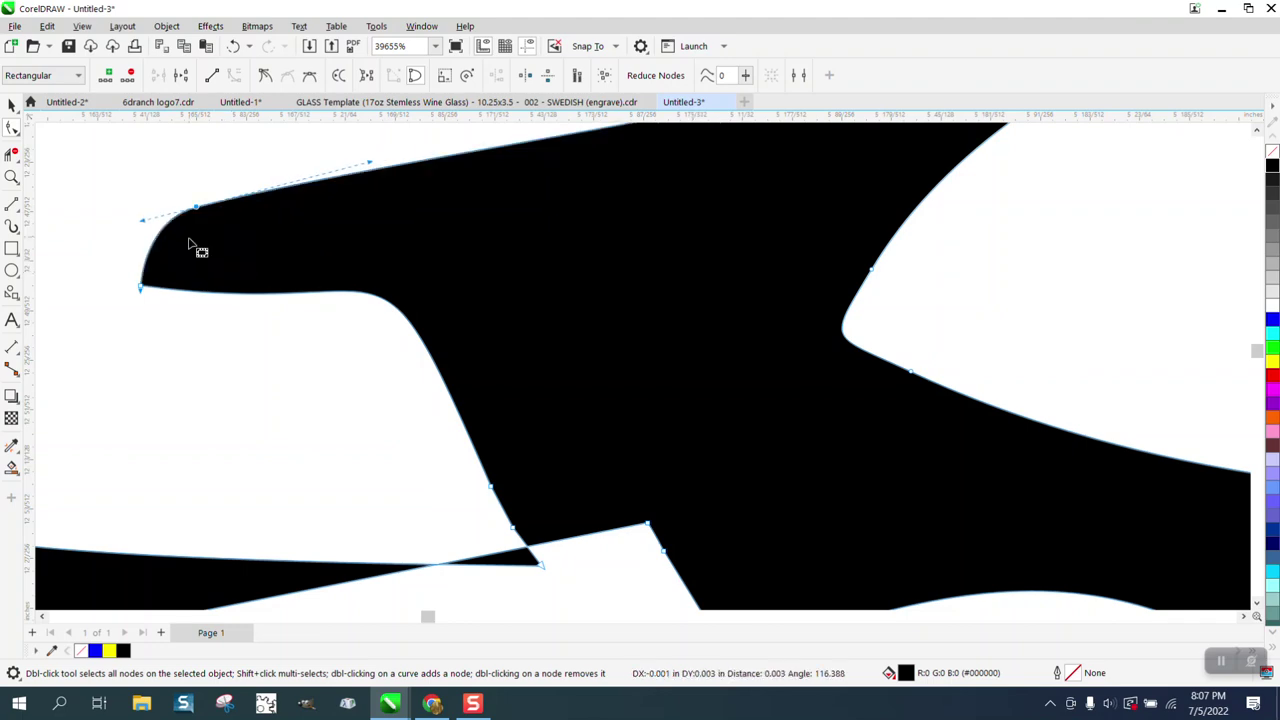
{"action": "scroll", "coordinate": [408, 331], "scroll_direction": "down", "scroll_amount": 3}
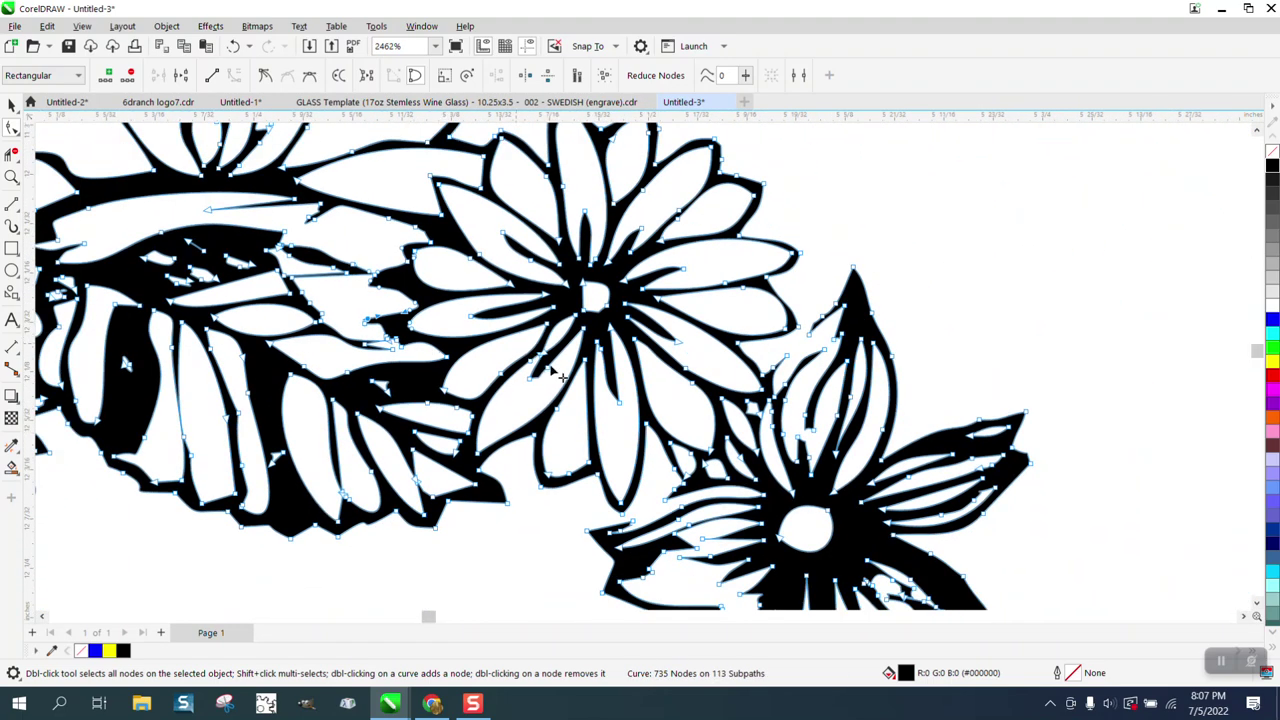
{"action": "scroll", "coordinate": [548, 368], "scroll_direction": "down", "scroll_amount": 2}
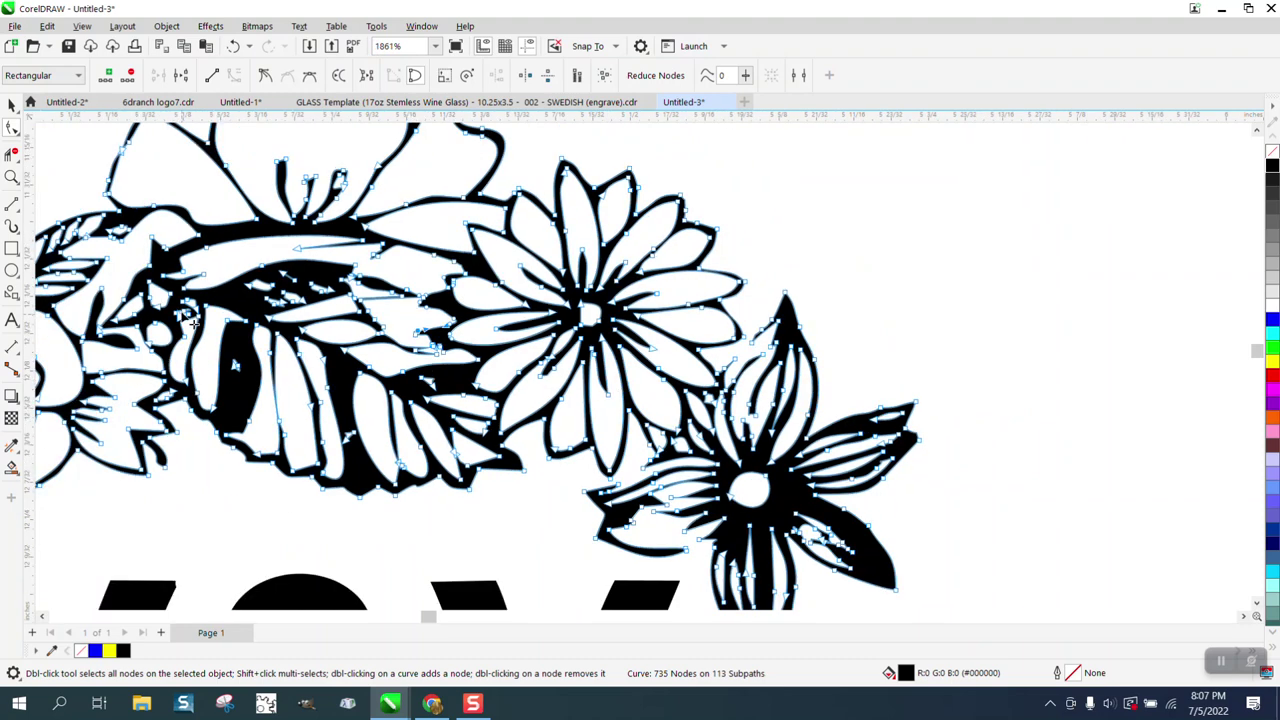
Round the corners of the small white gaps in the dark area above the striped leaf using the Smooth tool
{"action": "left_click", "coordinate": [12, 176]}
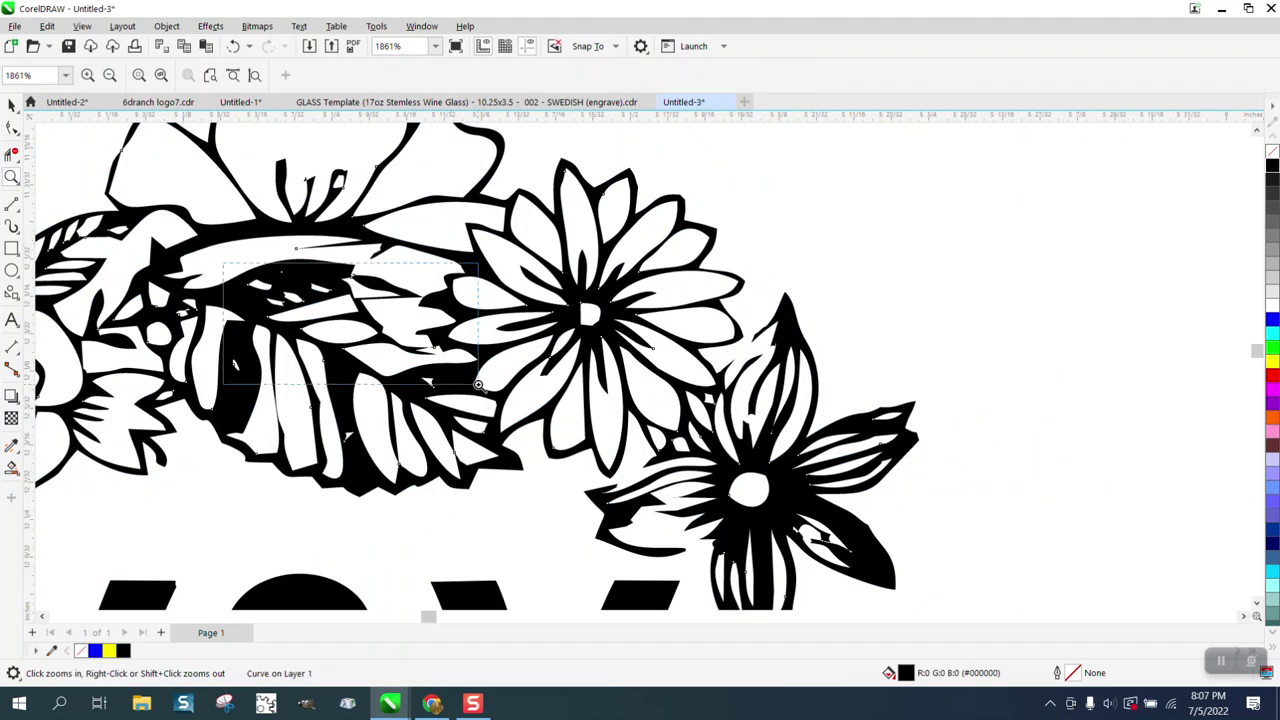
{"action": "left_click", "coordinate": [483, 384]}
{"action": "left_click", "coordinate": [18, 140]}
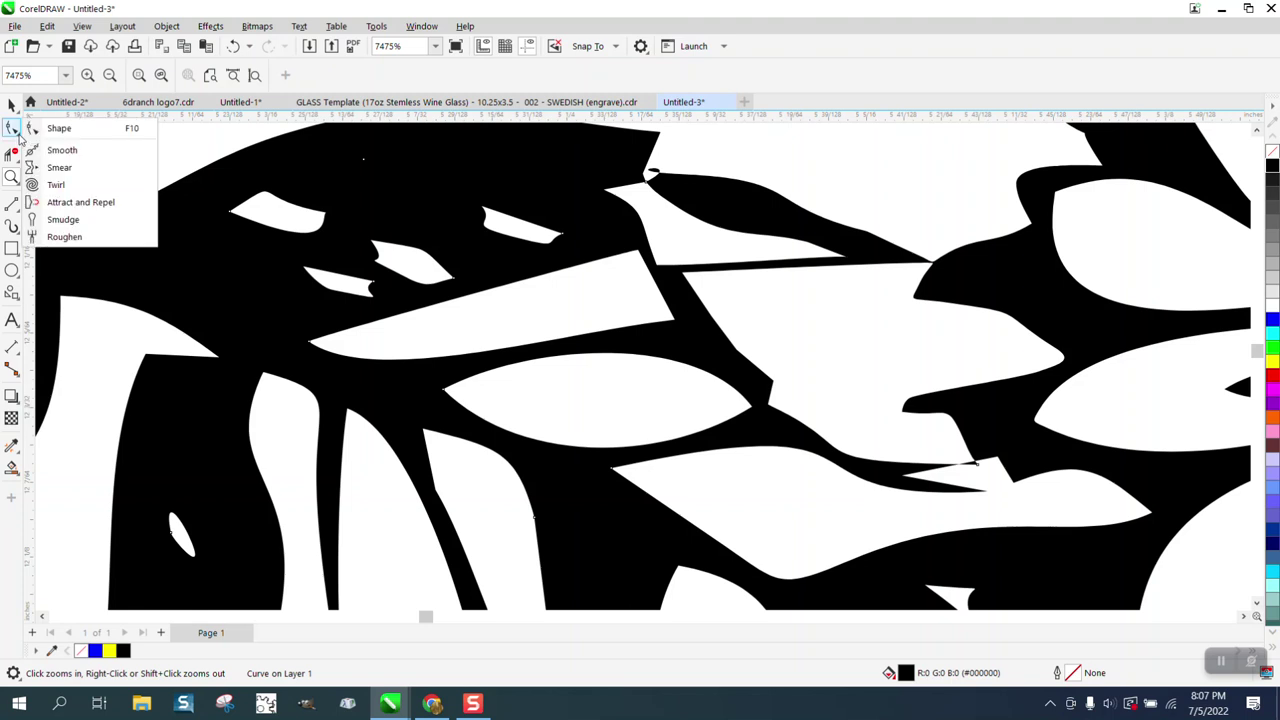
{"action": "left_click", "coordinate": [60, 152]}
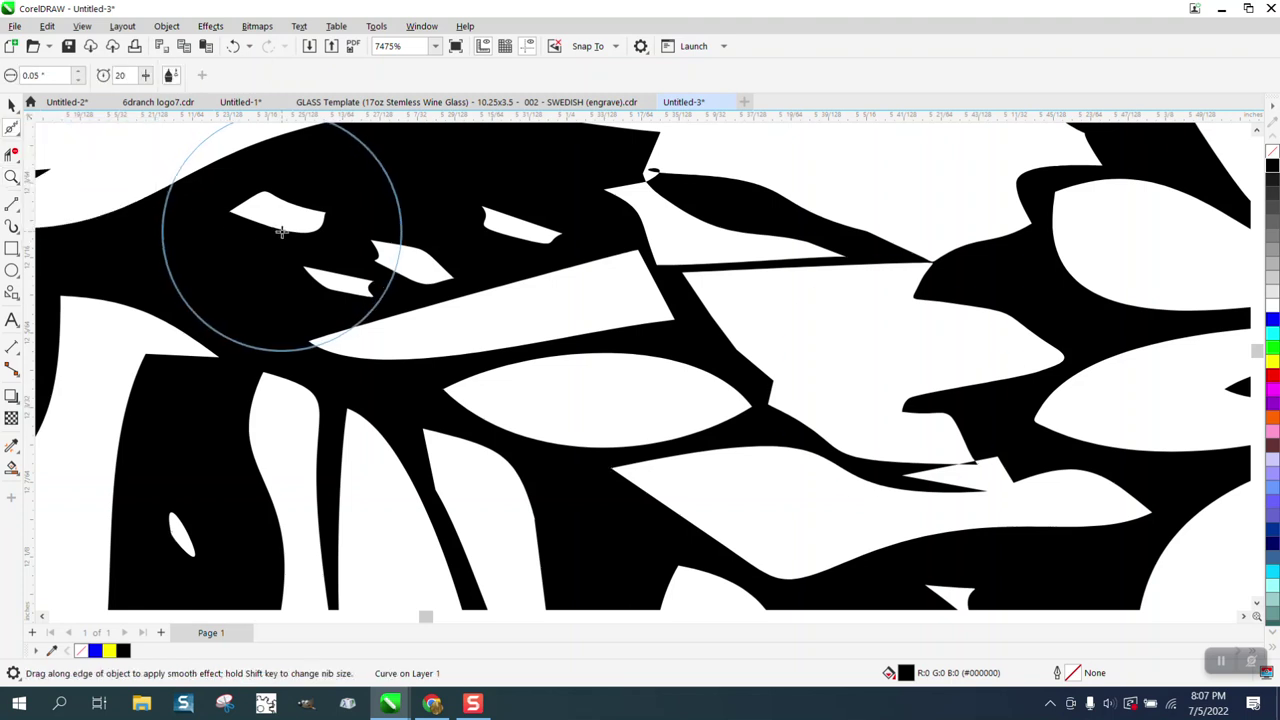
{"action": "mouse_move", "coordinate": [290, 236]}
{"action": "left_mouse_down"}
{"action": "mouse_move", "coordinate": [374, 230]}
{"action": "mouse_move", "coordinate": [451, 275]}
{"action": "mouse_move", "coordinate": [459, 258]}
{"action": "mouse_move", "coordinate": [540, 238]}
{"action": "mouse_move", "coordinate": [418, 200]}
{"action": "left_mouse_up"}
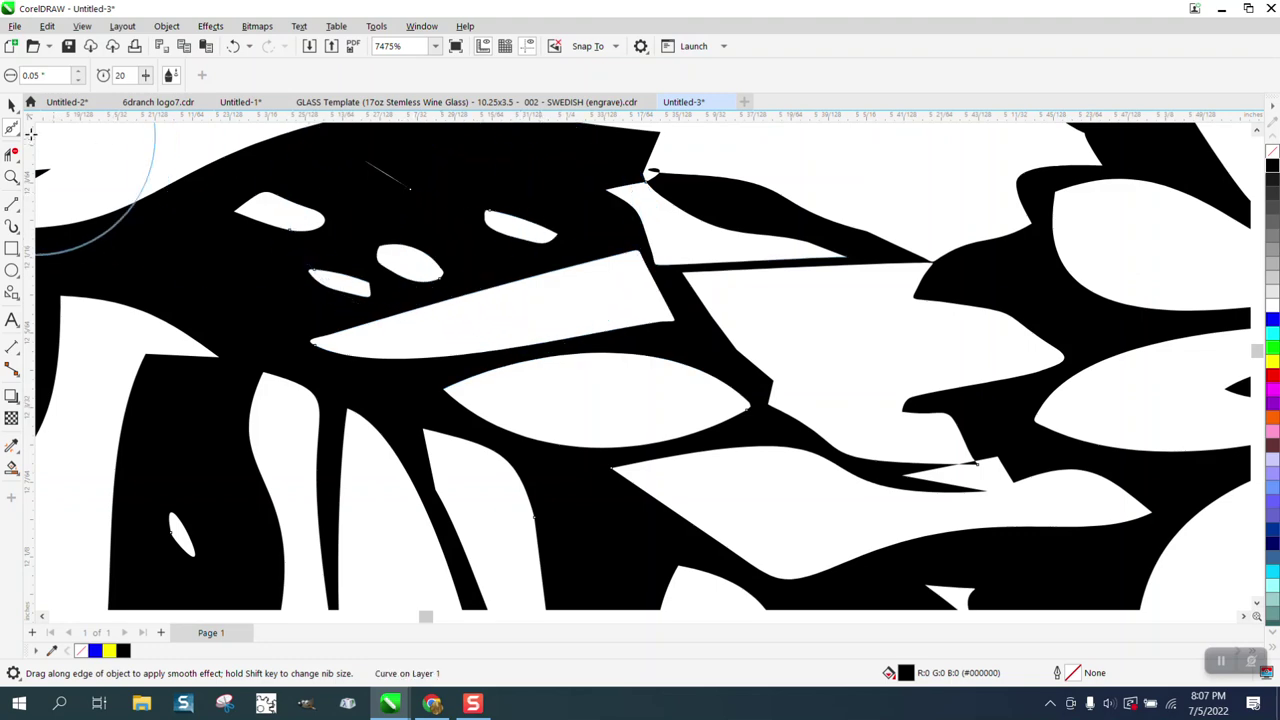
Delete the nodes of the stray thin line above the small white gaps
{"action": "left_click", "coordinate": [18, 135]}
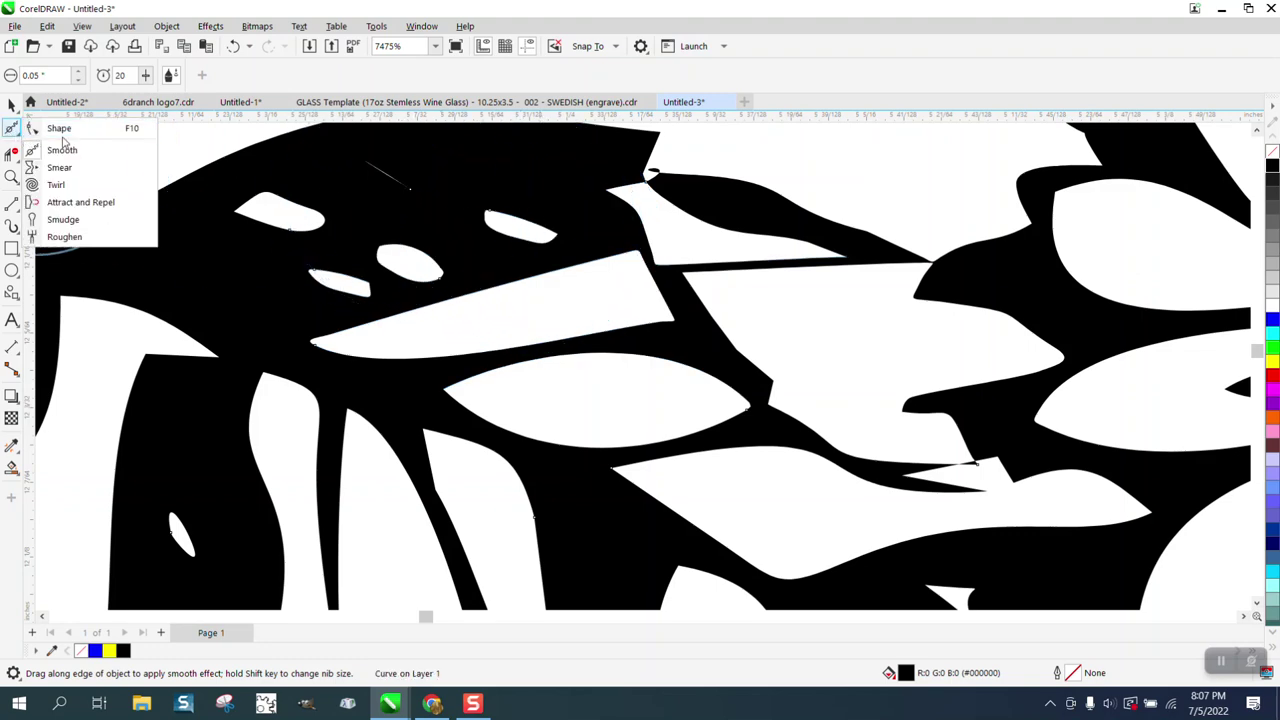
{"action": "left_click", "coordinate": [68, 137]}
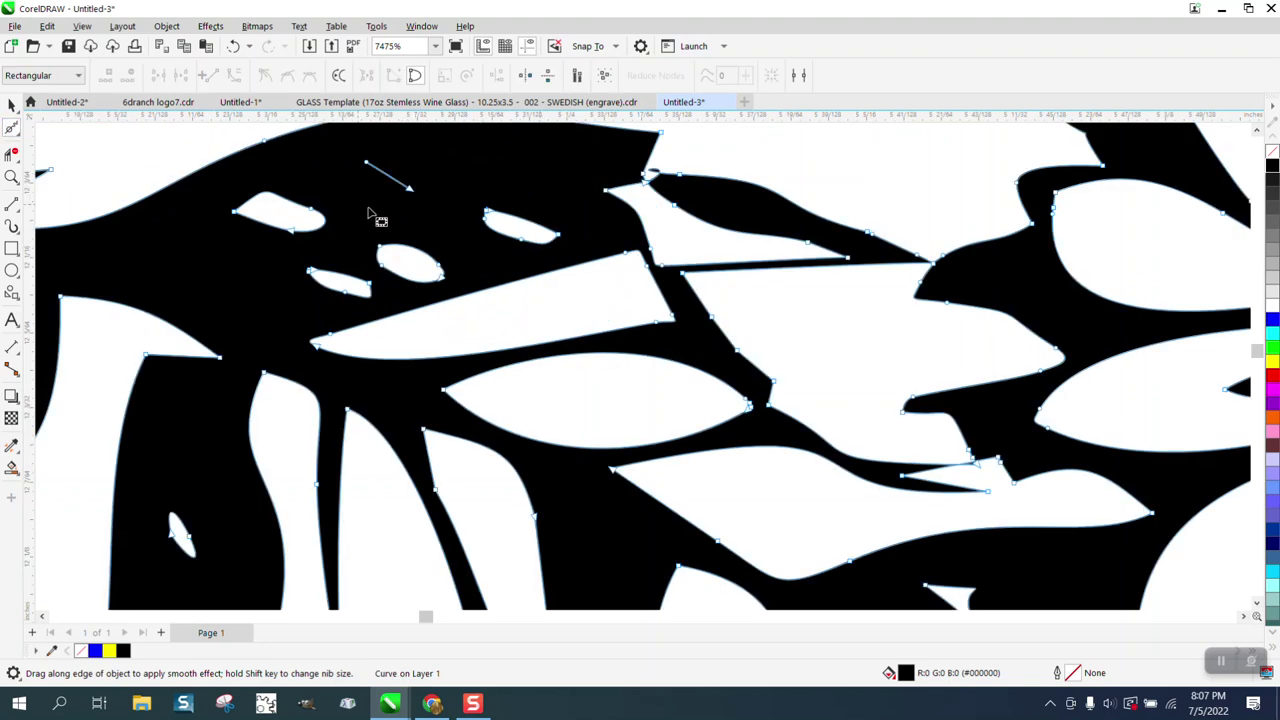
{"action": "left_click_drag", "start_coordinate": [351, 149], "coordinate": [437, 222]}
{"action": "key", "text": "Delete"}
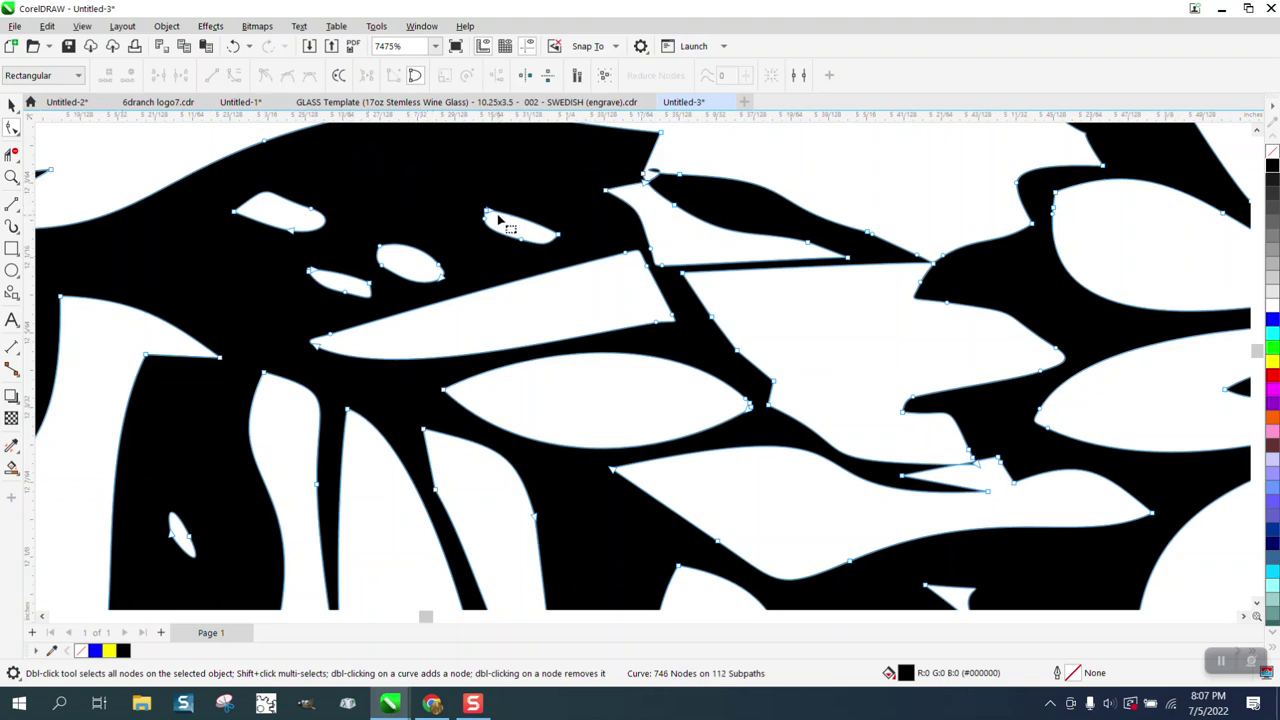
Smooth the looped, angular ends of the white gaps near the leaf tip and beside the small round berries with a 0.05-inch nib
{"action": "left_click", "coordinate": [17, 136]}
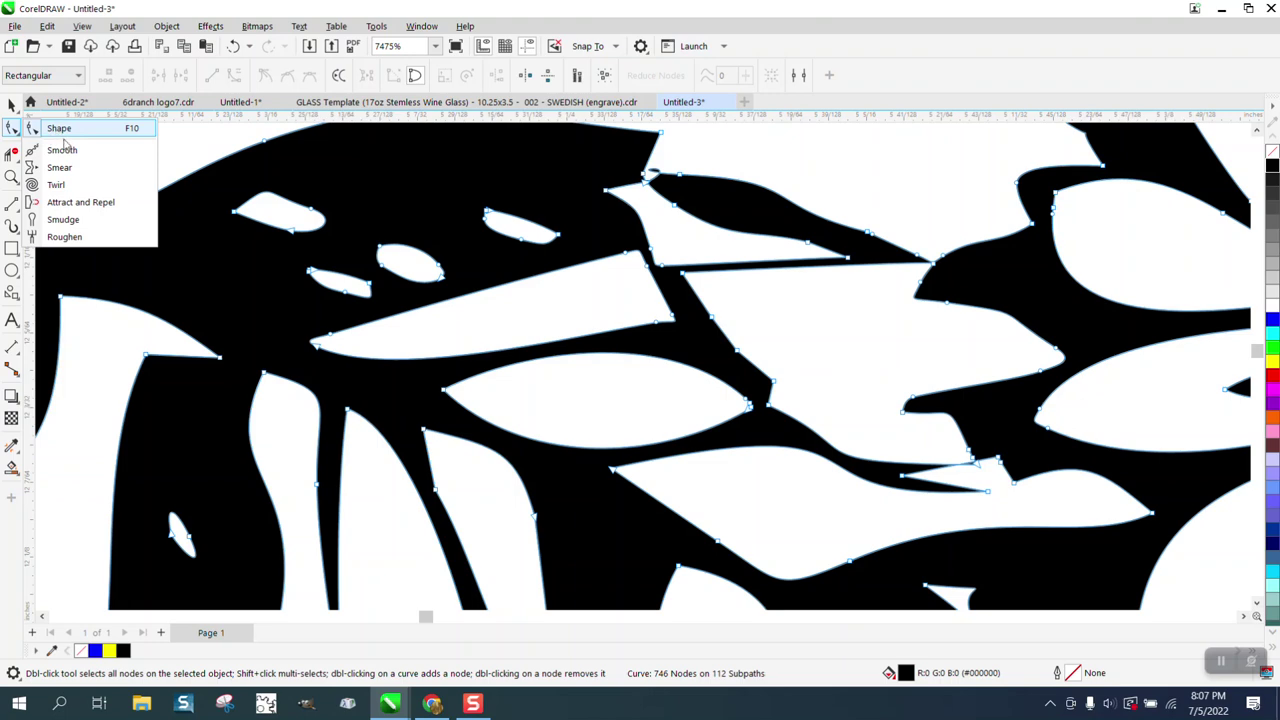
{"action": "left_click", "coordinate": [55, 149]}
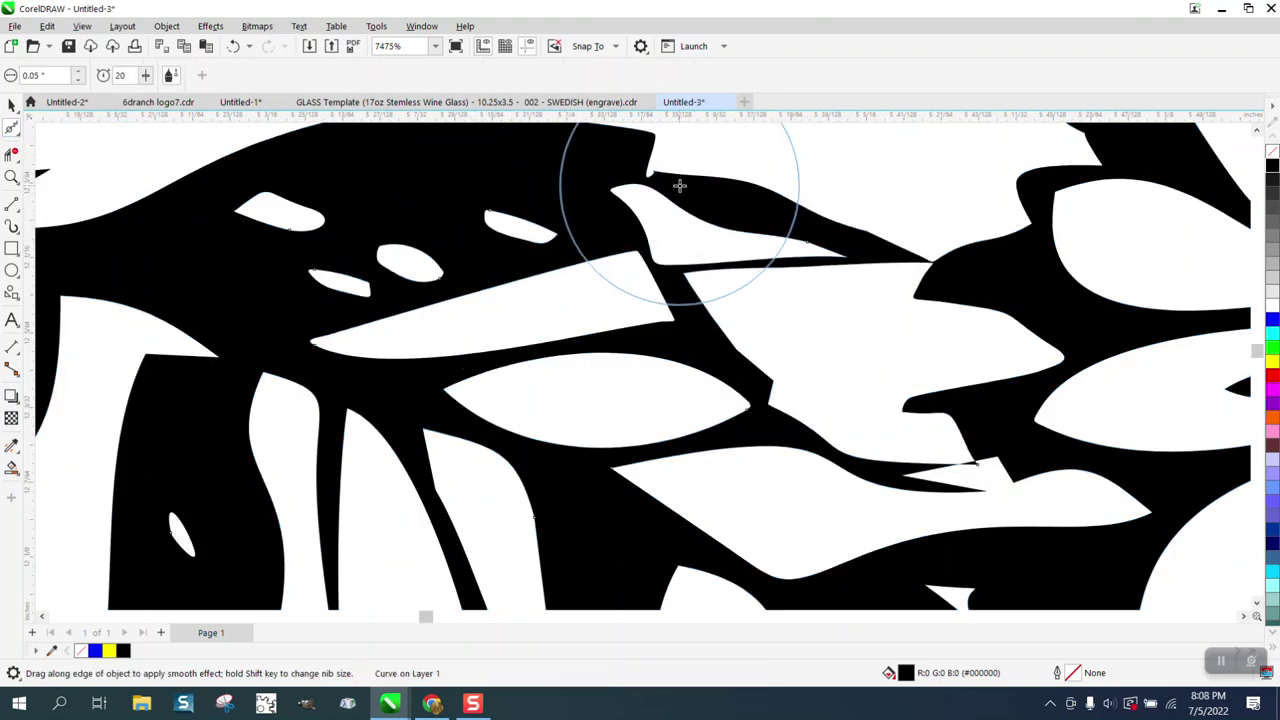
{"action": "scroll", "coordinate": [667, 214], "scroll_direction": "down", "scroll_amount": 2}
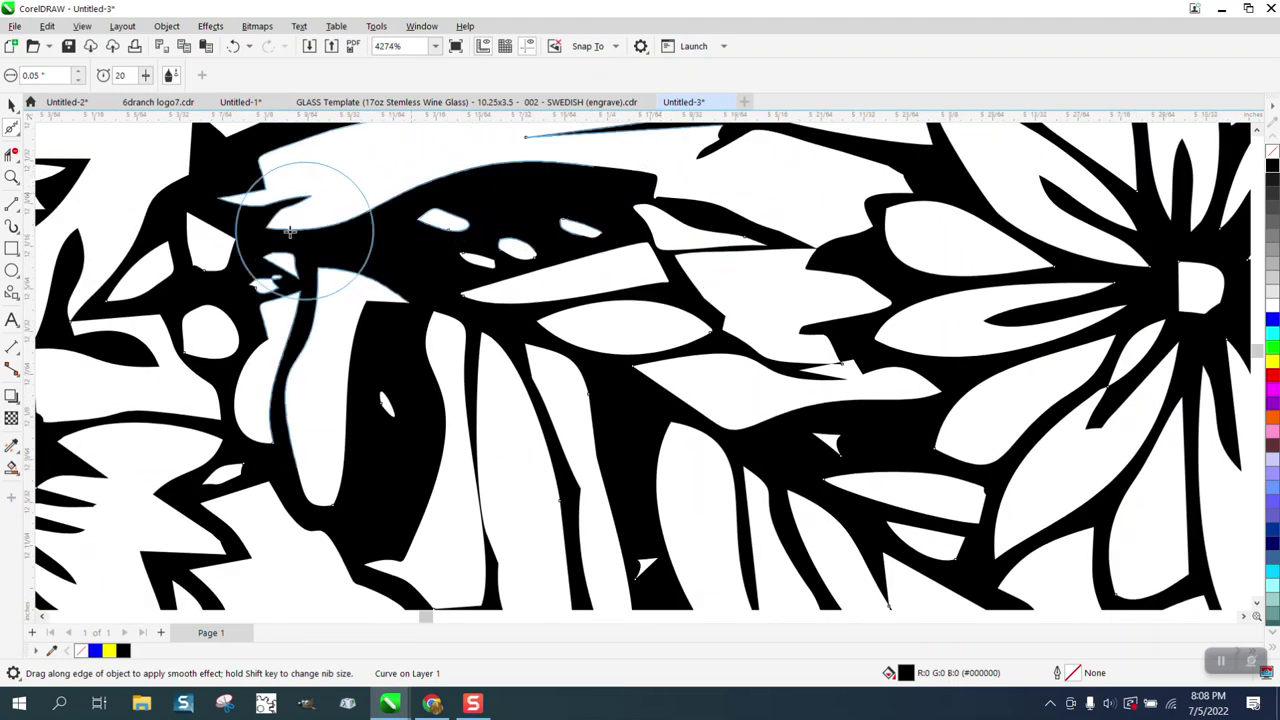
{"action": "left_click", "coordinate": [259, 289]}
{"action": "left_click", "coordinate": [387, 416]}
Uncross the small loop on the tiny white gap beside the berries by moving its end node back toward the shape
{"action": "left_click", "coordinate": [11, 177]}
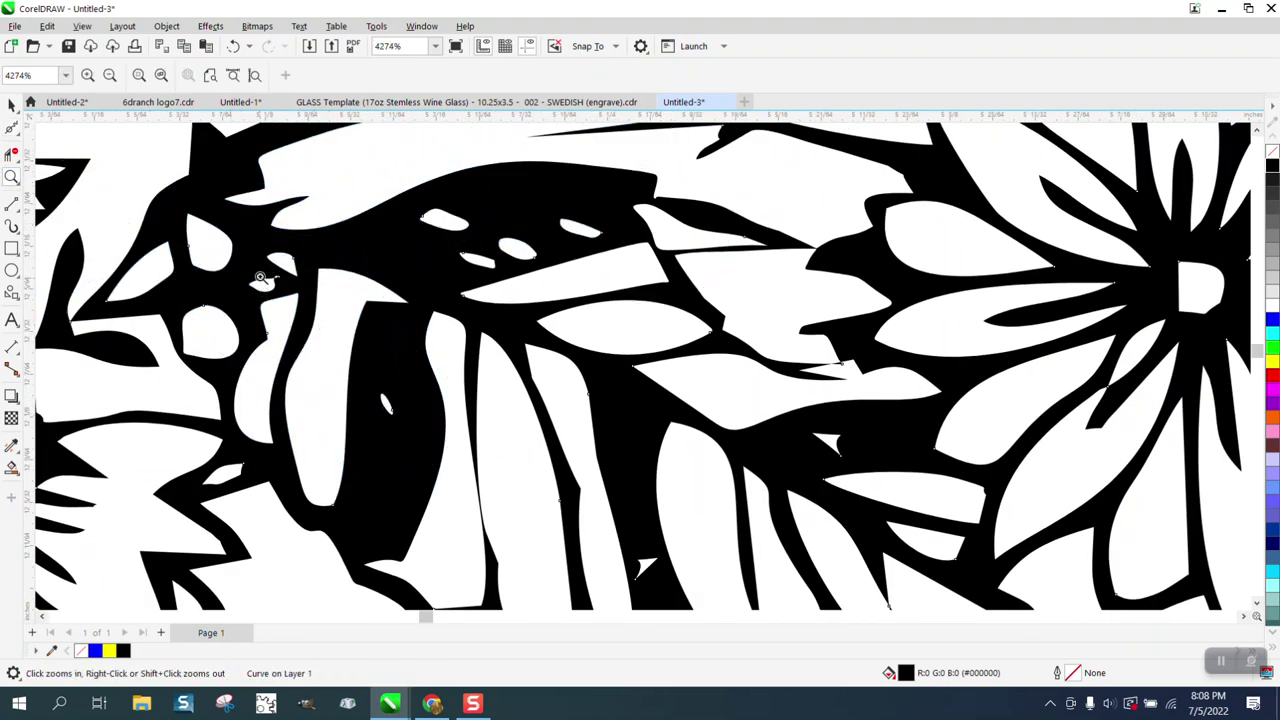
{"action": "scroll", "coordinate": [335, 301], "scroll_direction": "up", "scroll_amount": 9}
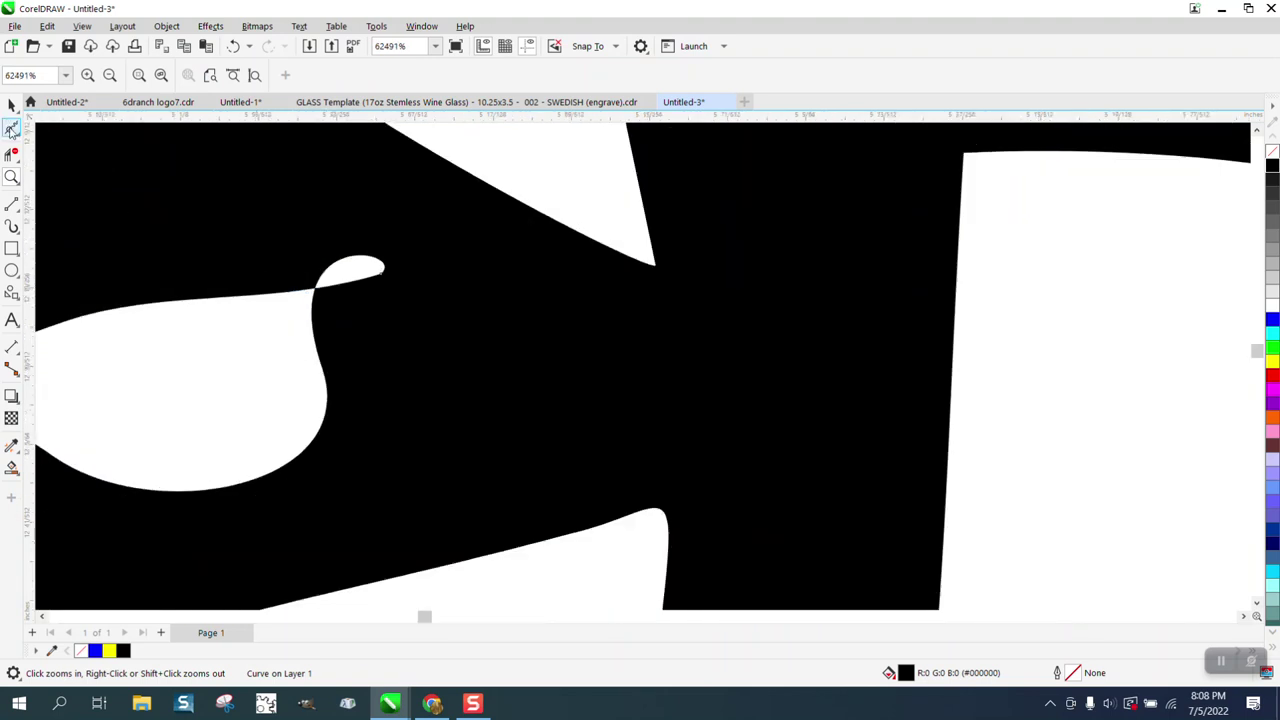
{"action": "left_click", "coordinate": [11, 128]}
{"action": "left_click", "coordinate": [18, 136]}
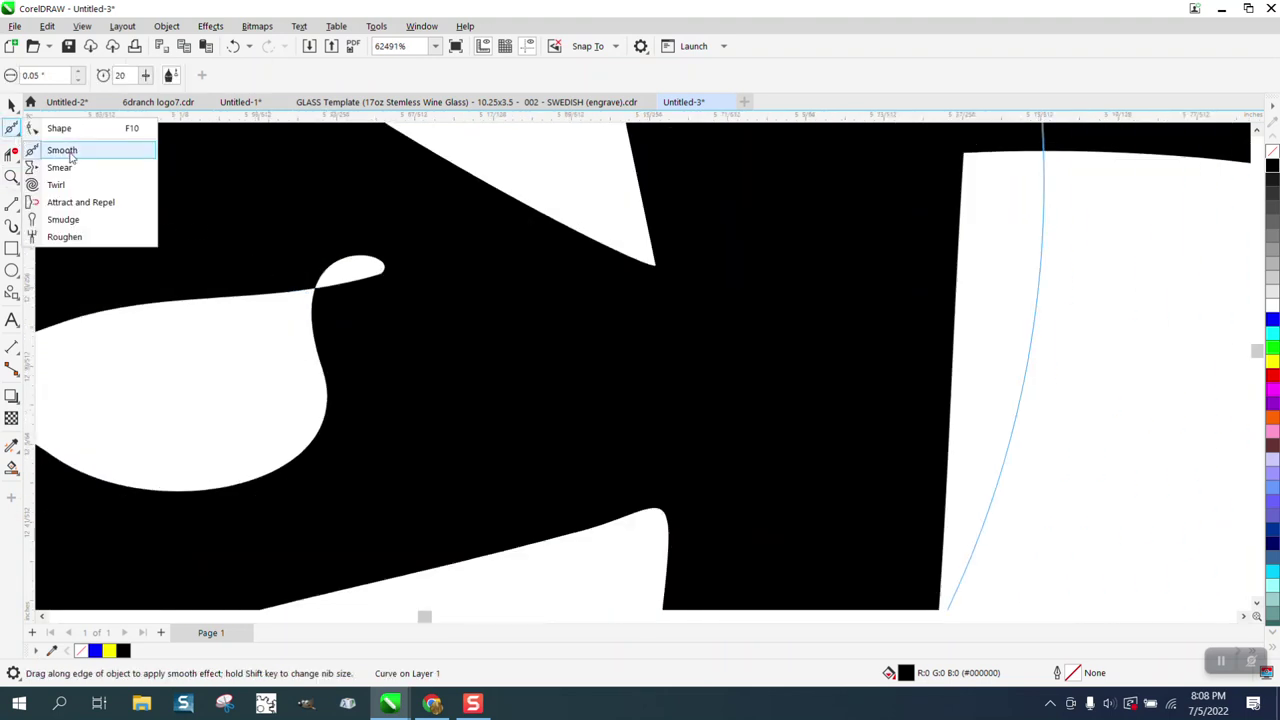
{"action": "left_click", "coordinate": [45, 126]}
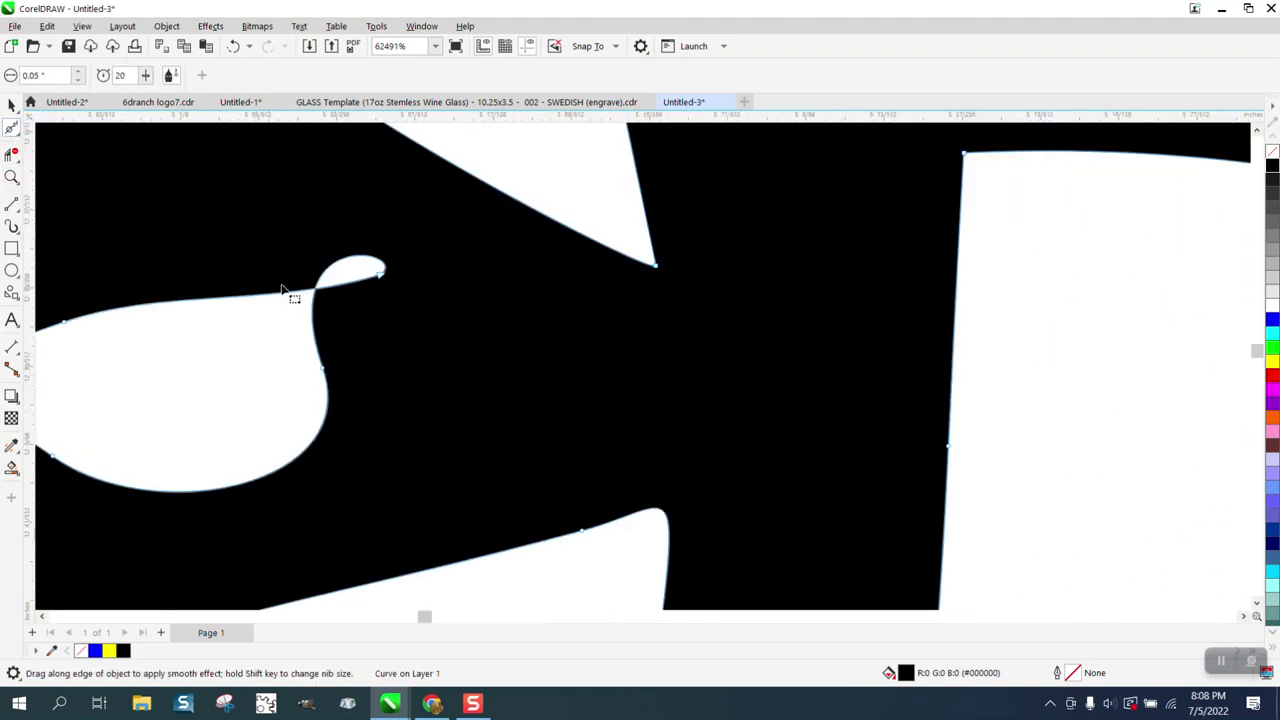
{"action": "left_click", "coordinate": [386, 278]}
{"action": "left_click_drag", "start_coordinate": [386, 278], "coordinate": [346, 337]}
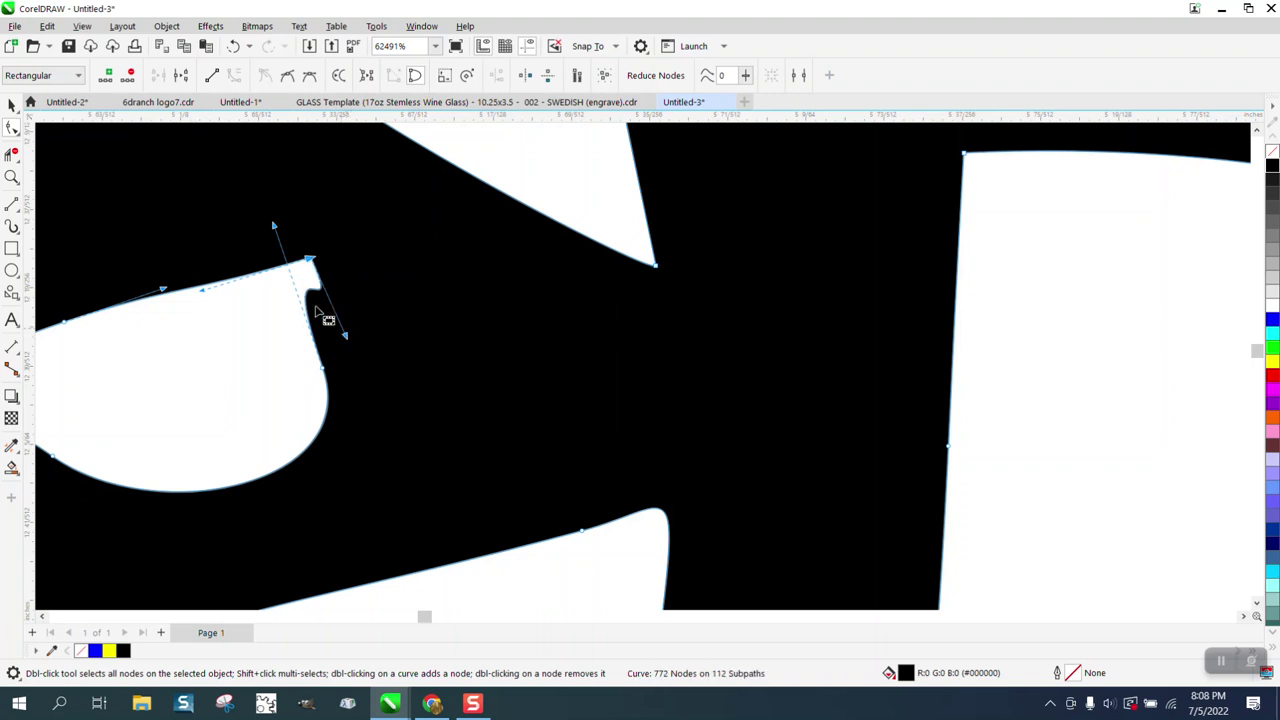
Smooth the notched end of the tiny white gap beside the berries into a rounded shape
{"action": "left_click", "coordinate": [18, 134]}
{"action": "left_click", "coordinate": [52, 149]}
{"action": "scroll", "coordinate": [267, 251], "scroll_direction": "down", "scroll_amount": 6}
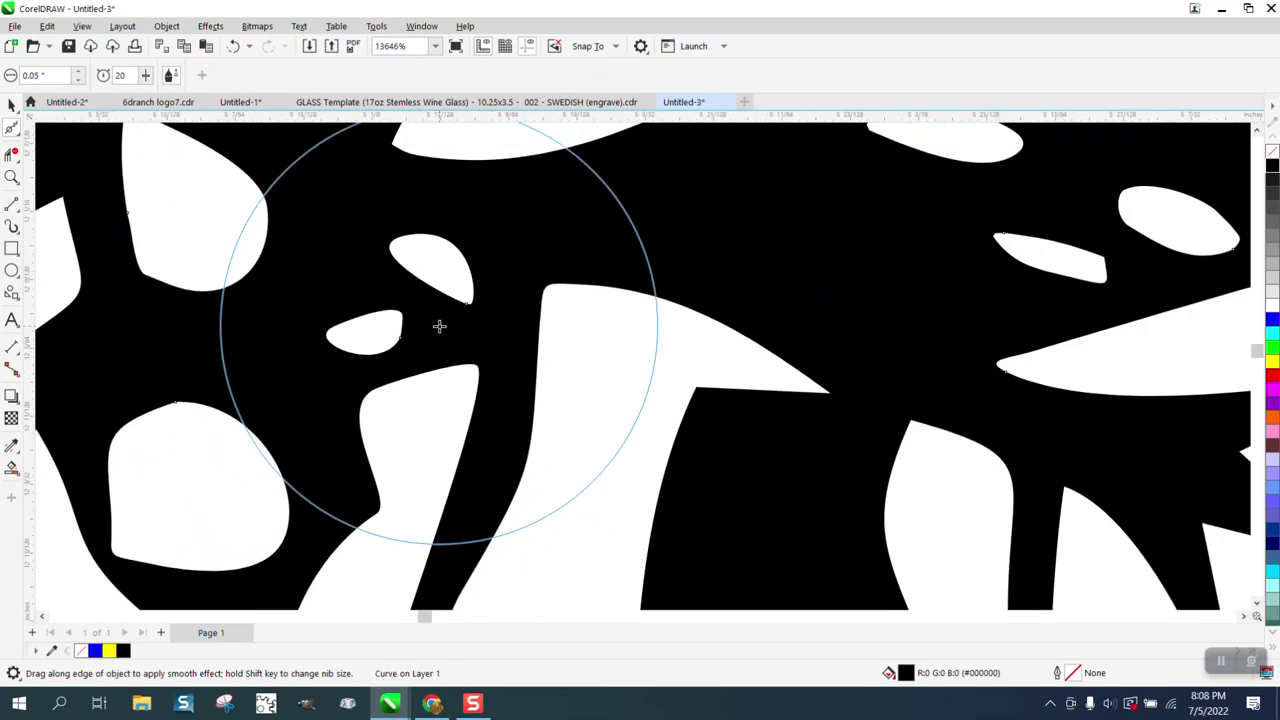
{"action": "scroll", "coordinate": [439, 326], "scroll_direction": "down", "scroll_amount": 6}
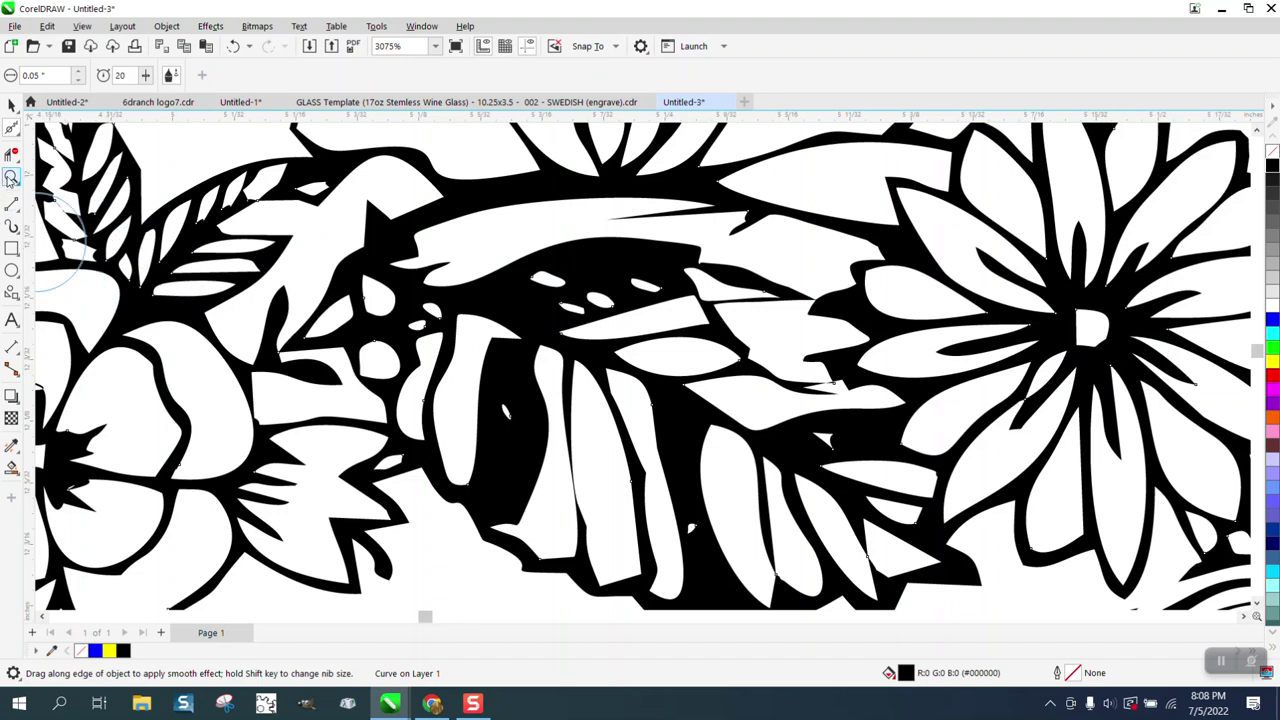
Round off the D-shaped white center of the daisy using the Smooth tool with a 0.05-inch nib
{"action": "left_click", "coordinate": [11, 177]}
{"action": "left_click_drag", "start_coordinate": [1039, 302], "coordinate": [1160, 376]}
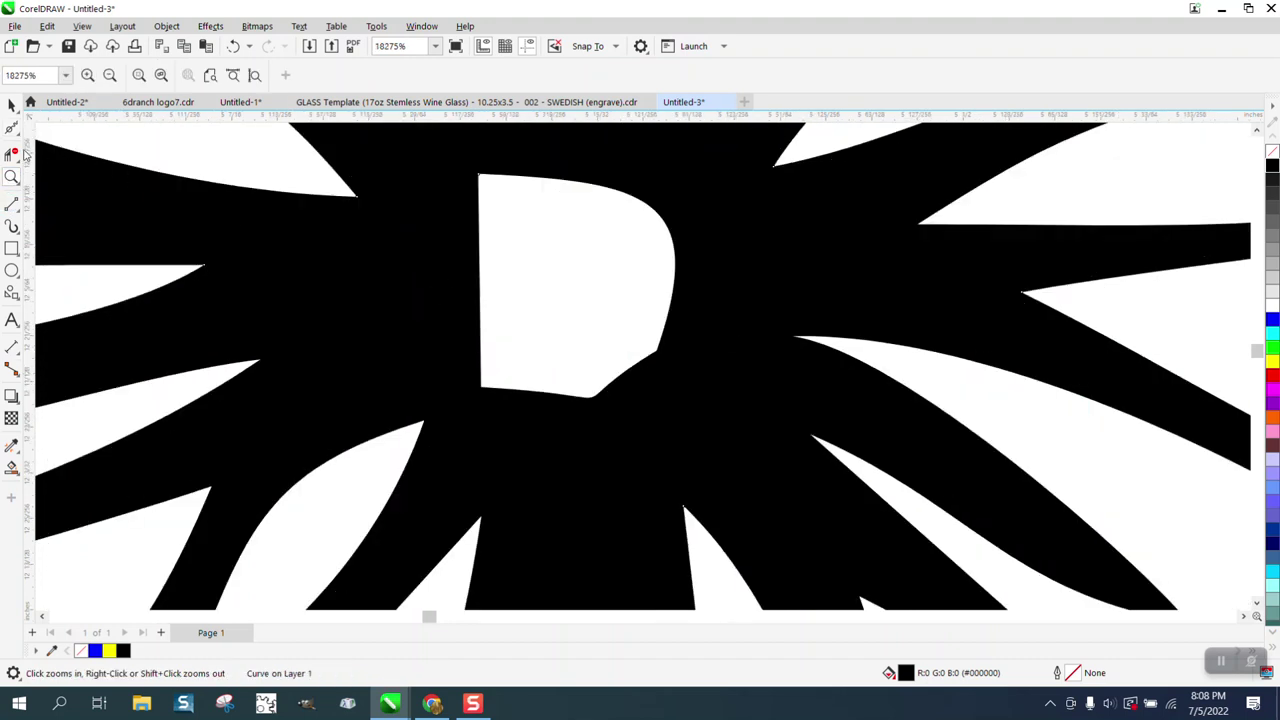
{"action": "left_click", "coordinate": [12, 129]}
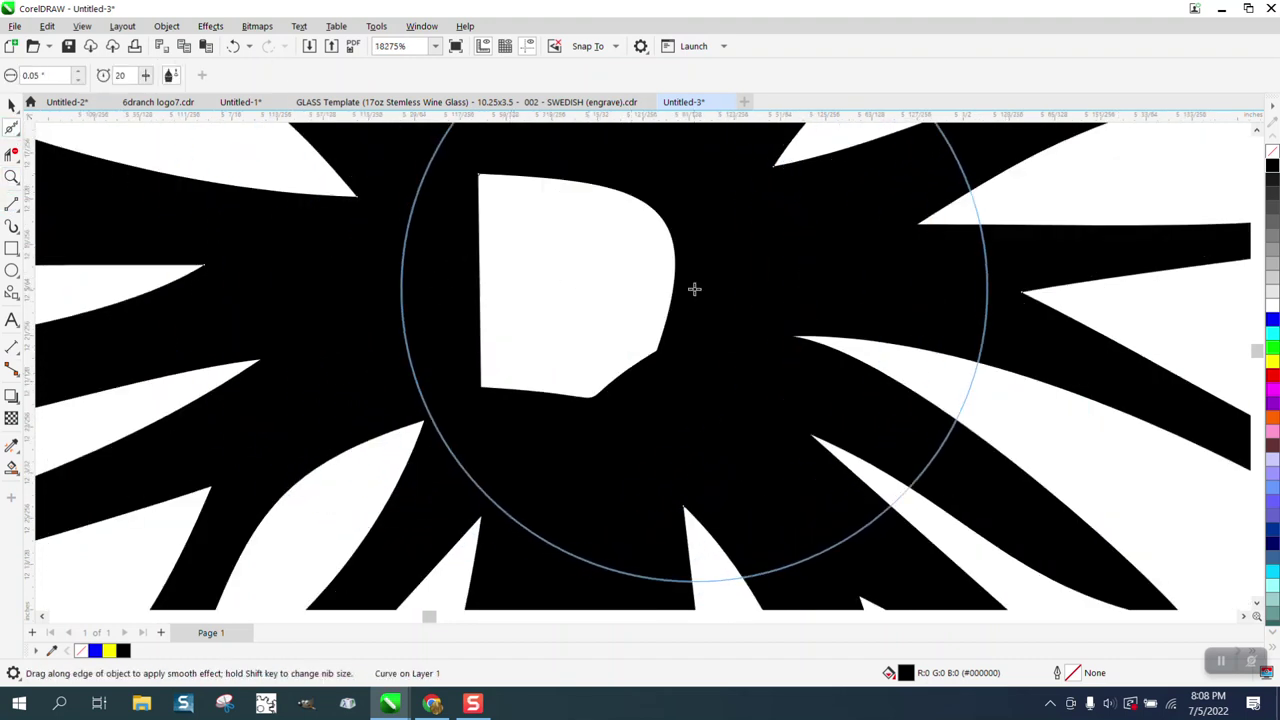
{"action": "left_click_drag", "start_coordinate": [650, 289], "coordinate": [589, 289]}
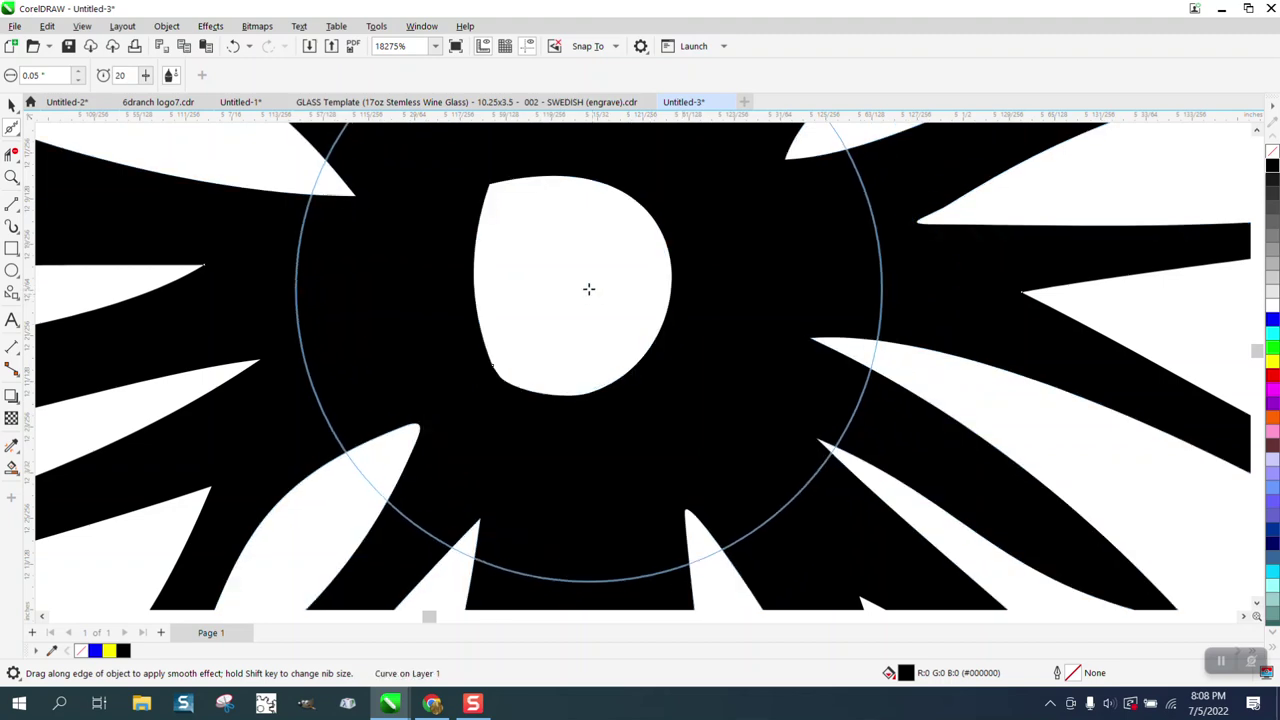
{"action": "scroll", "coordinate": [500, 320], "scroll_direction": "down", "scroll_amount": 2}
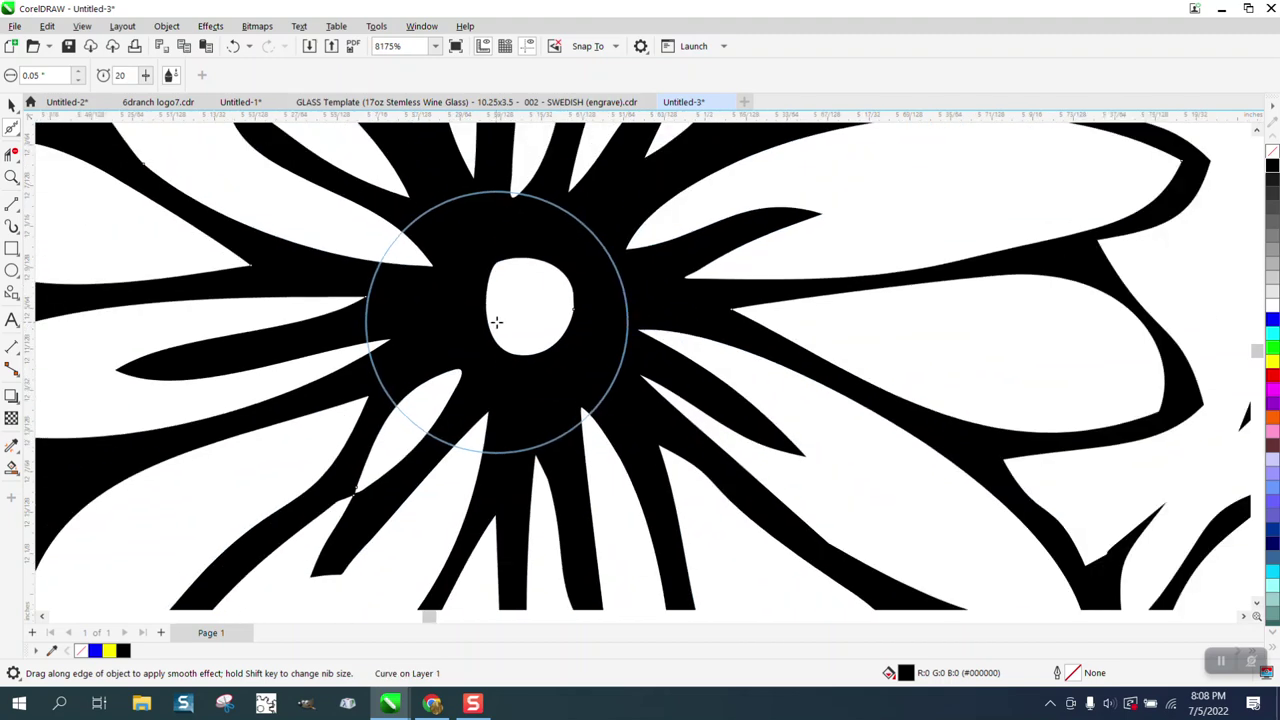
Extend the broken upper petal line of the lower-right flower down to the neighboring line's tip and delete that tip's node
{"action": "scroll", "coordinate": [543, 332], "scroll_direction": "down", "scroll_amount": 2}
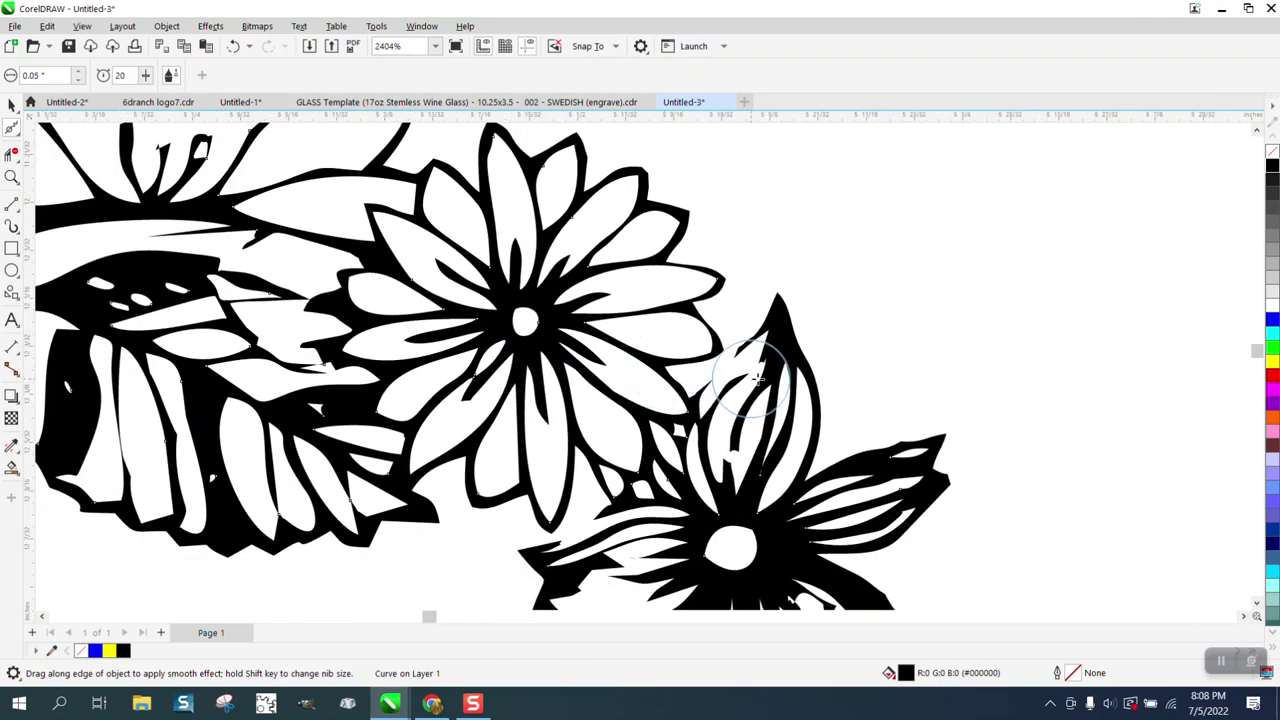
{"action": "left_click", "coordinate": [12, 177]}
{"action": "left_click_drag", "start_coordinate": [672, 318], "coordinate": [882, 455]}
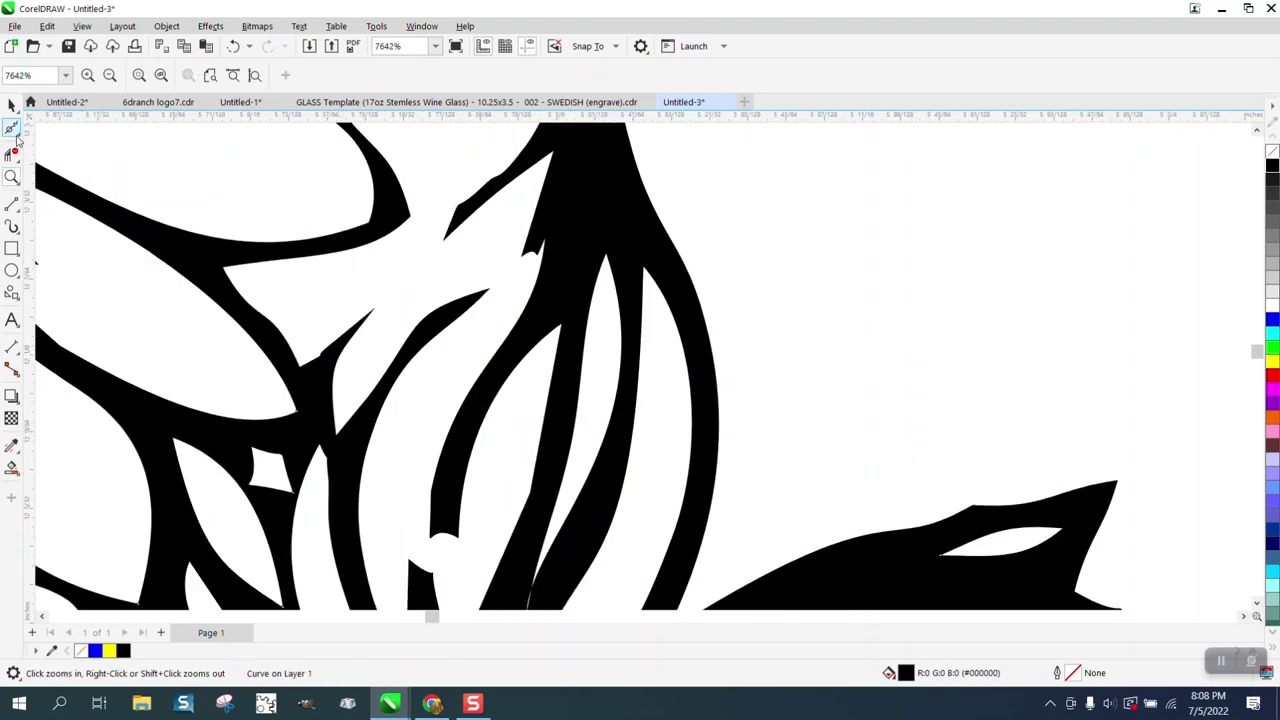
{"action": "left_click", "coordinate": [13, 134]}
{"action": "left_click", "coordinate": [60, 129]}
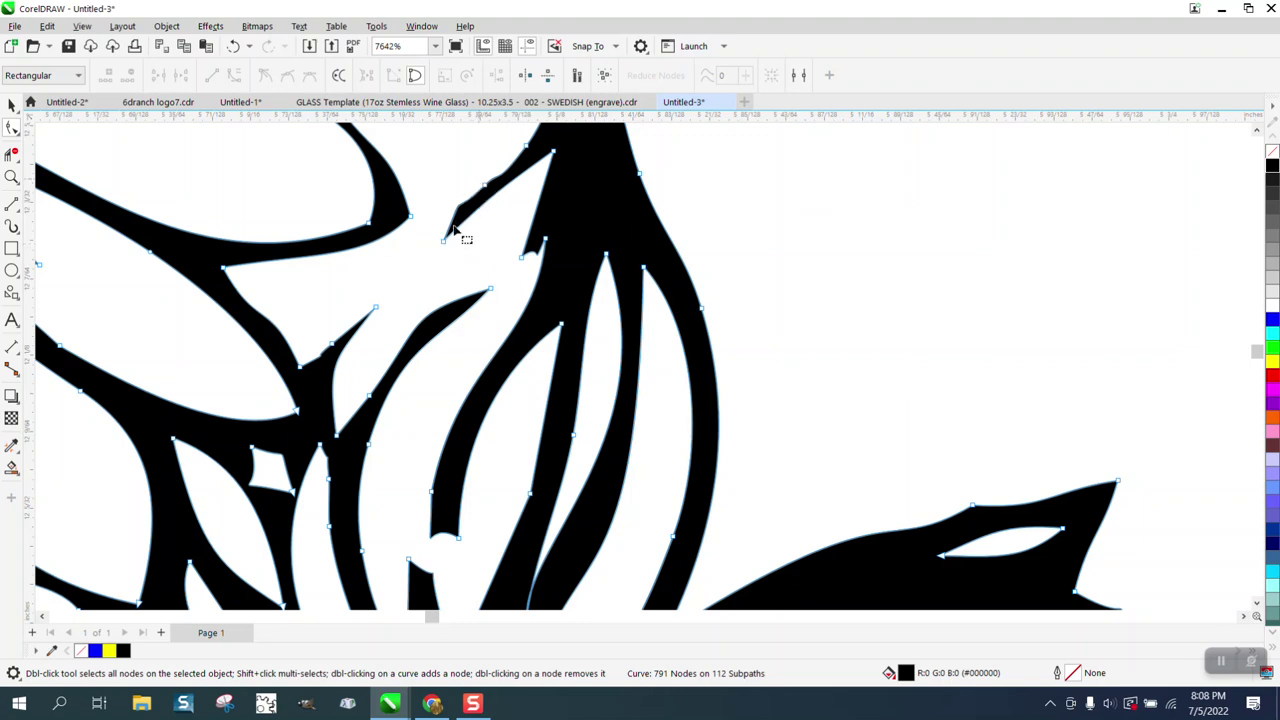
{"action": "left_click_drag", "start_coordinate": [446, 244], "coordinate": [337, 350]}
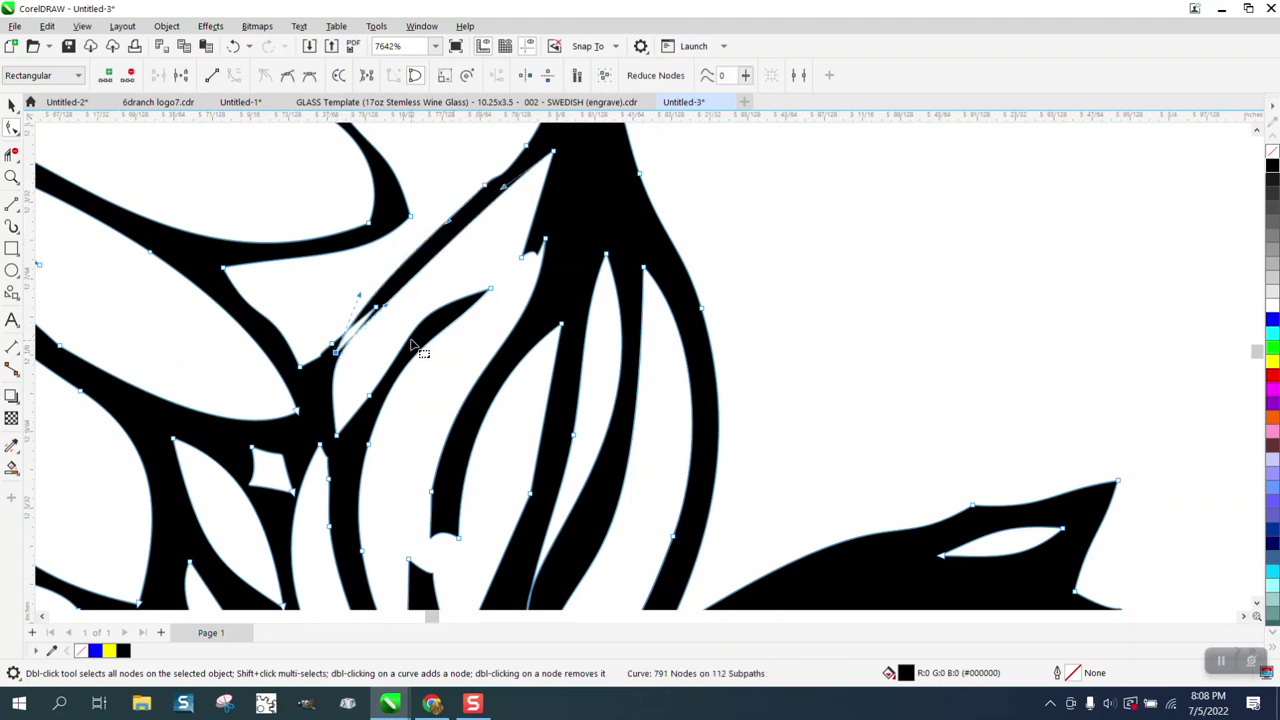
{"action": "left_click", "coordinate": [377, 310]}
{"action": "key", "text": "Delete"}
{"action": "left_click", "coordinate": [338, 356]}
{"action": "key", "text": "Delete"}
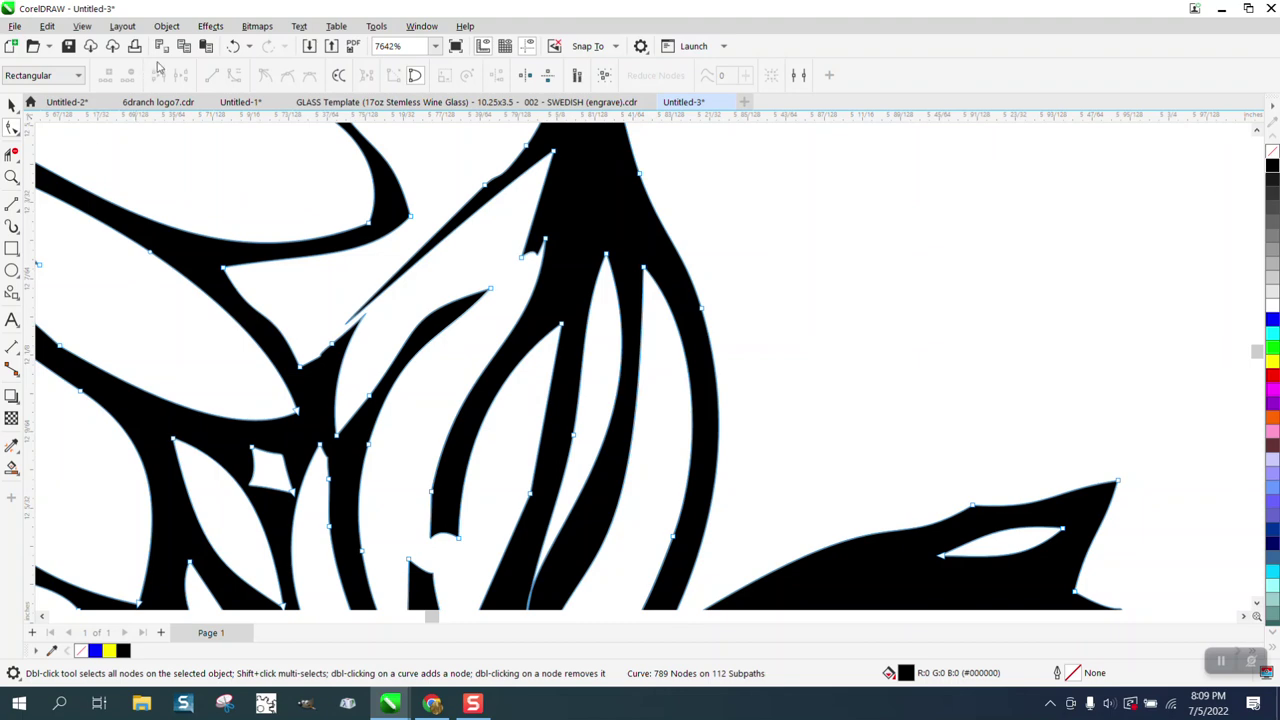
{"action": "left_click", "coordinate": [233, 47]}
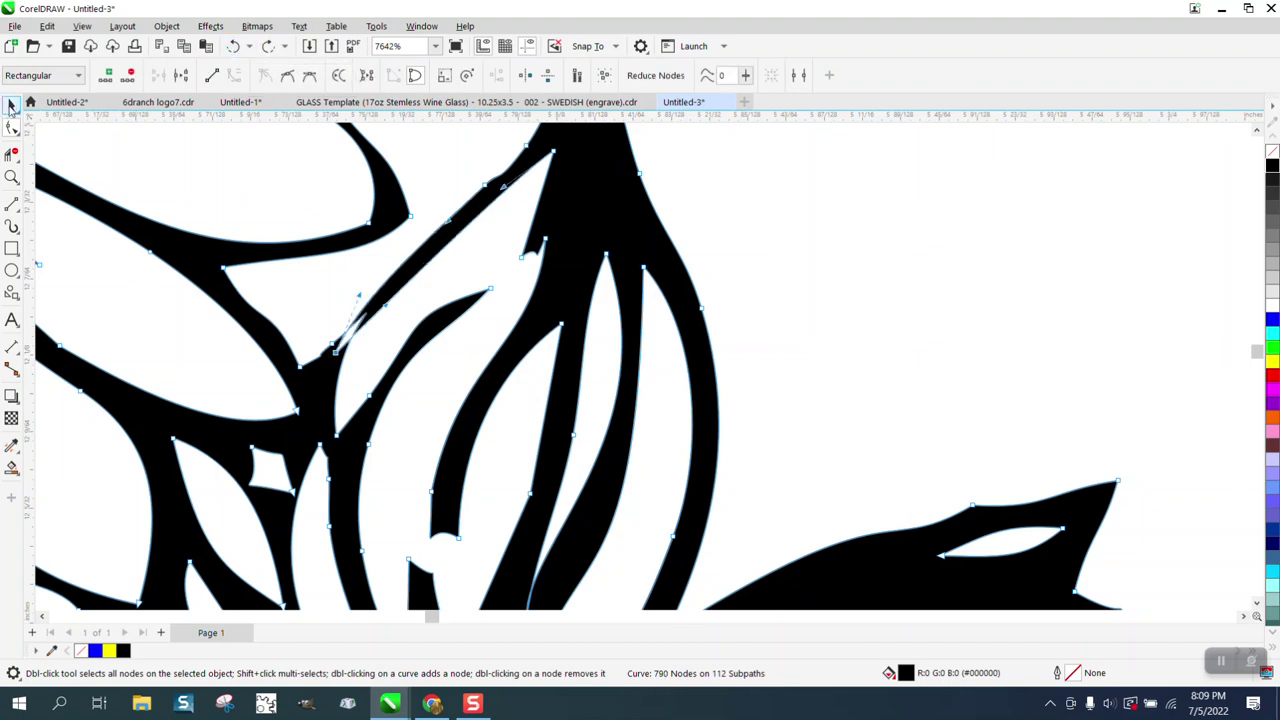
Give the floral curve no fill and a black hairline outline, and trim the crossed segments where the extended petal line meets its neighbor
{"action": "left_click", "coordinate": [1272, 151]}
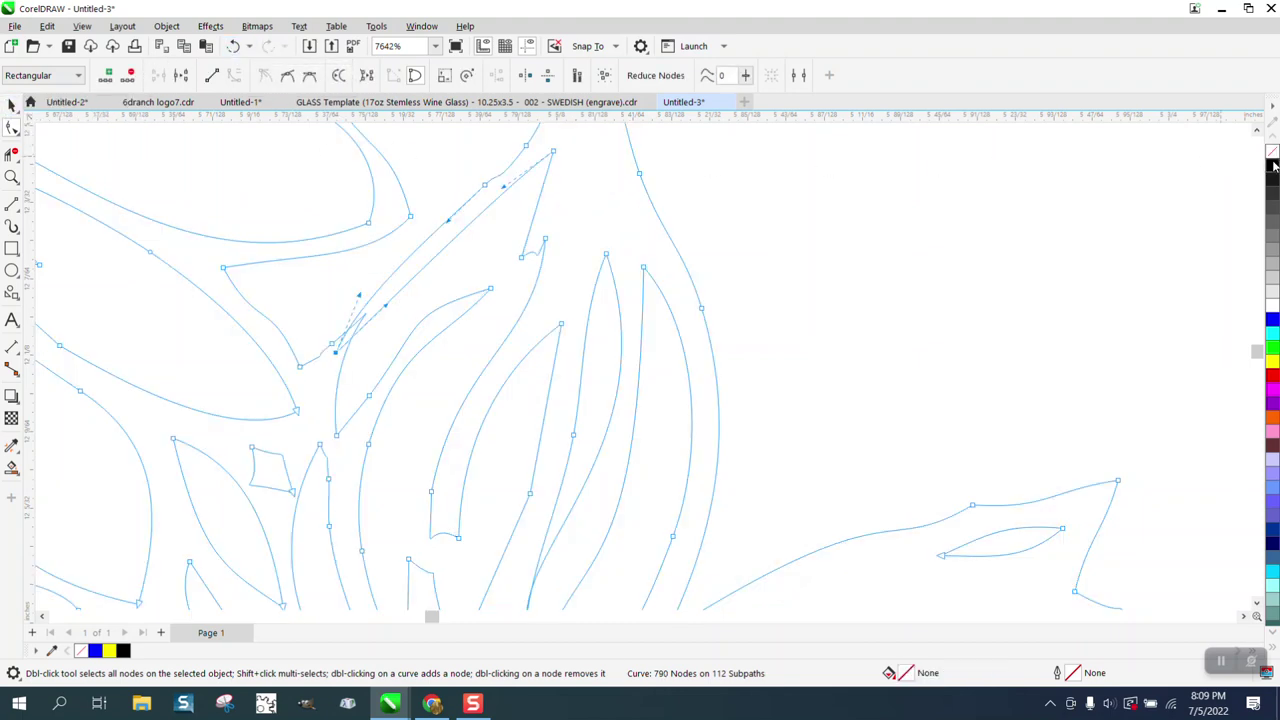
{"action": "key", "text": "z"}
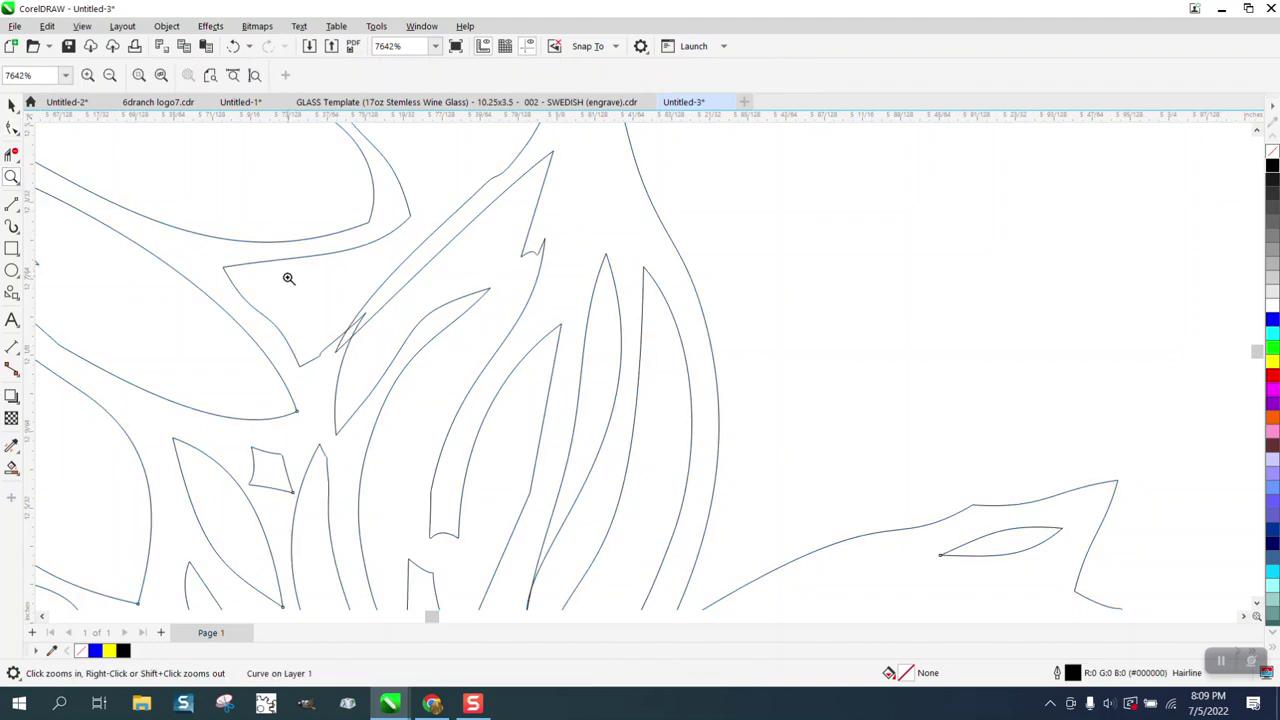
{"action": "left_click_drag", "start_coordinate": [288, 274], "coordinate": [460, 402]}
{"action": "left_click", "coordinate": [13, 155]}
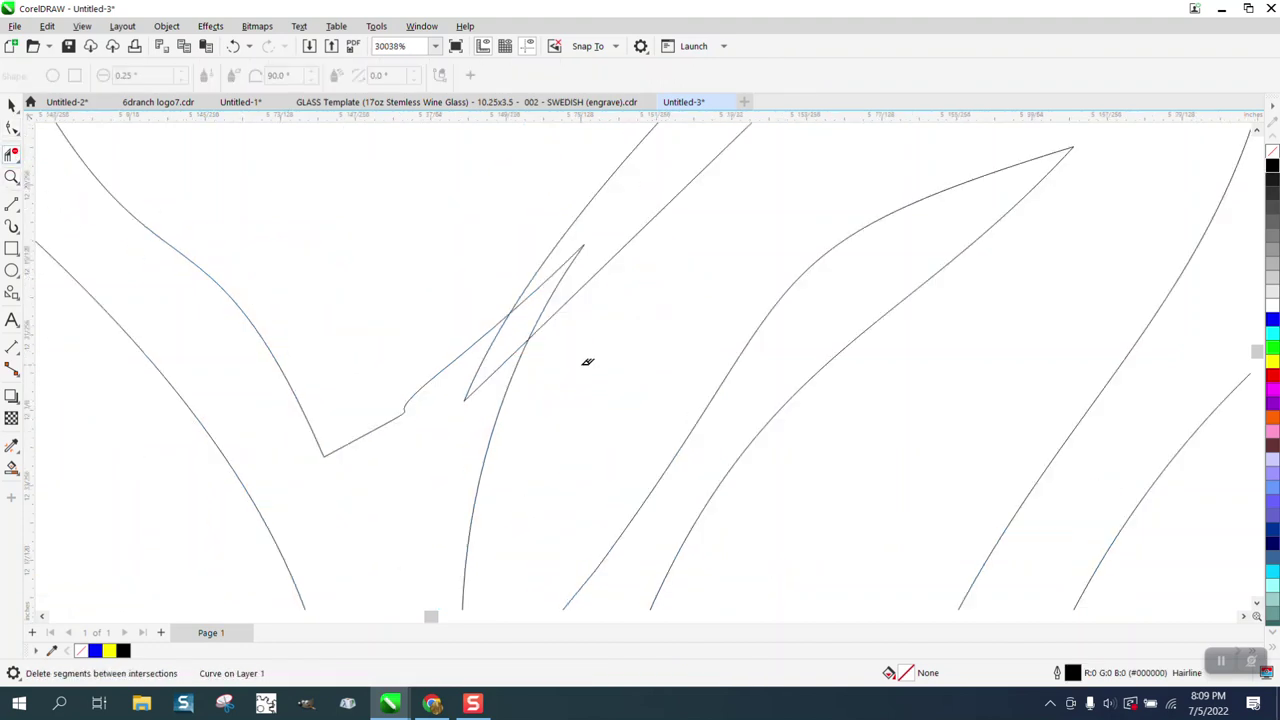
{"action": "left_click", "coordinate": [543, 304]}
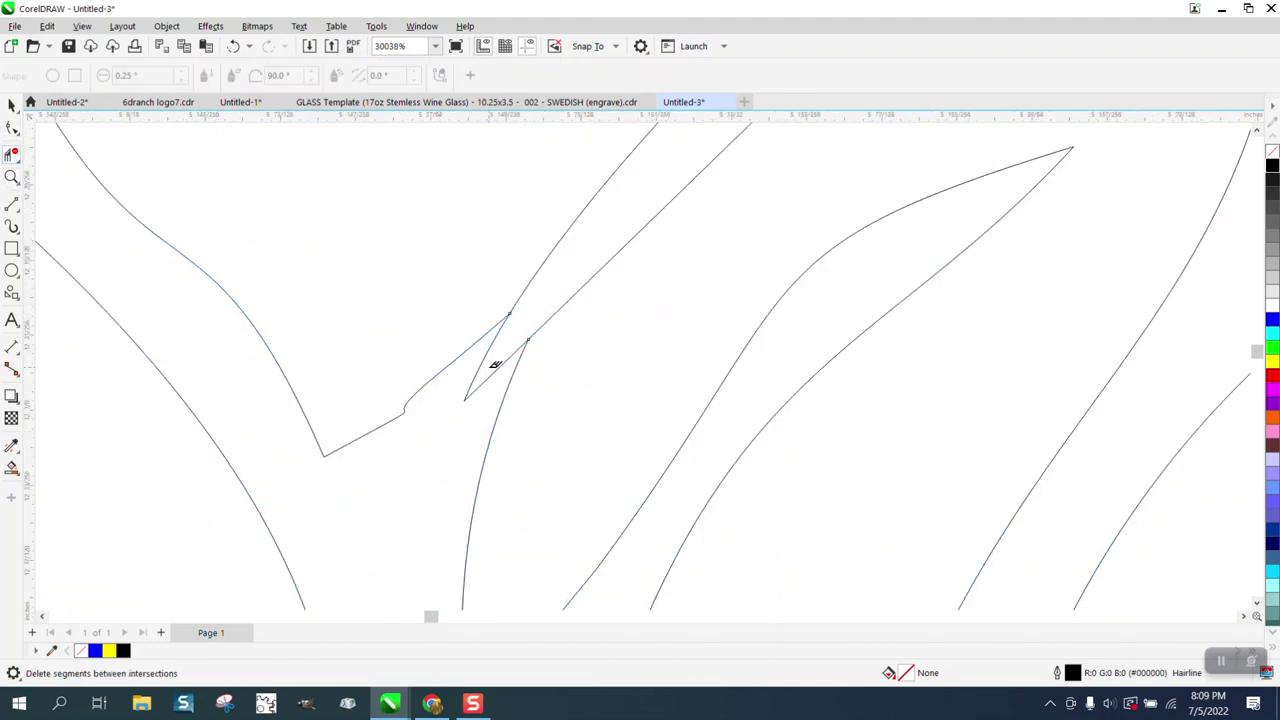
{"action": "left_click", "coordinate": [481, 381]}
{"action": "scroll", "coordinate": [458, 352], "scroll_direction": "down", "scroll_amount": 3}
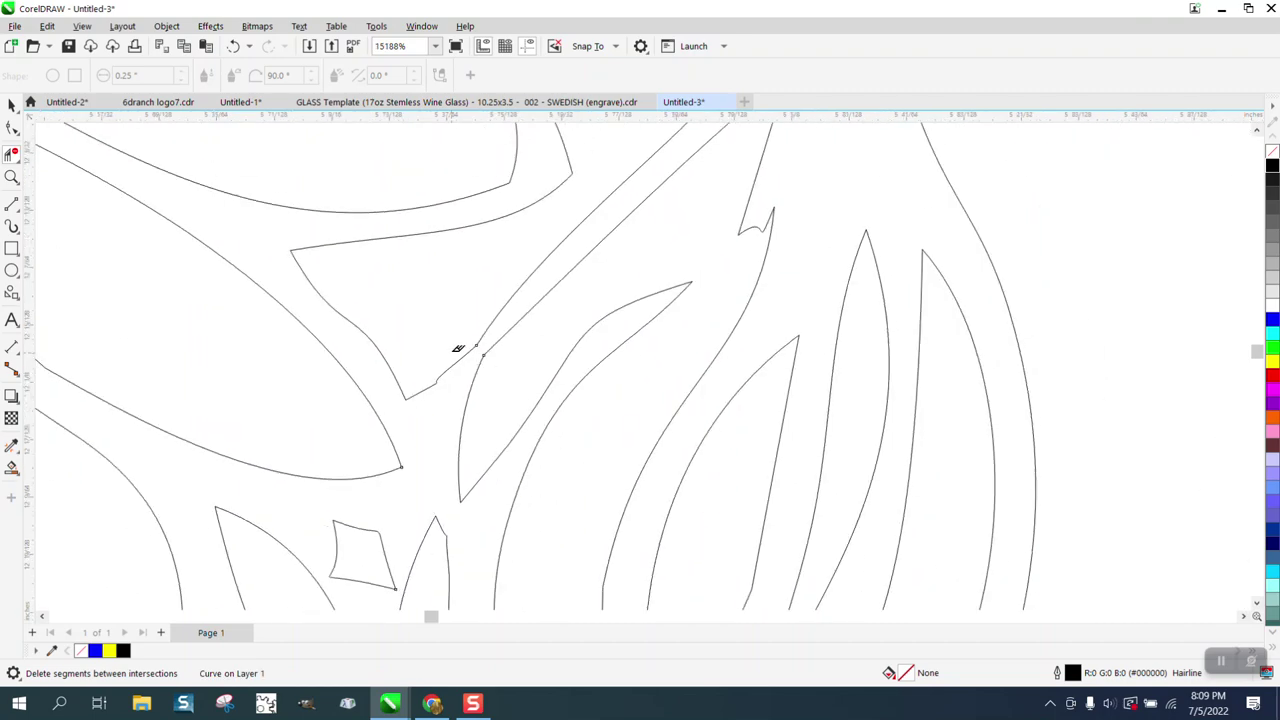
Fill all objects of the line-art logo with black to preview the result, and undo the fill
{"action": "scroll", "coordinate": [458, 346], "scroll_direction": "down", "scroll_amount": 1}
{"action": "scroll", "coordinate": [510, 347], "scroll_direction": "down", "scroll_amount": 3}
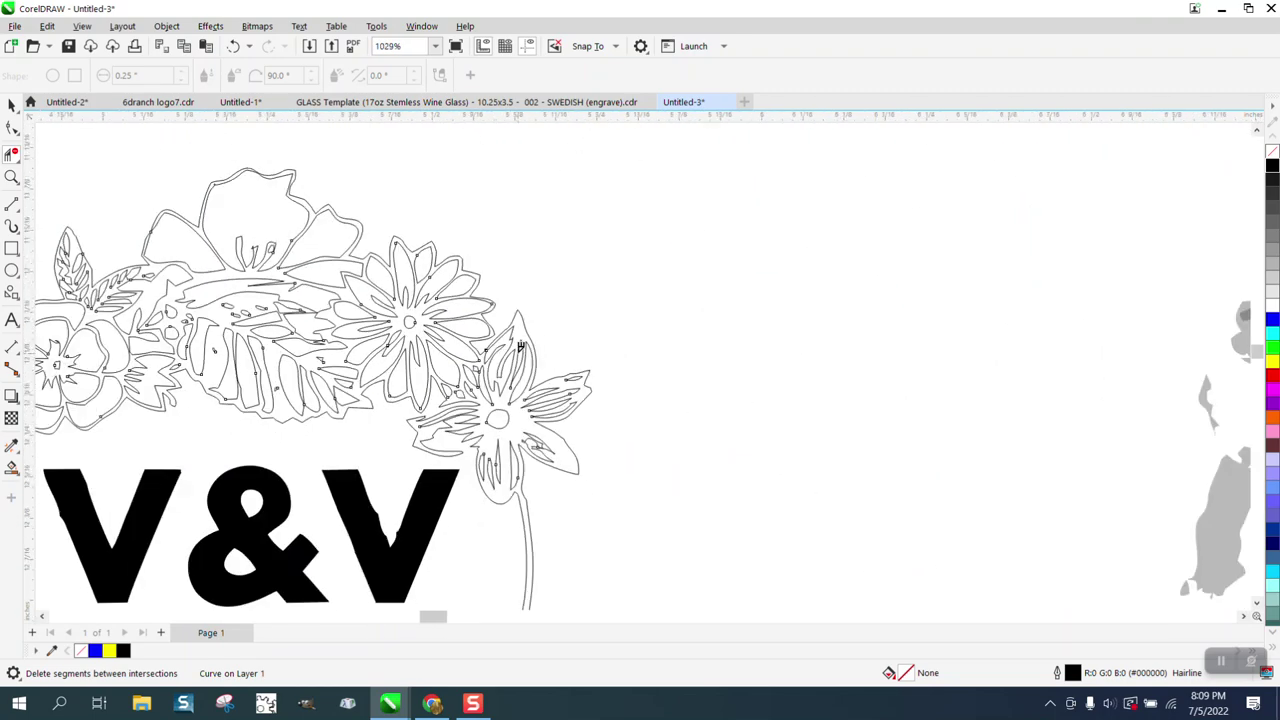
{"action": "left_click", "coordinate": [12, 108]}
{"action": "scroll", "coordinate": [359, 239], "scroll_direction": "down", "scroll_amount": 4}
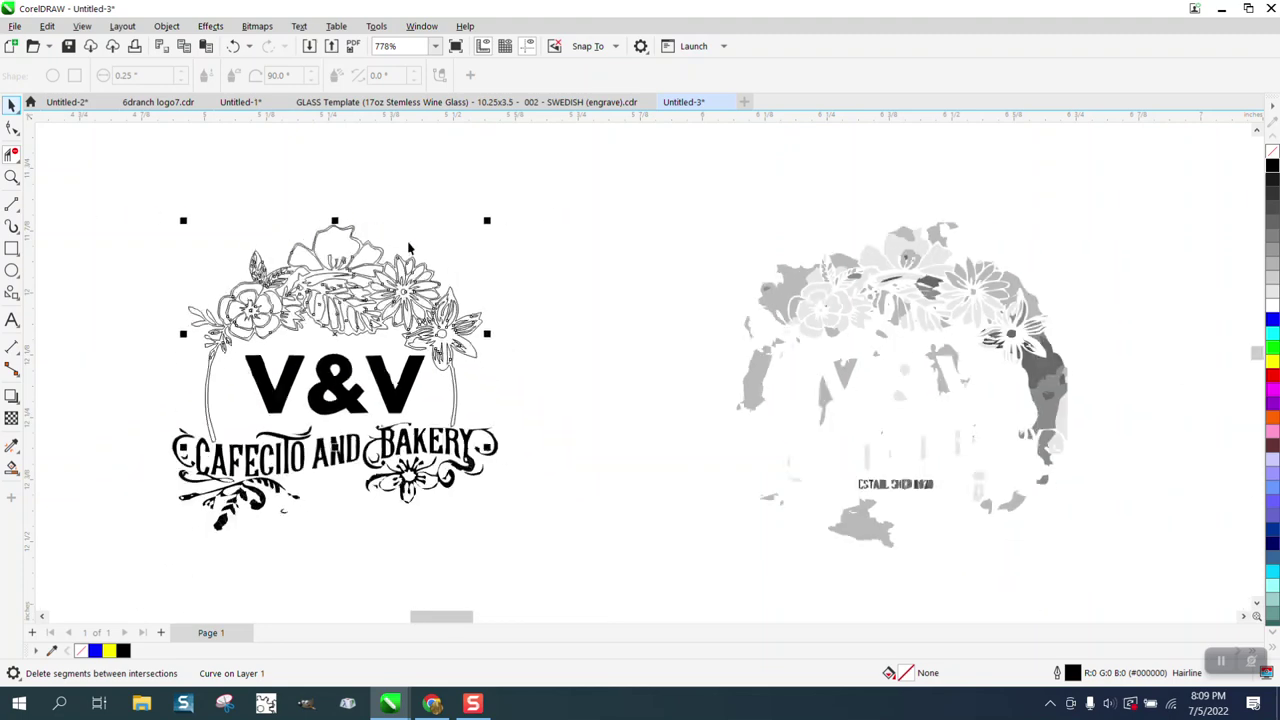
{"action": "left_click_drag", "start_coordinate": [620, 592], "coordinate": [620, 592]}
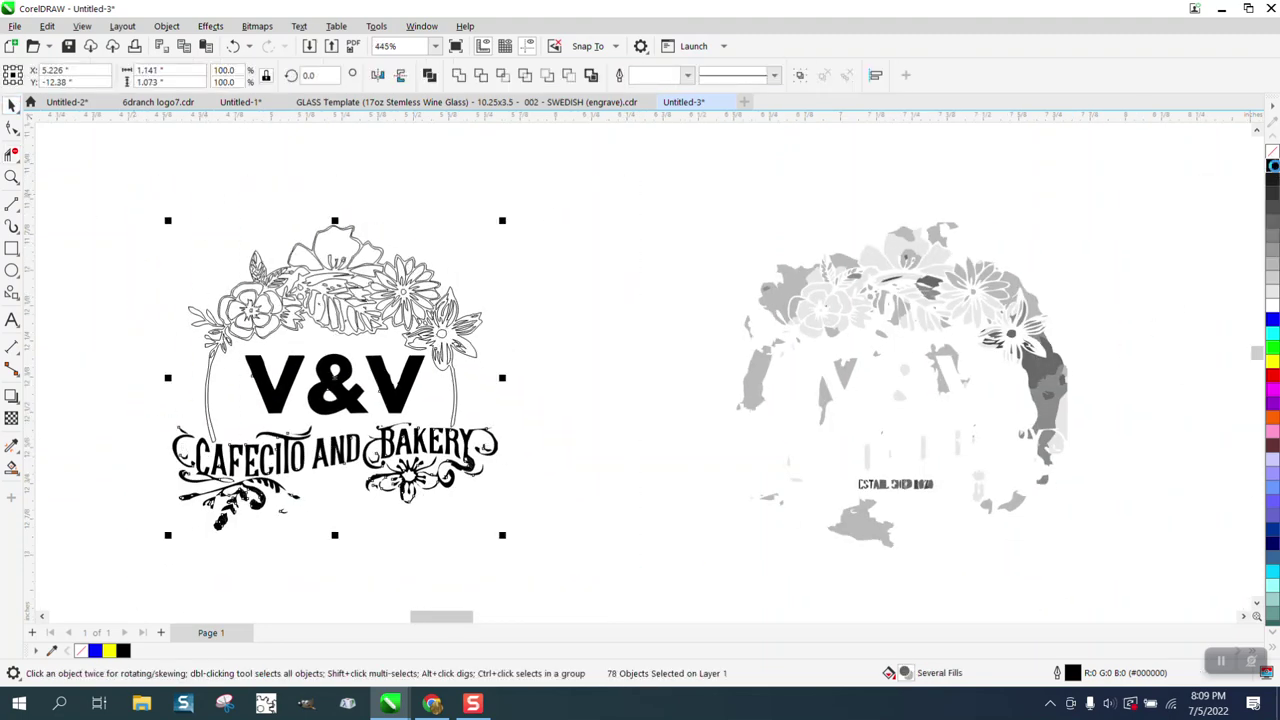
{"action": "left_click", "coordinate": [1272, 166]}
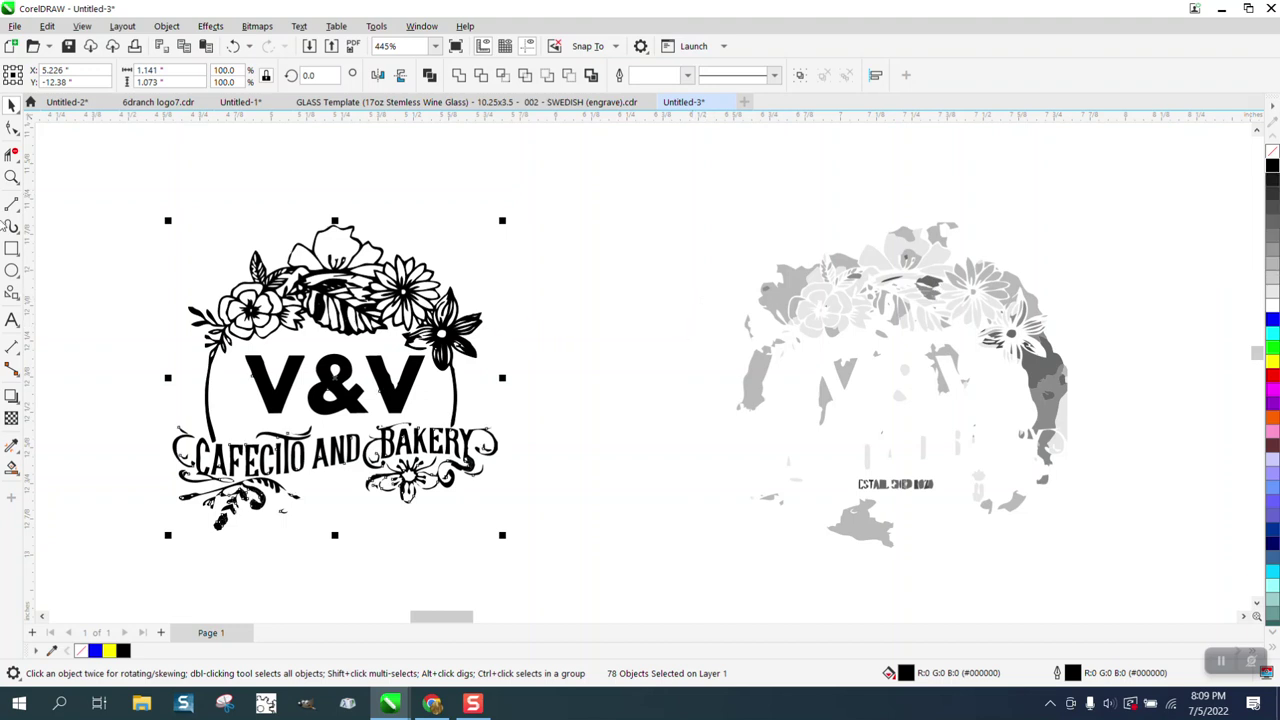
{"action": "left_click", "coordinate": [11, 177]}
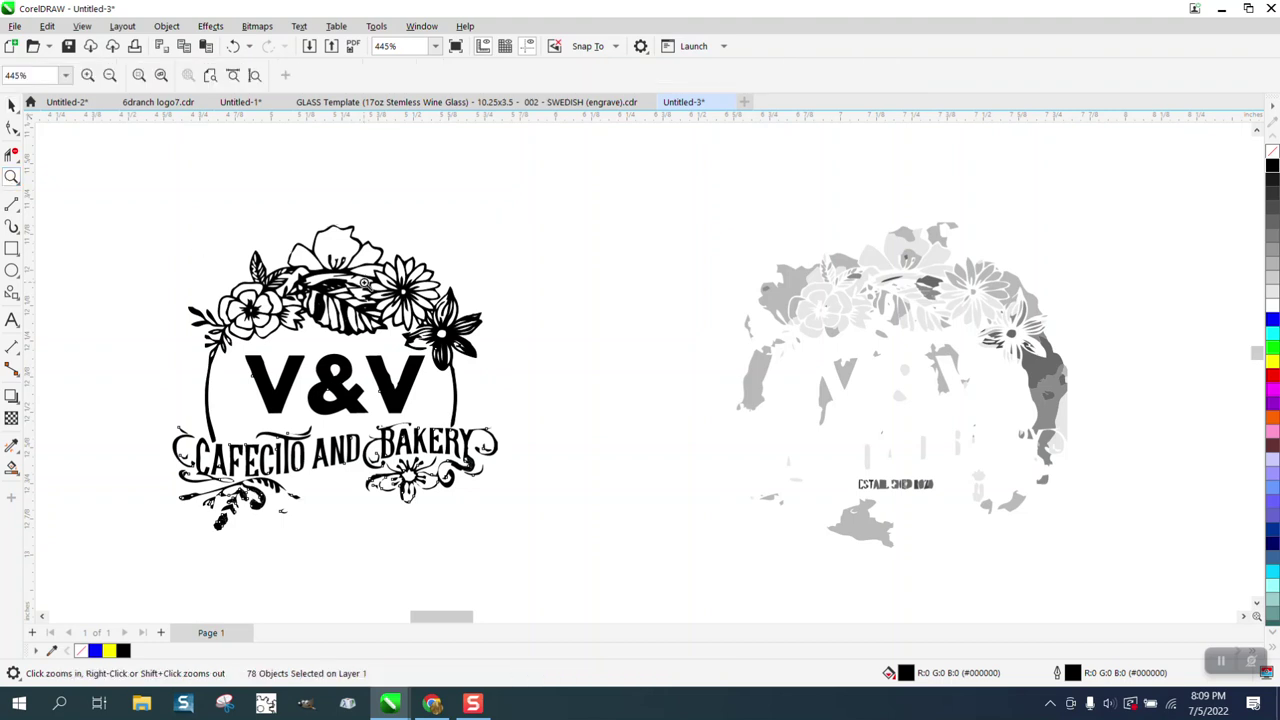
{"action": "left_click", "coordinate": [232, 46]}
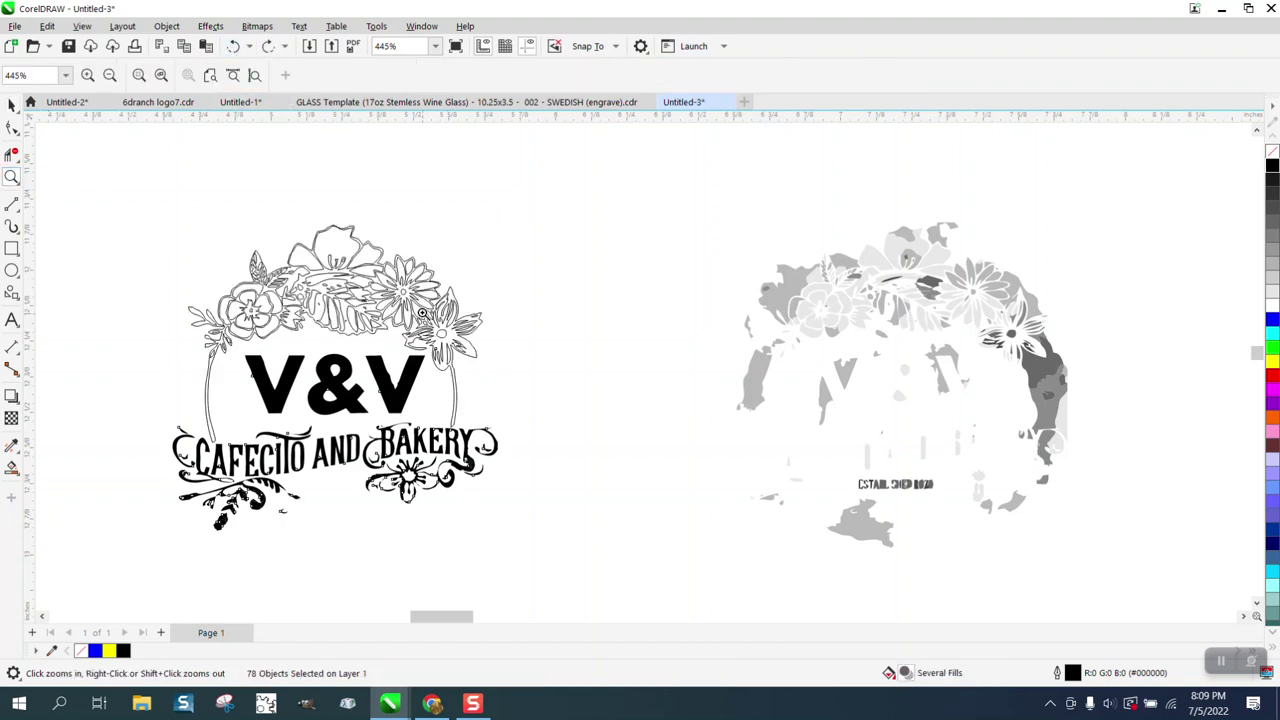
Round off the center of the lower-right flower using the Smooth tool with a 0.05-inch nib
{"action": "left_click_drag", "start_coordinate": [430, 318], "coordinate": [508, 366]}
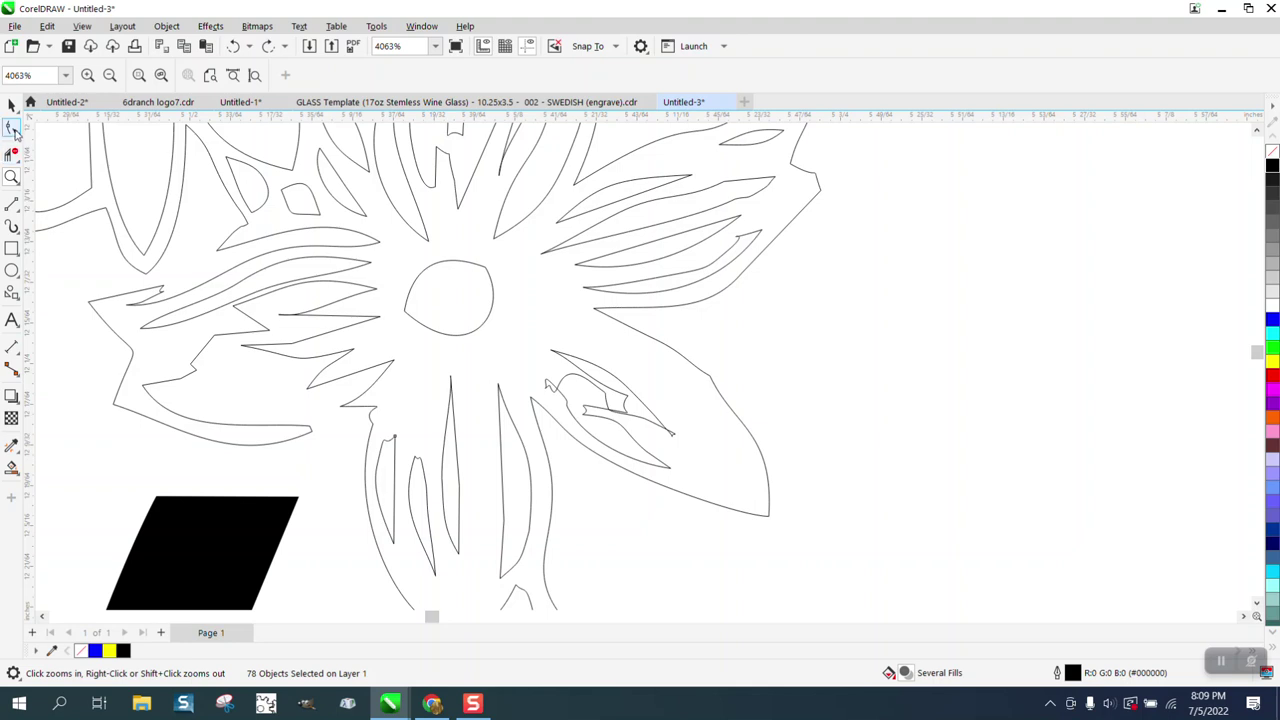
{"action": "left_click", "coordinate": [13, 128]}
{"action": "left_click", "coordinate": [20, 135]}
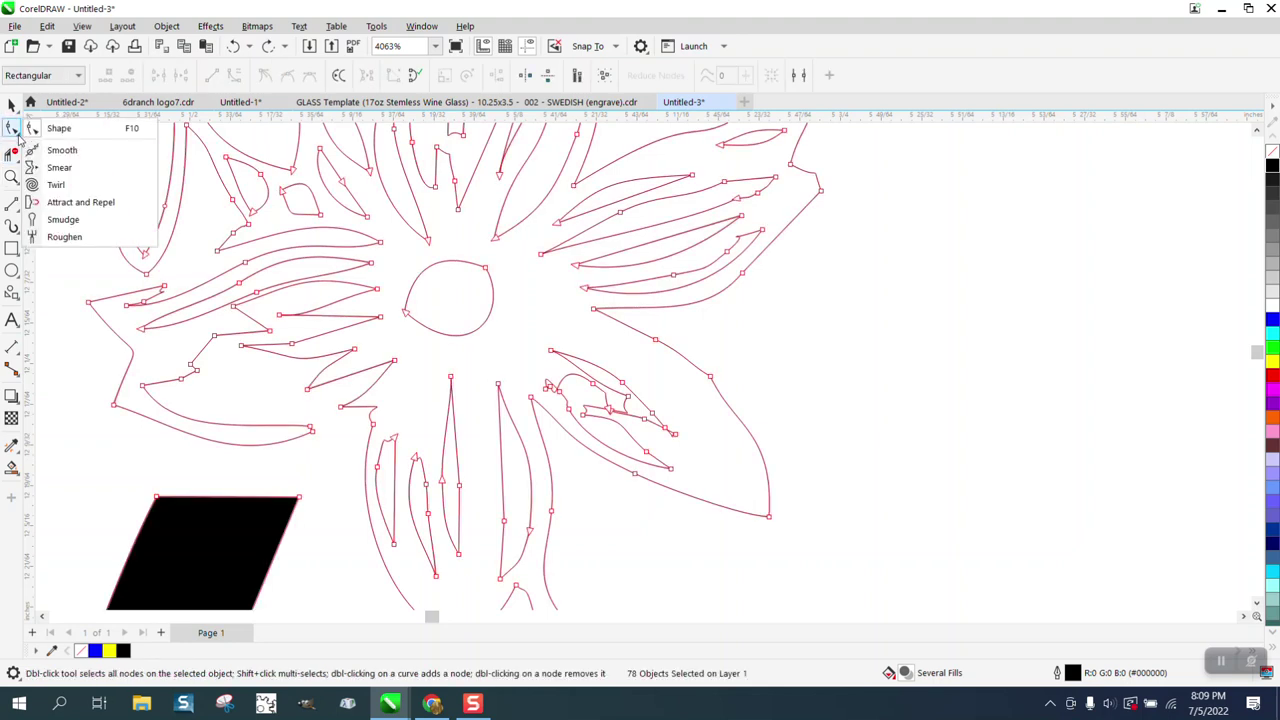
{"action": "left_click", "coordinate": [65, 131]}
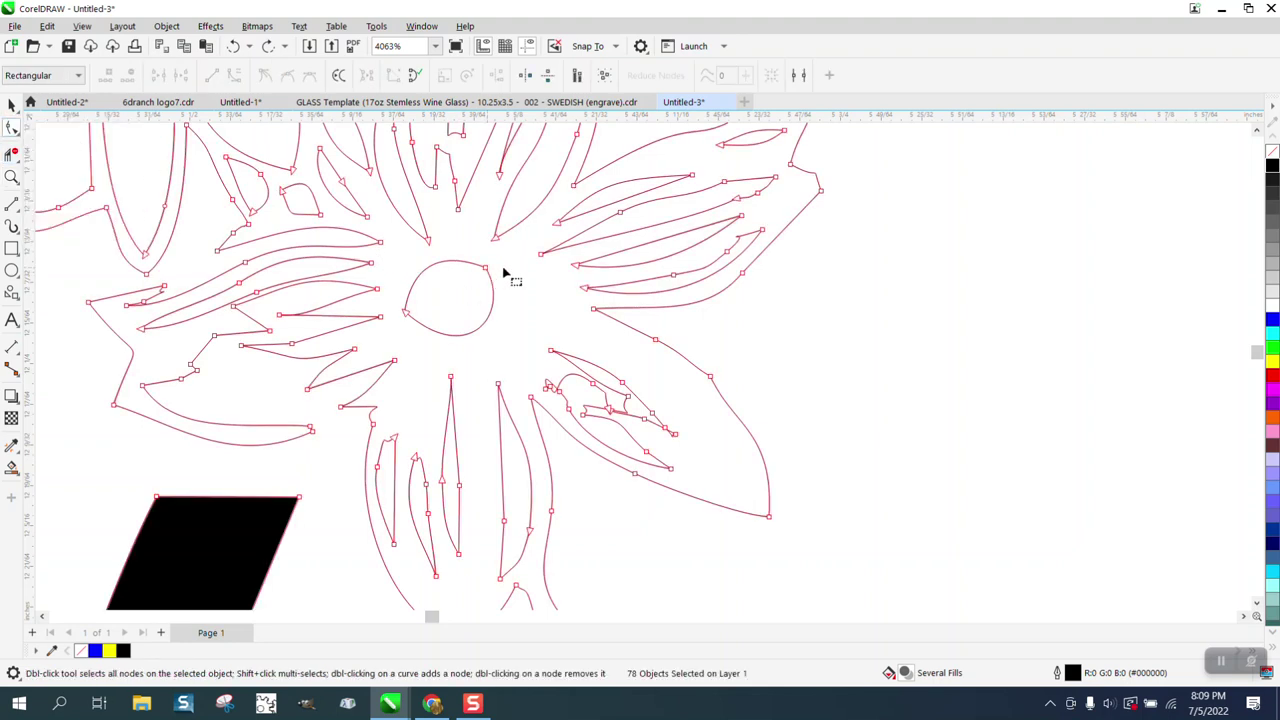
{"action": "left_click", "coordinate": [20, 135]}
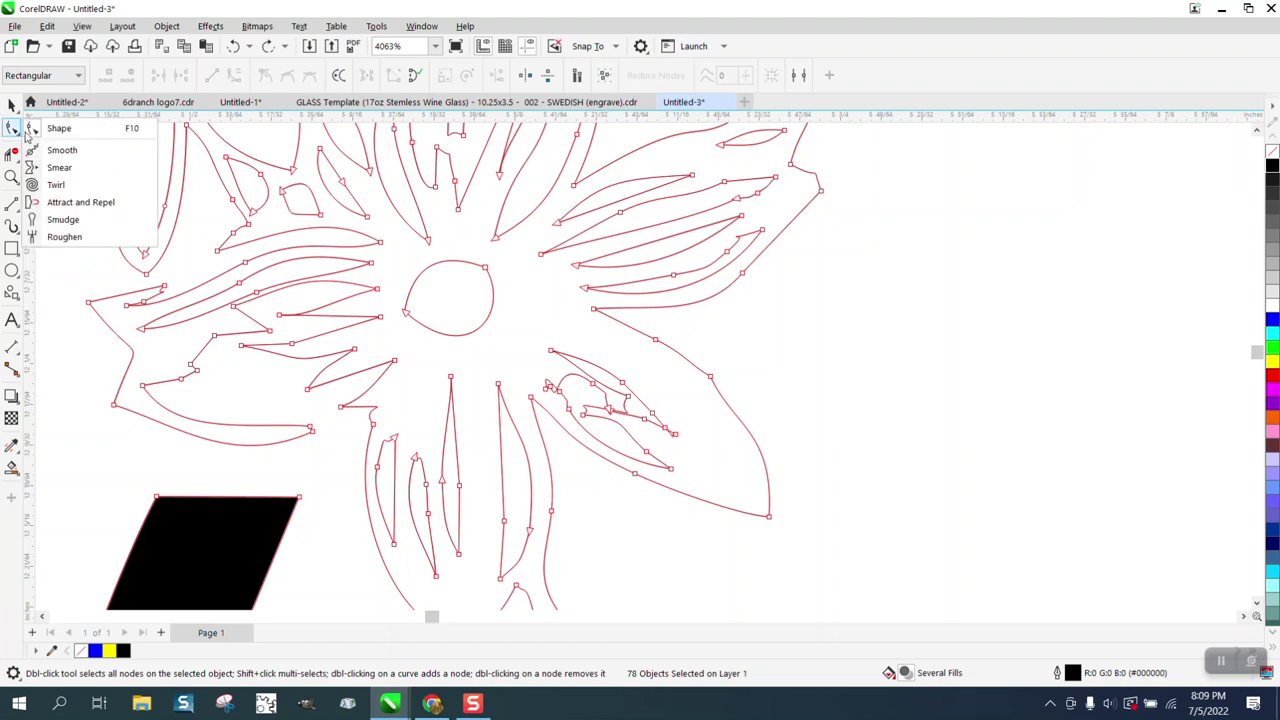
{"action": "left_click", "coordinate": [60, 151]}
{"action": "mouse_move", "coordinate": [469, 309]}
{"action": "left_mouse_down"}
{"action": "mouse_move", "coordinate": [486, 273]}
{"action": "mouse_move", "coordinate": [460, 268]}
{"action": "mouse_move", "coordinate": [417, 288]}
{"action": "mouse_move", "coordinate": [408, 313]}
{"action": "mouse_move", "coordinate": [437, 338]}
{"action": "mouse_move", "coordinate": [475, 342]}
{"action": "mouse_move", "coordinate": [492, 310]}
{"action": "mouse_move", "coordinate": [466, 268]}
{"action": "mouse_move", "coordinate": [419, 281]}
{"action": "mouse_move", "coordinate": [483, 331]}
{"action": "left_mouse_up"}
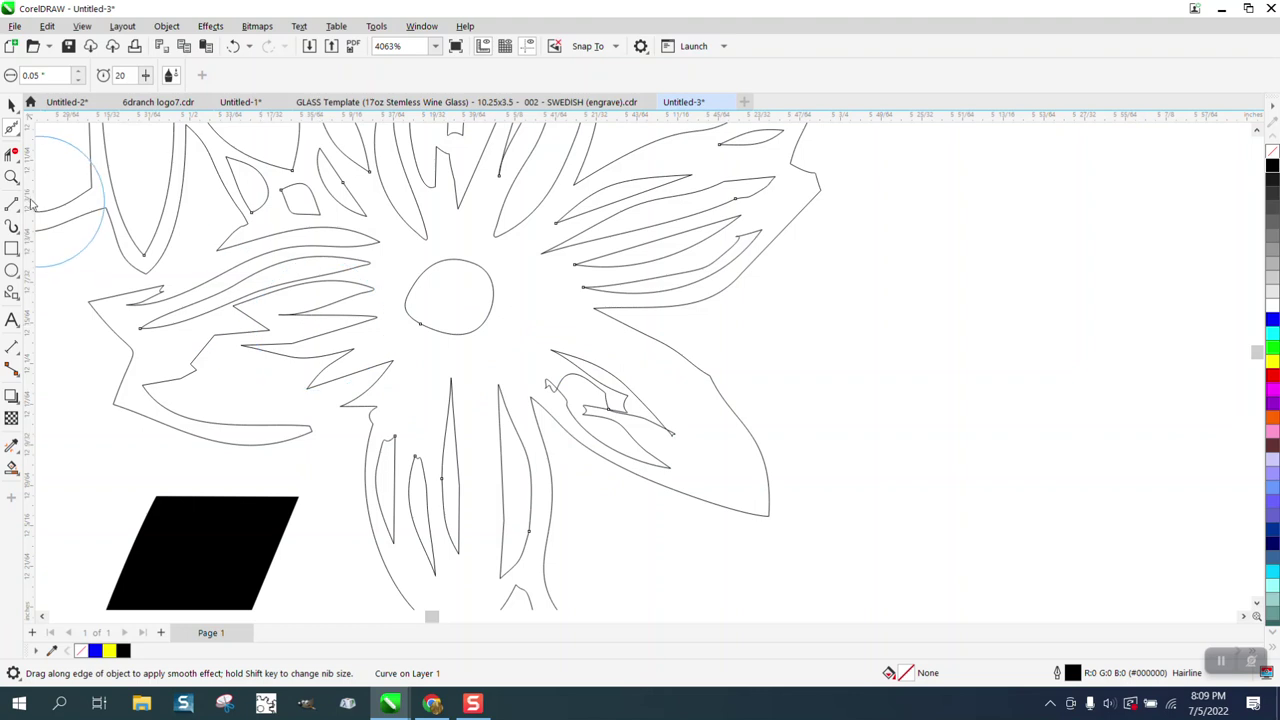
Trim the crossed loops at the ends of the inner detail shapes in the flower's lower-right petal, undoing any excess trim
{"action": "left_click", "coordinate": [11, 177]}
{"action": "left_click_drag", "start_coordinate": [535, 347], "coordinate": [721, 485]}
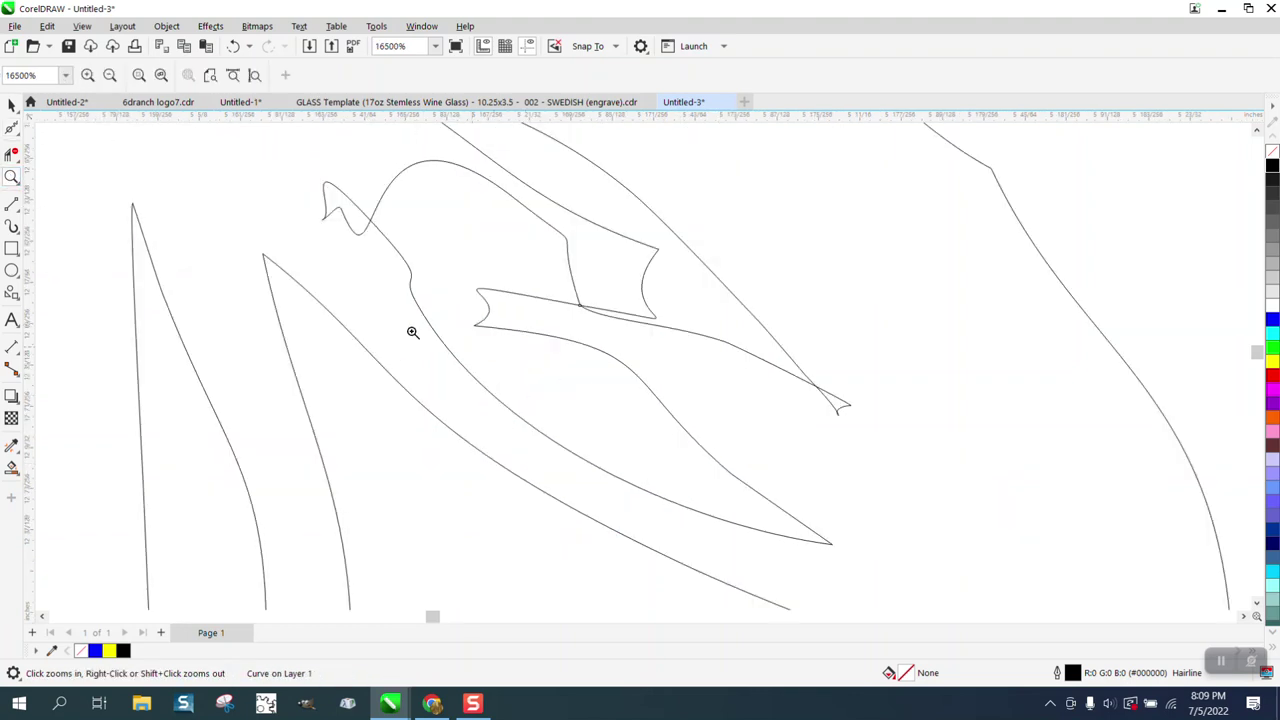
{"action": "left_click", "coordinate": [11, 153]}
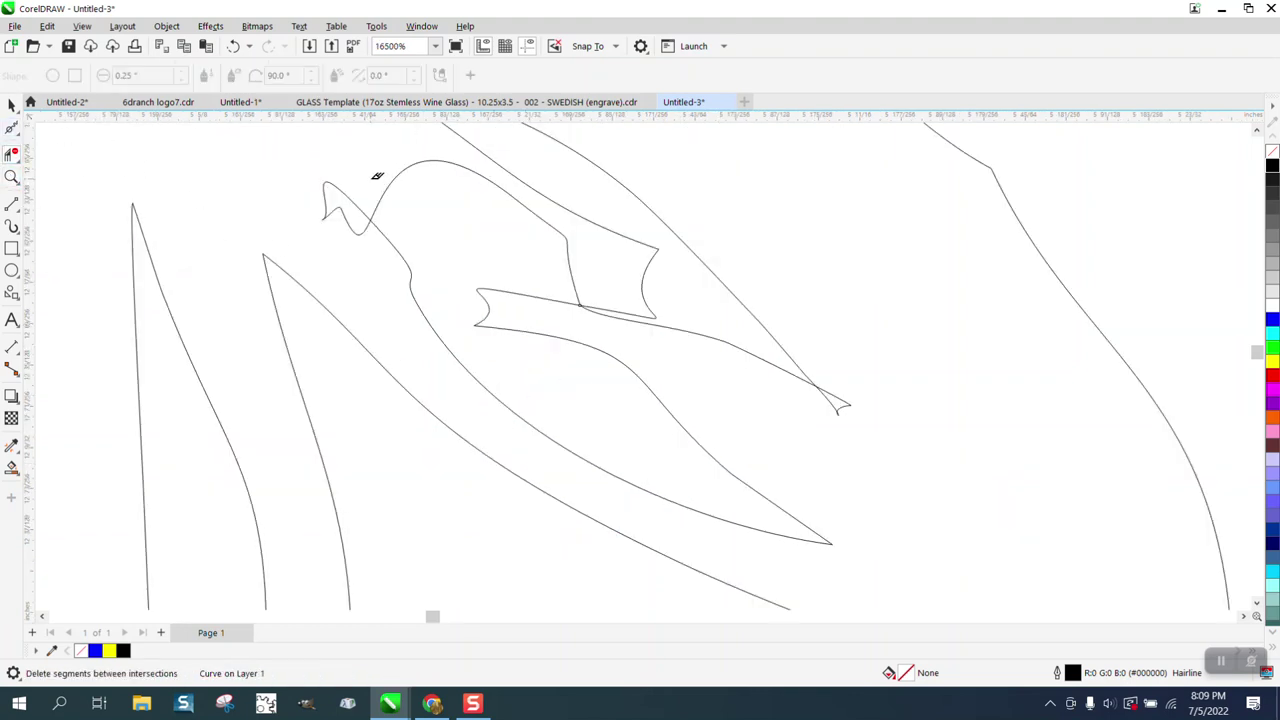
{"action": "left_click", "coordinate": [342, 217]}
{"action": "left_click", "coordinate": [836, 414]}
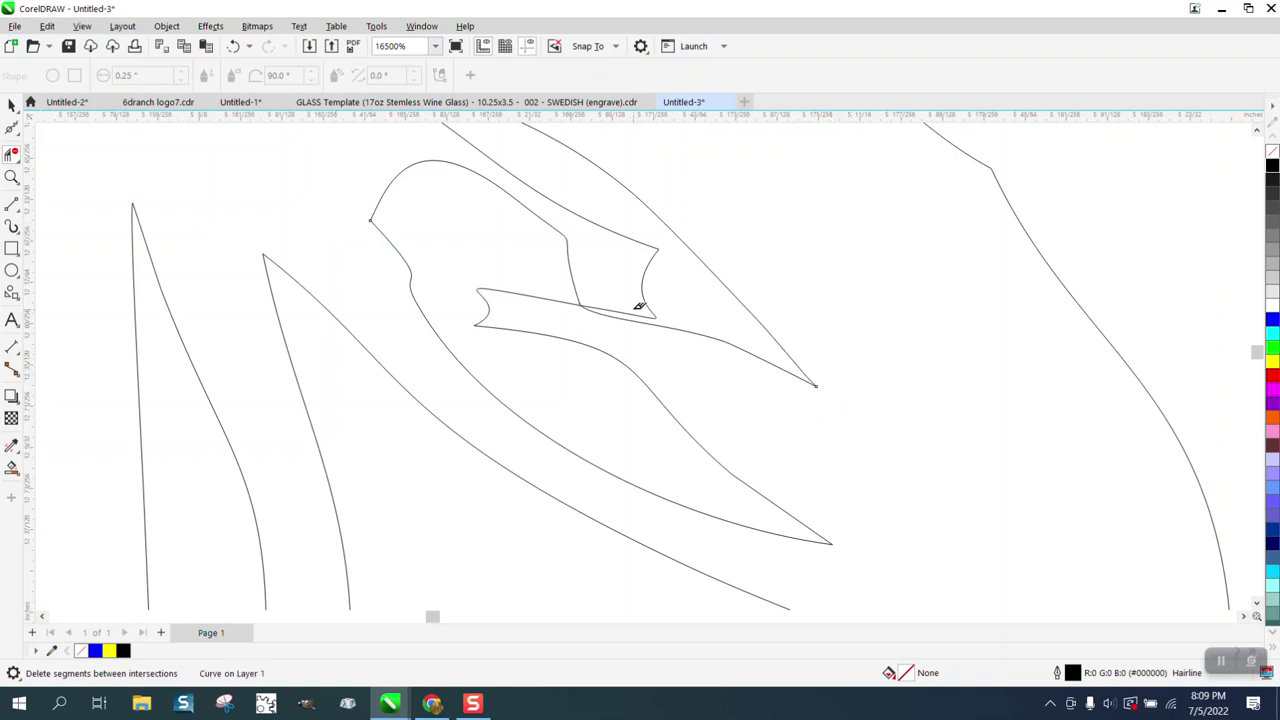
{"action": "left_click", "coordinate": [634, 311]}
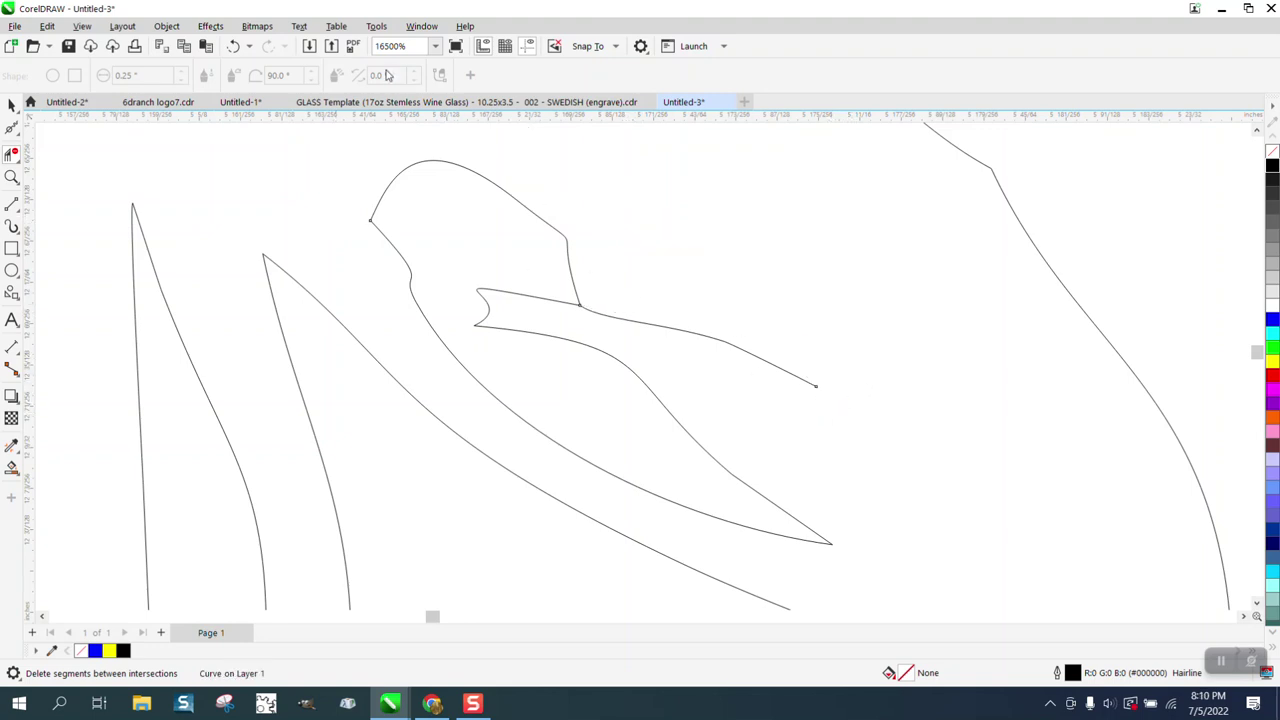
{"action": "left_click", "coordinate": [235, 48]}
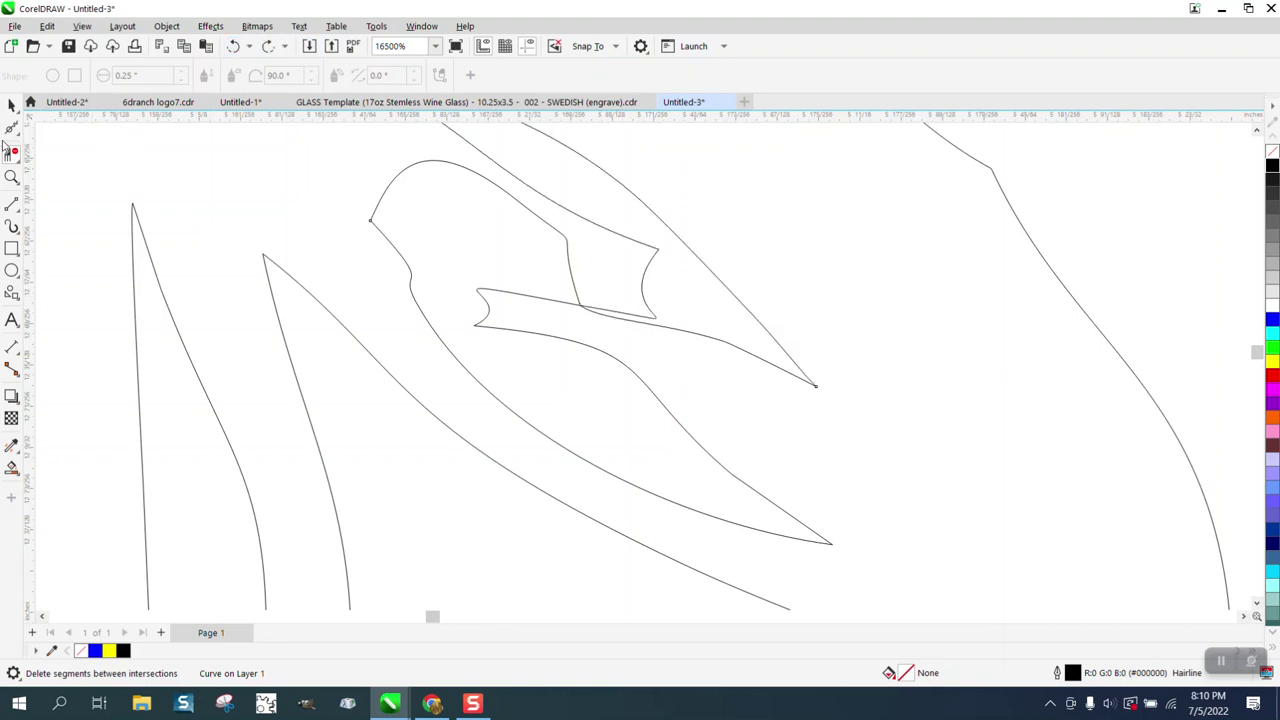
Reshape the lower line of the petal's upper detail so it crosses the notched edge, and trim the overlapping segment
{"action": "left_click", "coordinate": [18, 136]}
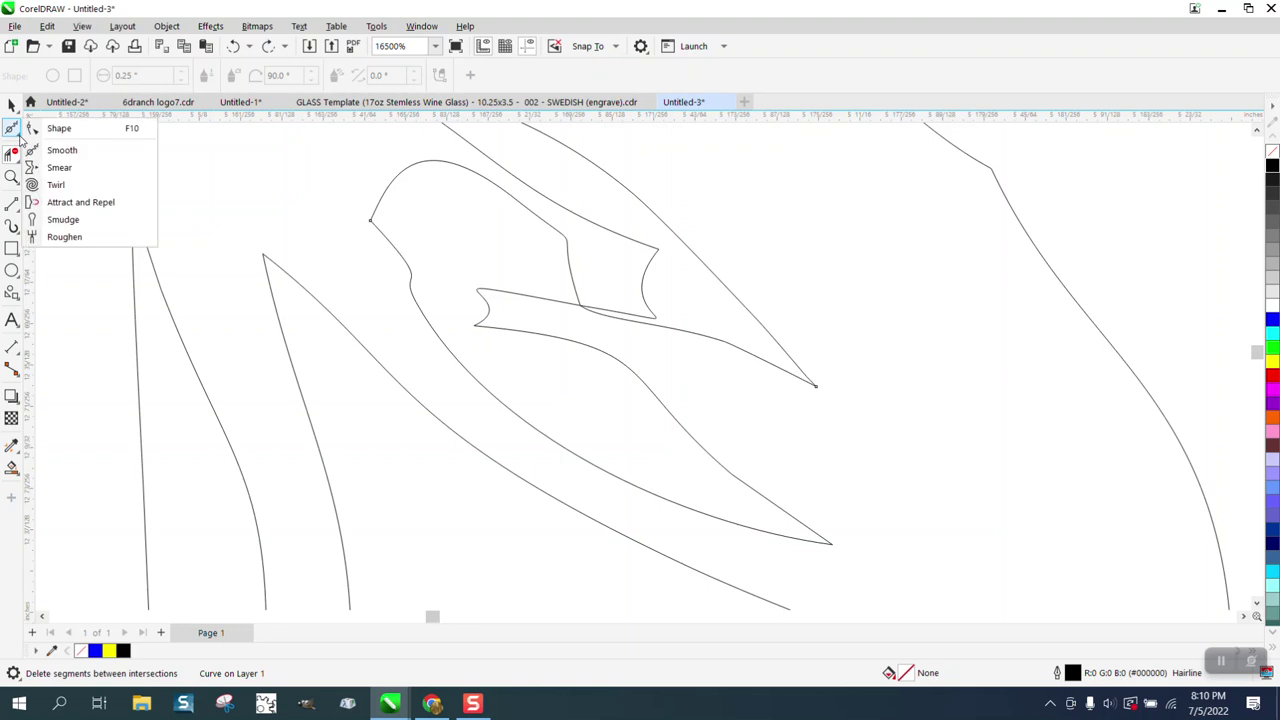
{"action": "left_click", "coordinate": [58, 126]}
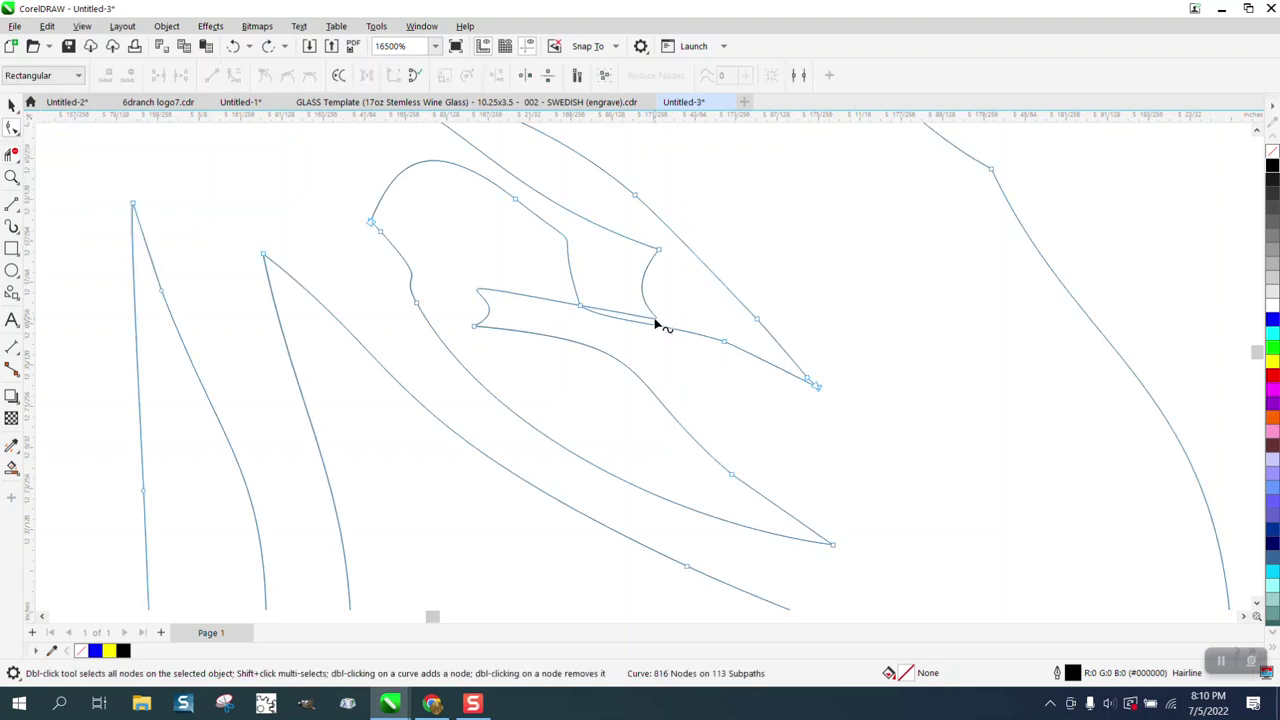
{"action": "left_click_drag", "start_coordinate": [727, 345], "coordinate": [603, 301]}
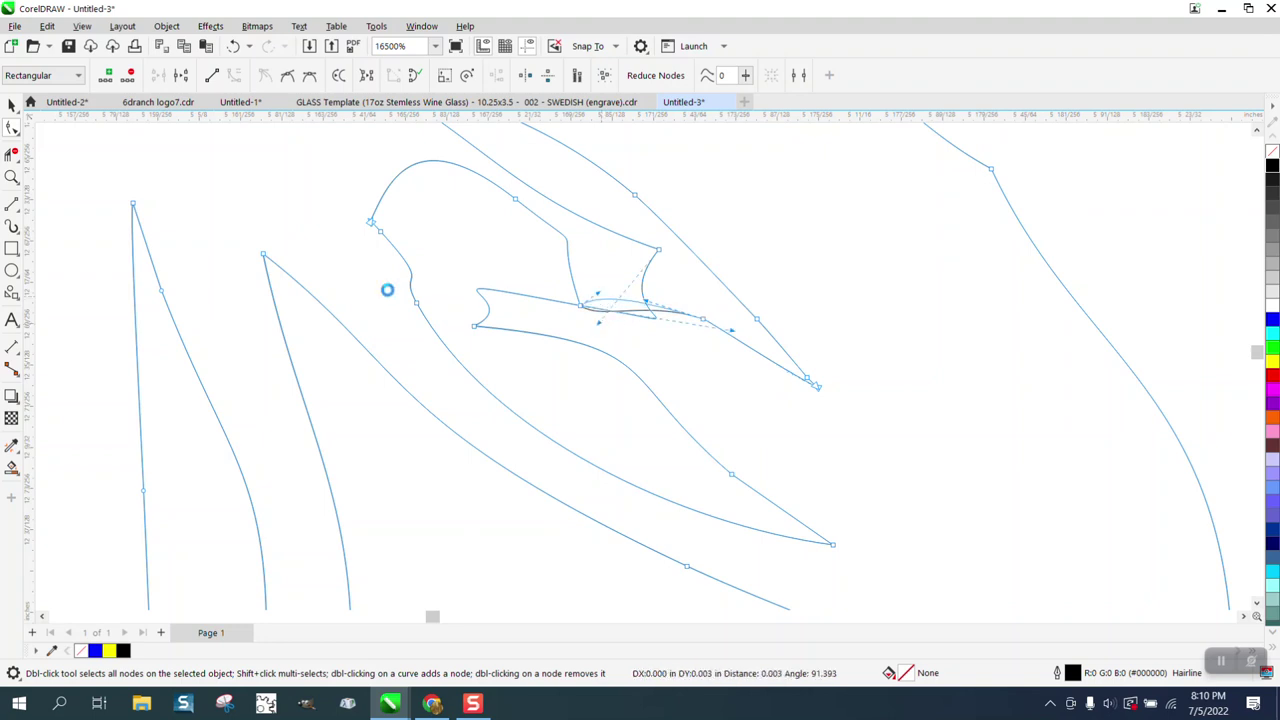
{"action": "left_click", "coordinate": [12, 154]}
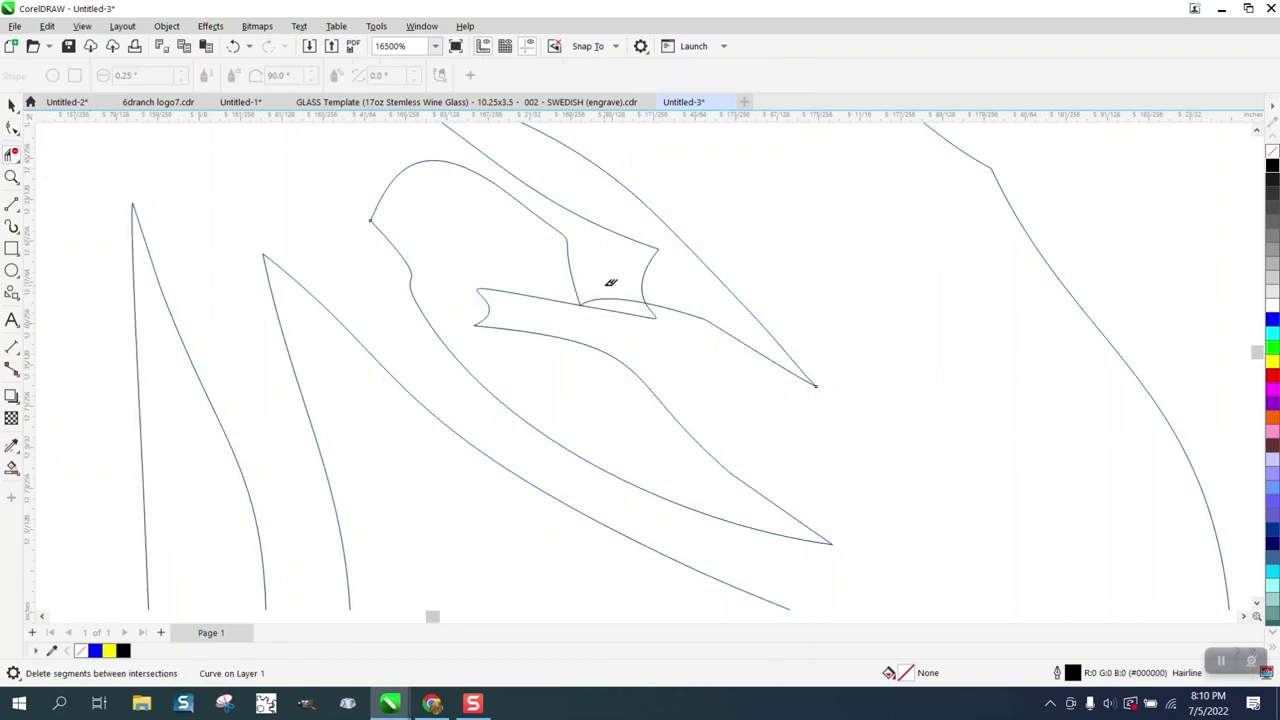
{"action": "left_click", "coordinate": [613, 318]}
Delete the remaining inner detail shapes from the flower's lower-right petal, leaving only its outline
{"action": "scroll", "coordinate": [620, 323], "scroll_direction": "down", "scroll_amount": 3}
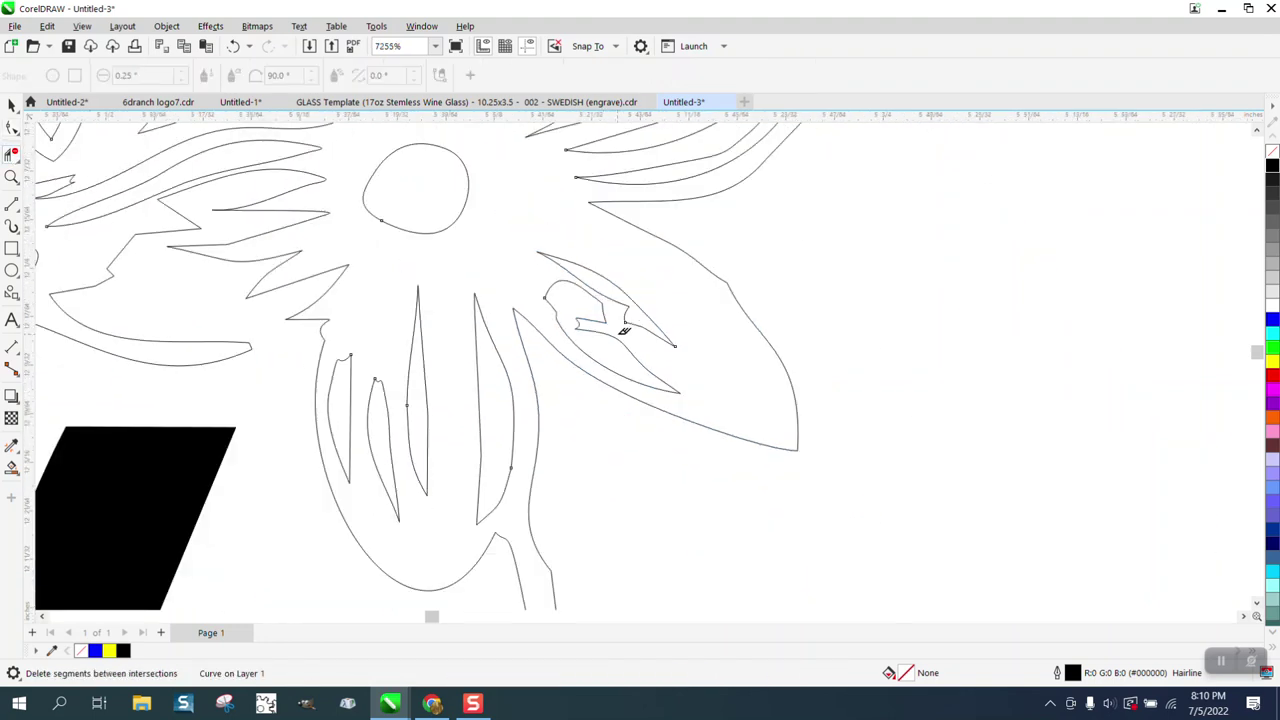
{"action": "scroll", "coordinate": [623, 330], "scroll_direction": "down", "scroll_amount": 3}
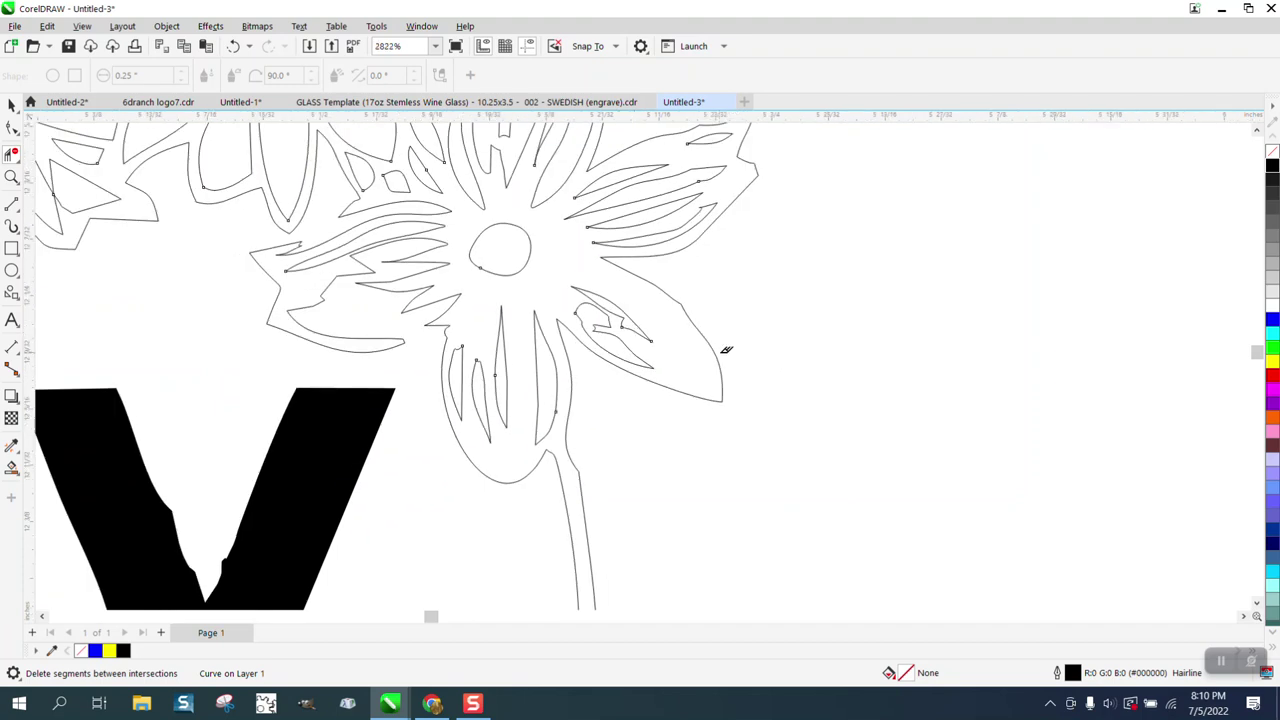
{"action": "left_click", "coordinate": [619, 319]}
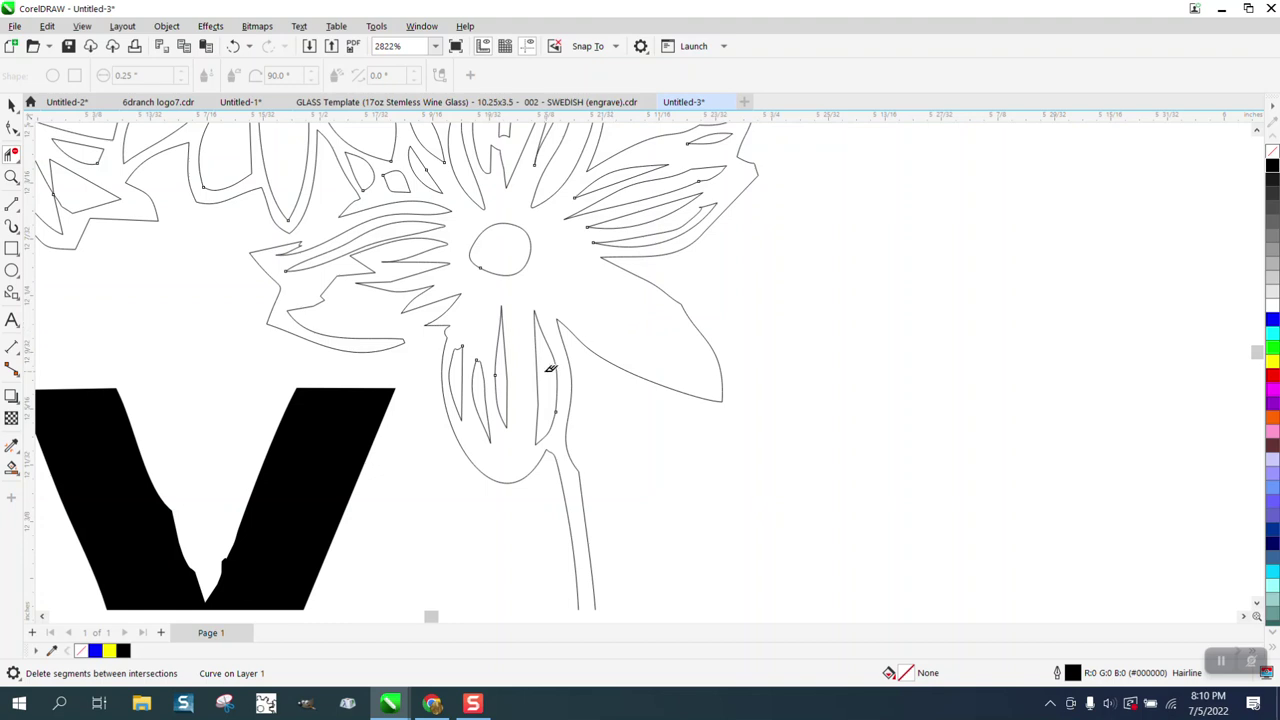
Break the floral line-art curve apart into separate curves
{"action": "left_click", "coordinate": [12, 105]}
{"action": "left_click", "coordinate": [551, 324]}
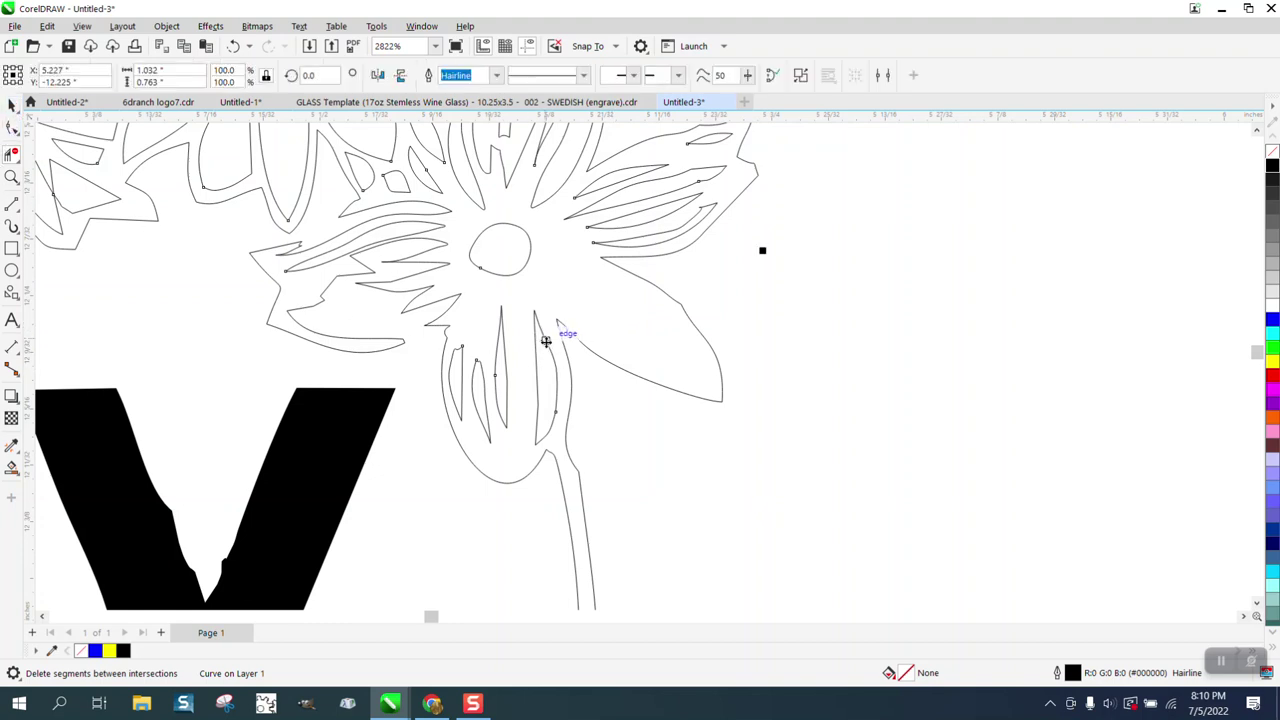
{"action": "left_click", "coordinate": [782, 399]}
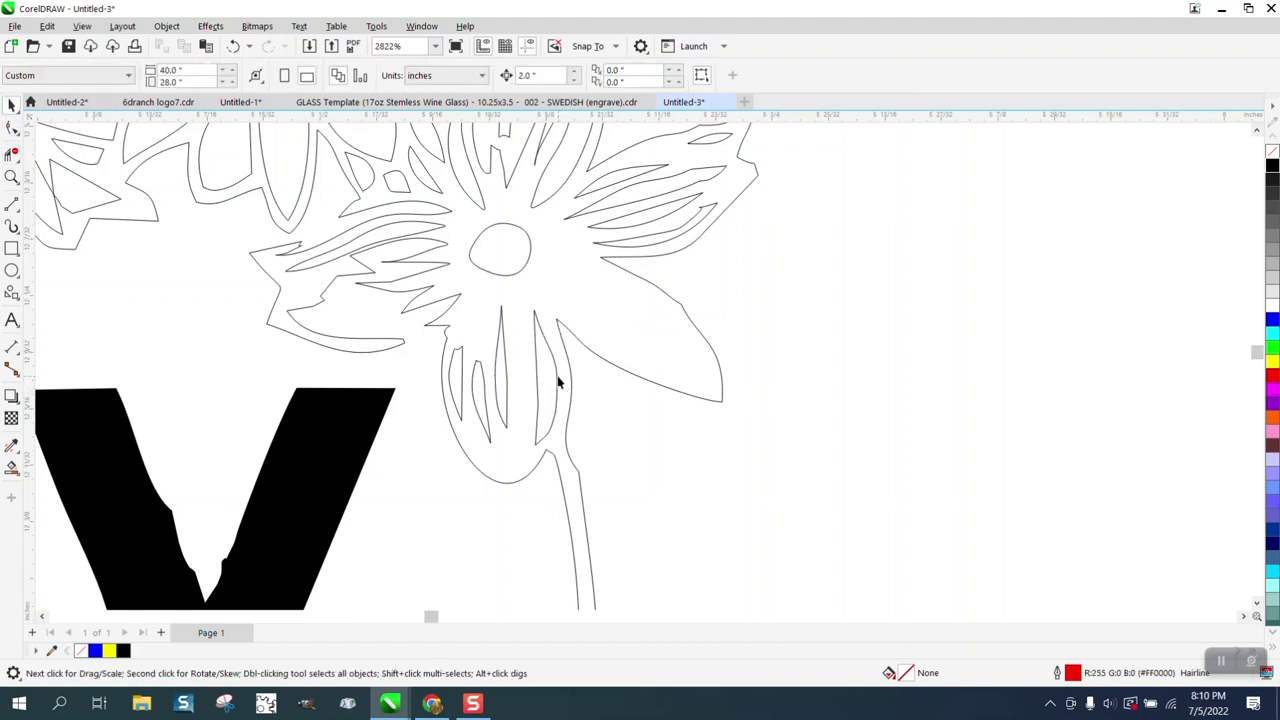
{"action": "left_click", "coordinate": [557, 376]}
{"action": "left_click", "coordinate": [655, 405]}
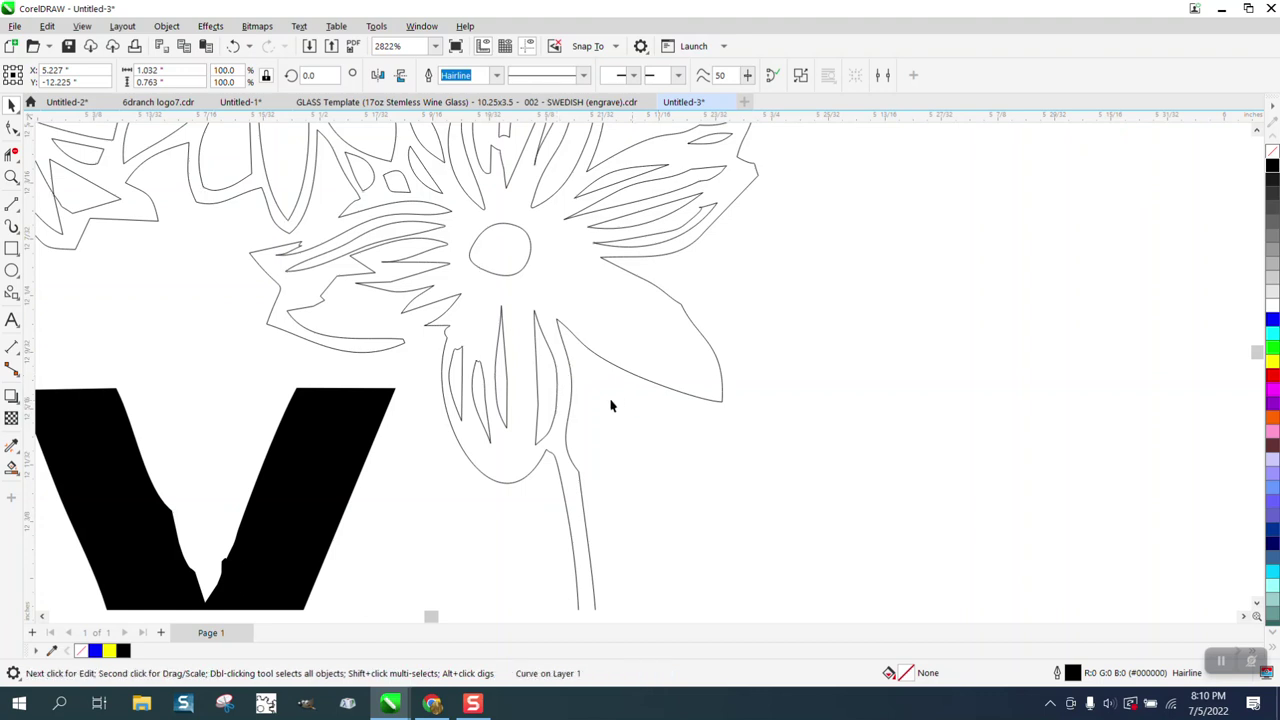
{"action": "left_click", "coordinate": [557, 379]}
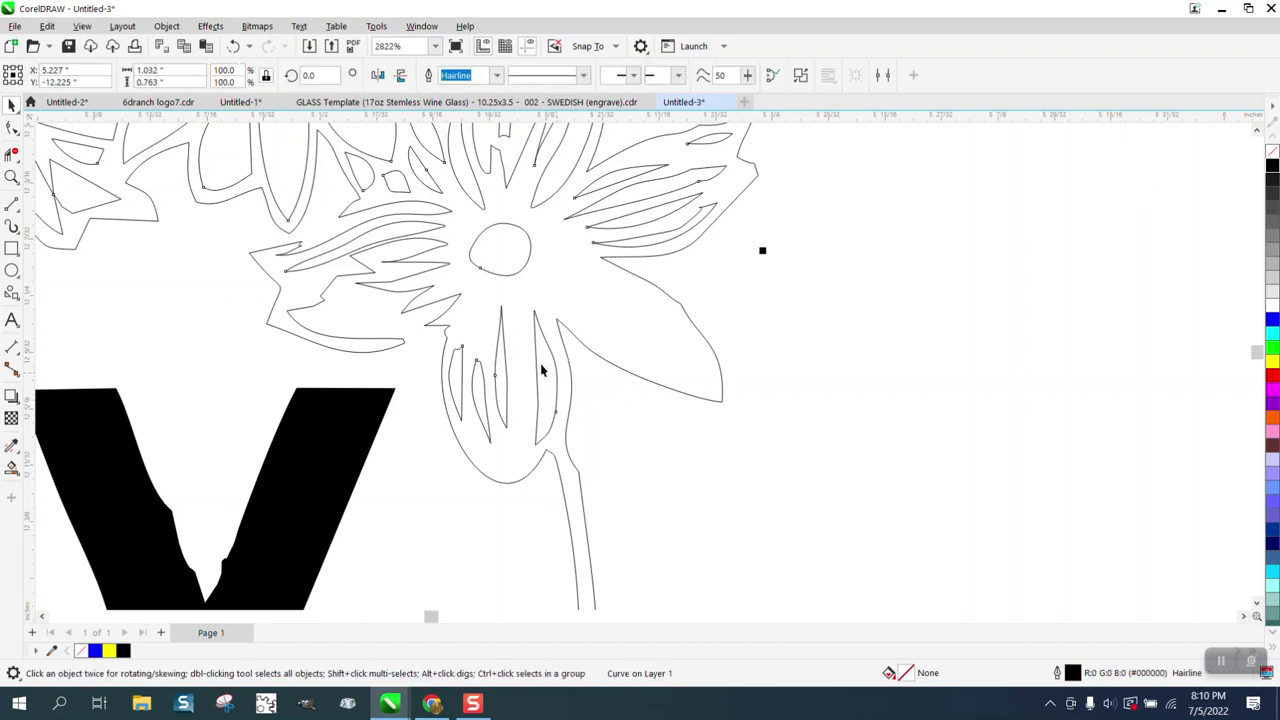
{"action": "left_click", "coordinate": [166, 26]}
{"action": "left_click", "coordinate": [214, 384]}
{"action": "left_click", "coordinate": [677, 423]}
Copy the bottom petal's rightmost sliver into the emptied lower-right petal, rotated about 48.9 degrees and scaled to about 83.8%
{"action": "left_click", "coordinate": [557, 368]}
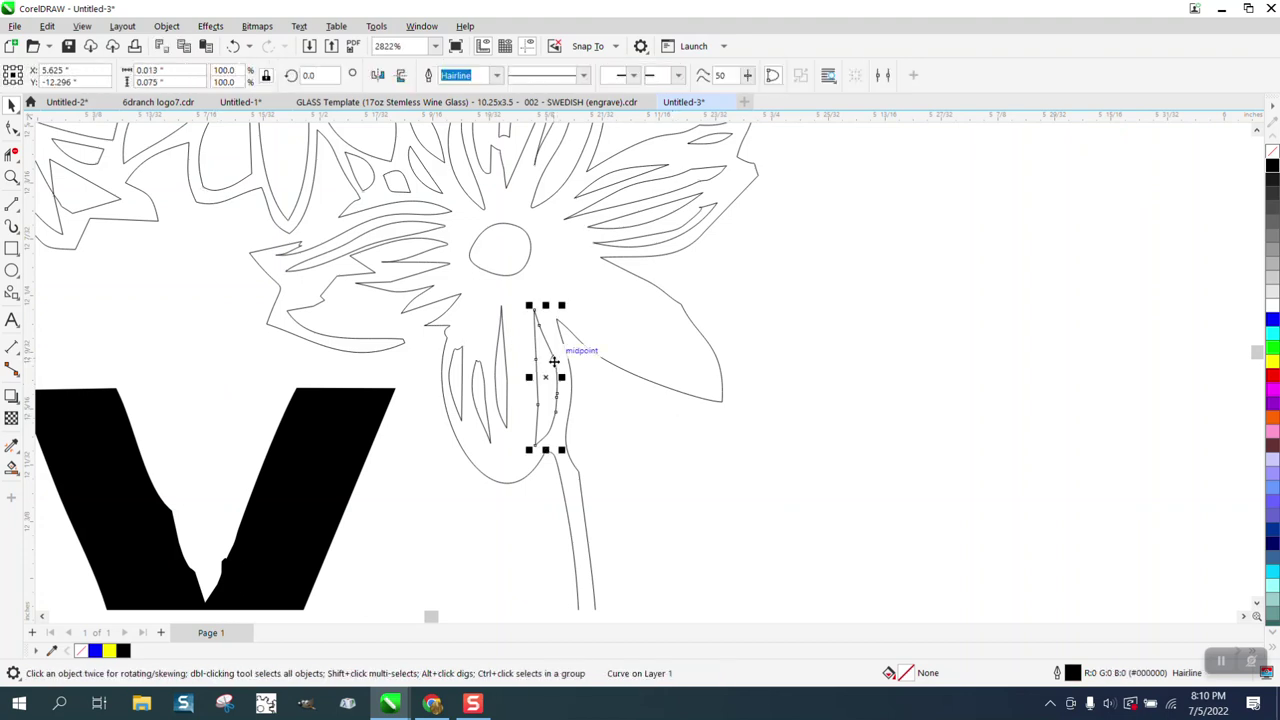
{"action": "left_click_drag", "start_coordinate": [572, 370], "coordinate": [600, 331]}
{"action": "left_click", "coordinate": [600, 331]}
{"action": "left_click_drag", "start_coordinate": [620, 408], "coordinate": [682, 371]}
{"action": "left_click_drag", "start_coordinate": [623, 337], "coordinate": [673, 320]}
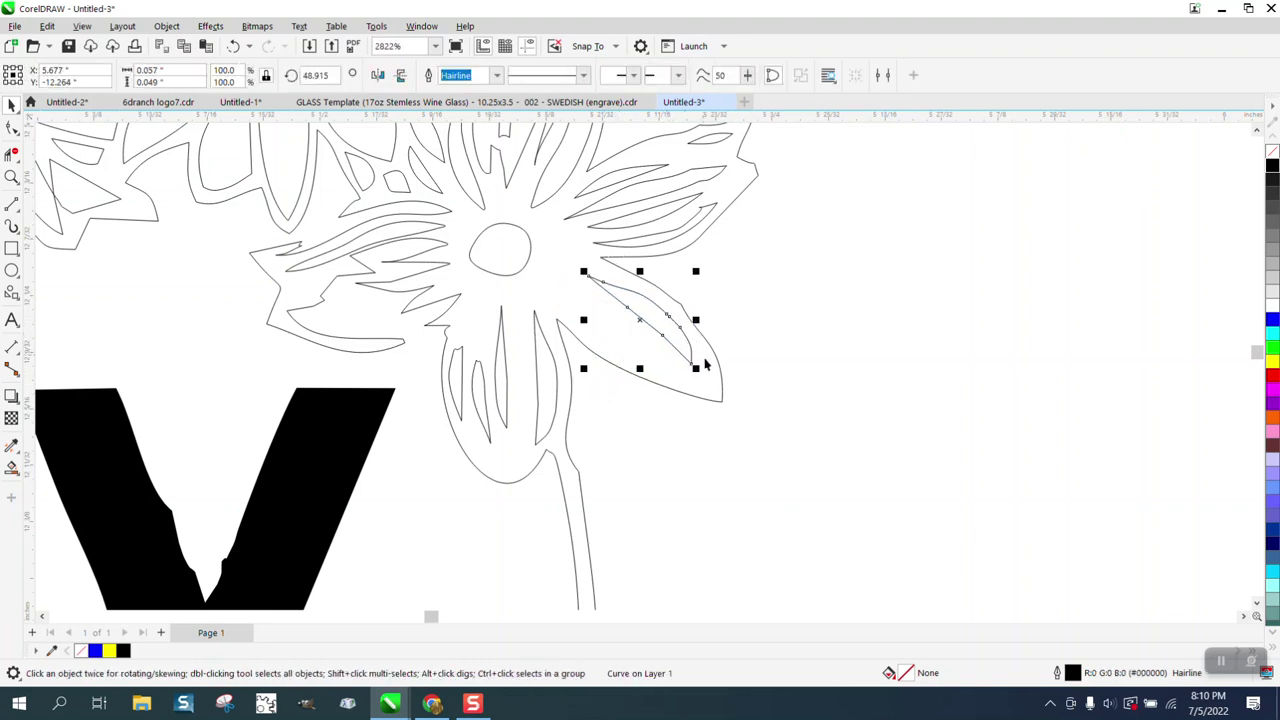
{"action": "left_click_drag", "start_coordinate": [697, 369], "coordinate": [680, 355]}
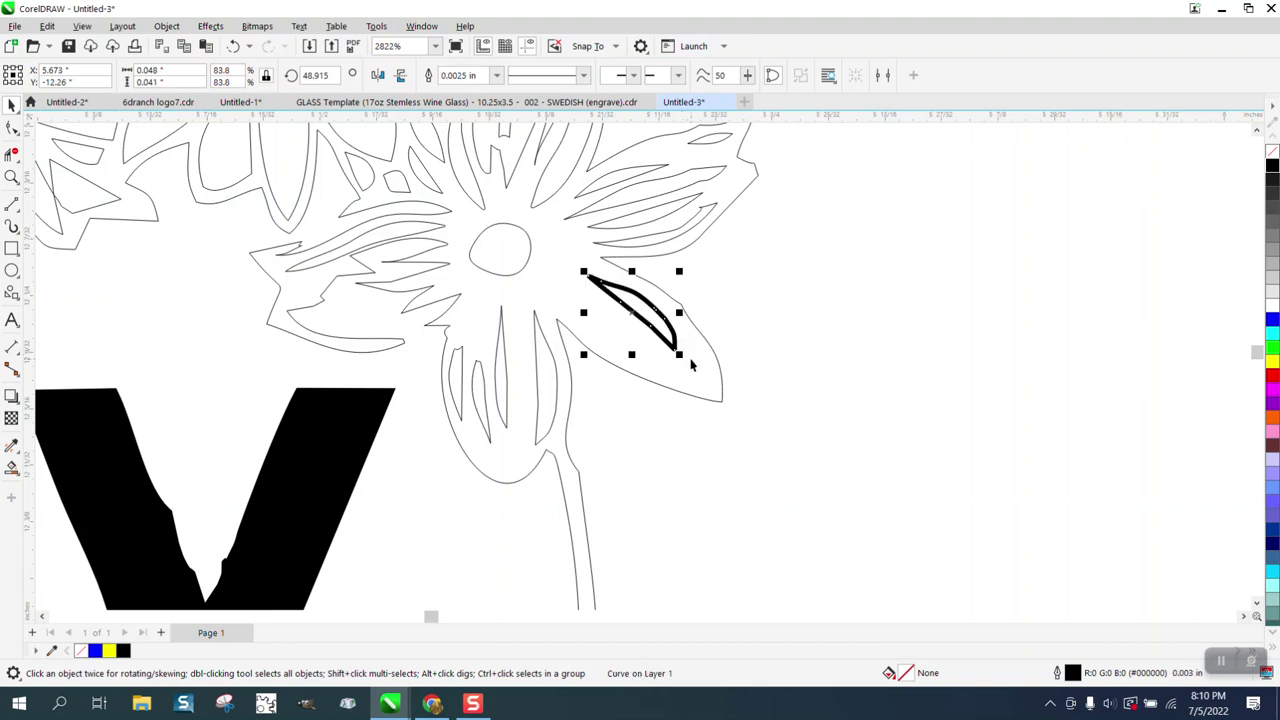
Set the outline width of the sliver copied into the lower-right petal to Hairline, keeping it in place
{"action": "left_click", "coordinate": [507, 368]}
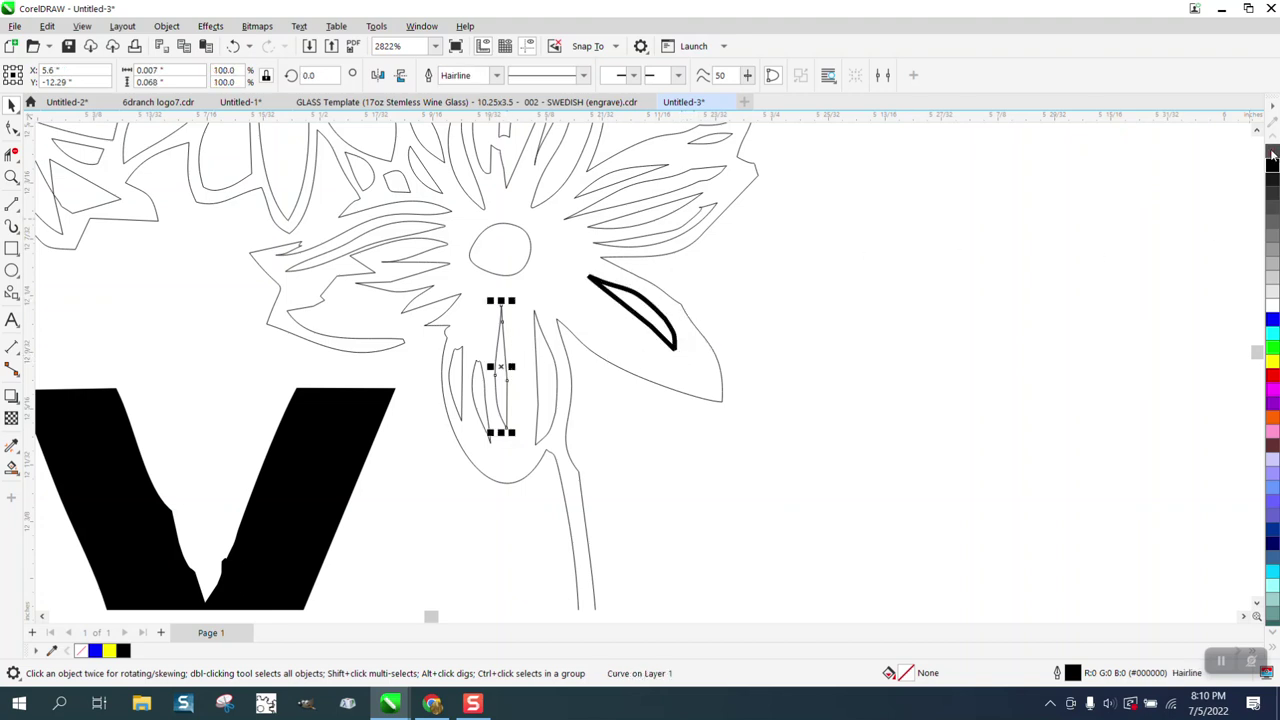
{"action": "left_click", "coordinate": [843, 402]}
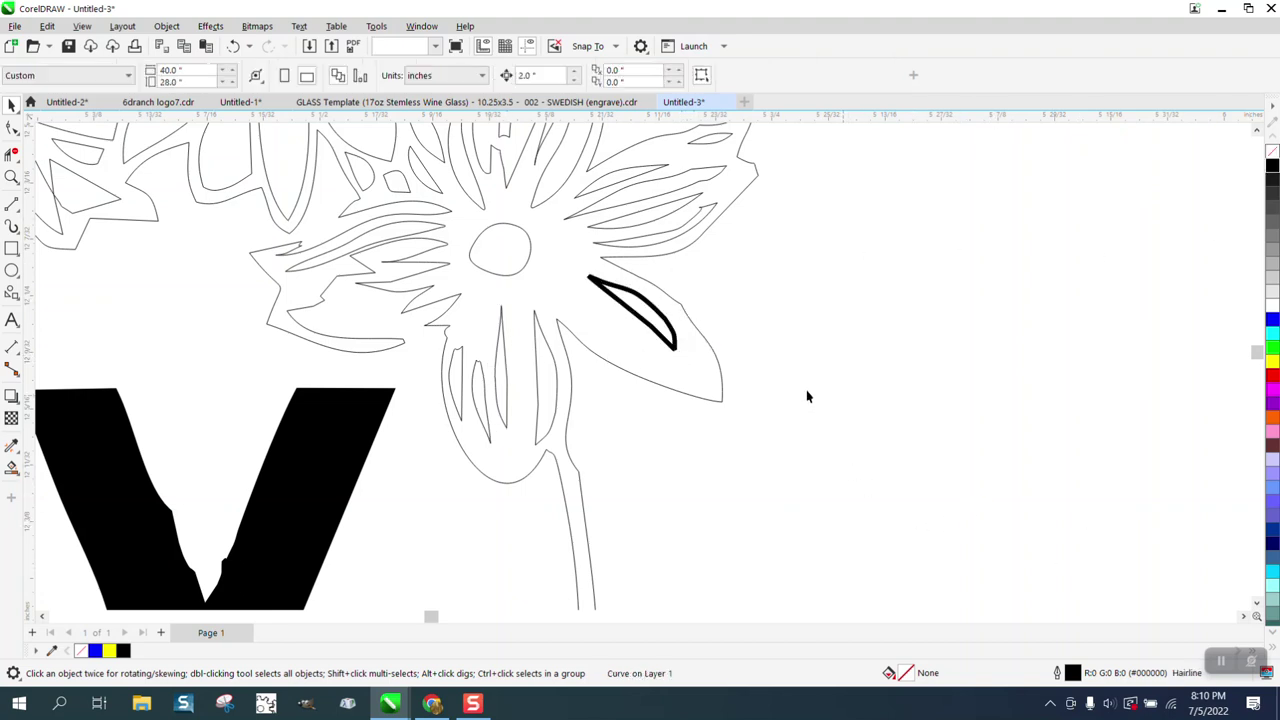
{"action": "left_click_drag", "start_coordinate": [675, 345], "coordinate": [822, 338]}
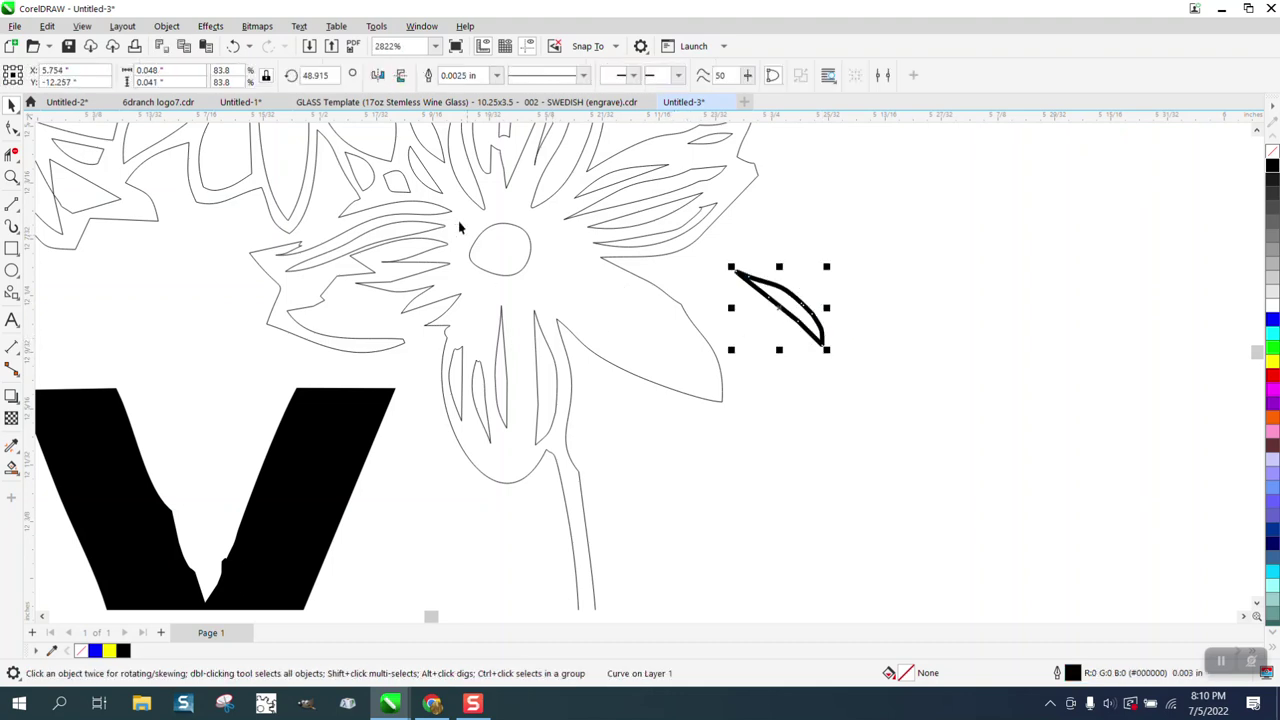
{"action": "left_click", "coordinate": [233, 46]}
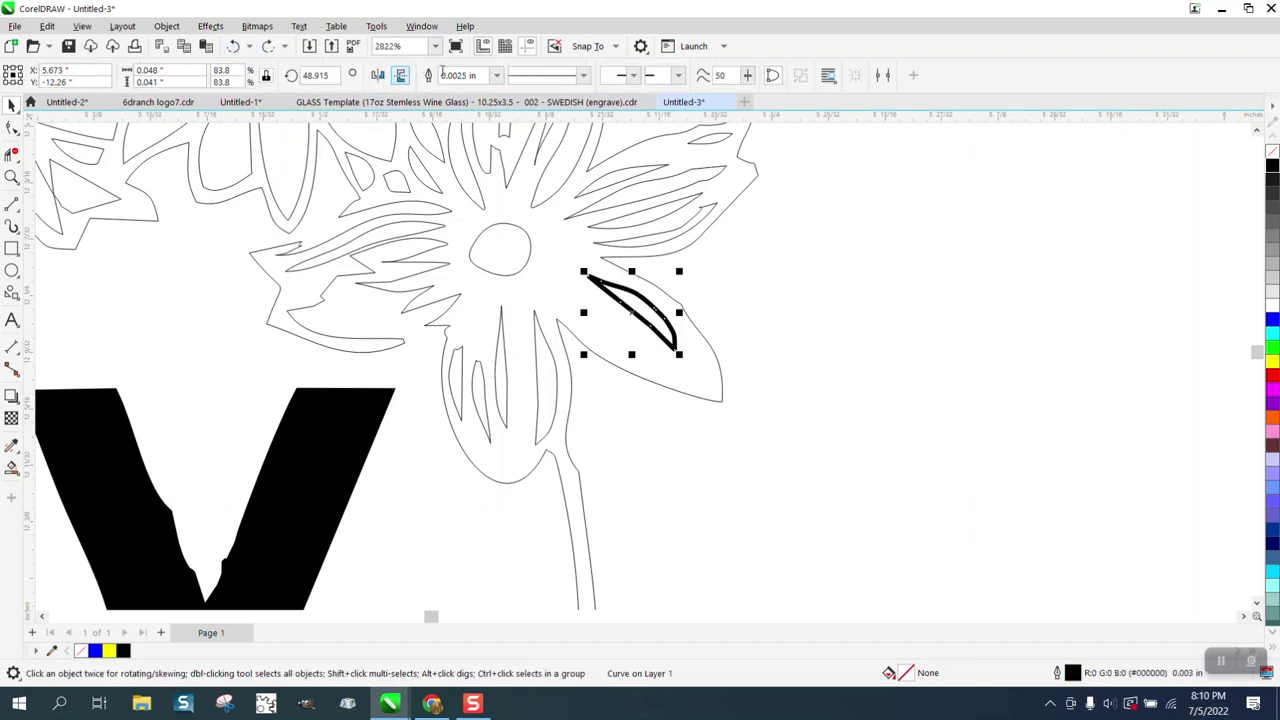
{"action": "left_click", "coordinate": [496, 75]}
{"action": "left_click", "coordinate": [456, 103]}
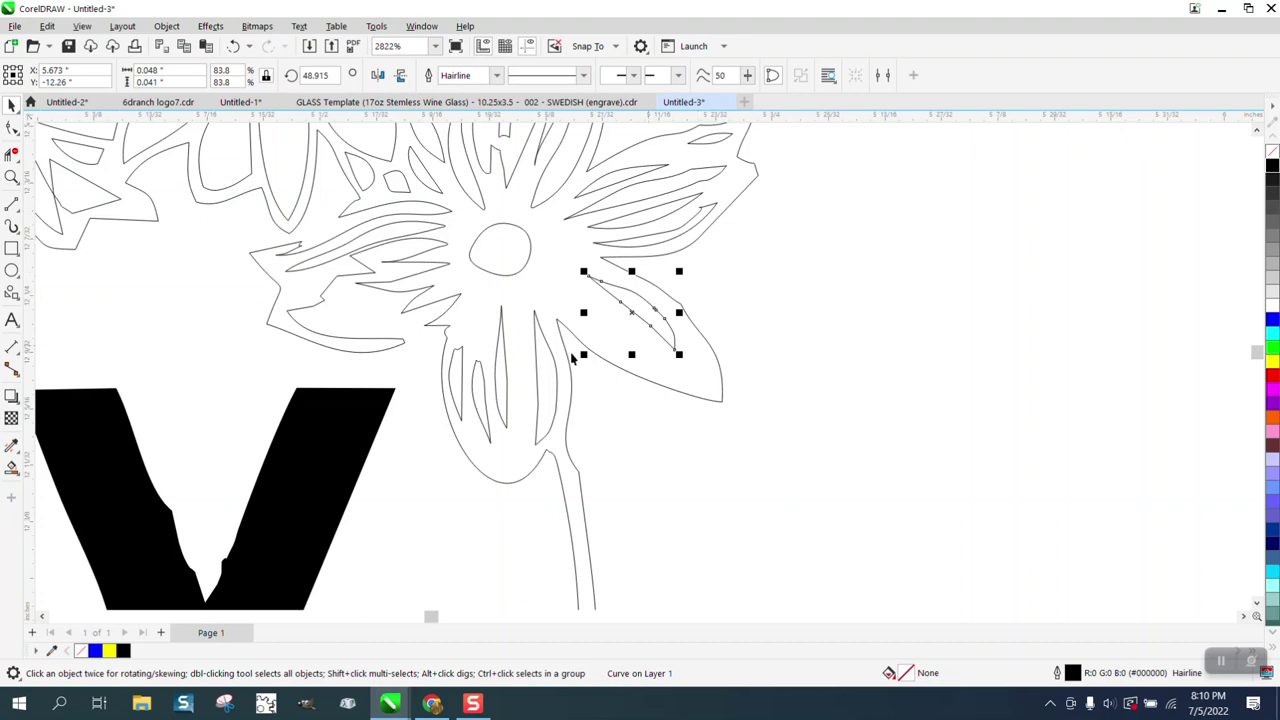
Copy the bottom petal's tall middle sliver into the lower-right petal, below the existing sliver, rotated about 56.8 degrees
{"action": "left_click", "coordinate": [503, 366]}
{"action": "mouse_move", "coordinate": [503, 362]}
{"action": "left_mouse_down"}
{"action": "mouse_move", "coordinate": [551, 363]}
{"action": "mouse_move", "coordinate": [506, 366]}
{"action": "mouse_move", "coordinate": [543, 341]}
{"action": "mouse_move", "coordinate": [511, 376]}
{"action": "left_mouse_up"}
{"action": "left_click_drag", "start_coordinate": [514, 378], "coordinate": [589, 311]}
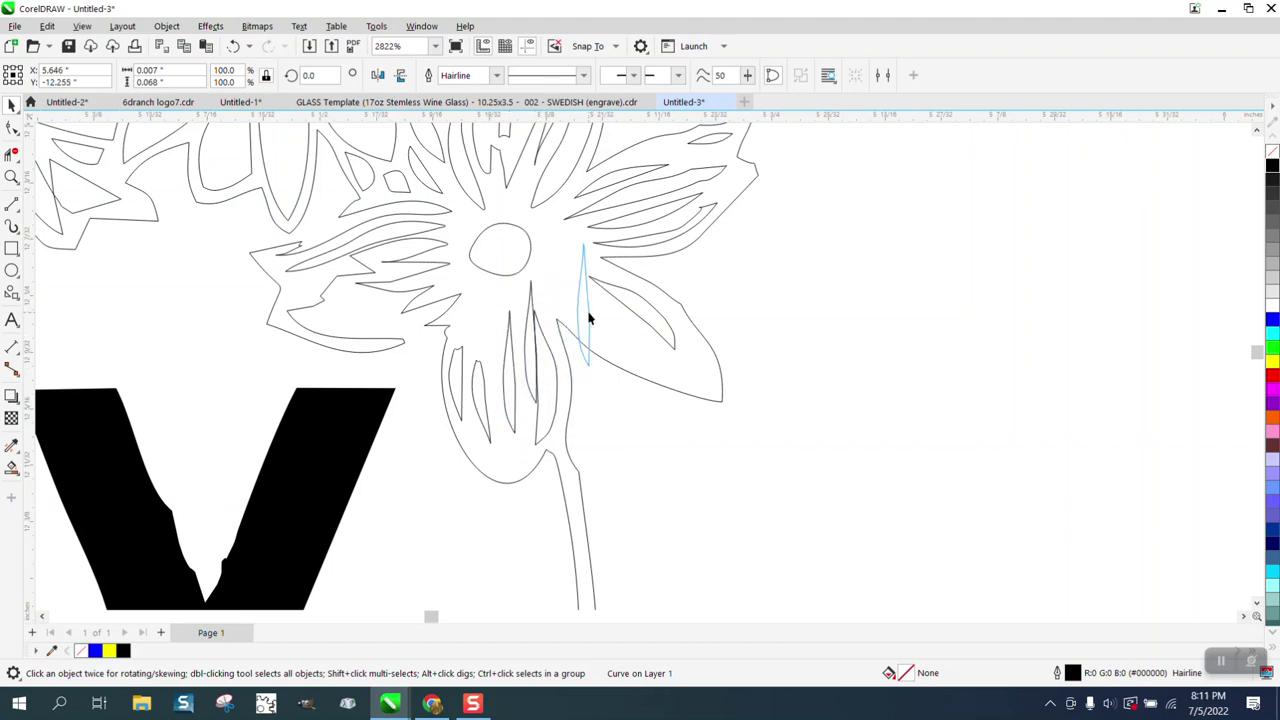
{"action": "left_click", "coordinate": [586, 306]}
{"action": "left_click_drag", "start_coordinate": [598, 372], "coordinate": [656, 369]}
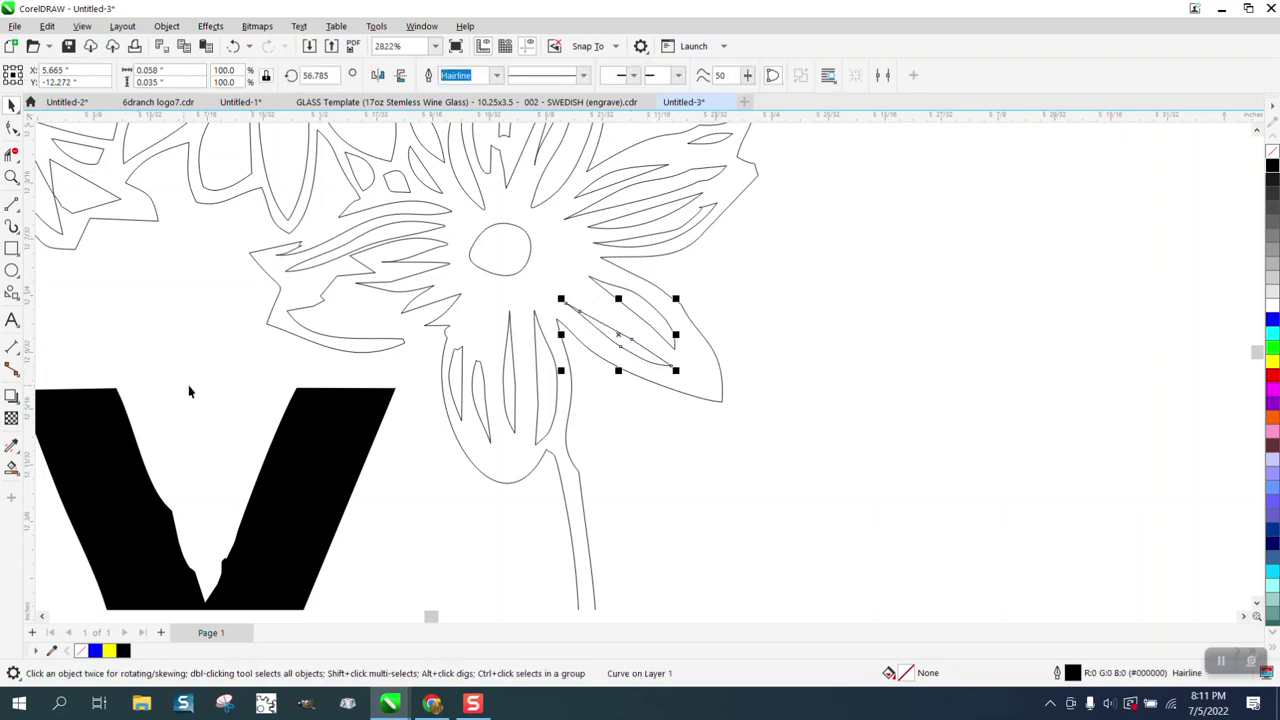
Delete the surplus nodes along the inner notch of the second V in the V&V lettering
{"action": "scroll", "coordinate": [258, 396], "scroll_direction": "down", "scroll_amount": 2}
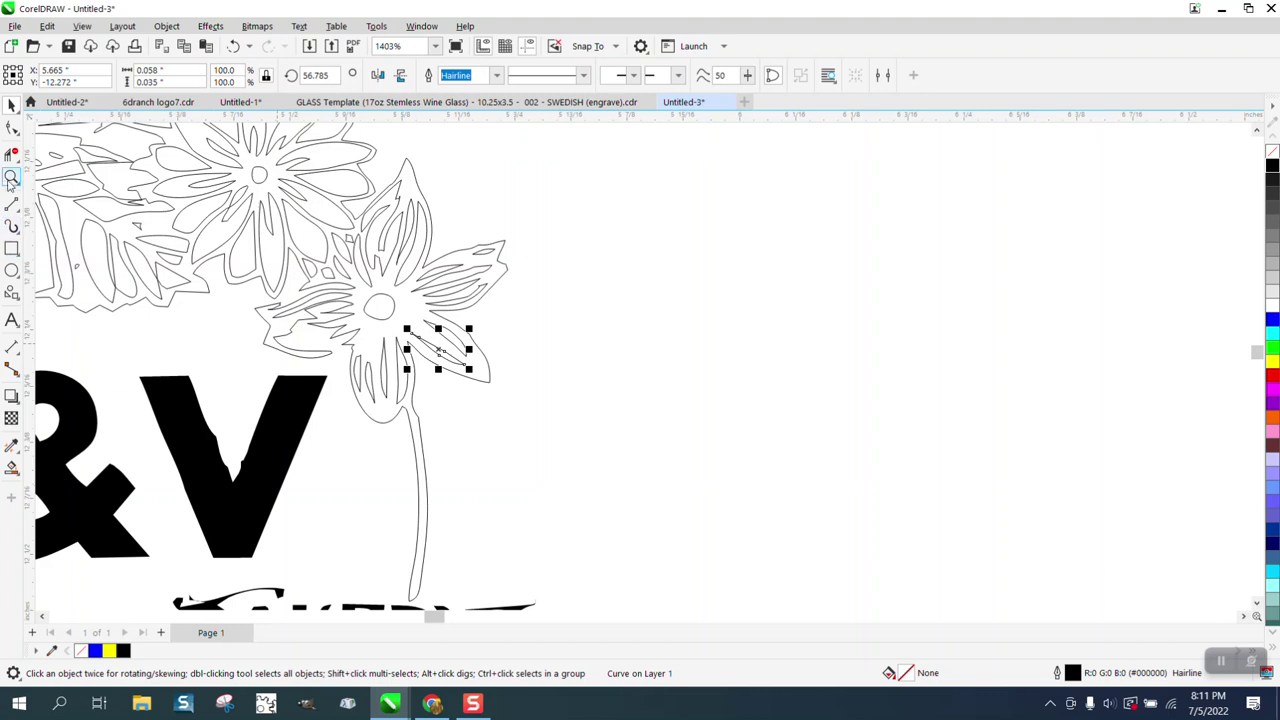
{"action": "key", "text": "z"}
{"action": "left_click_drag", "start_coordinate": [165, 324], "coordinate": [369, 517]}
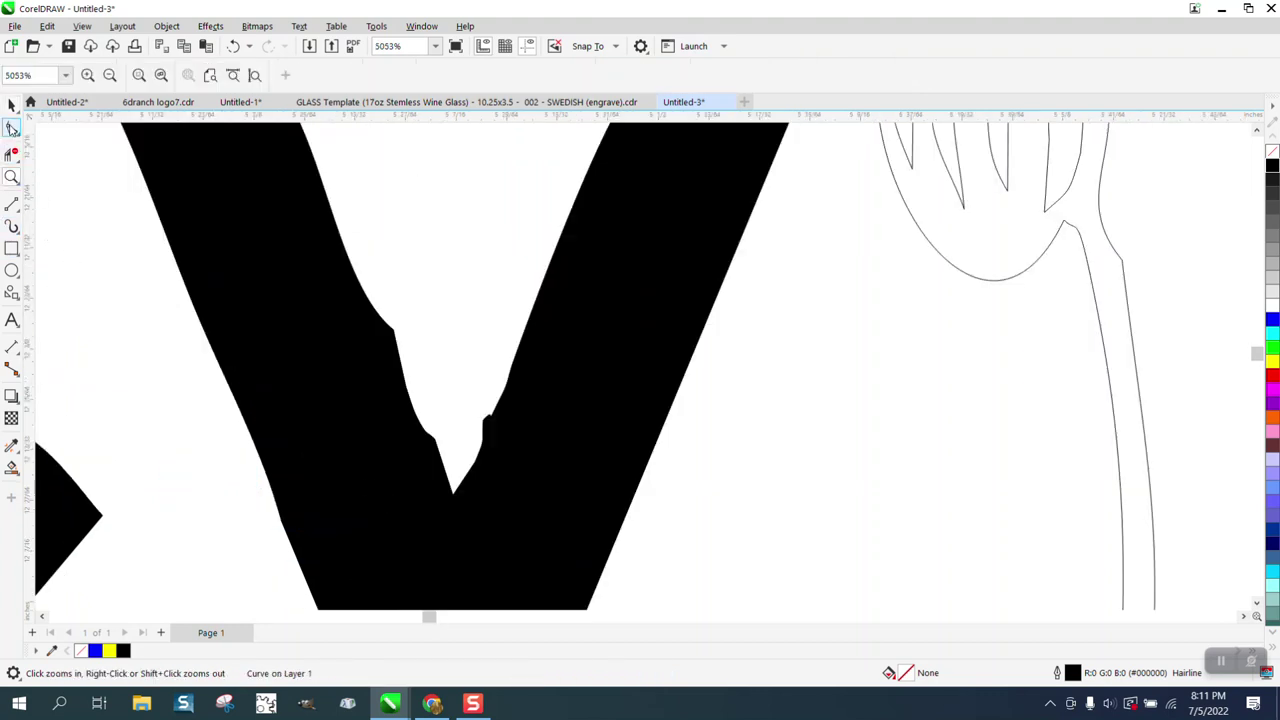
{"action": "left_click", "coordinate": [12, 127]}
{"action": "left_click", "coordinate": [396, 340]}
{"action": "left_click_drag", "start_coordinate": [353, 293], "coordinate": [466, 470]}
{"action": "key", "text": "Delete"}
{"action": "key", "text": "Delete"}
Delete the stray nodes on the second V's left outer edge and convert all its segments to straight lines
{"action": "scroll", "coordinate": [487, 463], "scroll_direction": "down", "scroll_amount": 2}
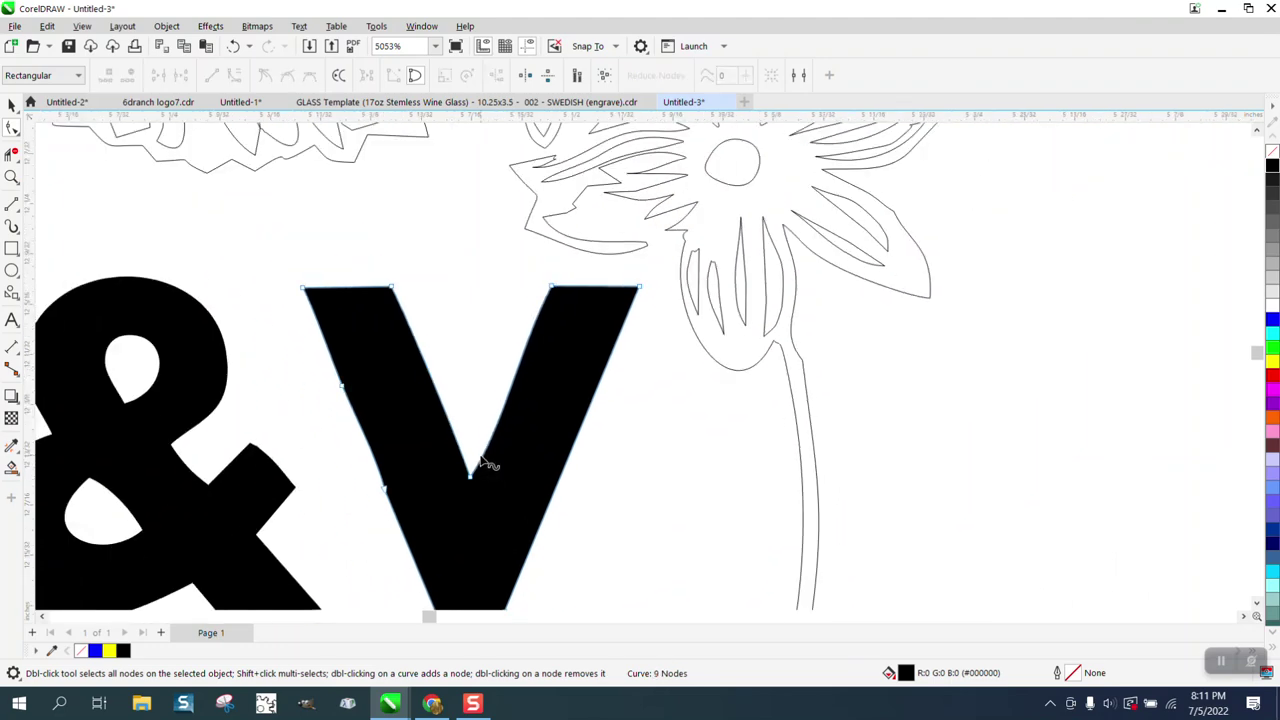
{"action": "scroll", "coordinate": [440, 418], "scroll_direction": "down", "scroll_amount": 3}
{"action": "left_click_drag", "start_coordinate": [352, 381], "coordinate": [430, 480]}
{"action": "key", "text": "Delete"}
{"action": "left_click_drag", "start_coordinate": [350, 317], "coordinate": [573, 551]}
{"action": "right_click", "coordinate": [554, 340]}
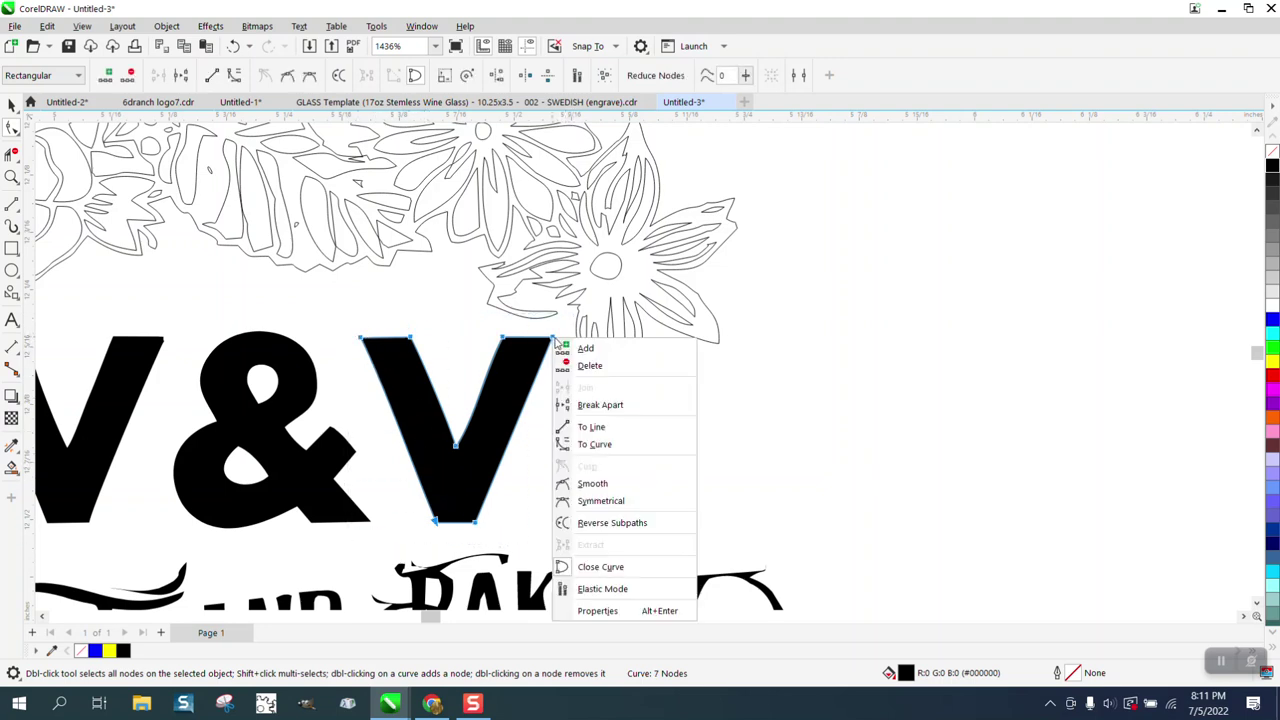
{"action": "left_click", "coordinate": [594, 434]}
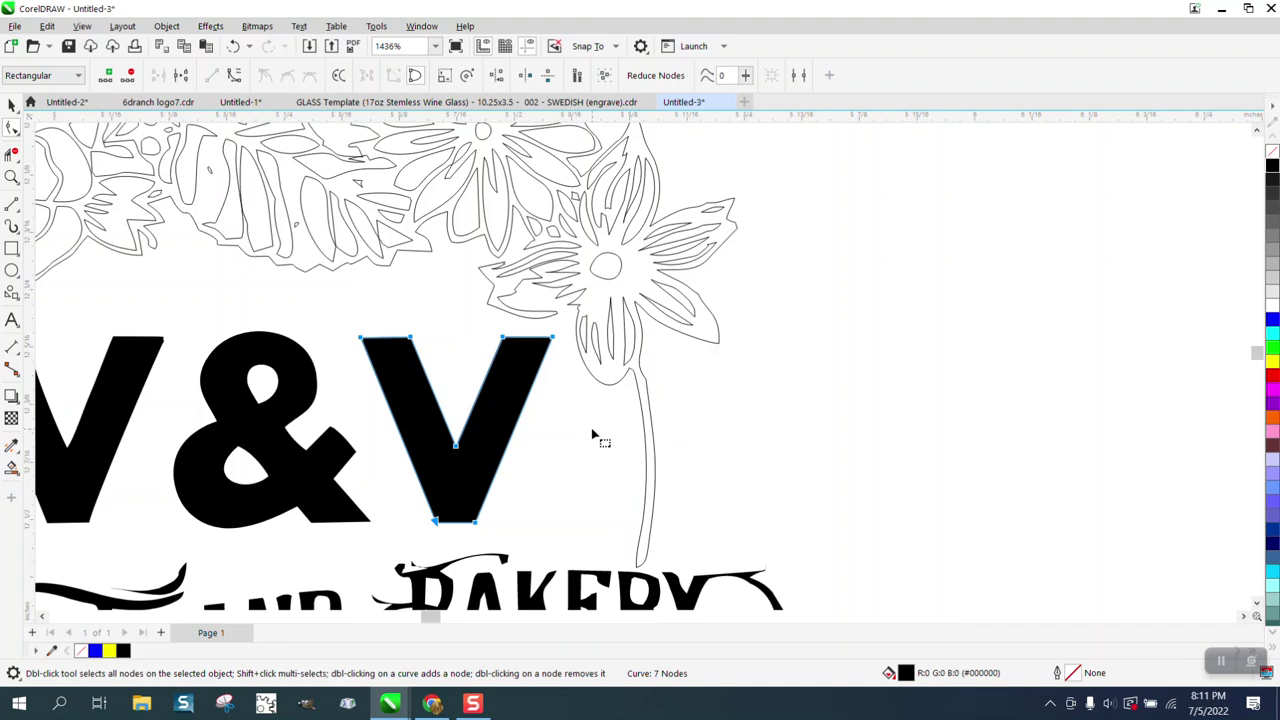
Convert all segments of the first V to straight lines
{"action": "scroll", "coordinate": [594, 434], "scroll_direction": "down", "scroll_amount": 2}
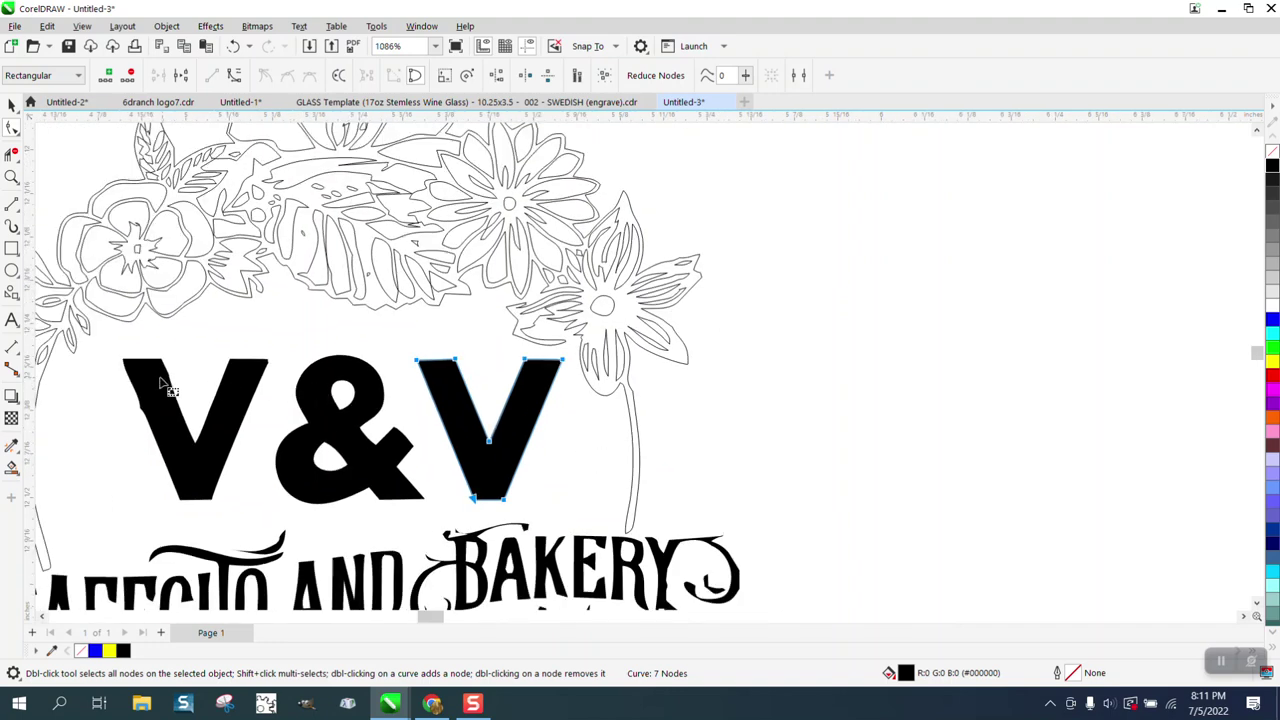
{"action": "left_click", "coordinate": [155, 382]}
{"action": "left_click_drag", "start_coordinate": [112, 342], "coordinate": [282, 518]}
{"action": "right_click", "coordinate": [228, 452]}
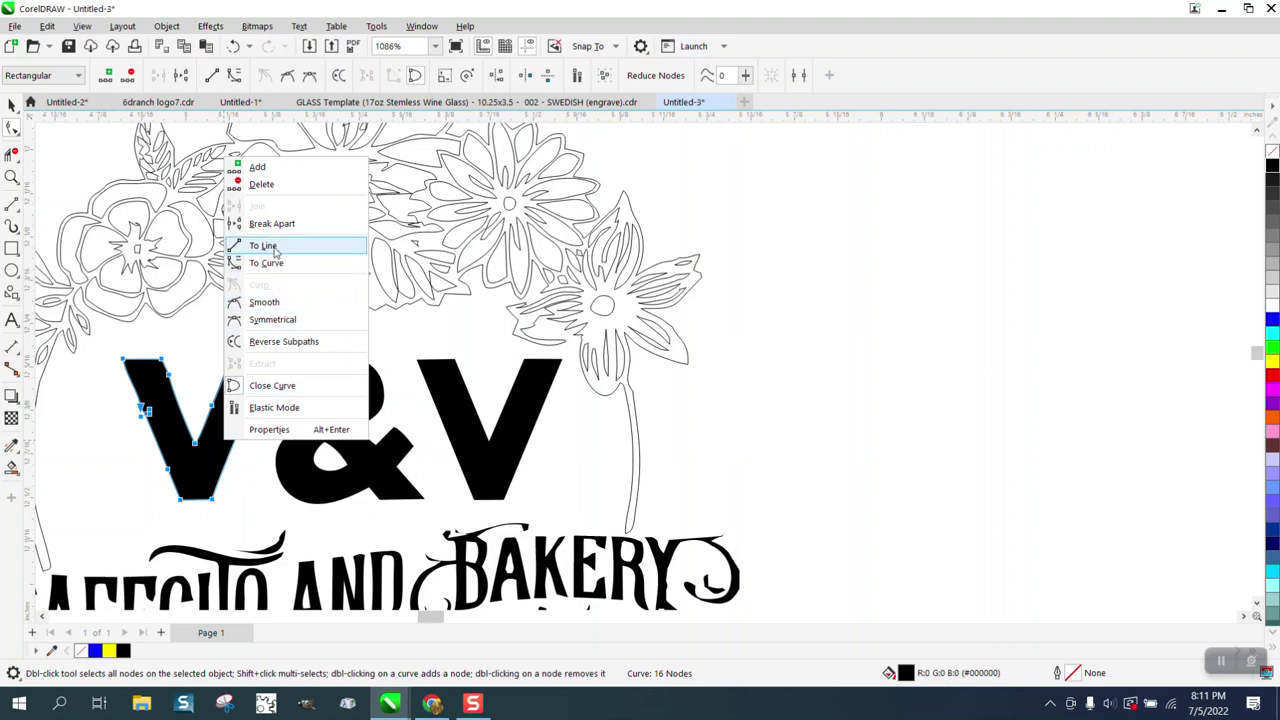
{"action": "left_click", "coordinate": [277, 252]}
Delete the first V's surplus nodes along its left outer edge, inner notch and upper right arm
{"action": "left_click", "coordinate": [184, 370]}
{"action": "left_click_drag", "start_coordinate": [164, 391], "coordinate": [129, 437]}
{"action": "key", "text": "Delete"}
{"action": "left_click_drag", "start_coordinate": [181, 367], "coordinate": [222, 372]}
{"action": "key", "text": "Delete"}
{"action": "left_click", "coordinate": [227, 367]}
{"action": "key", "text": "Delete"}
{"action": "key", "text": "Delete"}
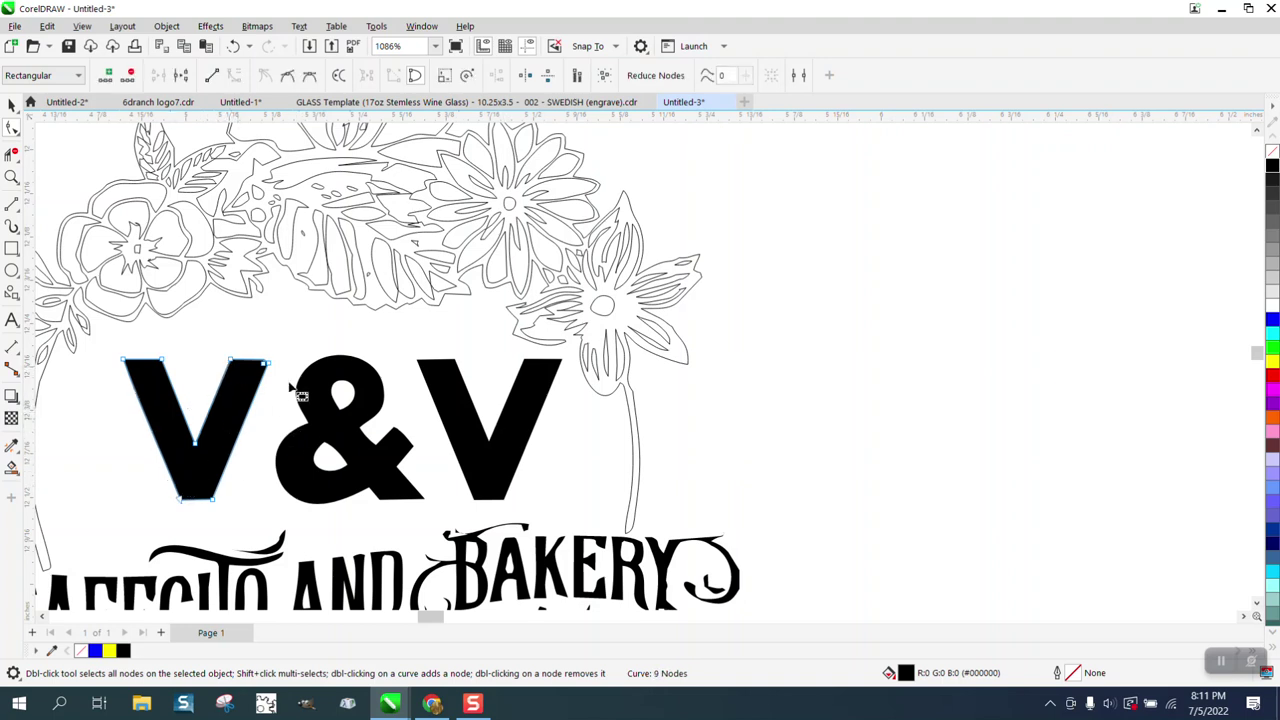
Fill the first V yellow, place a copy of the second V exactly over it, and nudge the copy 2 inches right
{"action": "left_click", "coordinate": [15, 104]}
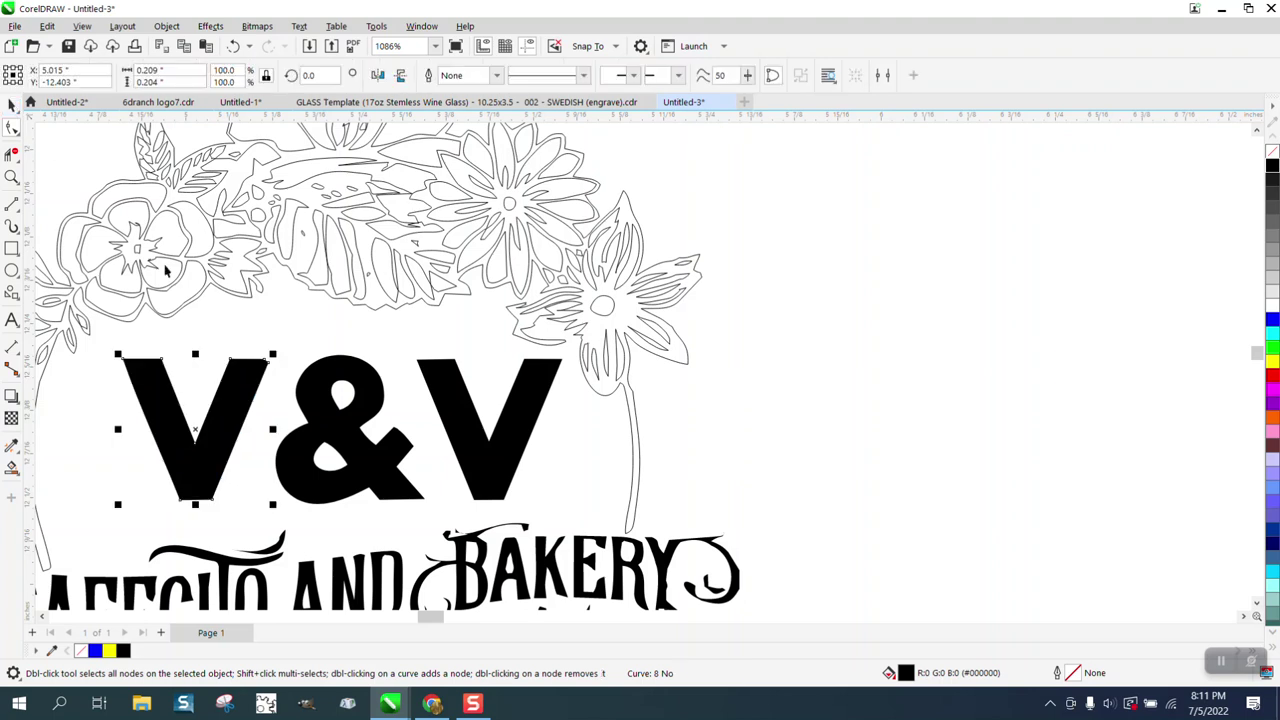
{"action": "left_click", "coordinate": [1272, 357]}
{"action": "left_click", "coordinate": [529, 412]}
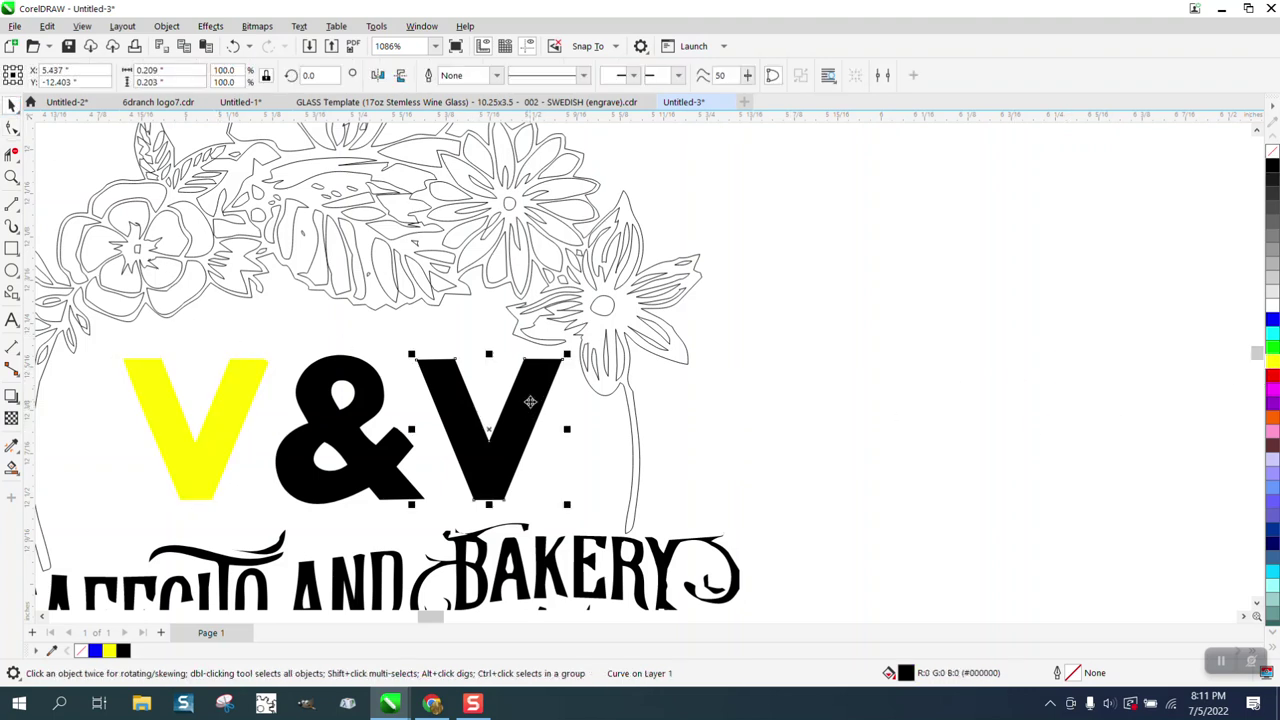
{"action": "left_click_drag", "start_coordinate": [490, 428], "coordinate": [195, 429]}
{"action": "right_click", "coordinate": [195, 429]}
{"action": "key", "text": "Right"}
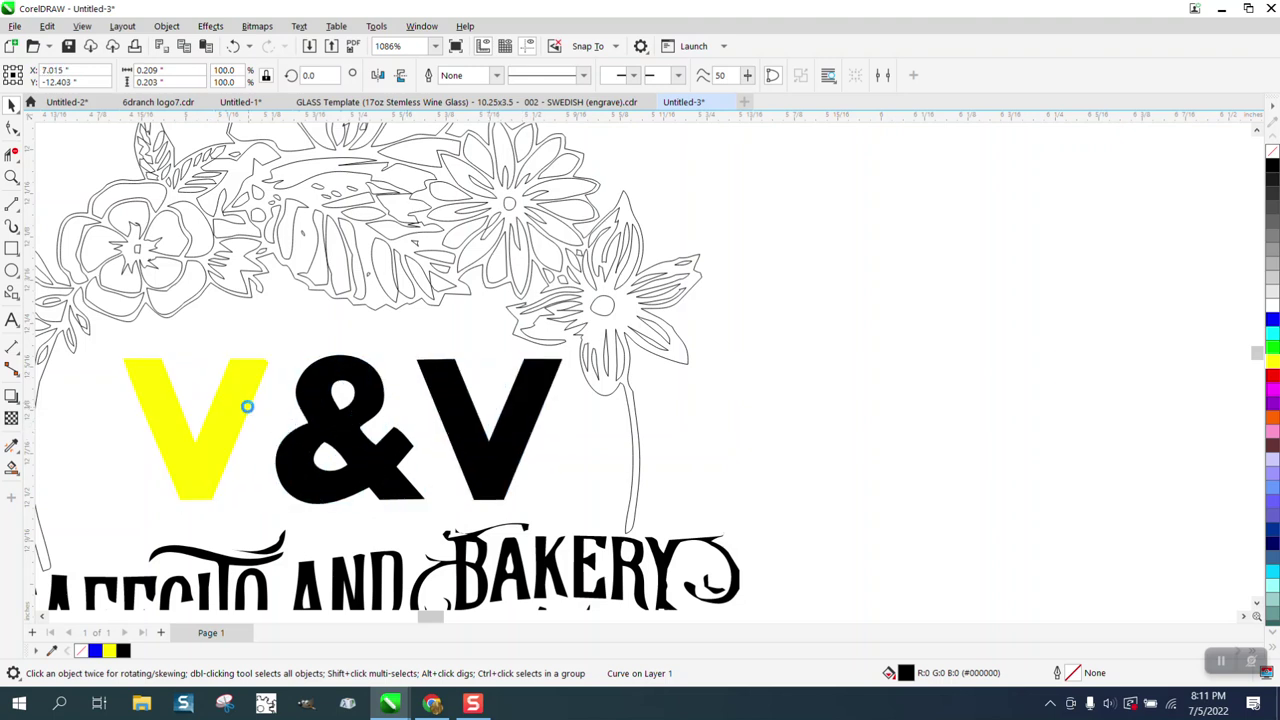
Delete the yellow V and nudge the black V copy 2 inches left into its place
{"action": "left_click", "coordinate": [233, 400]}
{"action": "key", "text": "Delete"}
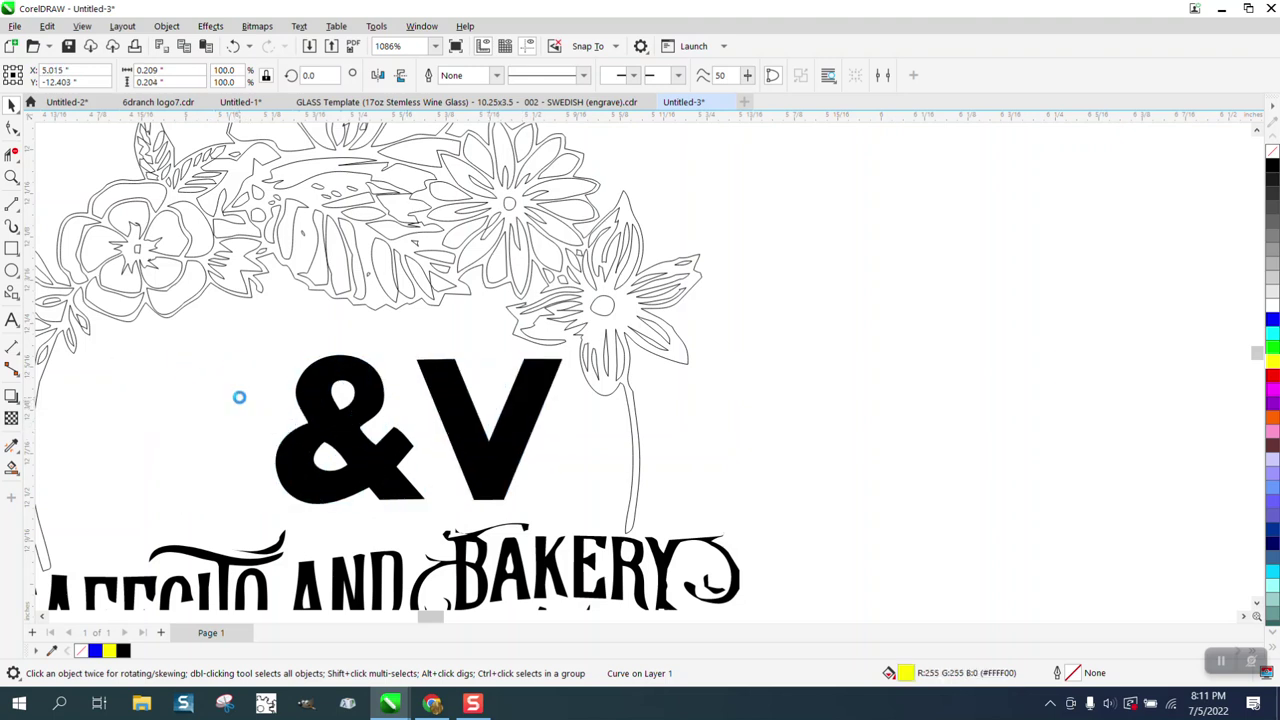
{"action": "scroll", "coordinate": [239, 397], "scroll_direction": "down", "scroll_amount": 2}
{"action": "left_click", "coordinate": [908, 438]}
{"action": "key", "text": "Left"}
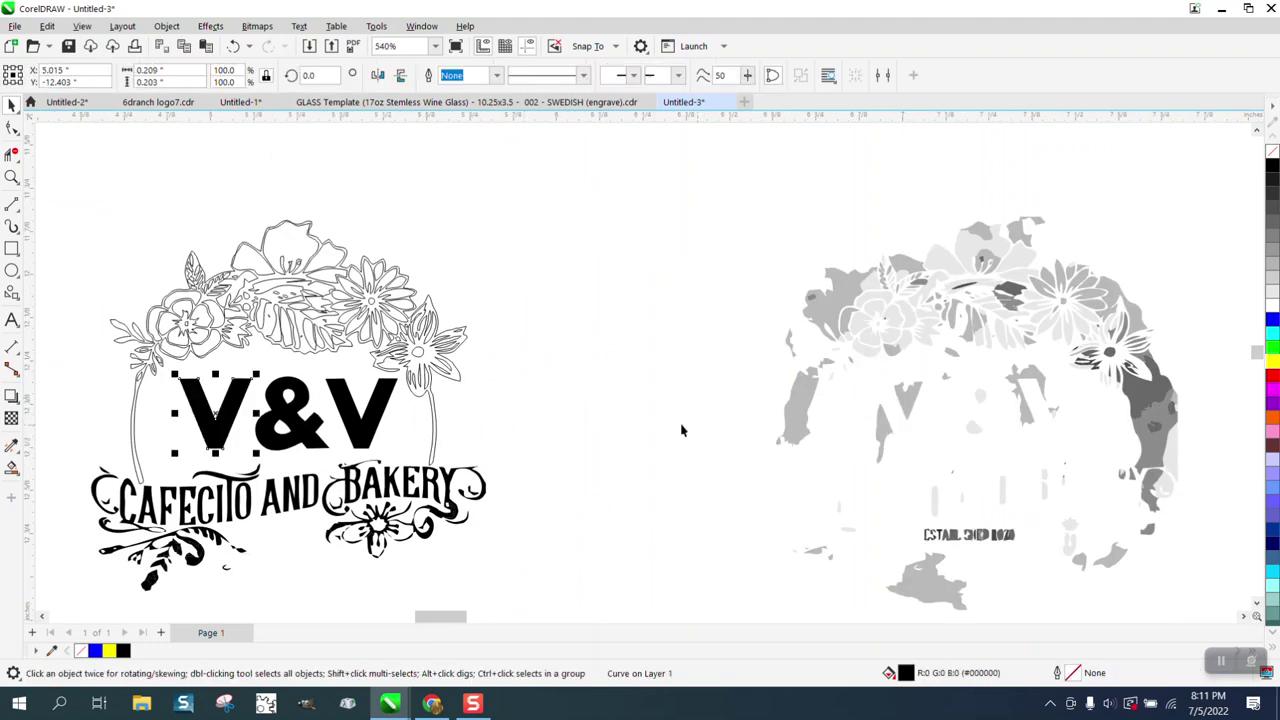
{"action": "left_click", "coordinate": [11, 177]}
{"action": "left_click_drag", "start_coordinate": [226, 448], "coordinate": [487, 556]}
{"action": "scroll", "coordinate": [483, 538], "scroll_direction": "down", "scroll_amount": 5}
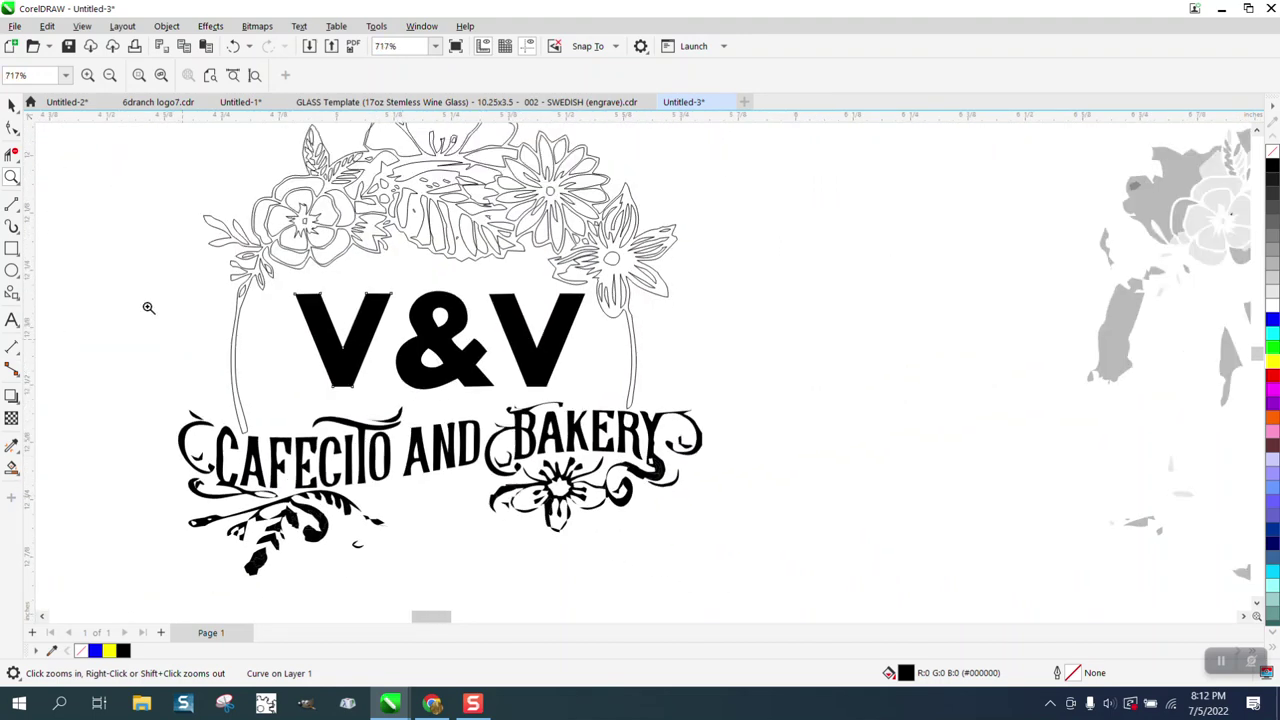
{"action": "left_click", "coordinate": [11, 104]}
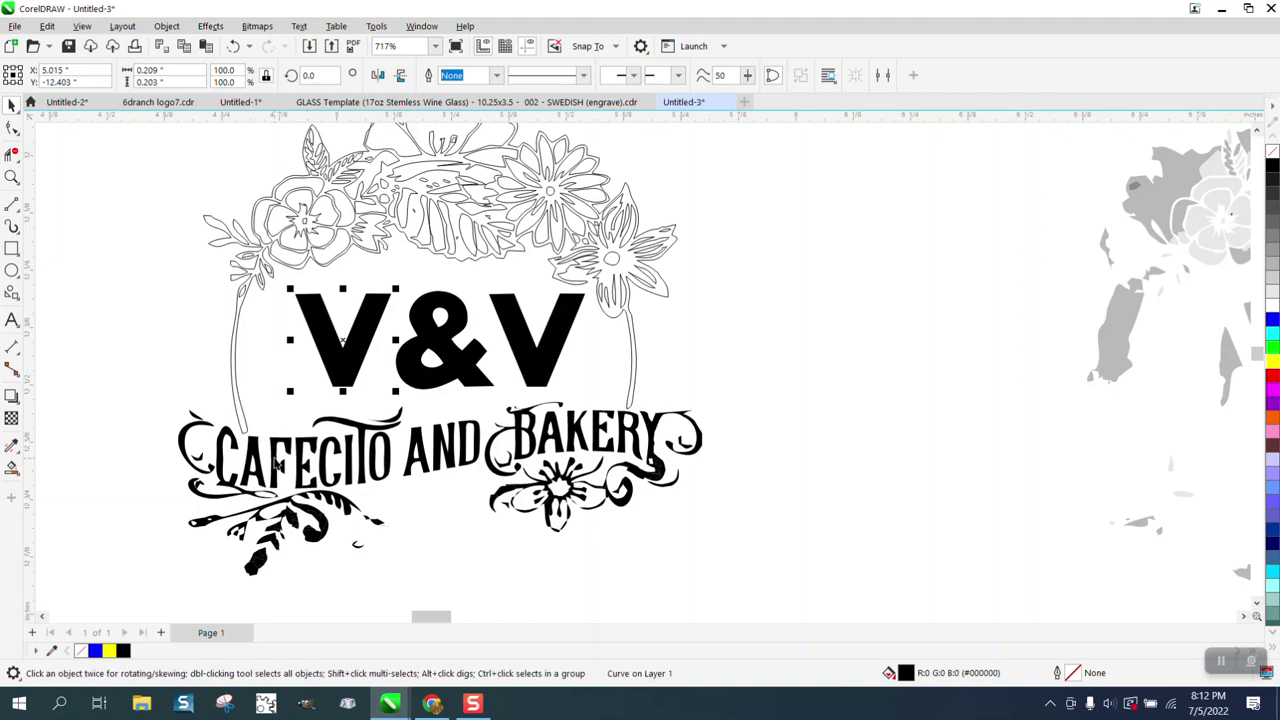
{"action": "scroll", "coordinate": [280, 468], "scroll_direction": "down", "scroll_amount": 1}
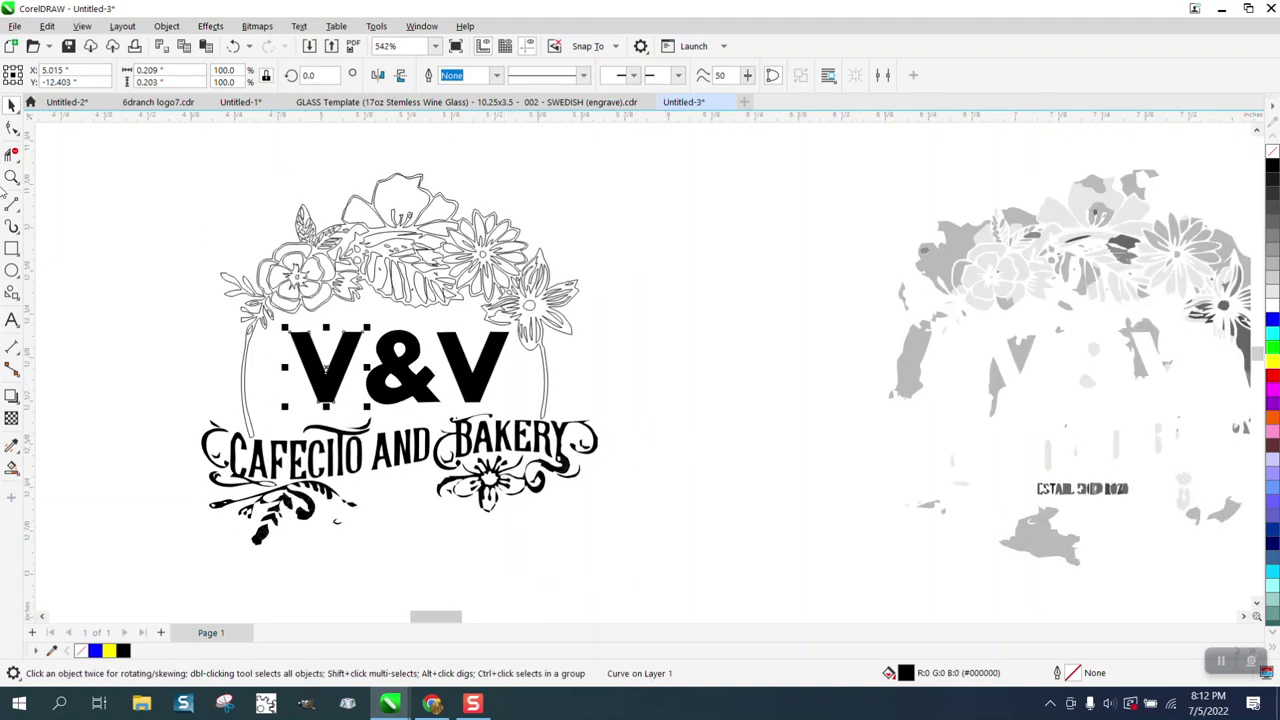
Delete the nodes forming the bump on the right side of the Y's stem in BAKERY
{"action": "left_click", "coordinate": [11, 177]}
{"action": "left_click_drag", "start_coordinate": [648, 485], "coordinate": [646, 485]}
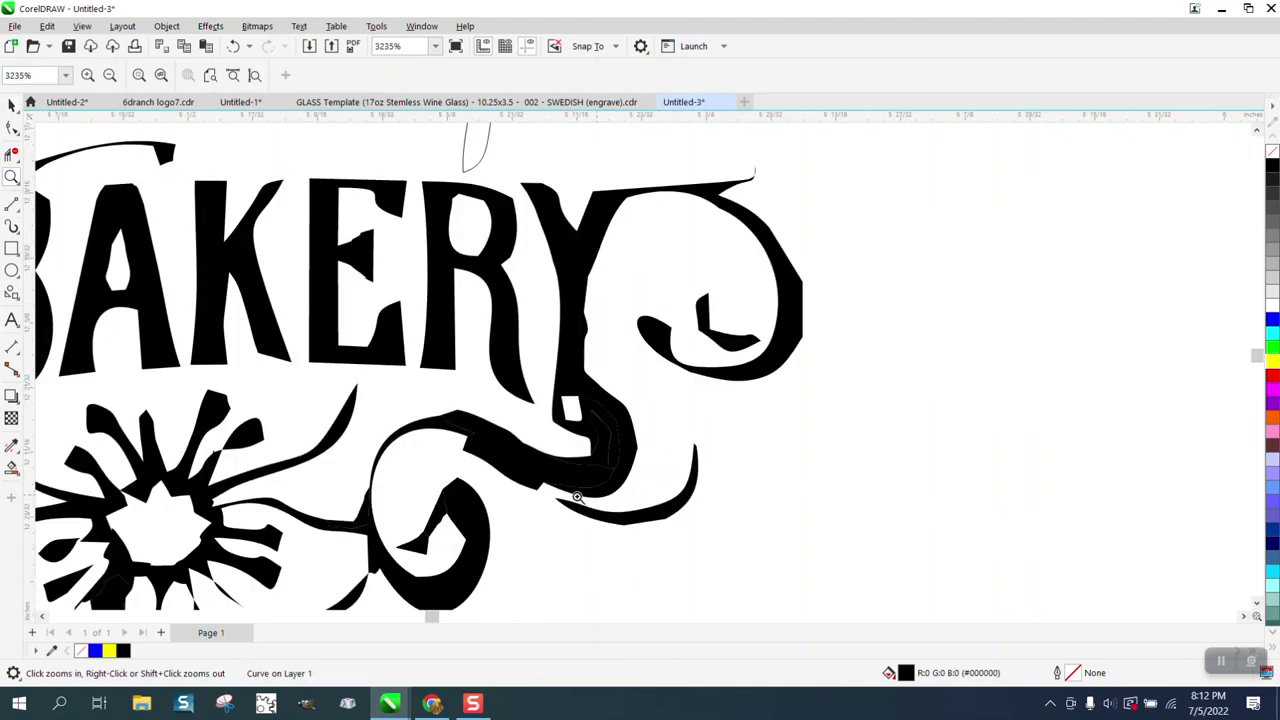
{"action": "left_click", "coordinate": [11, 128]}
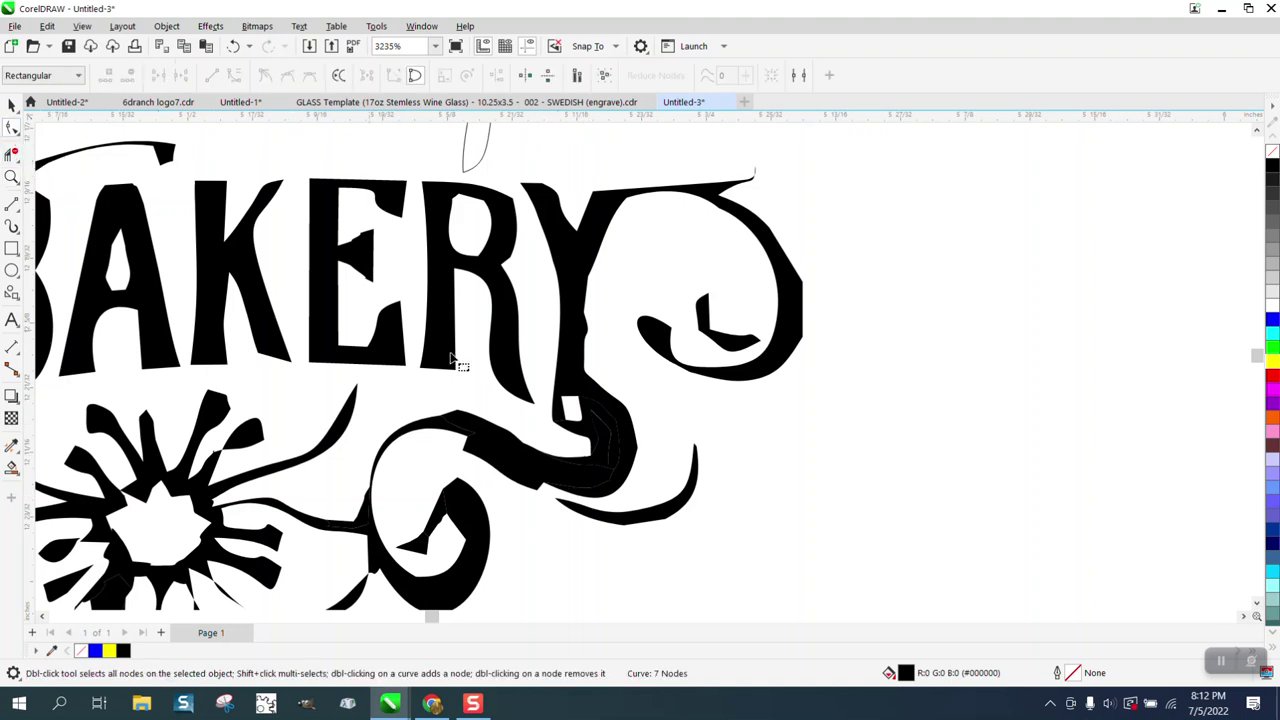
{"action": "left_click", "coordinate": [11, 177]}
{"action": "left_click", "coordinate": [638, 379]}
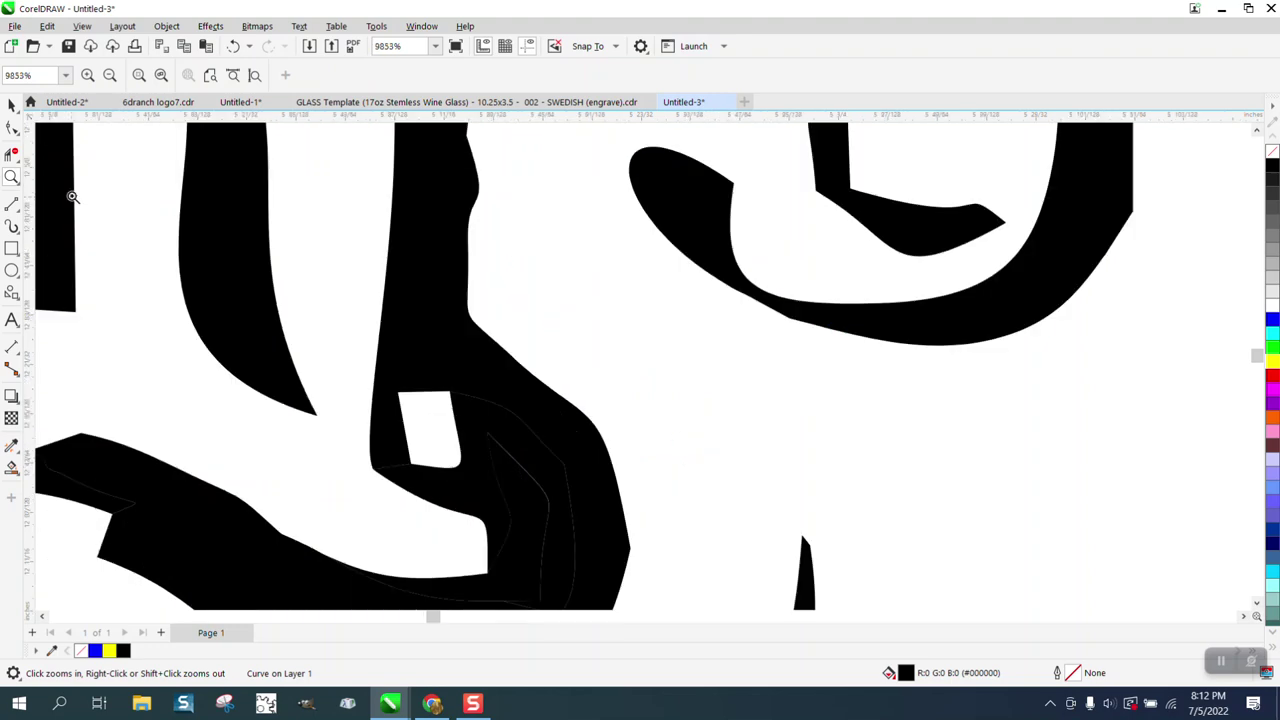
{"action": "left_click", "coordinate": [11, 128]}
{"action": "left_click", "coordinate": [476, 194]}
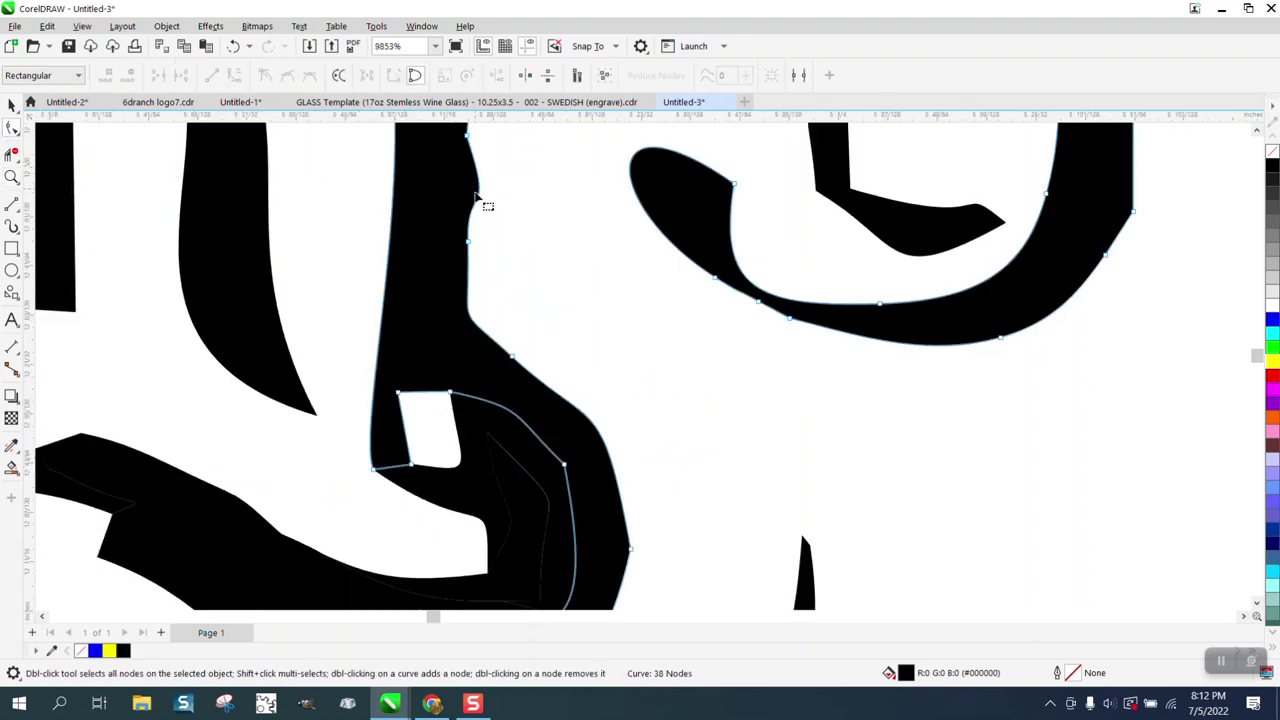
{"action": "scroll", "coordinate": [512, 172], "scroll_direction": "down", "scroll_amount": 1}
{"action": "left_click", "coordinate": [472, 242]}
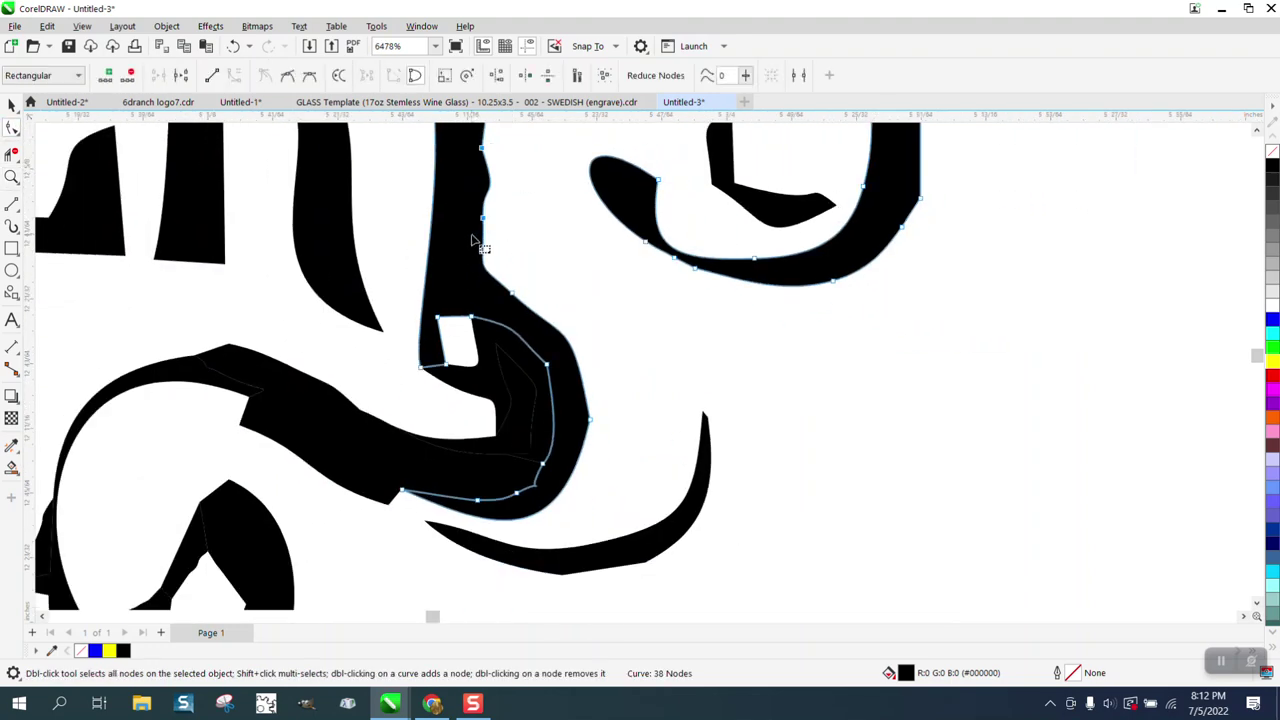
{"action": "key", "text": "Delete"}
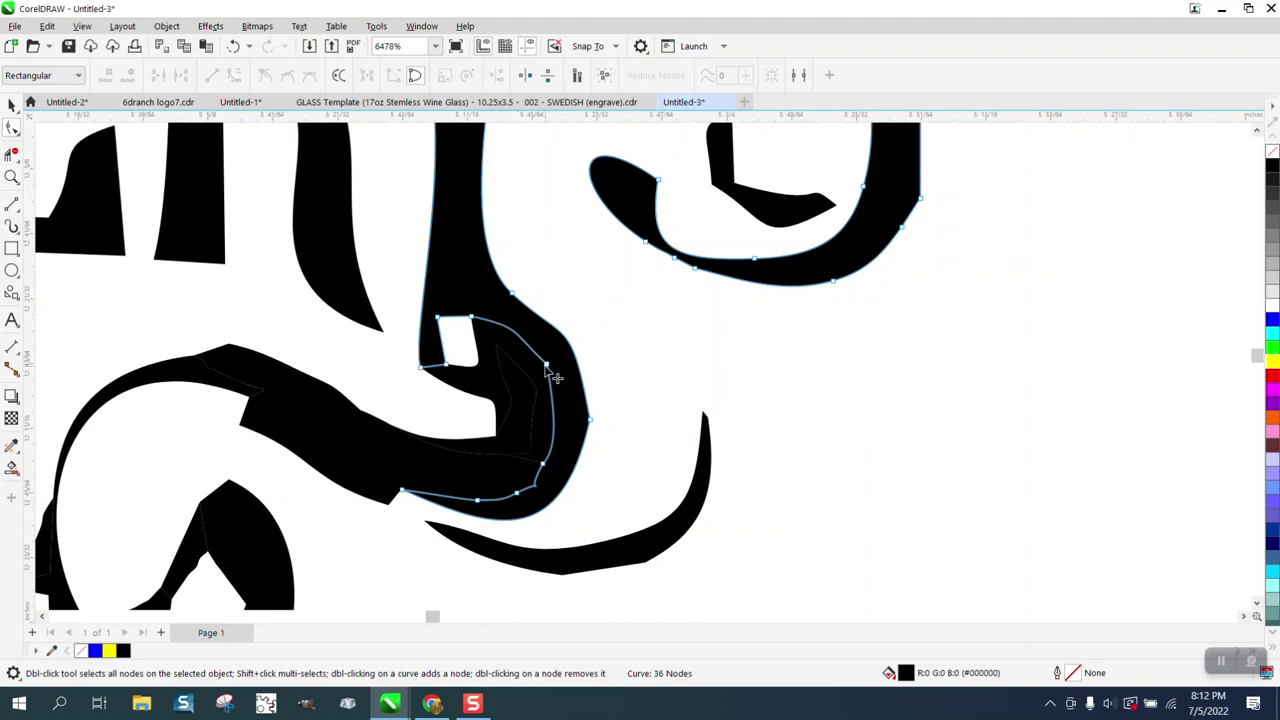
Pull the upper inner-contour node of the Y's curled tail inward and activate the Smooth tool
{"action": "left_click_drag", "start_coordinate": [548, 370], "coordinate": [525, 385]}
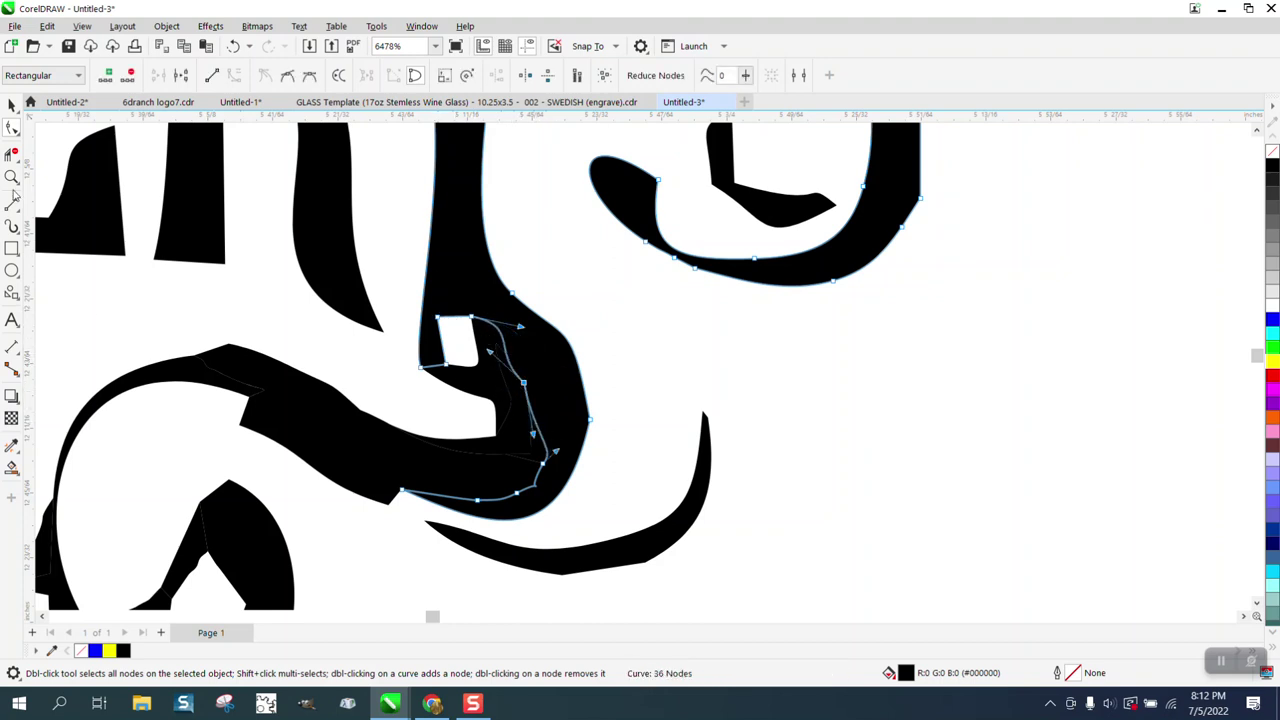
{"action": "left_click", "coordinate": [14, 136]}
{"action": "left_click", "coordinate": [63, 151]}
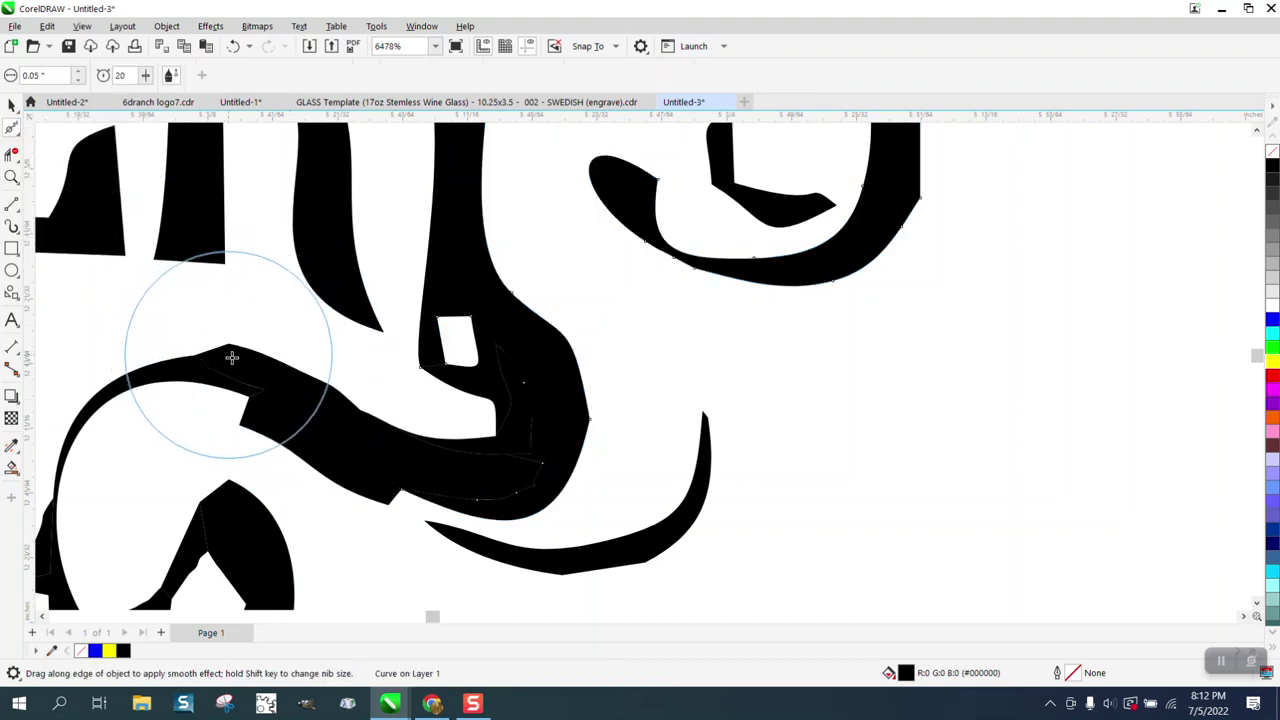
Try a black fill on all objects of the line-art logo and undo it
{"action": "scroll", "coordinate": [549, 343], "scroll_direction": "down", "scroll_amount": 10}
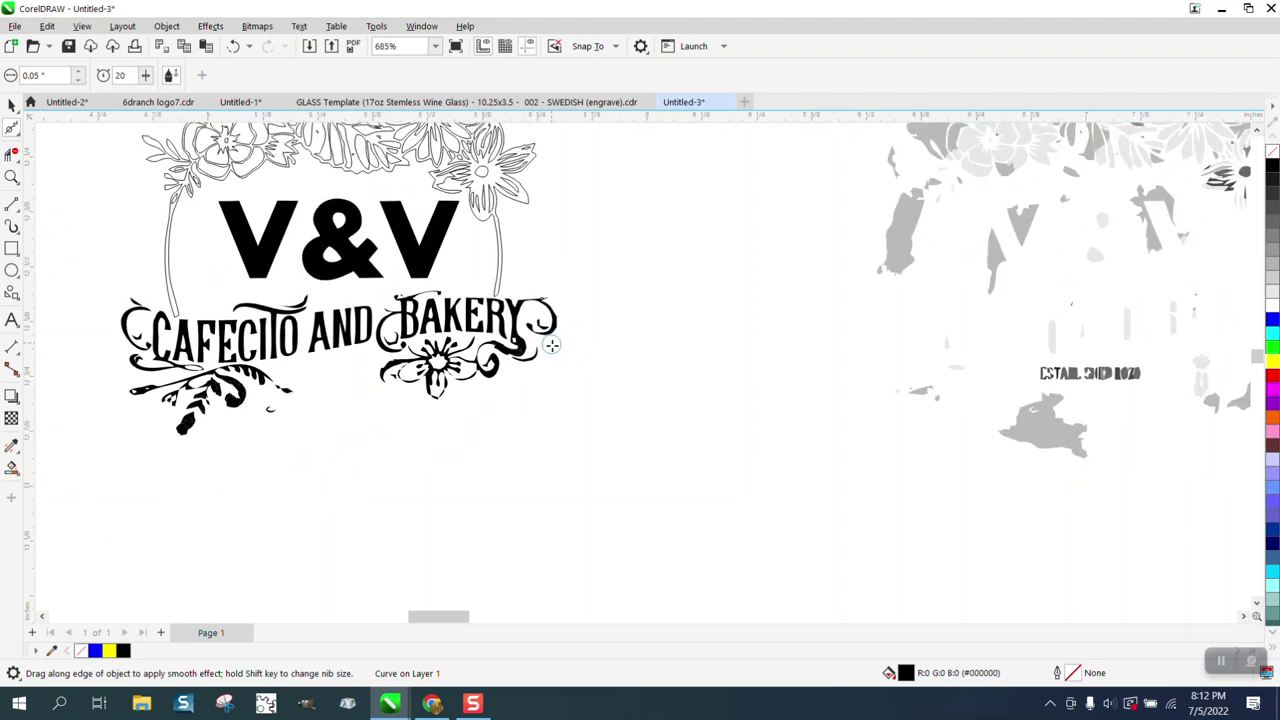
{"action": "left_click", "coordinate": [12, 104]}
{"action": "scroll", "coordinate": [400, 265], "scroll_direction": "down", "scroll_amount": 3}
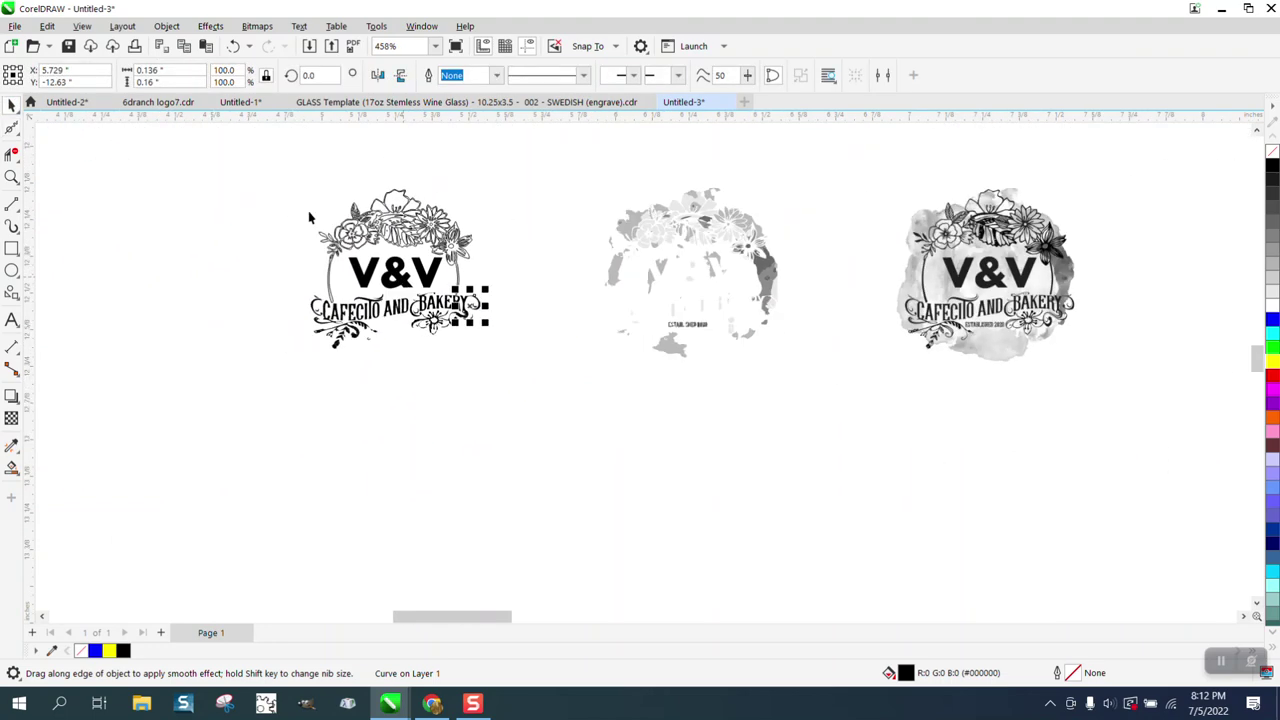
{"action": "left_click_drag", "start_coordinate": [500, 342], "coordinate": [536, 362]}
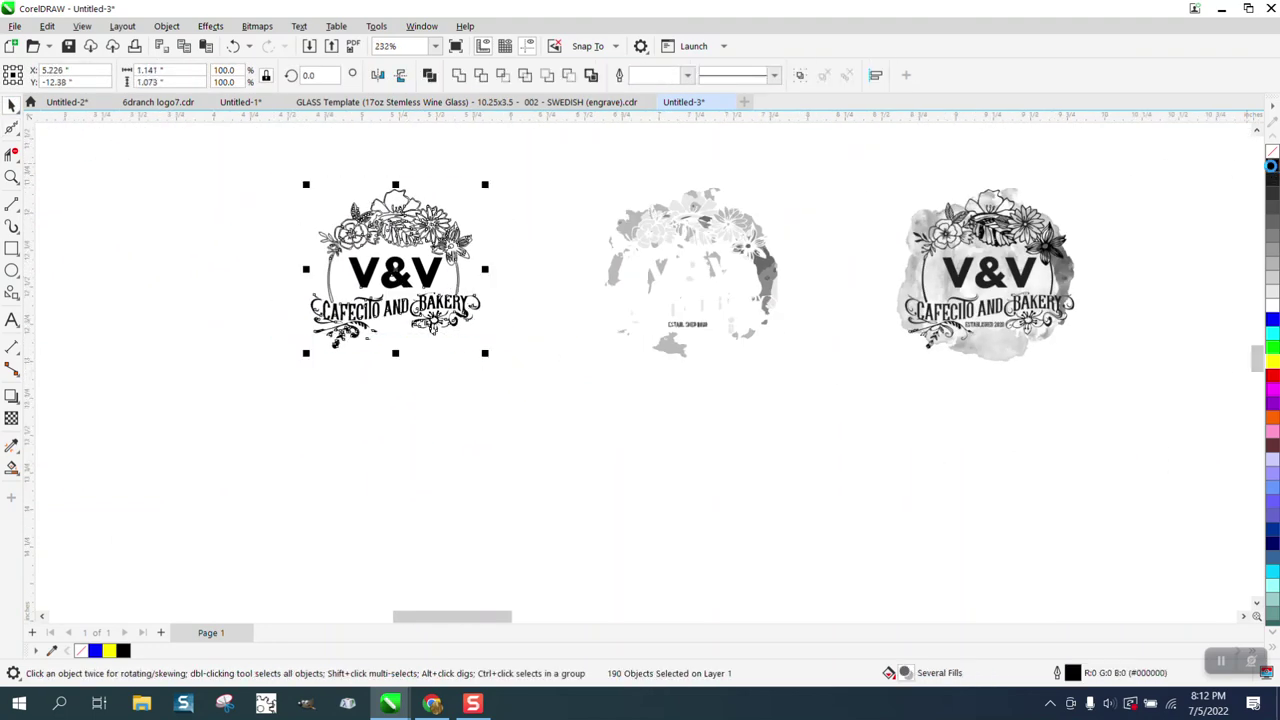
{"action": "left_click", "coordinate": [1272, 168]}
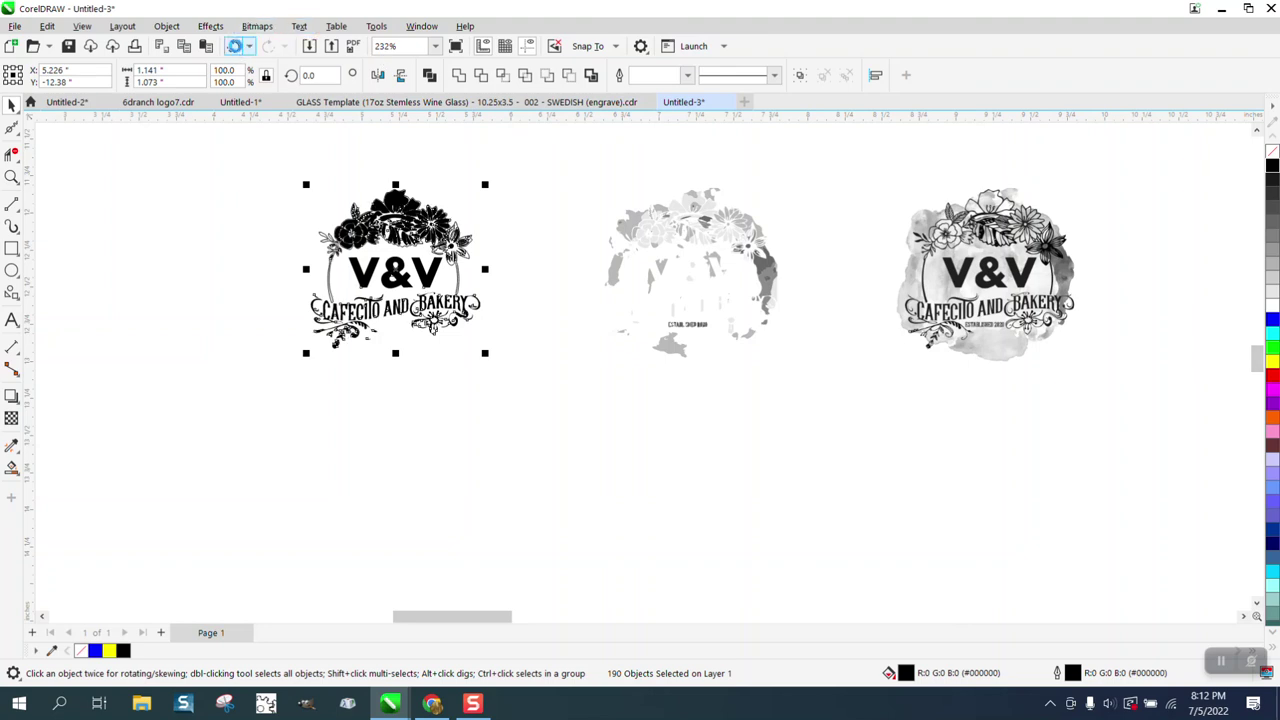
{"action": "left_click", "coordinate": [234, 46]}
Fill the linework of the floral wreath with black using Smart Fill
{"action": "left_click", "coordinate": [12, 177]}
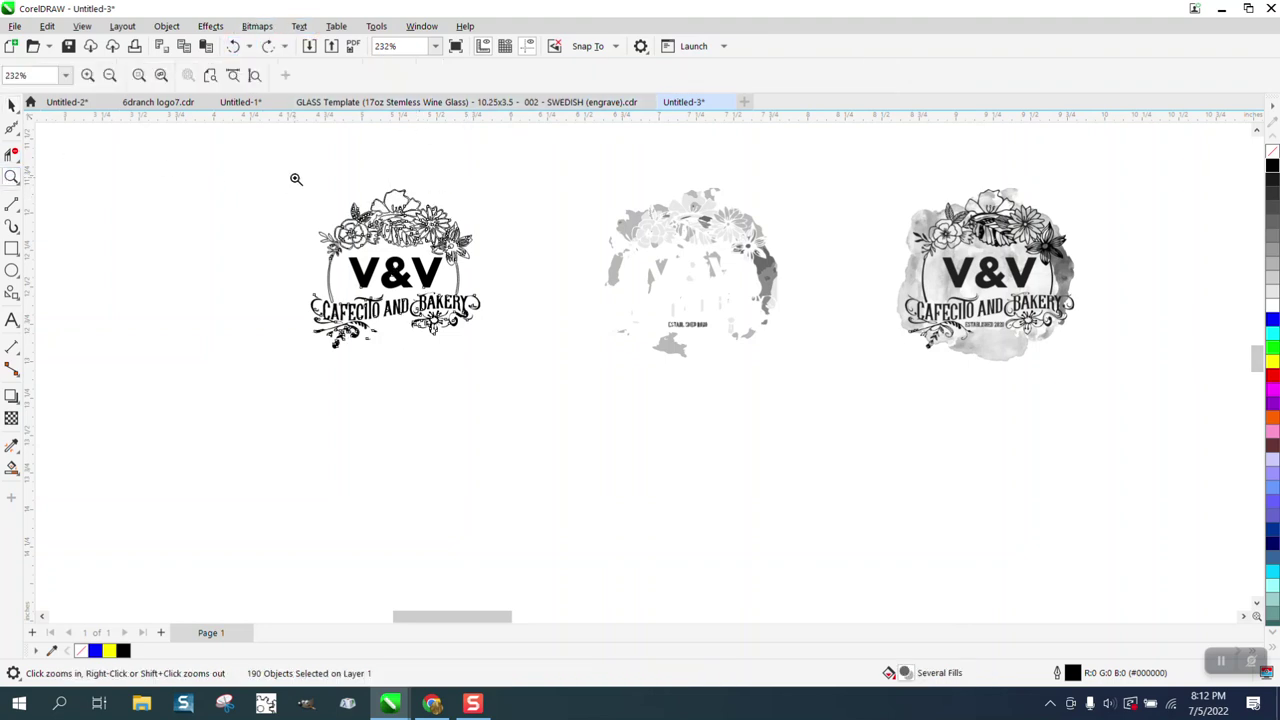
{"action": "left_click_drag", "start_coordinate": [560, 328], "coordinate": [560, 328]}
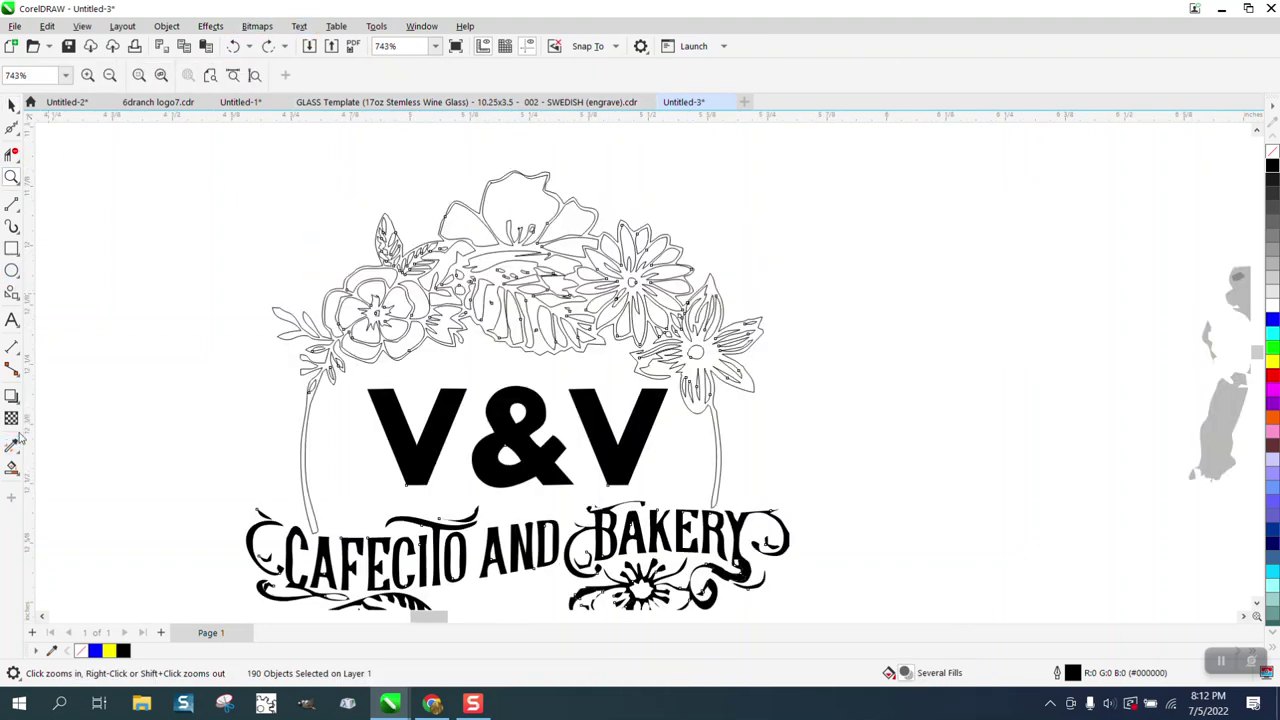
{"action": "left_click", "coordinate": [17, 478]}
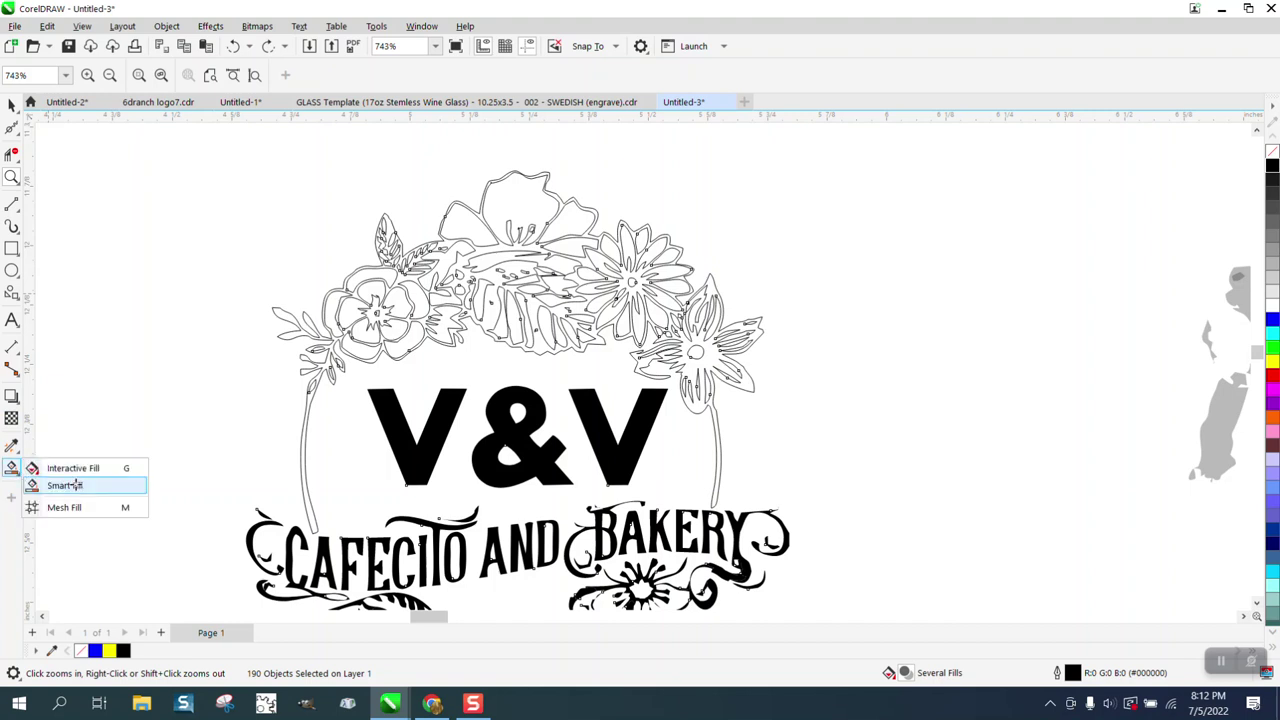
{"action": "left_click", "coordinate": [60, 486]}
{"action": "left_click", "coordinate": [180, 76]}
{"action": "left_click", "coordinate": [167, 153]}
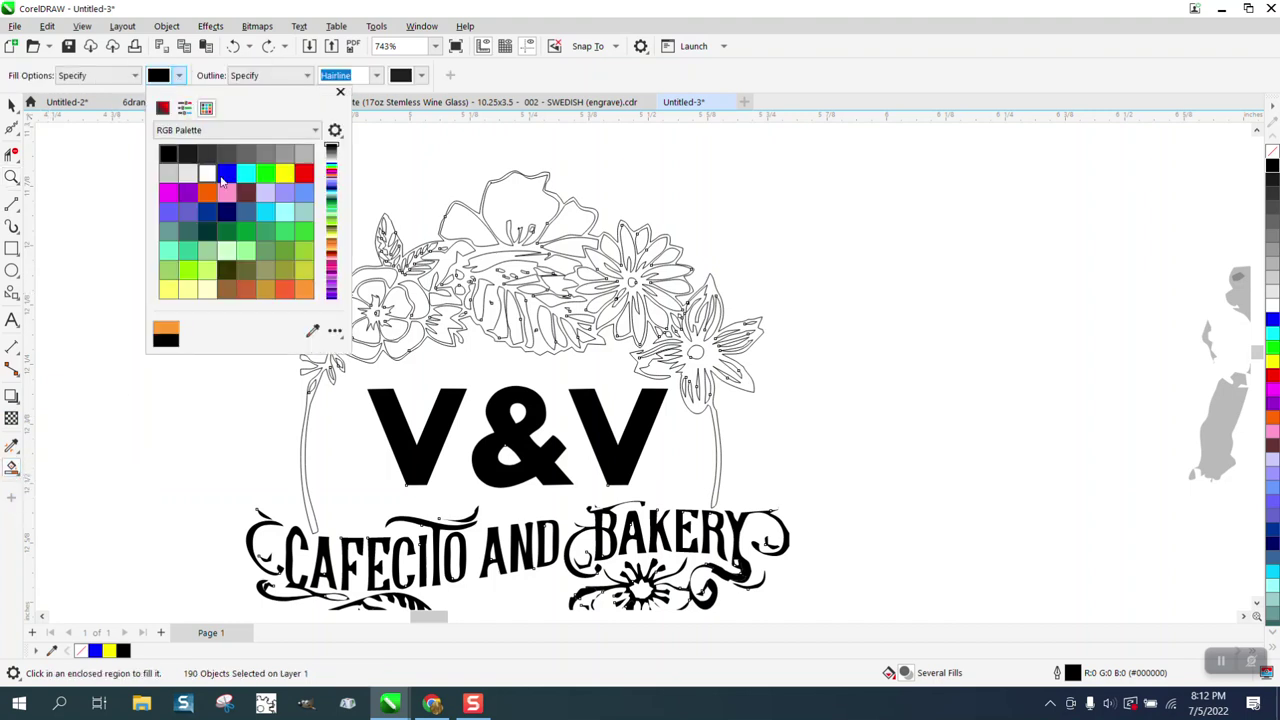
{"action": "left_click", "coordinate": [561, 204]}
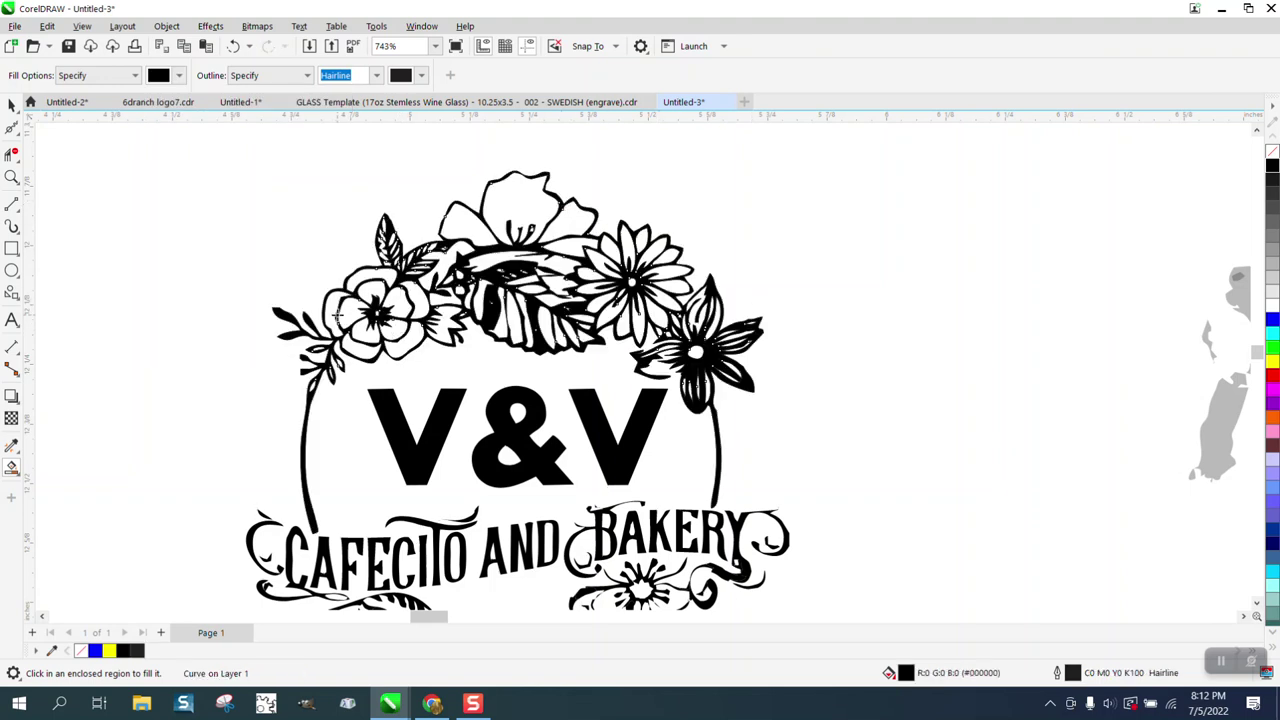
Pull the inner node of the notch in the flourish above the B of BAKERY sideways to open the overlapping contour
{"action": "scroll", "coordinate": [336, 317], "scroll_direction": "down", "scroll_amount": 1}
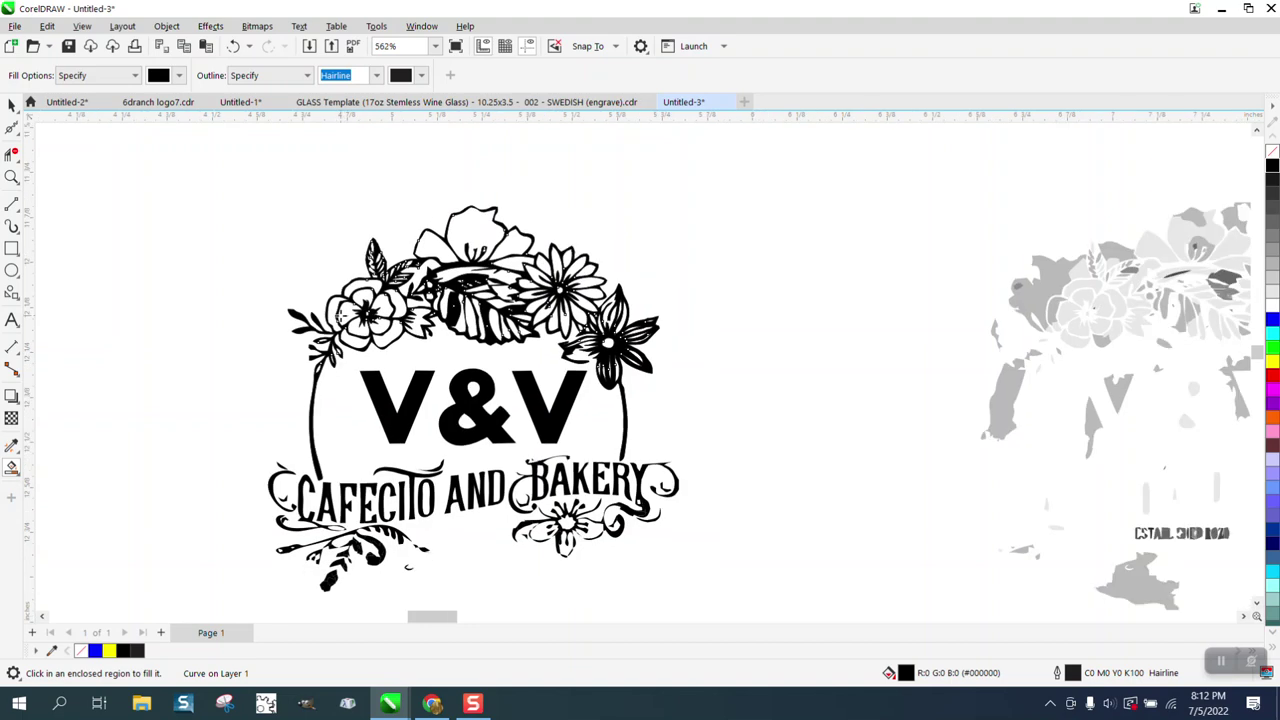
{"action": "scroll", "coordinate": [420, 407], "scroll_direction": "down", "scroll_amount": 1}
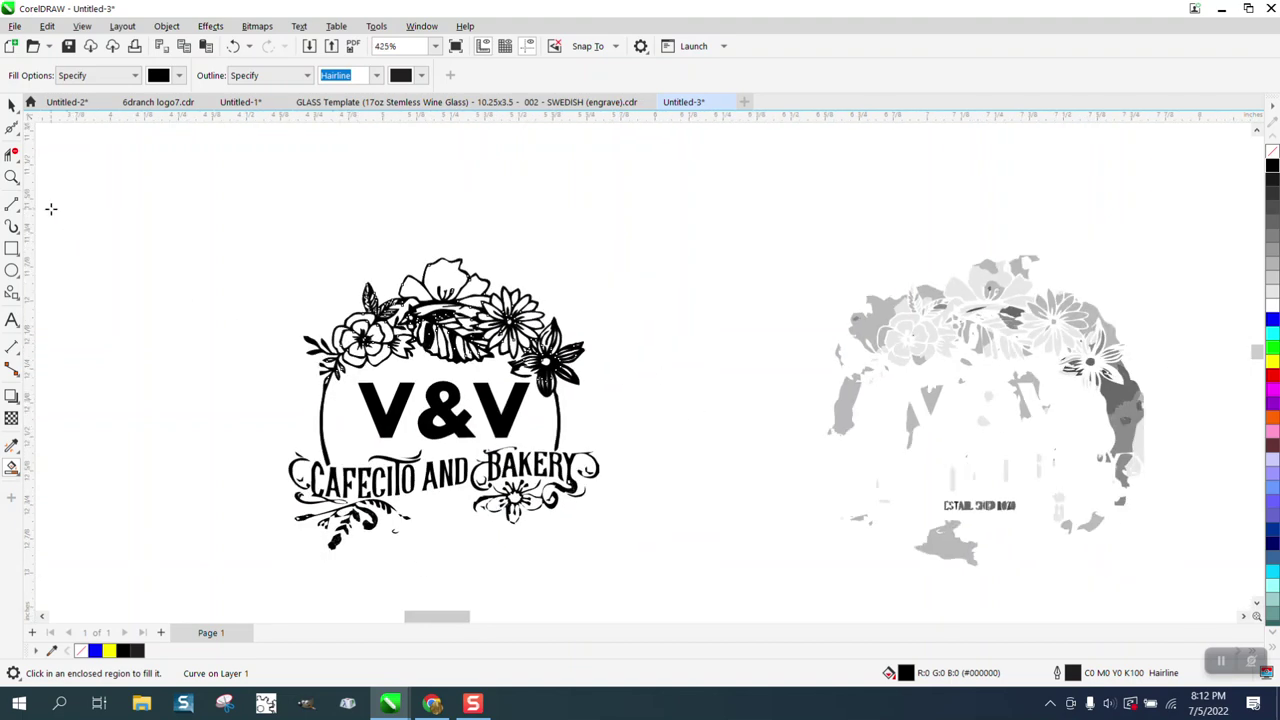
{"action": "left_click", "coordinate": [12, 177]}
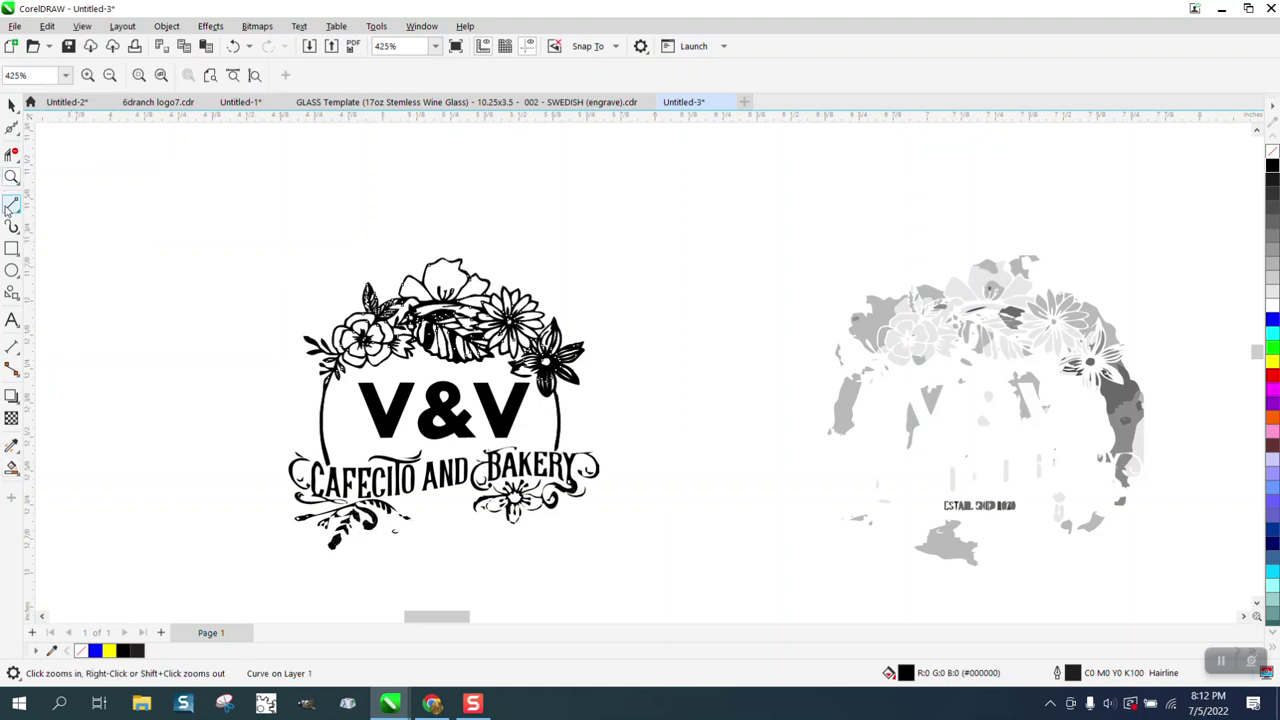
{"action": "left_click_drag", "start_coordinate": [734, 531], "coordinate": [765, 562]}
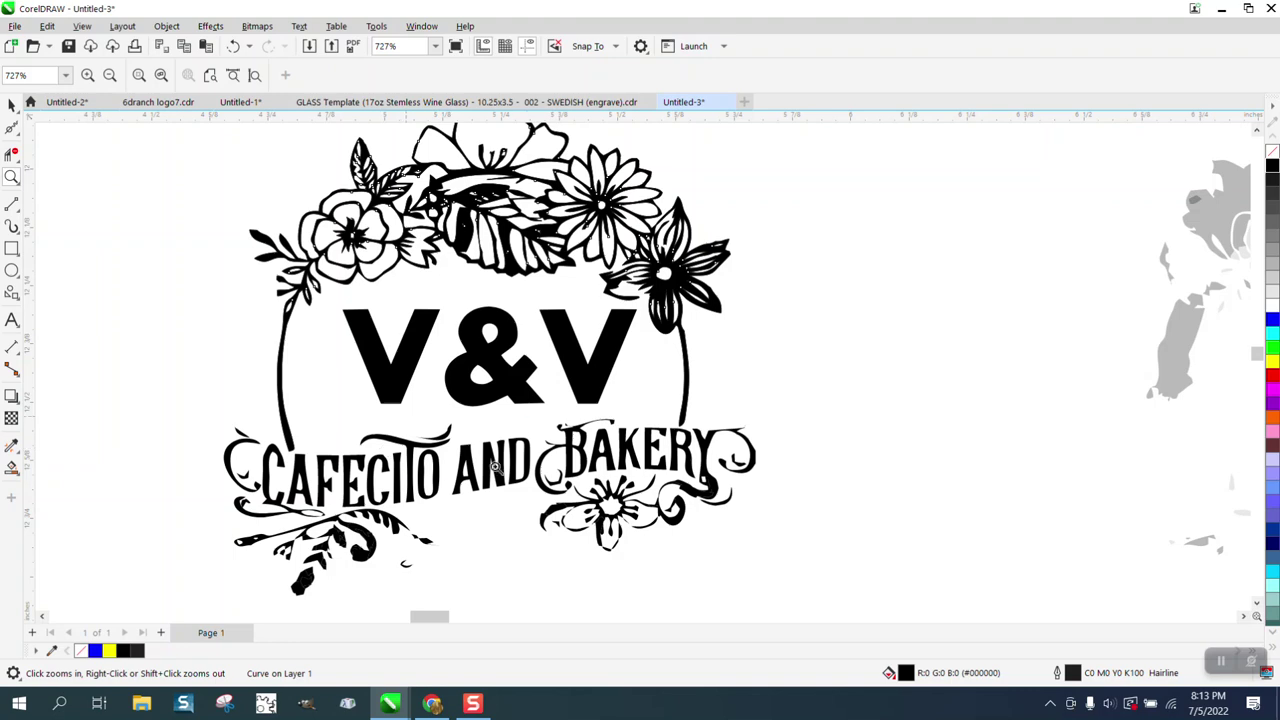
{"action": "left_click_drag", "start_coordinate": [437, 441], "coordinate": [534, 477]}
{"action": "scroll", "coordinate": [443, 444], "scroll_direction": "down", "scroll_amount": 5}
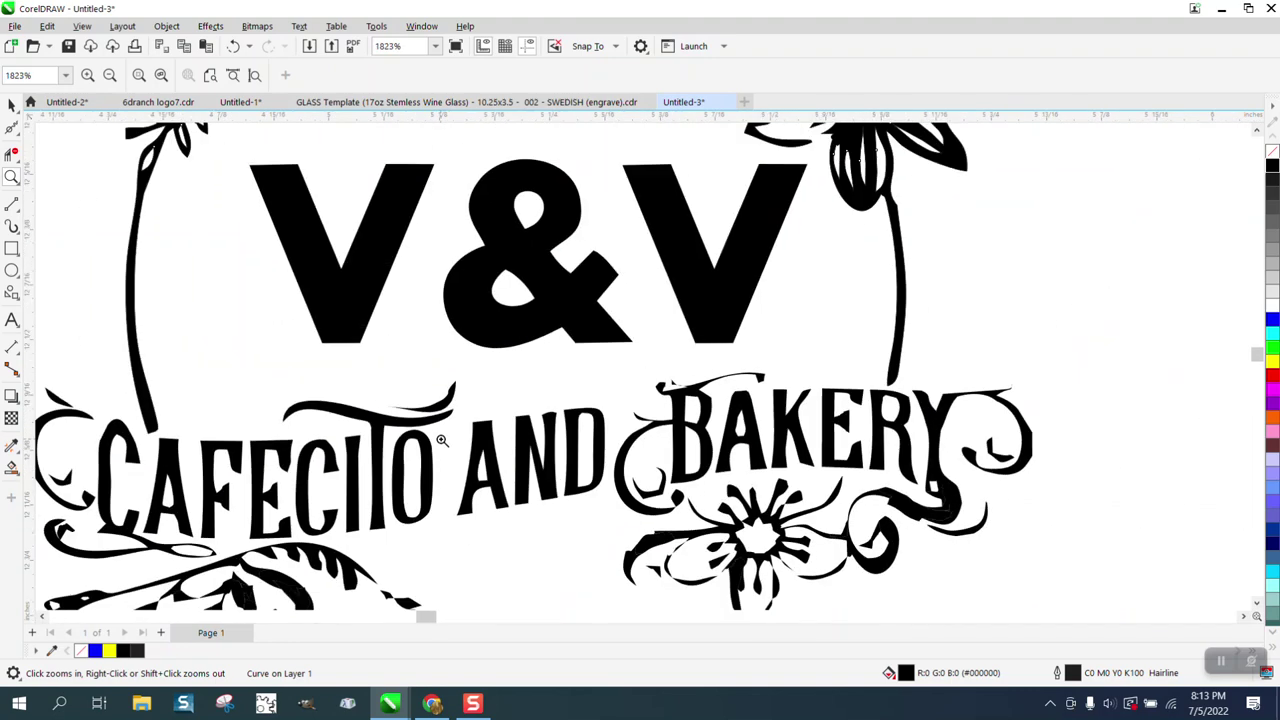
{"action": "mouse_move", "coordinate": [637, 394]}
{"action": "left_mouse_down"}
{"action": "mouse_move", "coordinate": [757, 402]}
{"action": "mouse_move", "coordinate": [641, 400]}
{"action": "left_mouse_up"}
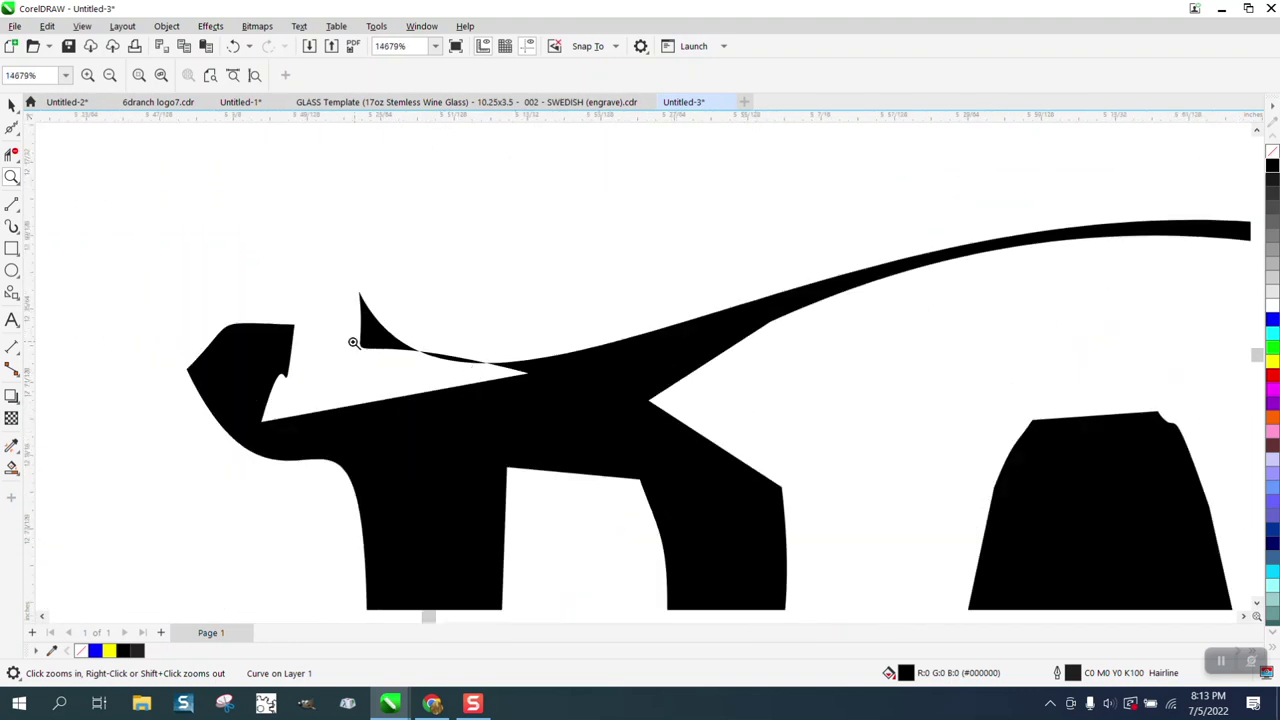
{"action": "left_click", "coordinate": [18, 138]}
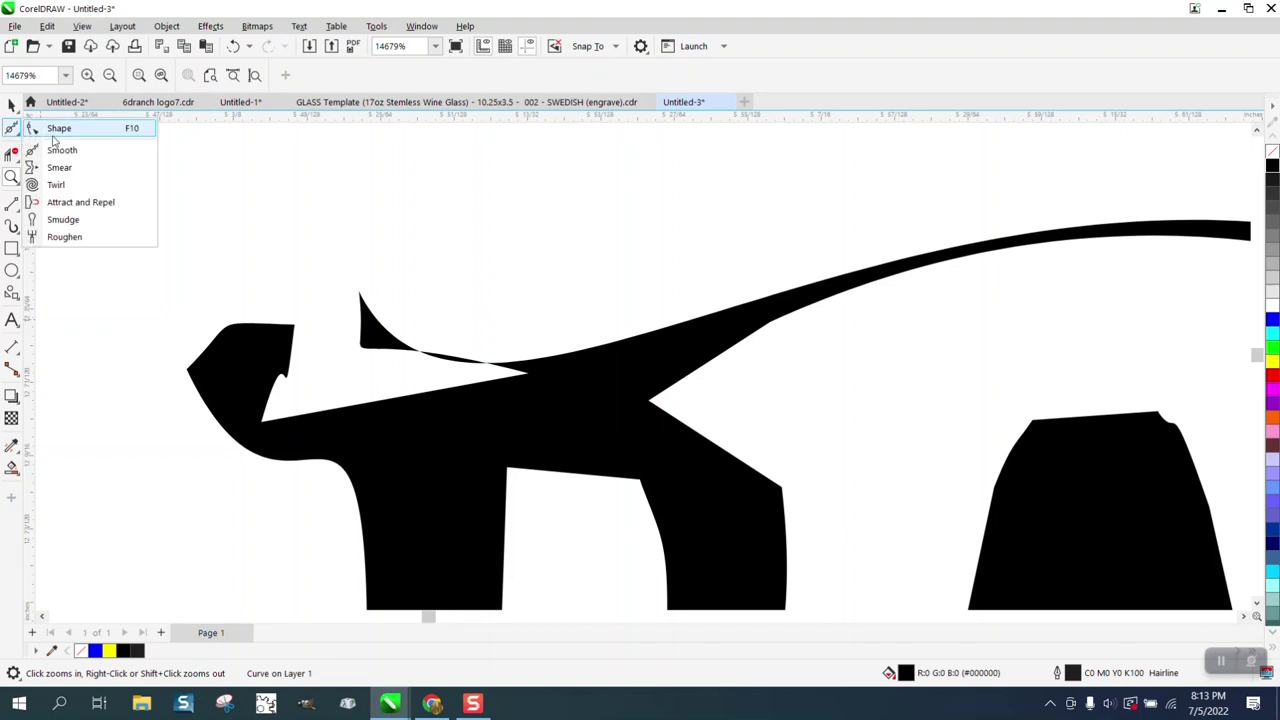
{"action": "left_click", "coordinate": [52, 127]}
{"action": "left_click", "coordinate": [380, 342]}
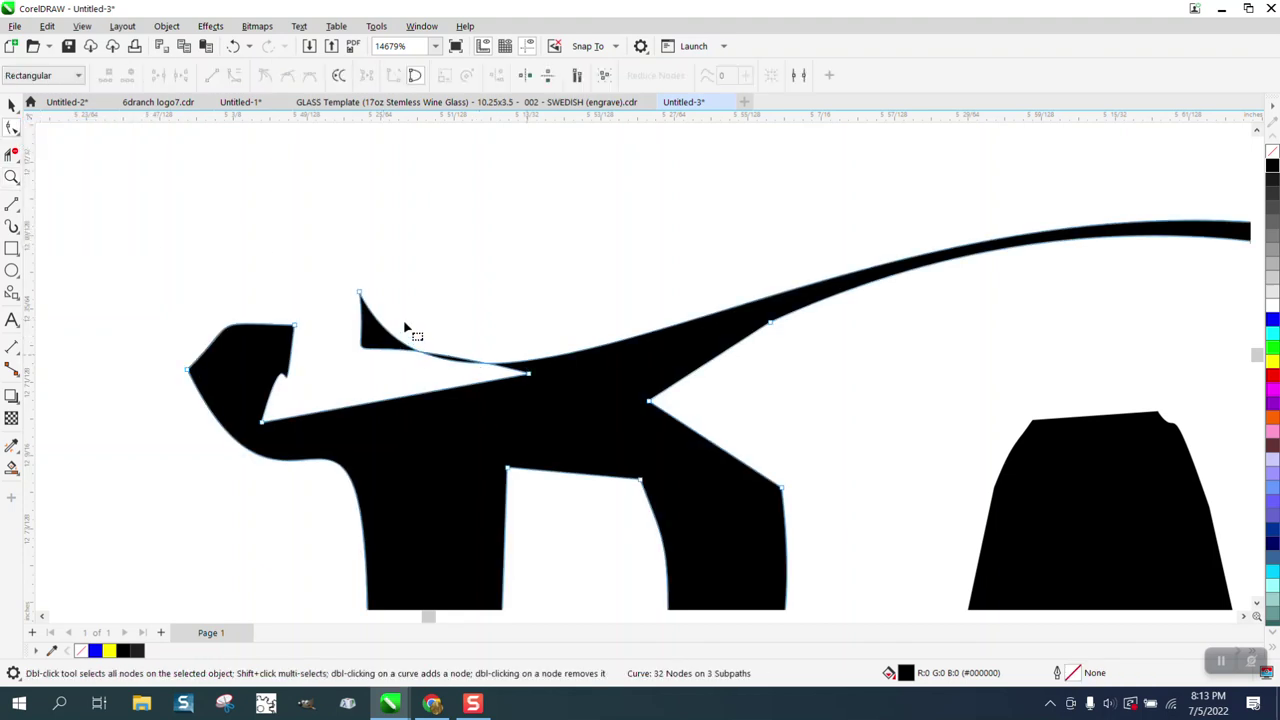
{"action": "left_click_drag", "start_coordinate": [528, 374], "coordinate": [484, 381]}
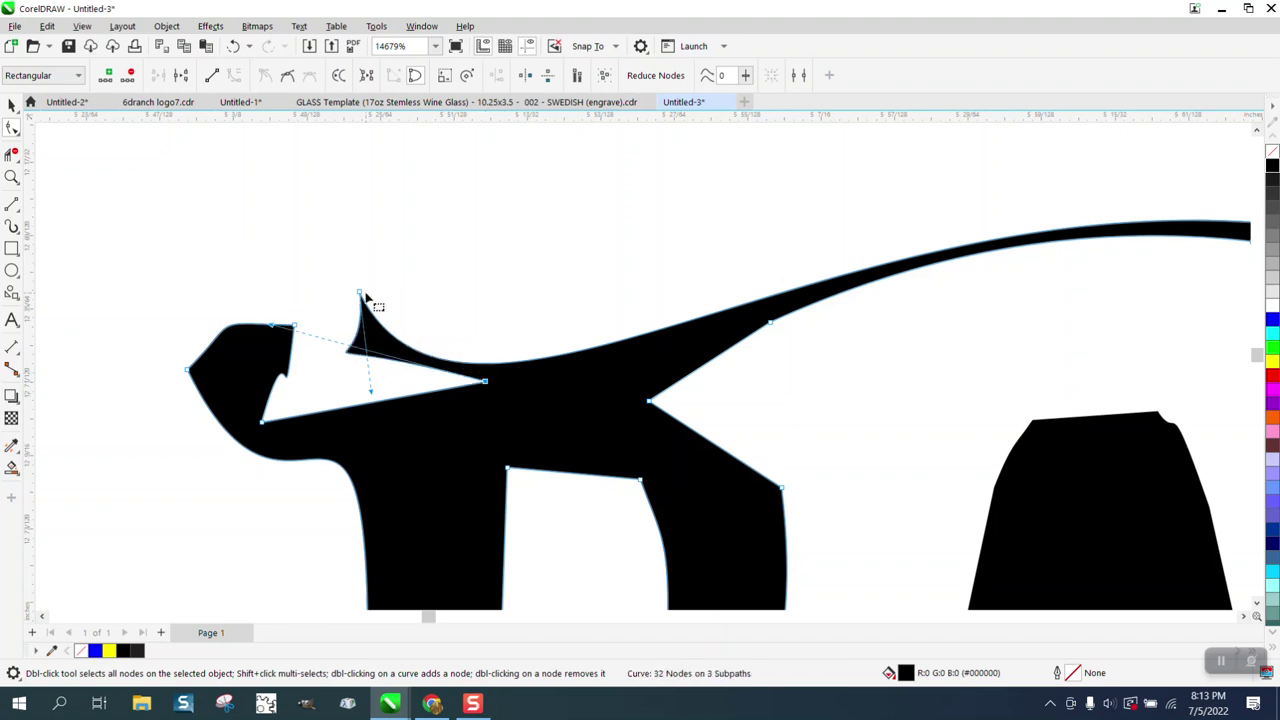
Reshape the inner edge of the knob at the start of the B's flourish by adjusting its curve handle
{"action": "left_click", "coordinate": [290, 372]}
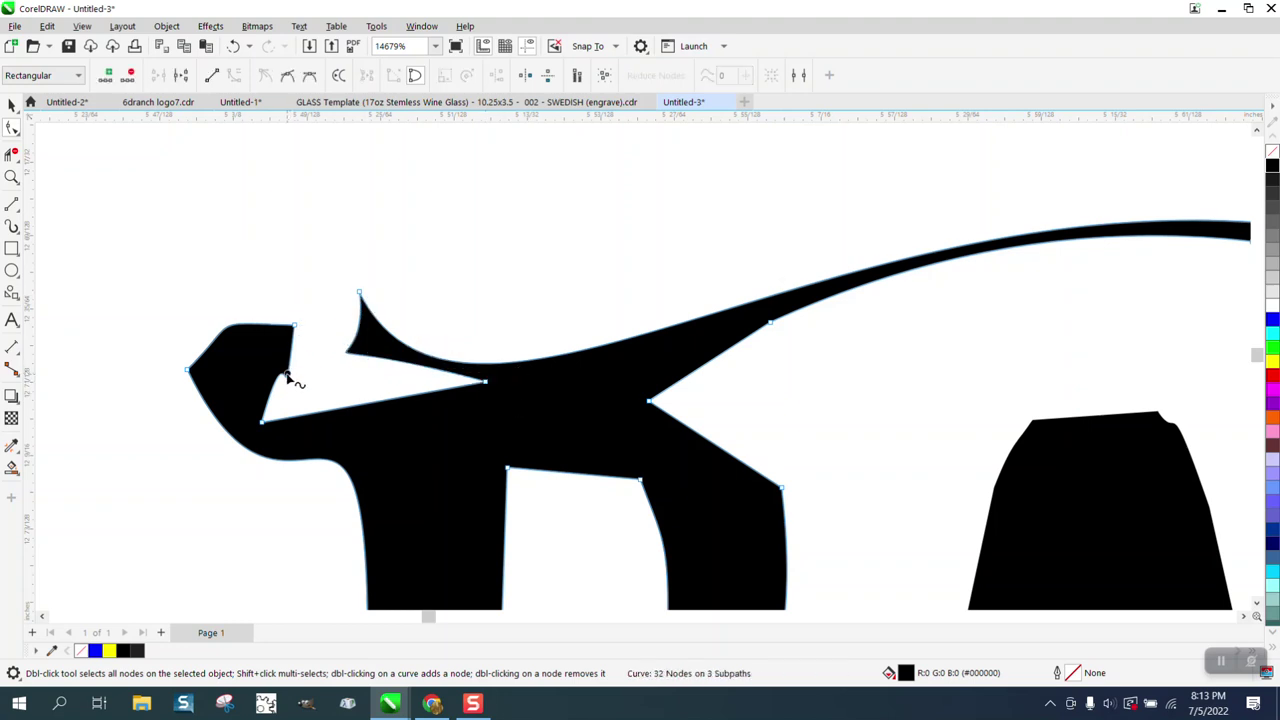
{"action": "left_click", "coordinate": [264, 424]}
{"action": "left_click_drag", "start_coordinate": [293, 318], "coordinate": [340, 348]}
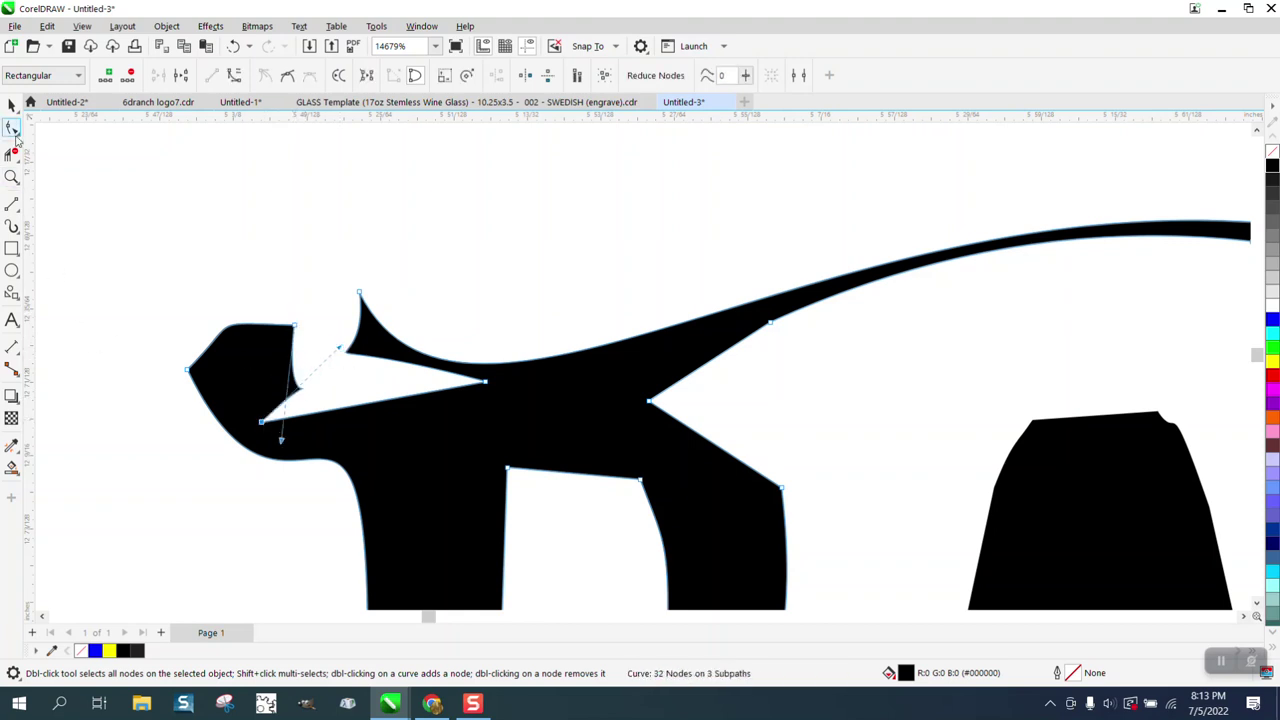
Smooth the knob, notch and long stroke of the B's flourish with the Smooth tool
{"action": "left_click", "coordinate": [15, 130]}
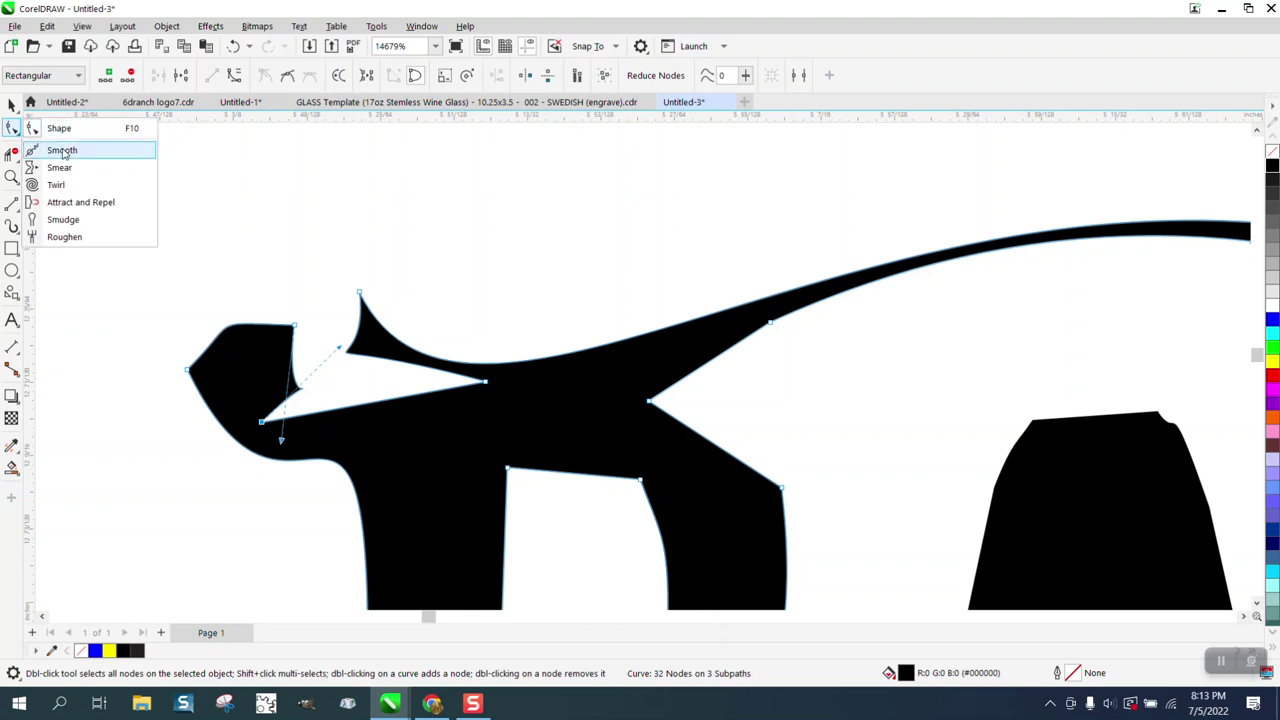
{"action": "left_click", "coordinate": [62, 150]}
{"action": "mouse_move", "coordinate": [240, 337]}
{"action": "left_mouse_down"}
{"action": "mouse_move", "coordinate": [333, 363]}
{"action": "mouse_move", "coordinate": [371, 346]}
{"action": "mouse_move", "coordinate": [507, 412]}
{"action": "mouse_move", "coordinate": [496, 412]}
{"action": "mouse_move", "coordinate": [642, 342]}
{"action": "mouse_move", "coordinate": [645, 361]}
{"action": "mouse_move", "coordinate": [614, 364]}
{"action": "mouse_move", "coordinate": [706, 363]}
{"action": "mouse_move", "coordinate": [700, 344]}
{"action": "mouse_move", "coordinate": [987, 340]}
{"action": "left_mouse_up"}
{"action": "scroll", "coordinate": [640, 361], "scroll_direction": "down", "scroll_amount": 2}
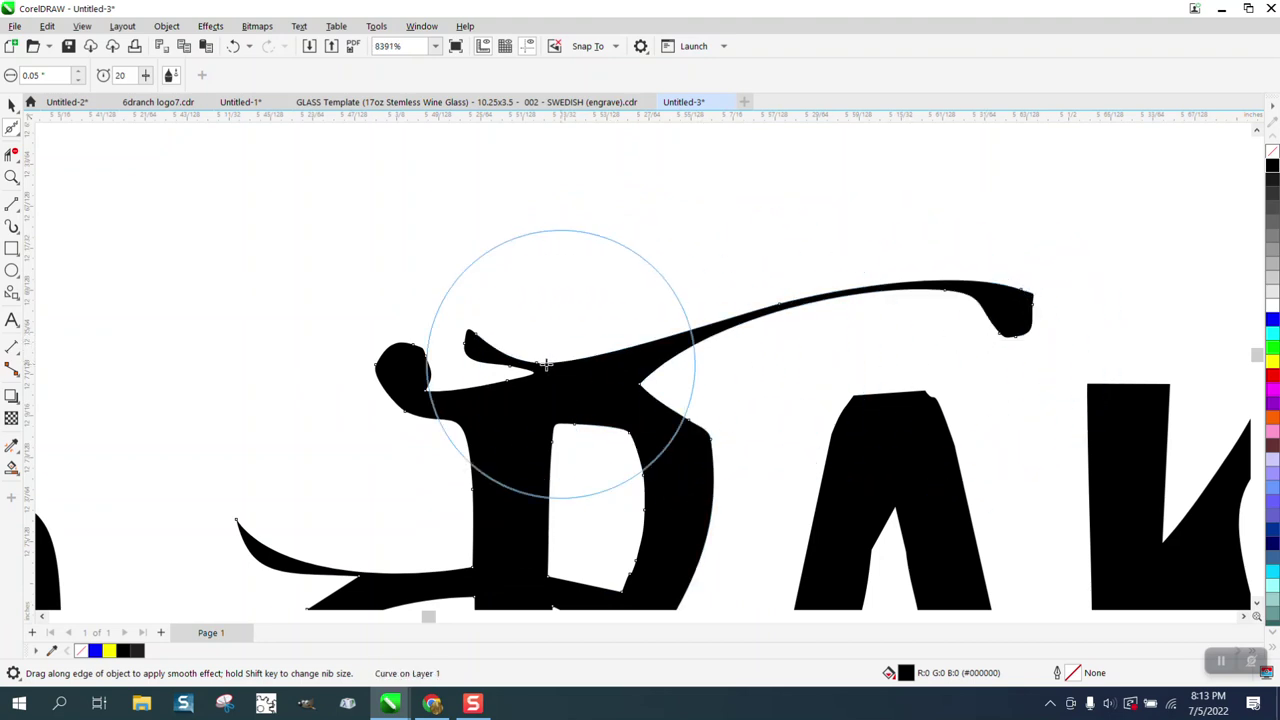
{"action": "scroll", "coordinate": [543, 366], "scroll_direction": "down", "scroll_amount": 2}
Convert the segments at the notched top corner of the A in BAKERY to straight lines
{"action": "left_click", "coordinate": [11, 176]}
{"action": "left_click_drag", "start_coordinate": [690, 337], "coordinate": [806, 409]}
{"action": "left_click", "coordinate": [11, 130]}
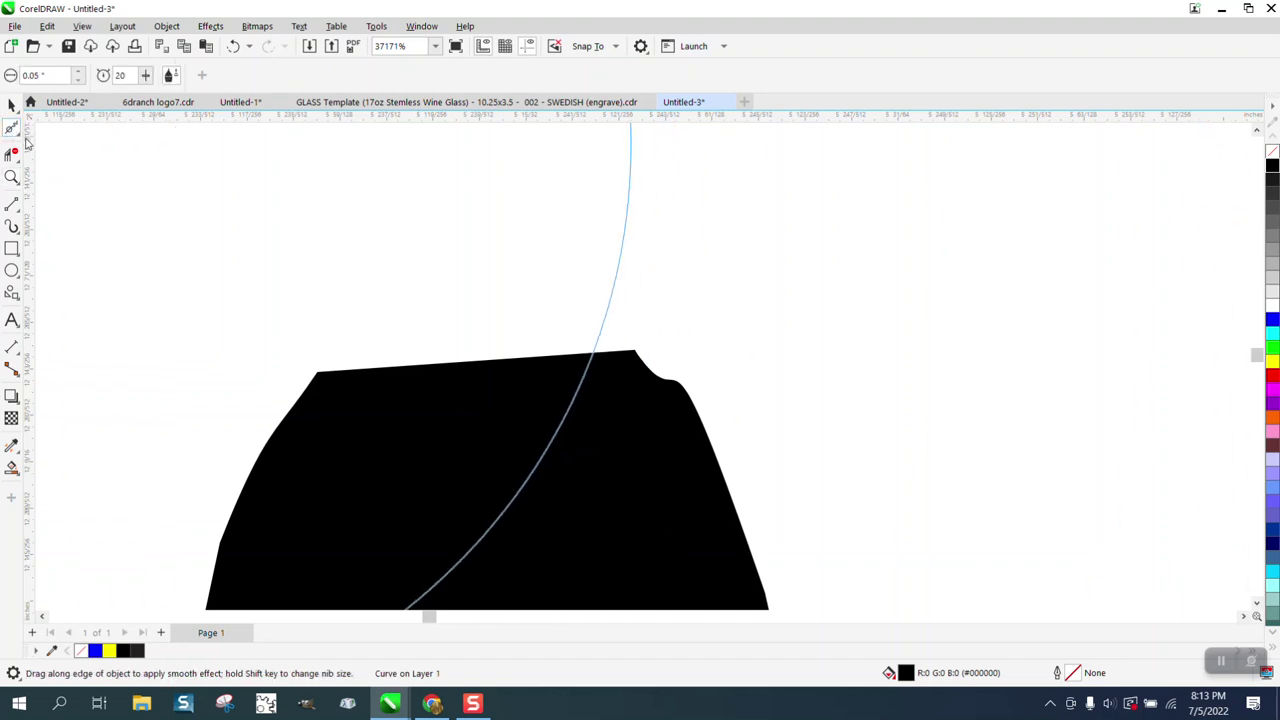
{"action": "left_click", "coordinate": [19, 135]}
{"action": "left_click", "coordinate": [57, 126]}
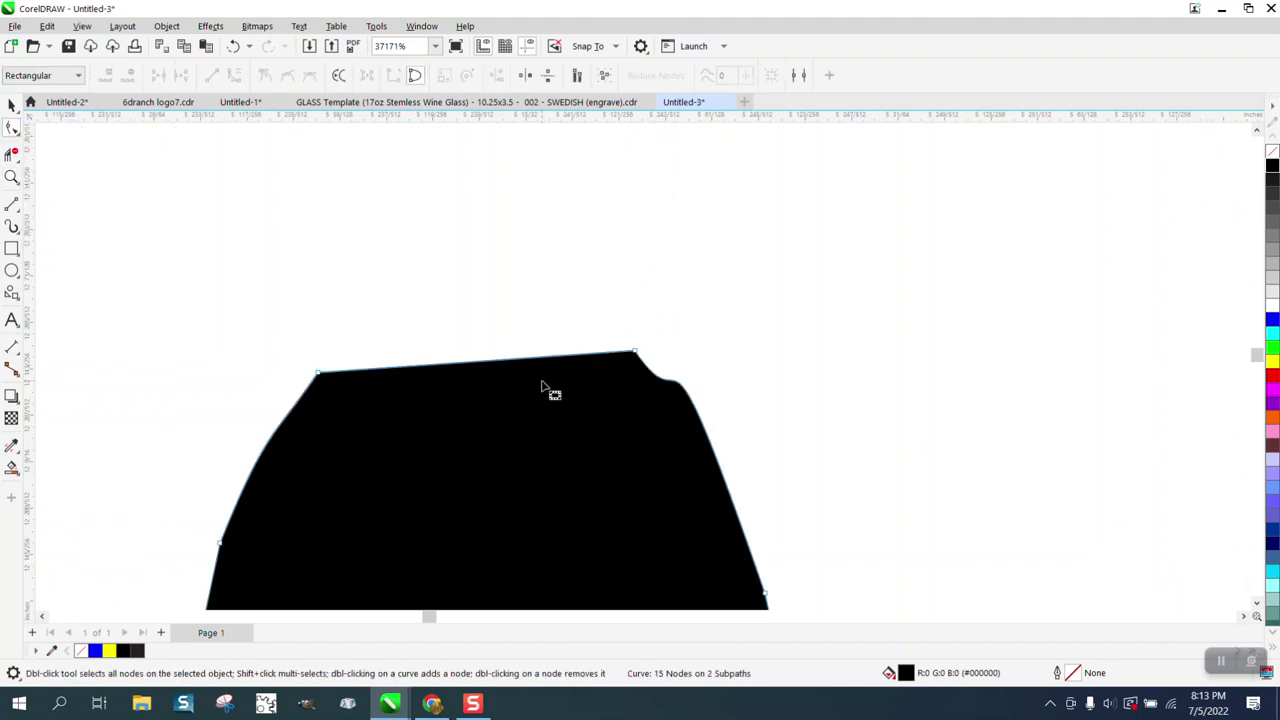
{"action": "scroll", "coordinate": [655, 360], "scroll_direction": "down", "scroll_amount": 4}
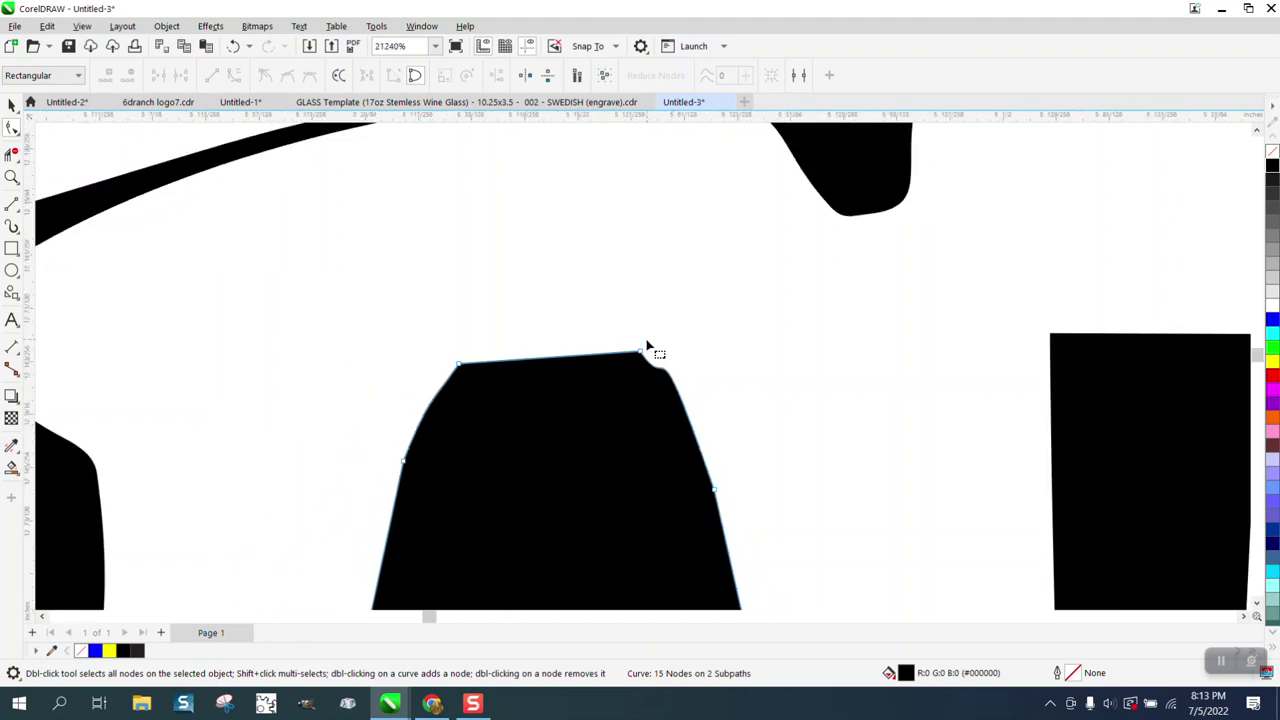
{"action": "left_click_drag", "start_coordinate": [544, 333], "coordinate": [700, 397]}
{"action": "right_click", "coordinate": [648, 352]}
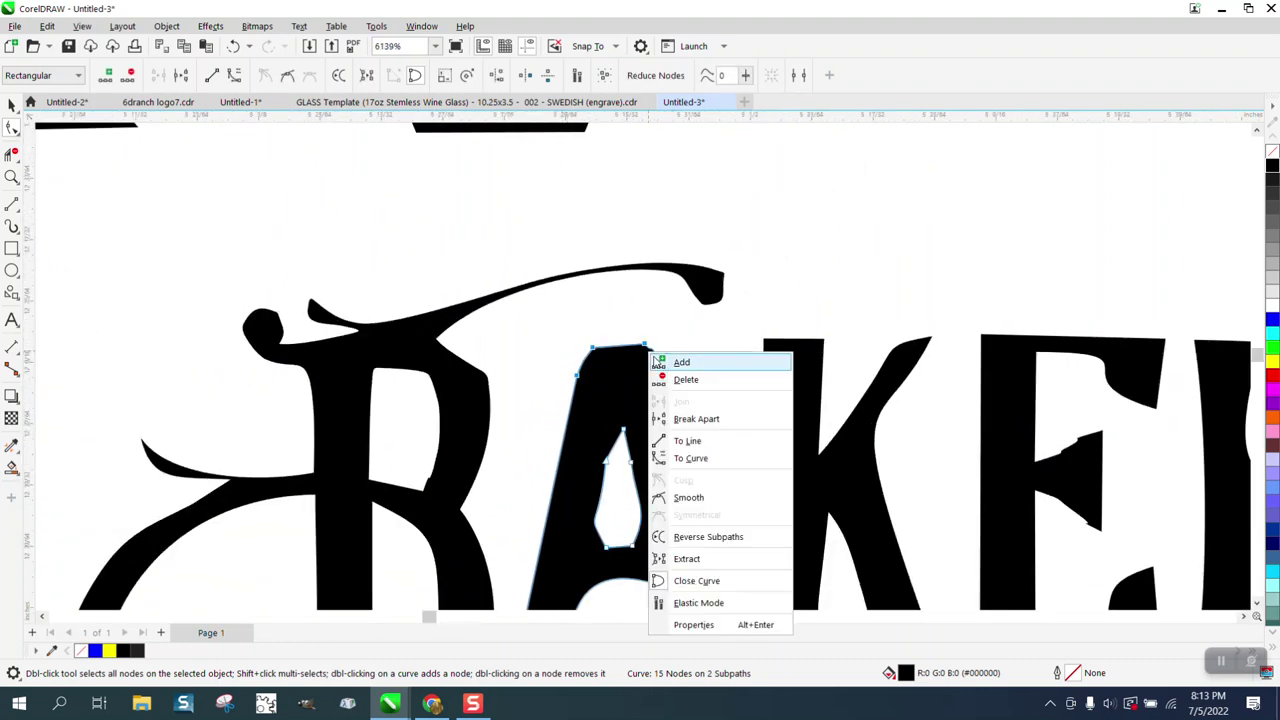
{"action": "left_click", "coordinate": [700, 436]}
Delete the extra shoulder and side nodes on the A's outer contour to straighten both legs
{"action": "left_click_drag", "start_coordinate": [704, 368], "coordinate": [545, 410]}
{"action": "key", "text": "Delete"}
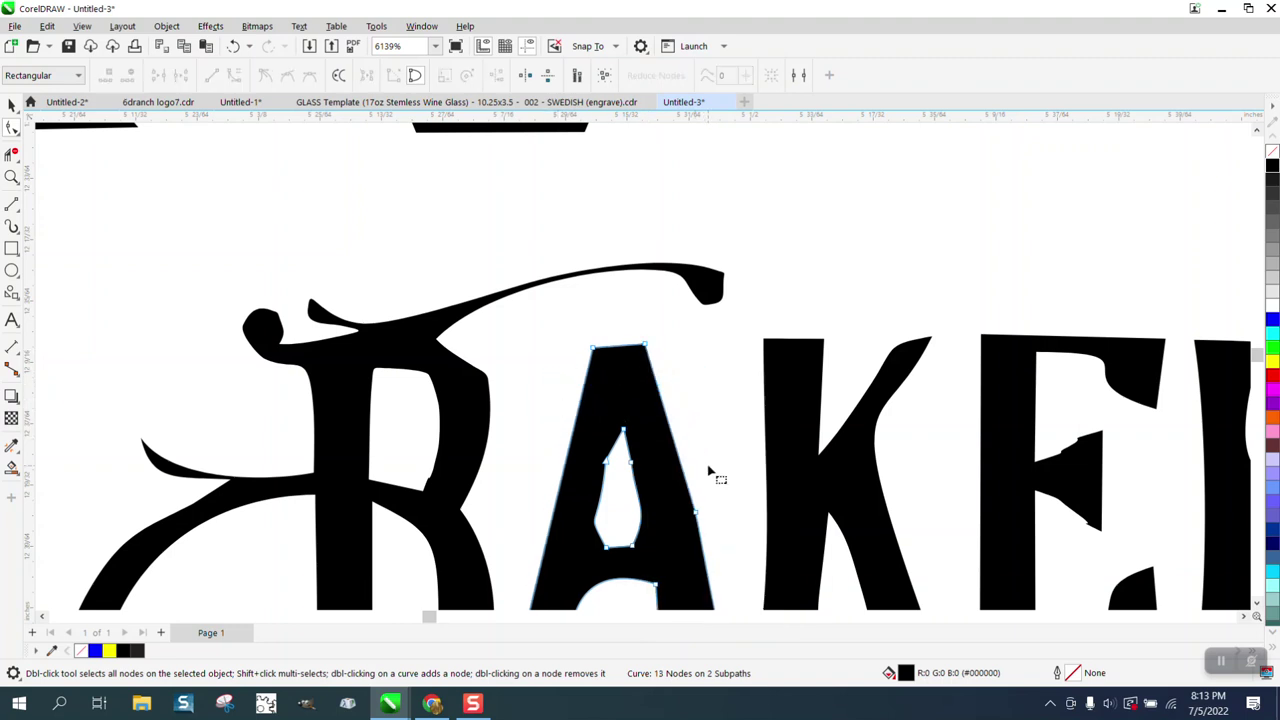
{"action": "left_click", "coordinate": [690, 538]}
{"action": "key", "text": "Delete"}
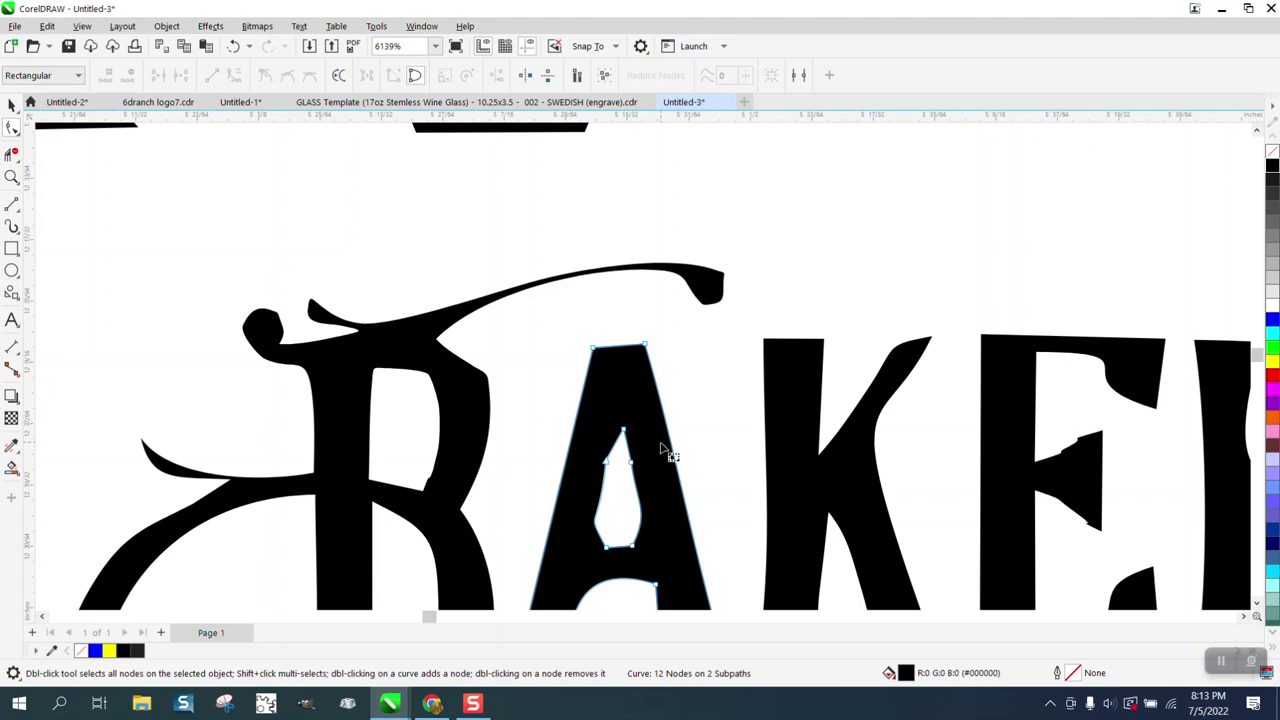
Delete the two upper side nodes of the A's inner counter
{"action": "left_click", "coordinate": [11, 177]}
{"action": "left_click_drag", "start_coordinate": [560, 398], "coordinate": [712, 568]}
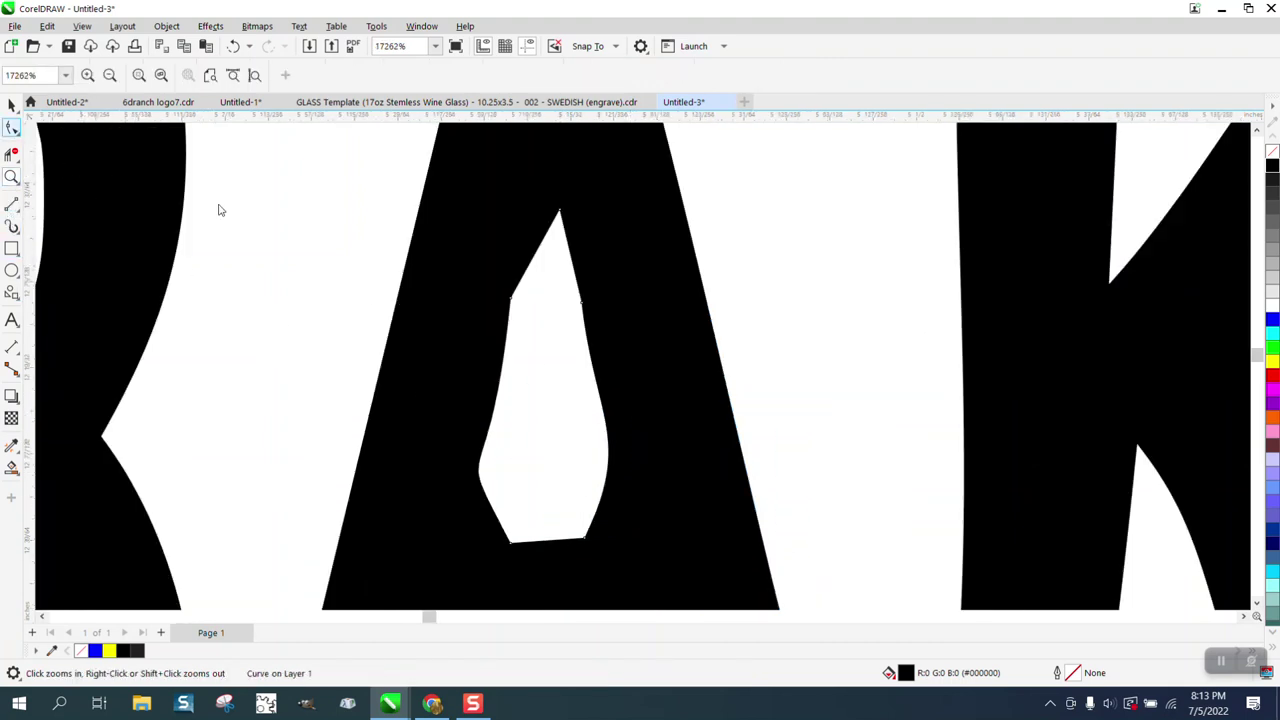
{"action": "key", "text": "F10"}
{"action": "left_click_drag", "start_coordinate": [491, 282], "coordinate": [620, 342]}
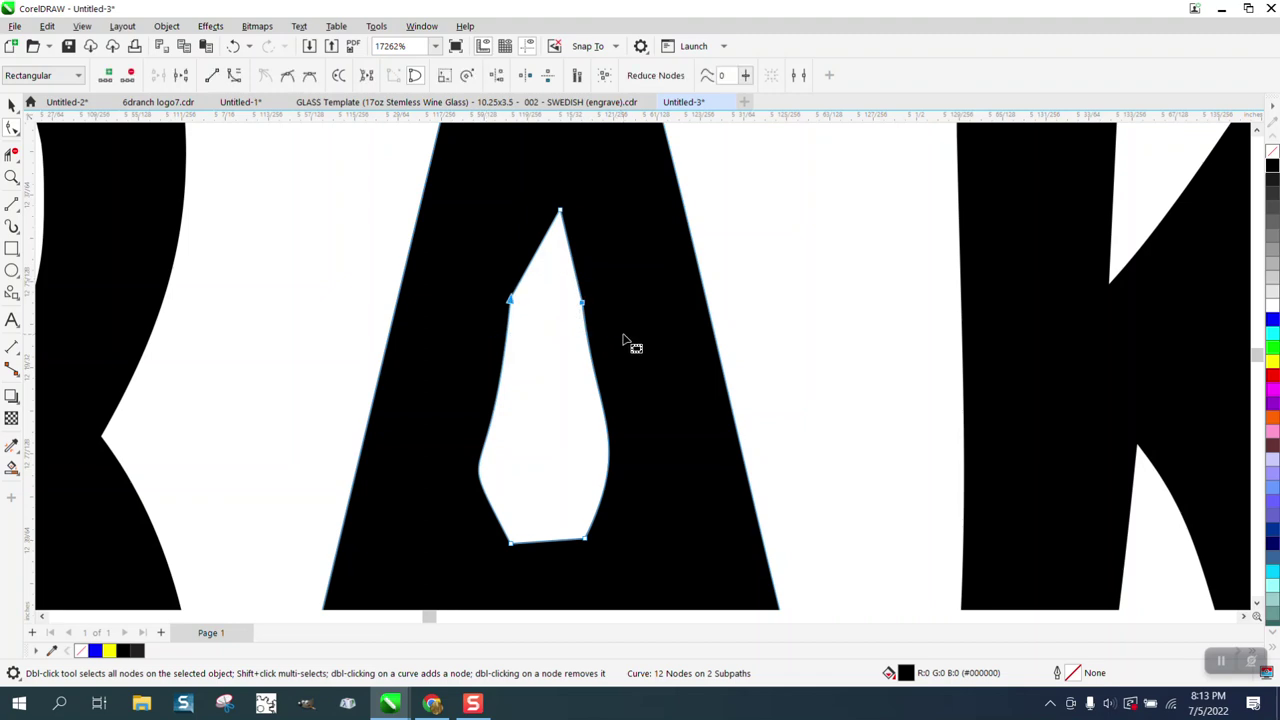
{"action": "key", "text": "Delete"}
Smooth the inner edge of the B's upper bowl with the Smooth tool
{"action": "scroll", "coordinate": [628, 345], "scroll_direction": "down", "scroll_amount": 4}
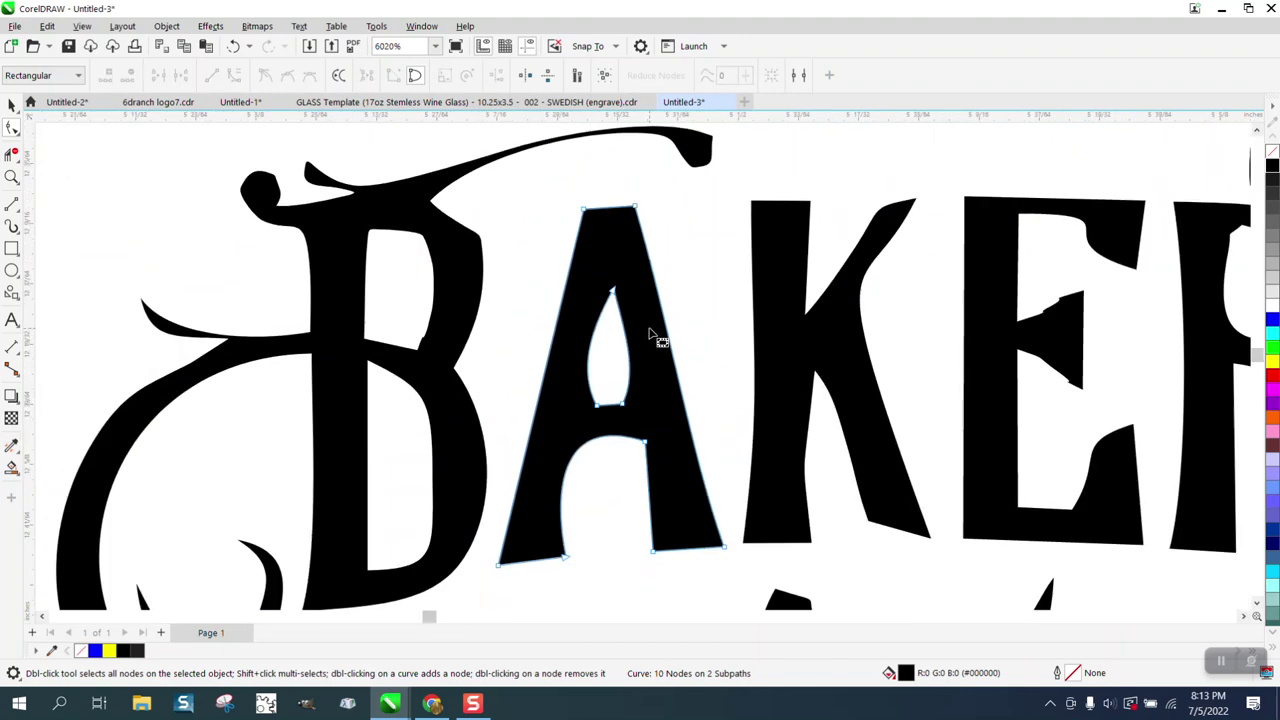
{"action": "left_click", "coordinate": [20, 138]}
{"action": "left_click", "coordinate": [55, 128]}
{"action": "left_click", "coordinate": [22, 138]}
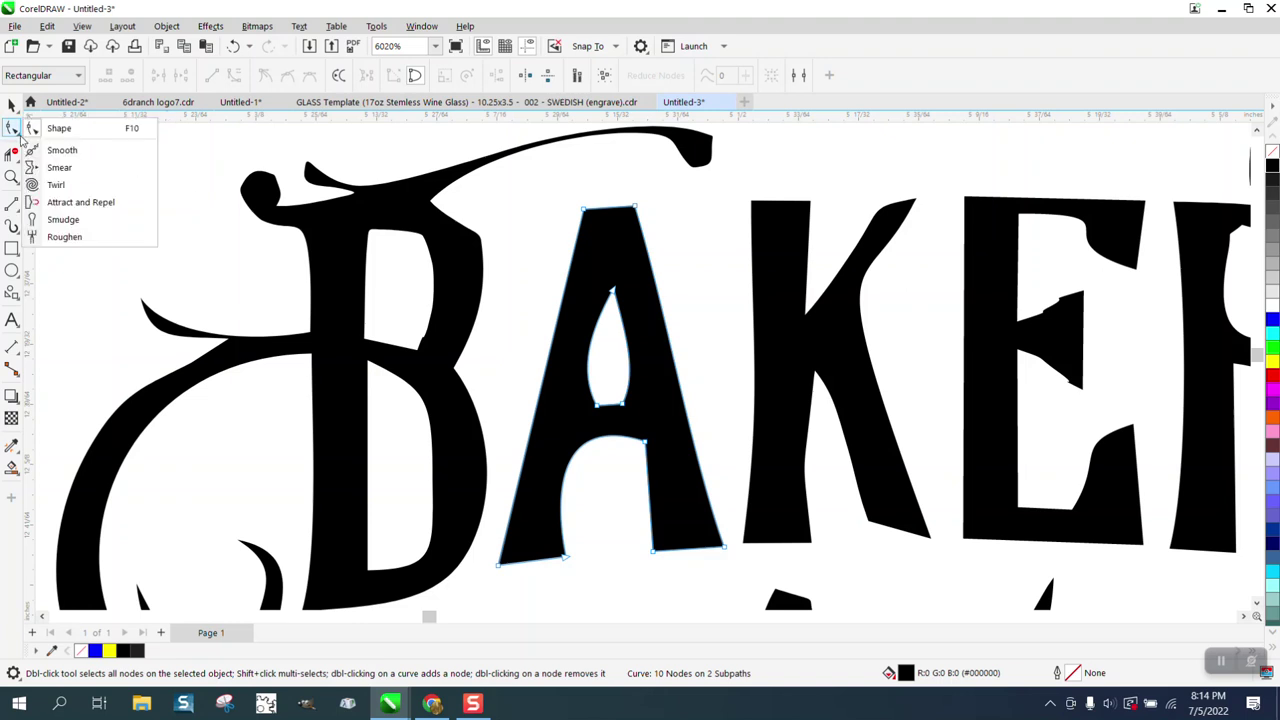
{"action": "left_click", "coordinate": [74, 149]}
{"action": "mouse_move", "coordinate": [432, 322]}
{"action": "left_mouse_down"}
{"action": "mouse_move", "coordinate": [419, 344]}
{"action": "mouse_move", "coordinate": [457, 323]}
{"action": "mouse_move", "coordinate": [437, 349]}
{"action": "mouse_move", "coordinate": [452, 300]}
{"action": "left_mouse_up"}
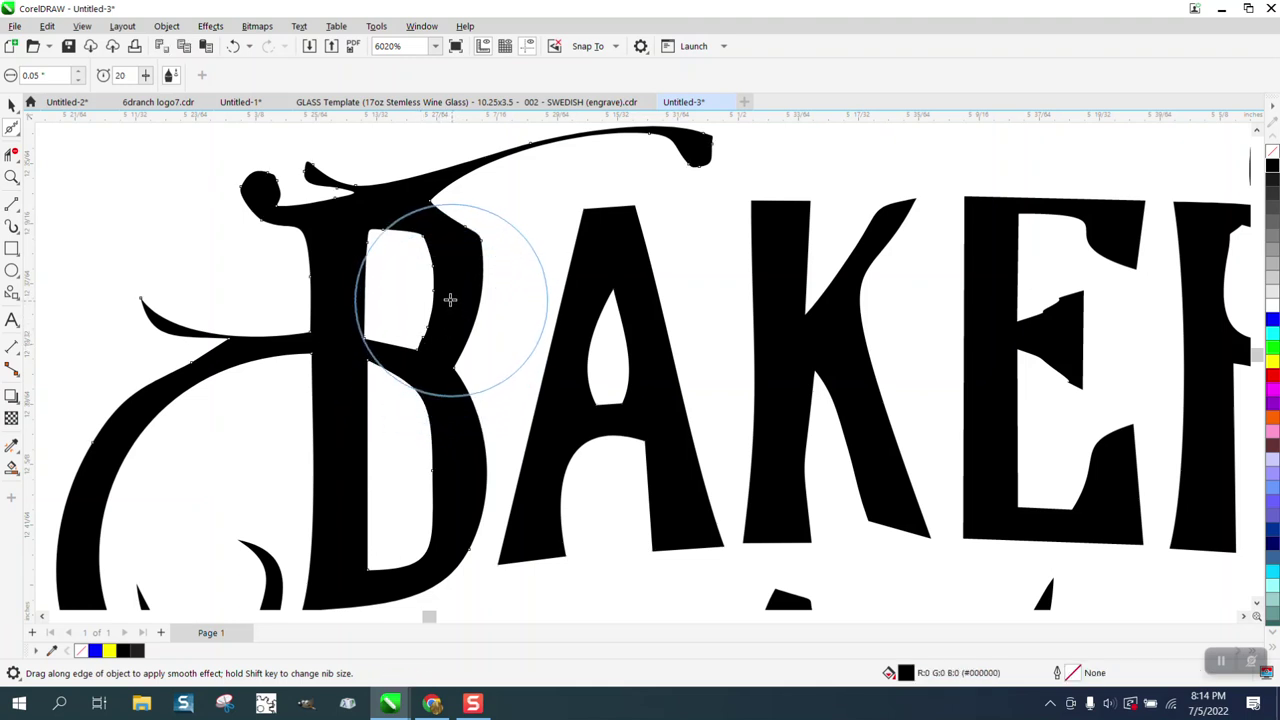
Try breaking the B's curve apart into separate objects, and undo it
{"action": "left_click", "coordinate": [11, 104]}
{"action": "left_click", "coordinate": [166, 26]}
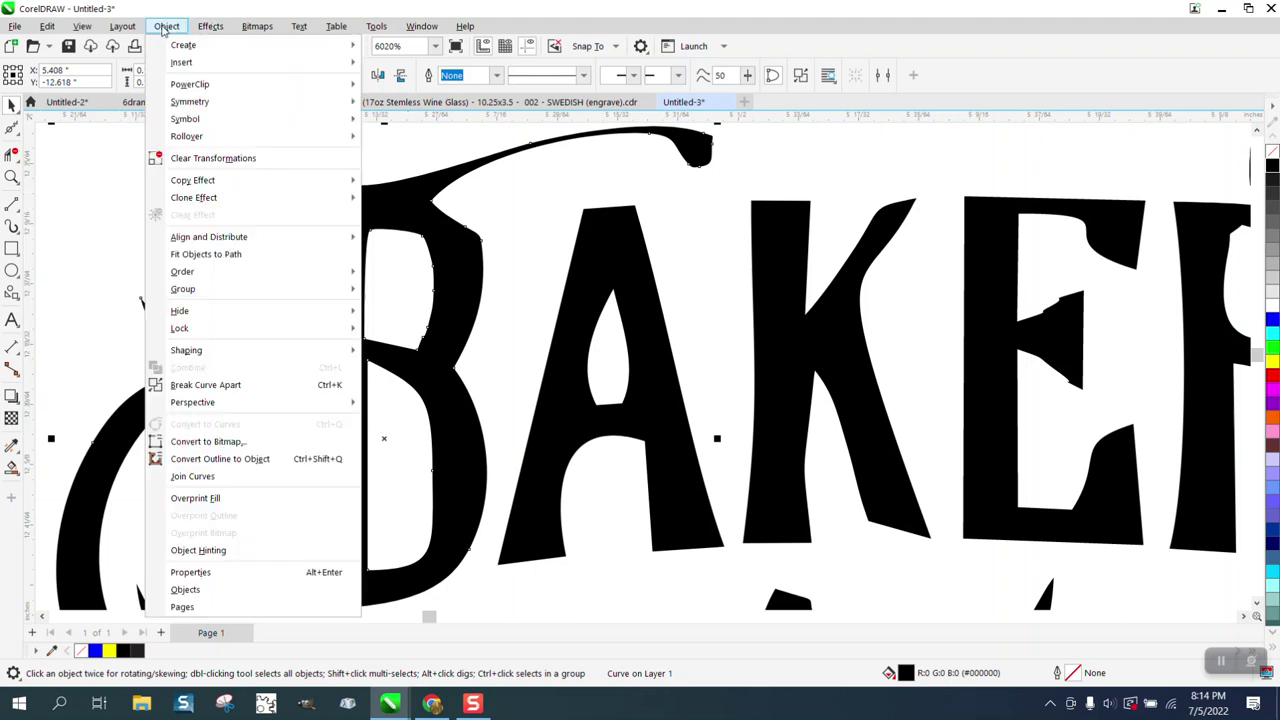
{"action": "mouse_move", "coordinate": [243, 273]}
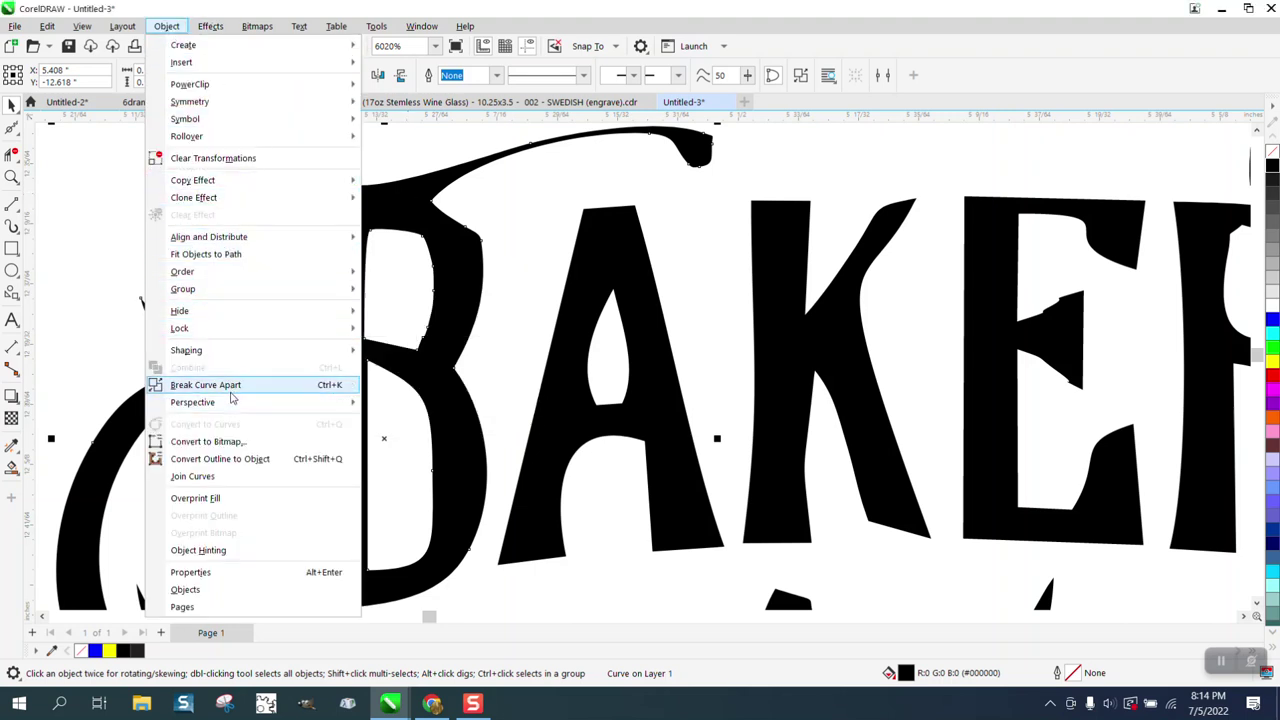
{"action": "left_click", "coordinate": [225, 385]}
{"action": "left_click", "coordinate": [14, 135]}
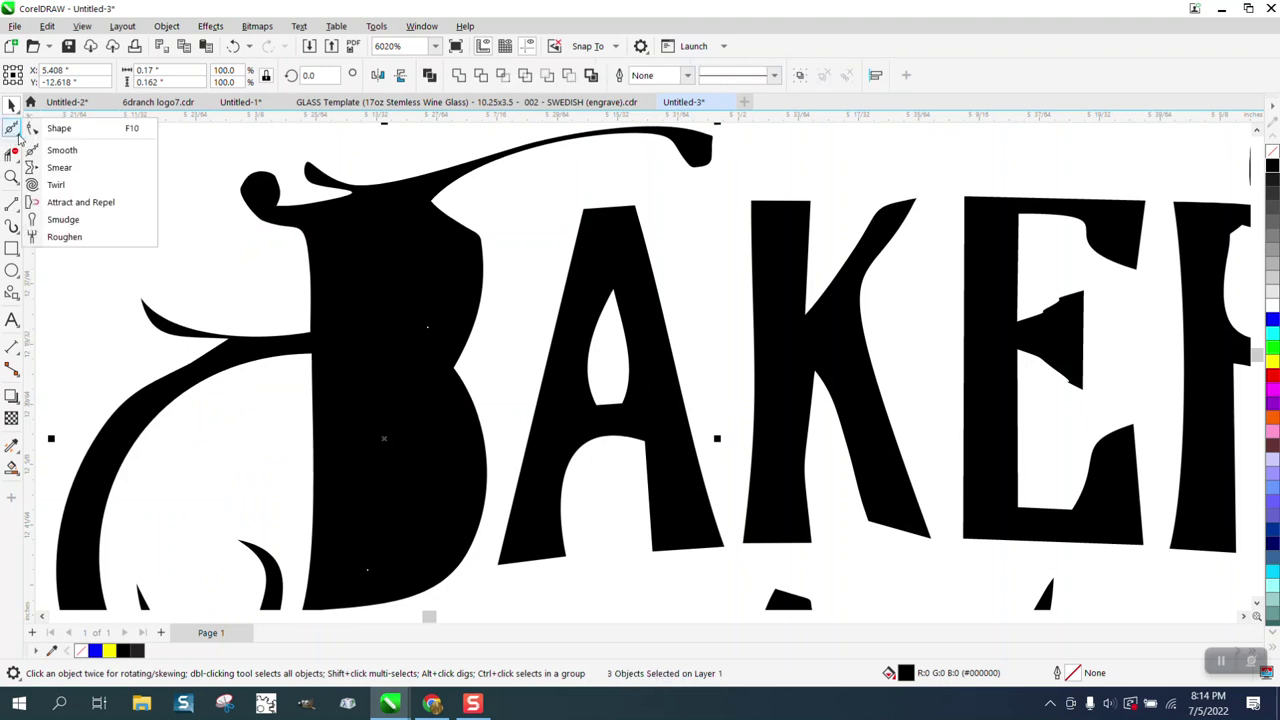
{"action": "left_click", "coordinate": [55, 149]}
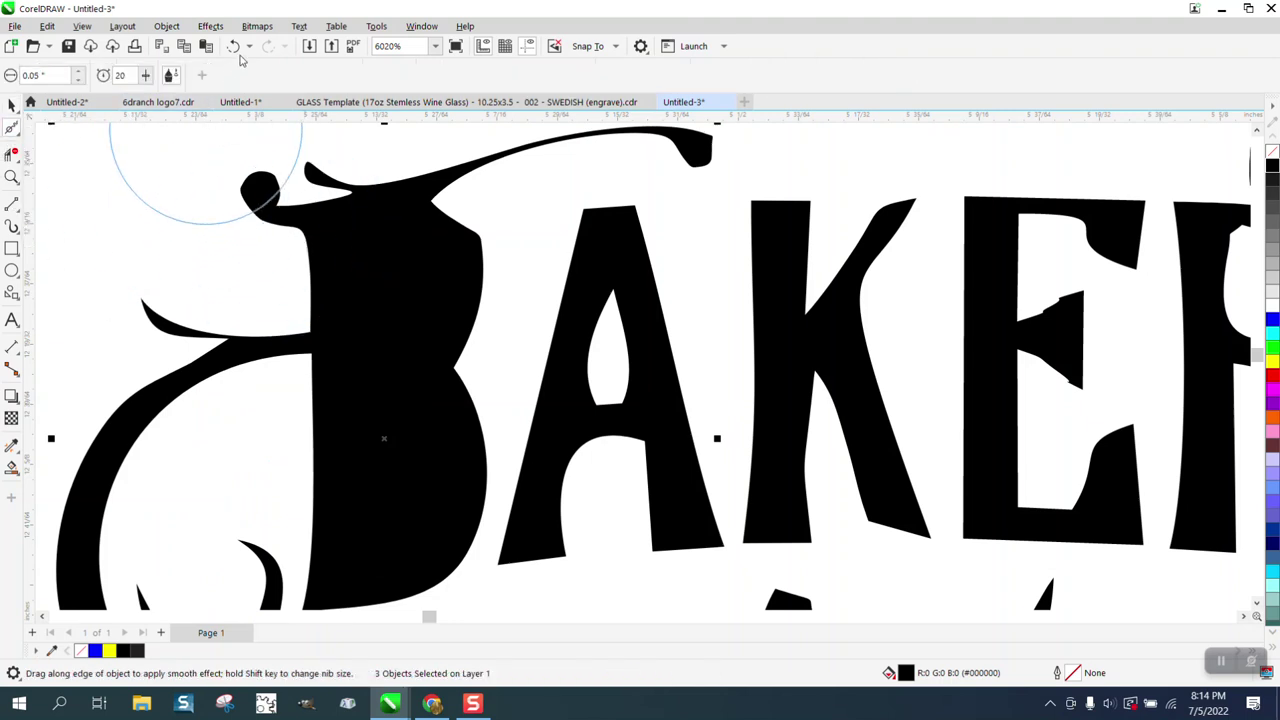
{"action": "key", "text": "ctrl+z"}
Smooth both counters and the outer waist of the B with further strokes
{"action": "mouse_move", "coordinate": [433, 328]}
{"action": "left_mouse_down"}
{"action": "mouse_move", "coordinate": [428, 338]}
{"action": "mouse_move", "coordinate": [453, 243]}
{"action": "left_mouse_up"}
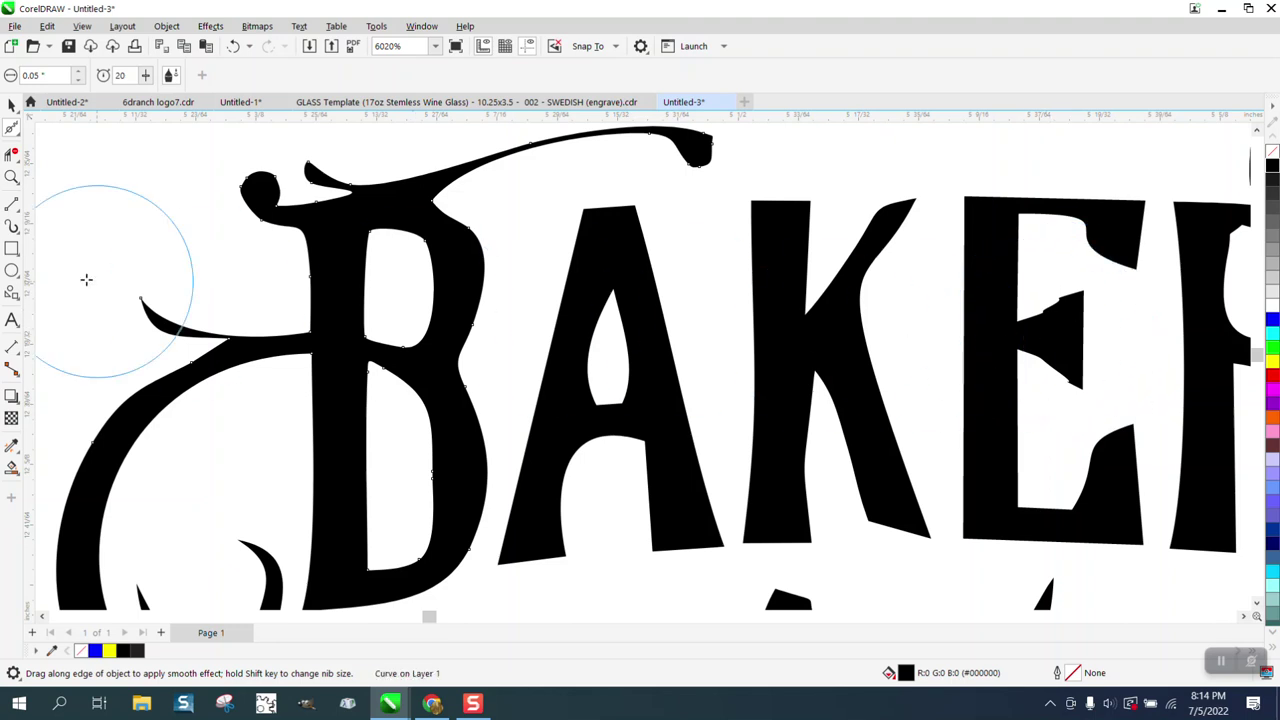
Delete the jagged nodes along the upper and lower edges of the E's middle arm in BAKERY
{"action": "left_click", "coordinate": [17, 133]}
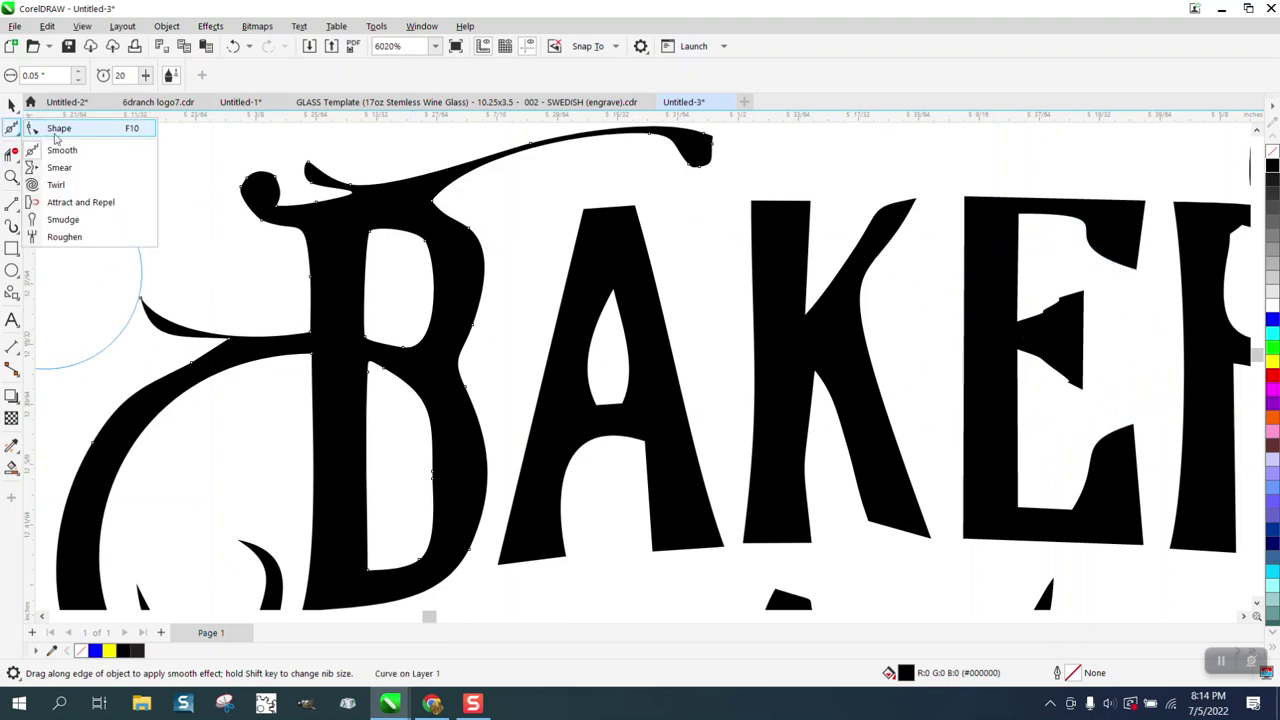
{"action": "left_click", "coordinate": [55, 126]}
{"action": "left_click", "coordinate": [1057, 318]}
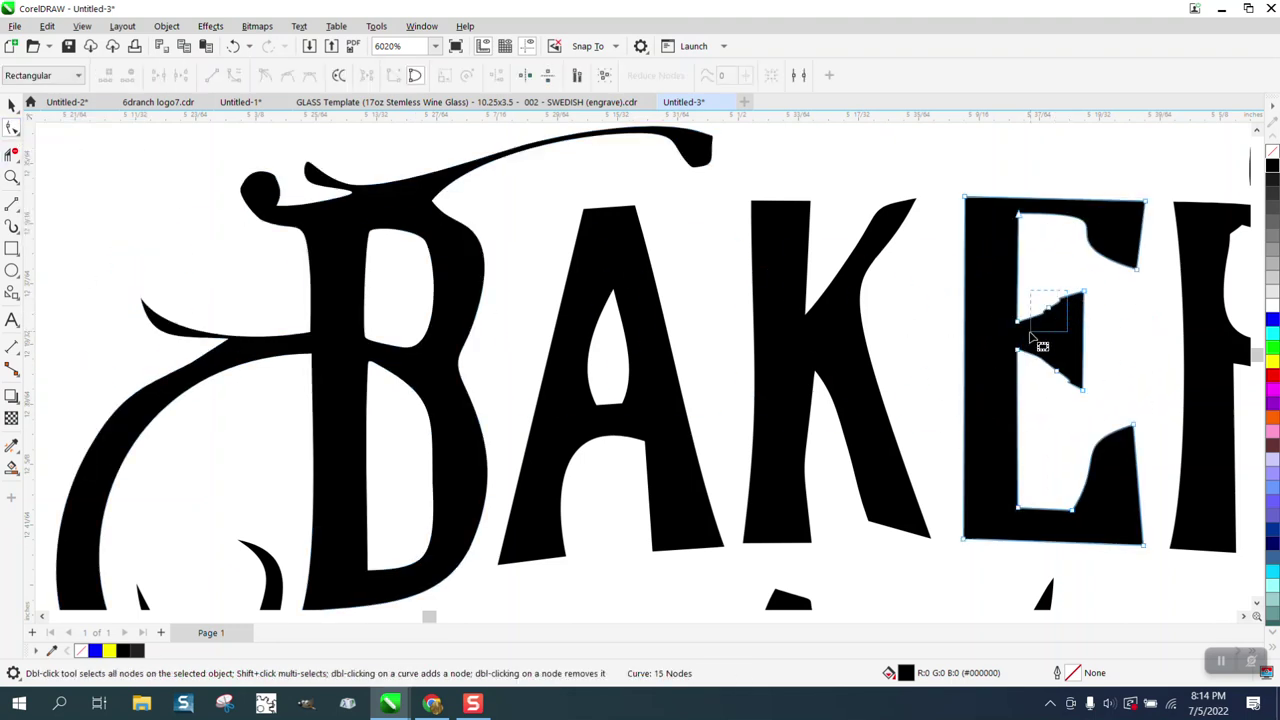
{"action": "double_click", "coordinate": [1056, 369]}
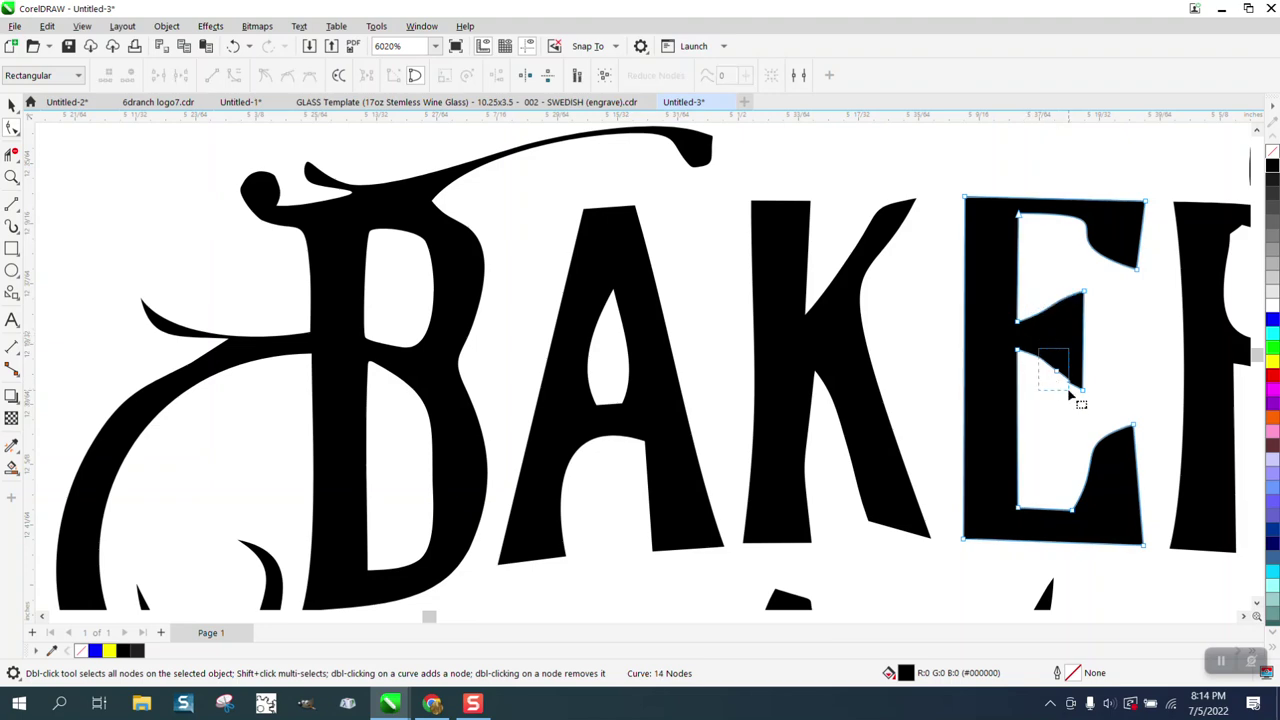
{"action": "scroll", "coordinate": [1050, 388], "scroll_direction": "down", "scroll_amount": 2}
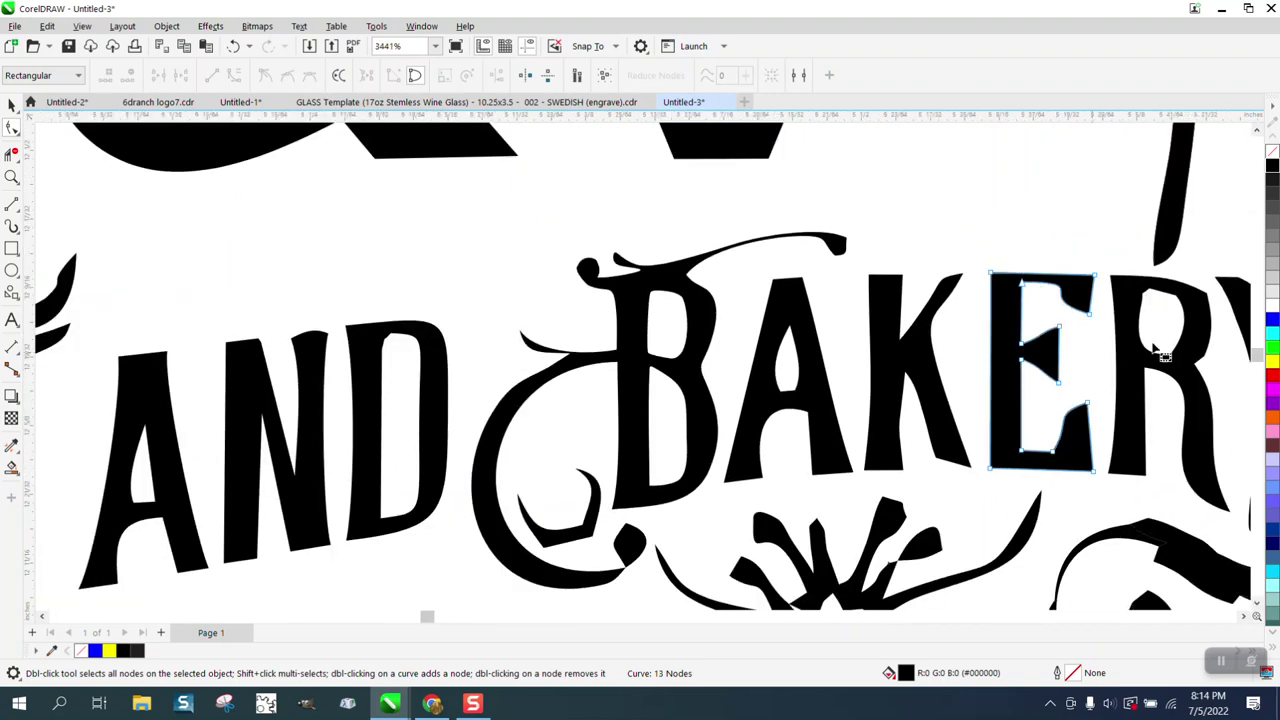
{"action": "scroll", "coordinate": [672, 305], "scroll_direction": "down", "scroll_amount": 2}
{"action": "scroll", "coordinate": [672, 305], "scroll_direction": "down", "scroll_amount": 4}
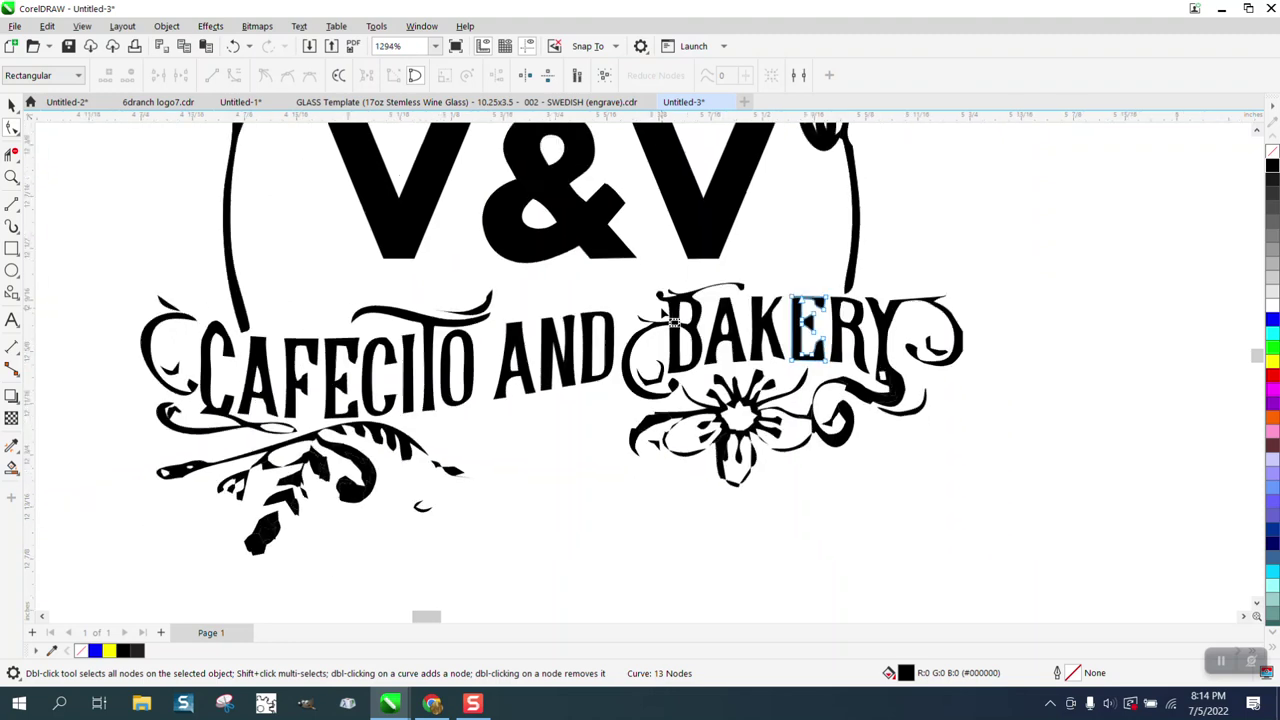
{"action": "scroll", "coordinate": [480, 446], "scroll_direction": "down", "scroll_amount": 2}
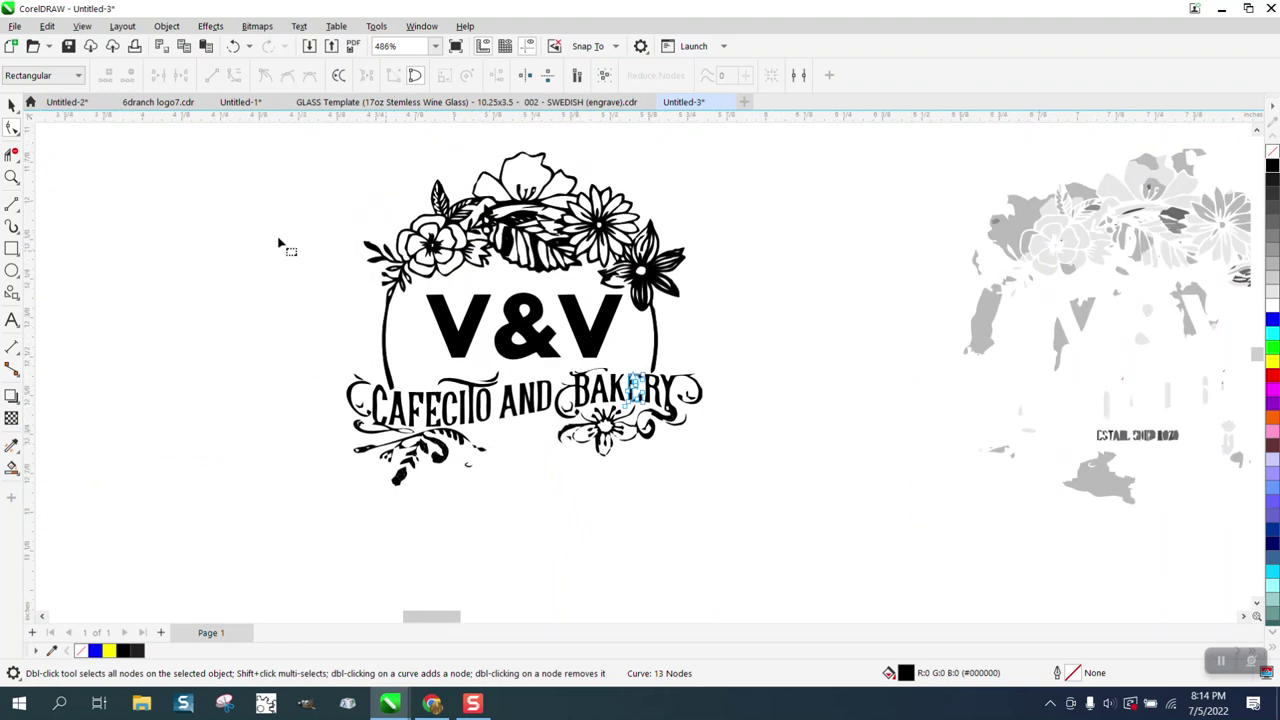
Move the original grayscale logo bitmap to just below and between the black line art and the gray watercolor shapes
{"action": "left_click", "coordinate": [12, 104]}
{"action": "scroll", "coordinate": [1205, 335], "scroll_direction": "down", "scroll_amount": 2}
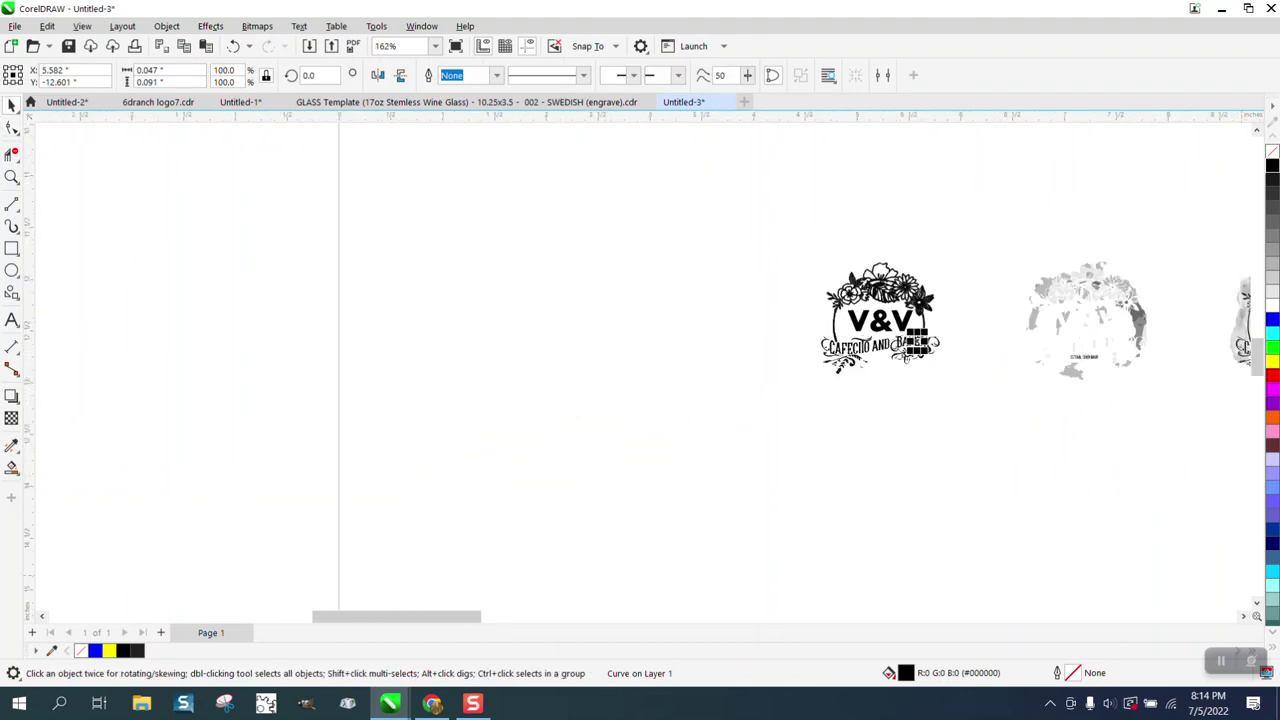
{"action": "left_click", "coordinate": [1244, 617]}
{"action": "left_click", "coordinate": [1244, 617]}
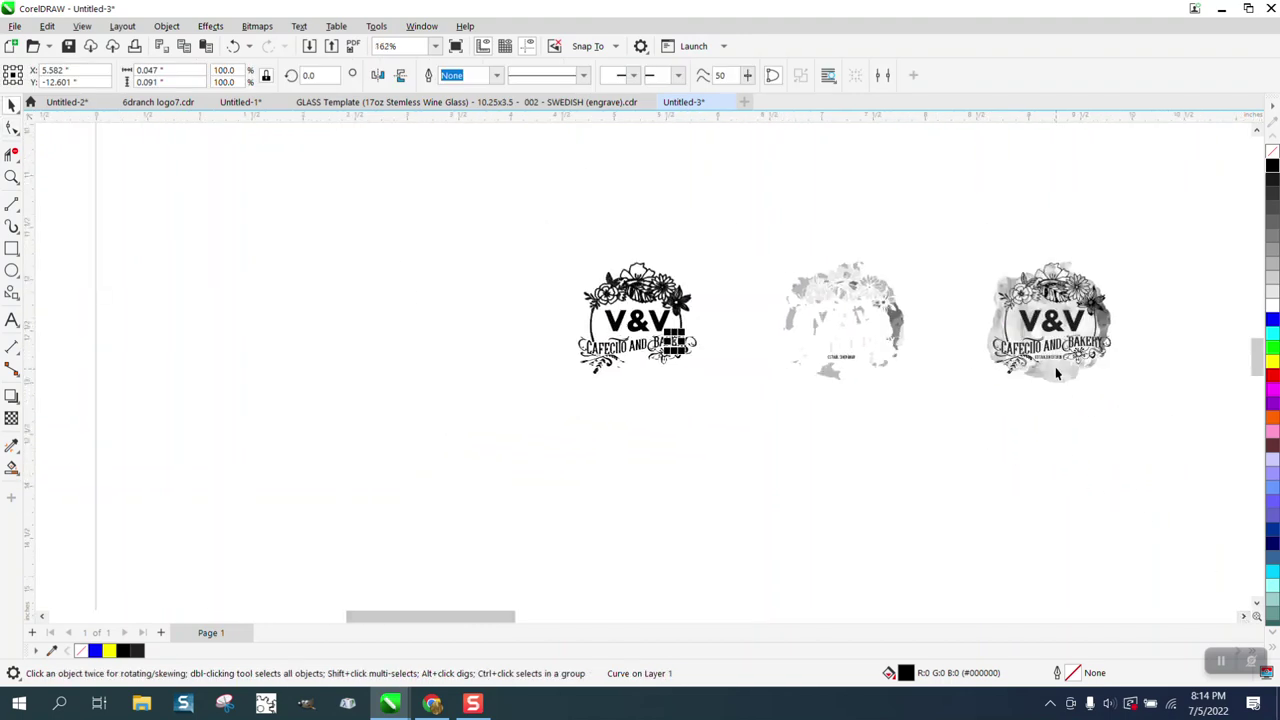
{"action": "left_click_drag", "start_coordinate": [1050, 363], "coordinate": [709, 471]}
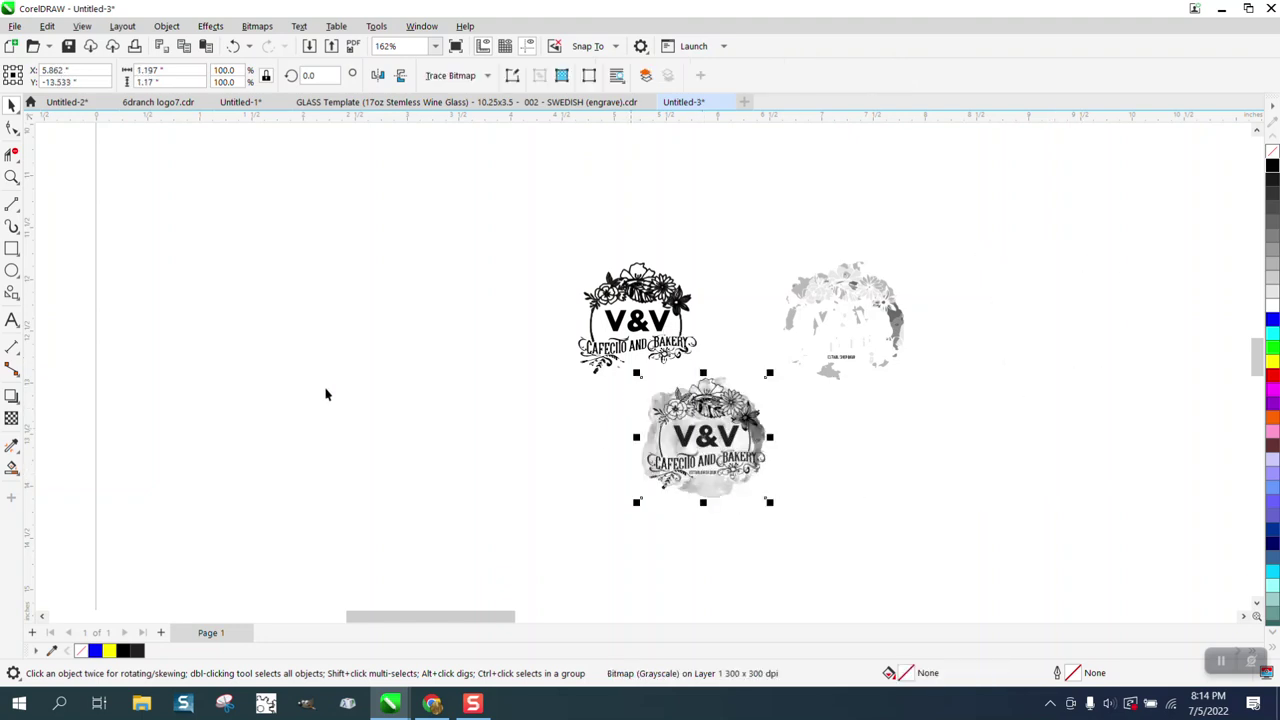
Examine the lettering, ESTABLISHED 2020 line and lower flourishes of the original grayscale bitmap up close
{"action": "left_click", "coordinate": [12, 177]}
{"action": "left_click_drag", "start_coordinate": [615, 420], "coordinate": [830, 520]}
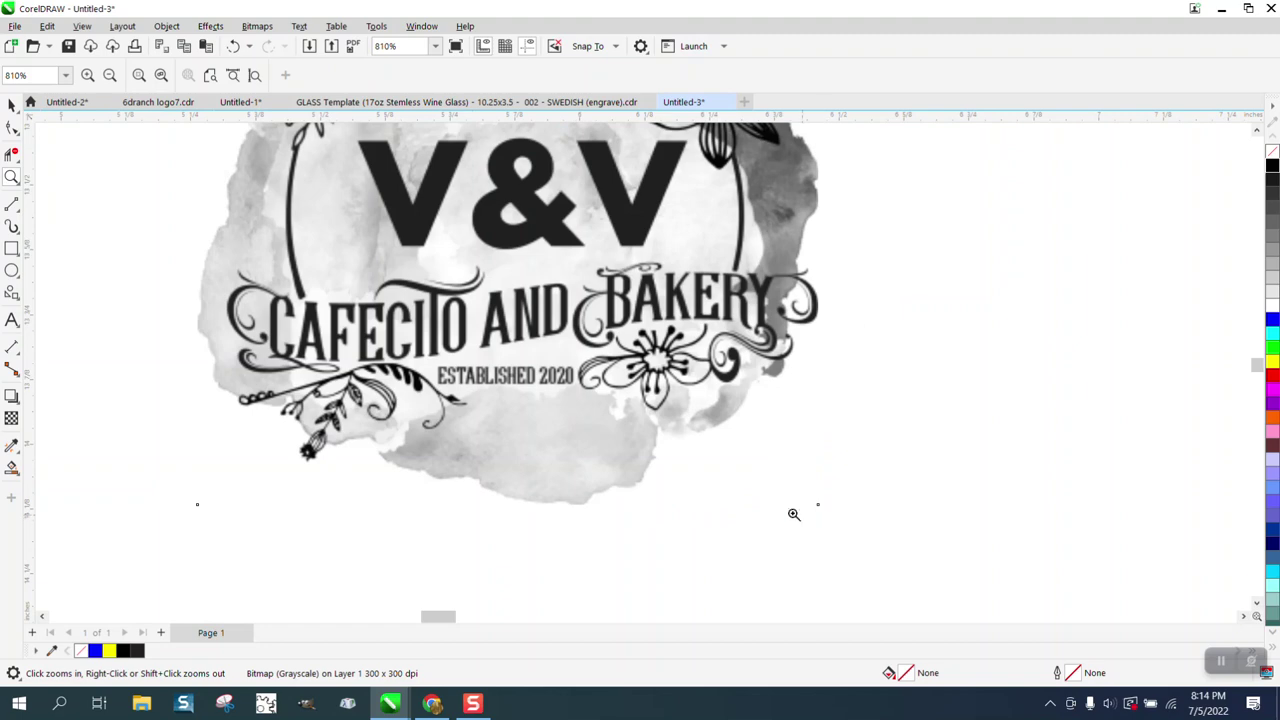
{"action": "left_click_drag", "start_coordinate": [285, 325], "coordinate": [524, 457]}
{"action": "scroll", "coordinate": [525, 441], "scroll_direction": "down", "scroll_amount": 6}
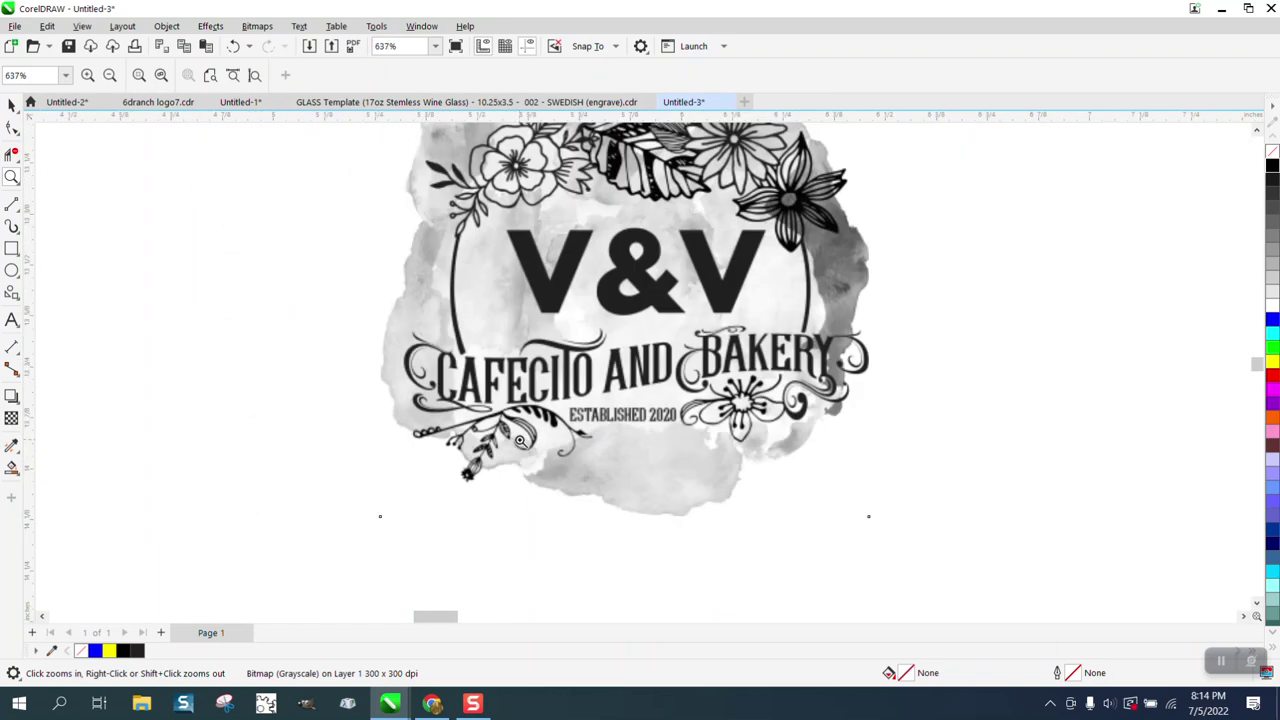
Inspect the larger finished black logo and select its ESTABLISHED 2020 text to check the font
{"action": "scroll", "coordinate": [610, 443], "scroll_direction": "down", "scroll_amount": 6}
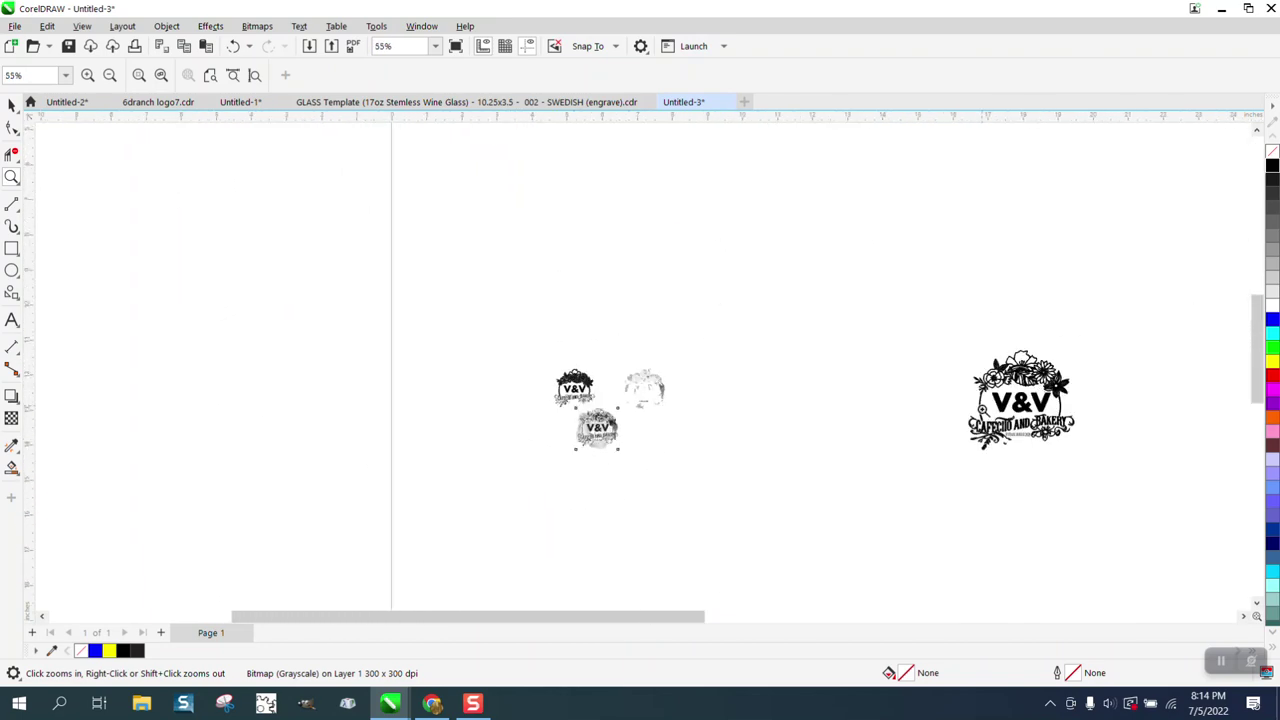
{"action": "left_click_drag", "start_coordinate": [982, 398], "coordinate": [1086, 469]}
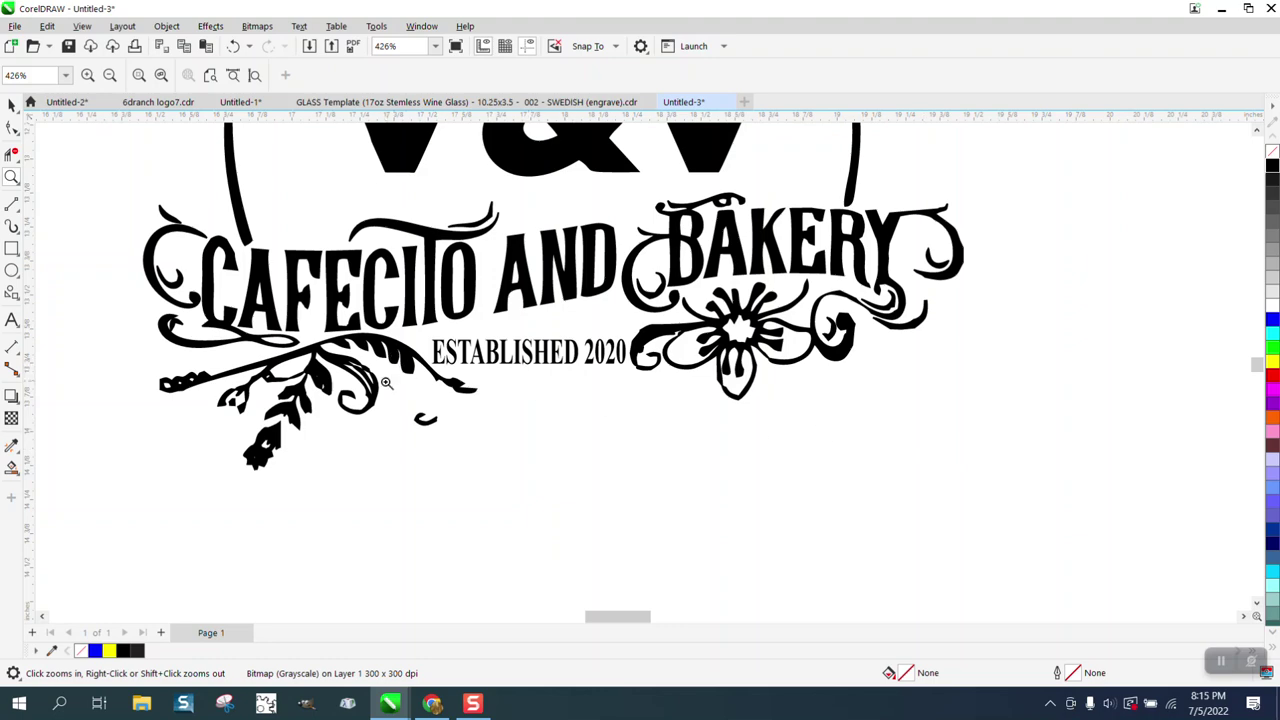
{"action": "scroll", "coordinate": [580, 420], "scroll_direction": "down", "scroll_amount": 4}
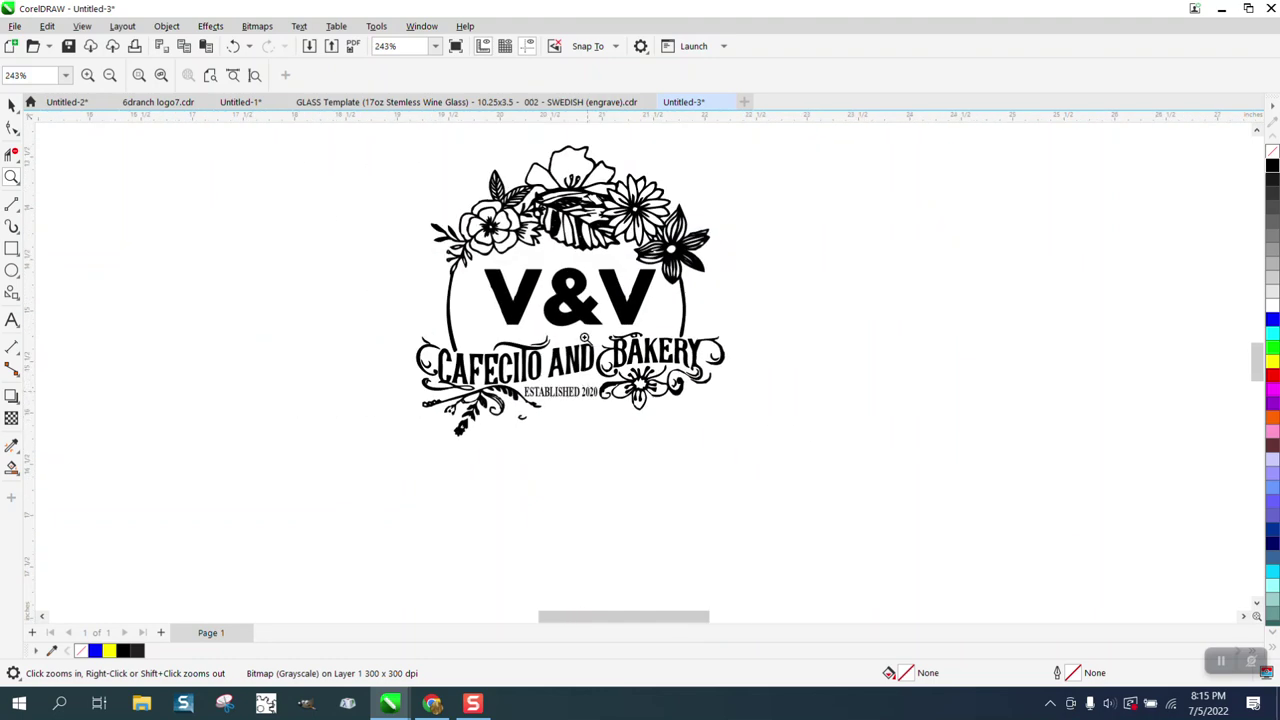
{"action": "scroll", "coordinate": [576, 296], "scroll_direction": "down", "scroll_amount": 1}
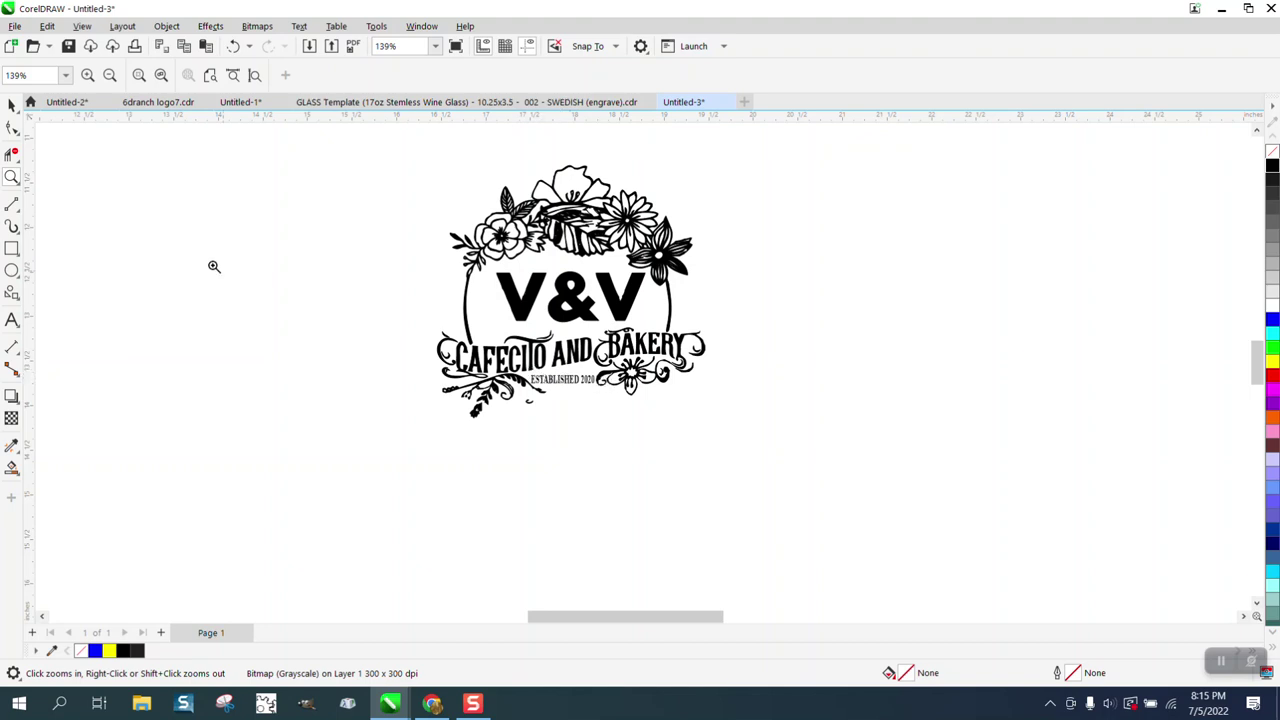
{"action": "left_click", "coordinate": [12, 105]}
{"action": "left_click", "coordinate": [592, 380]}
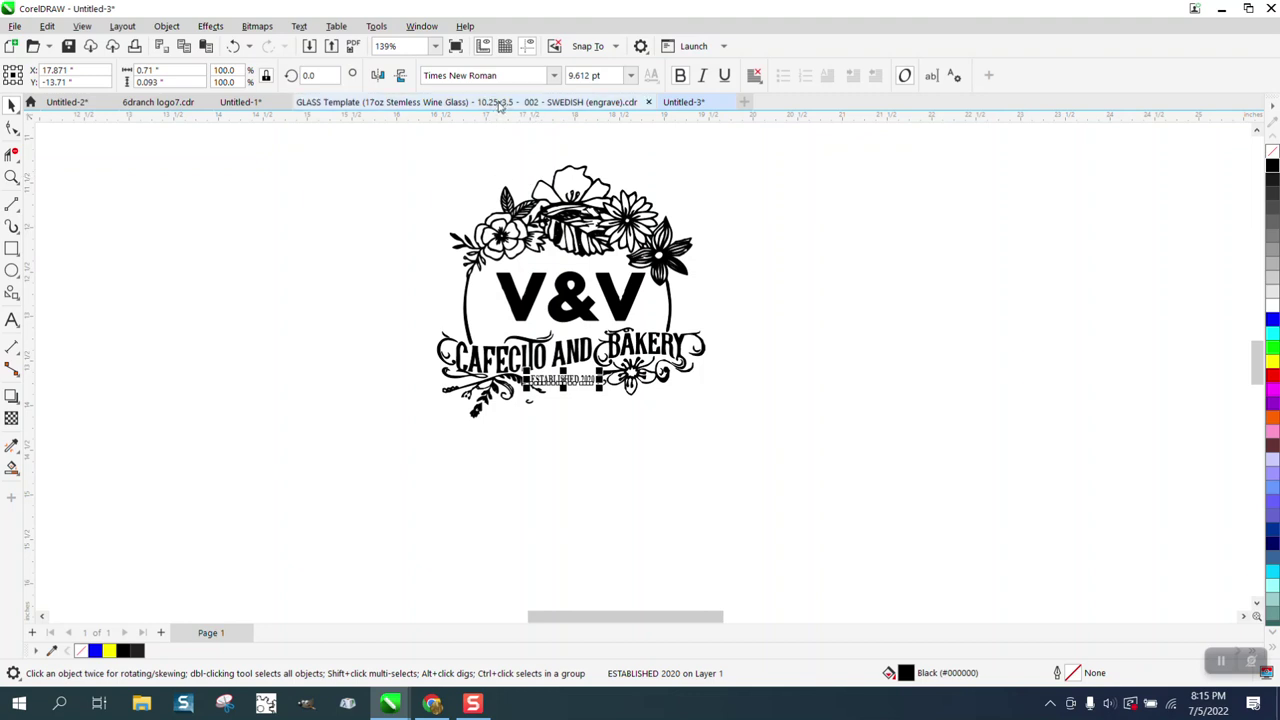
Select the small black line art, the gray watercolor shapes and the original bitmap together
{"action": "scroll", "coordinate": [826, 303], "scroll_direction": "down", "scroll_amount": 10}
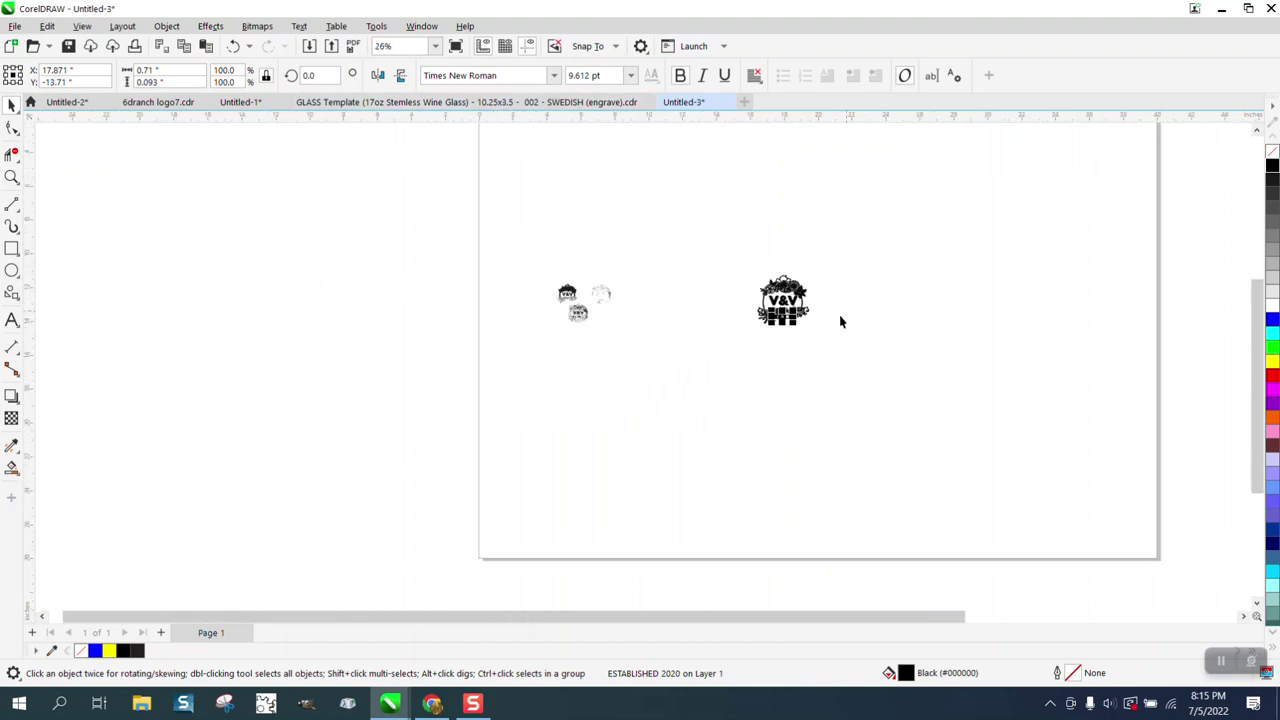
{"action": "left_click_drag", "start_coordinate": [544, 275], "coordinate": [724, 367]}
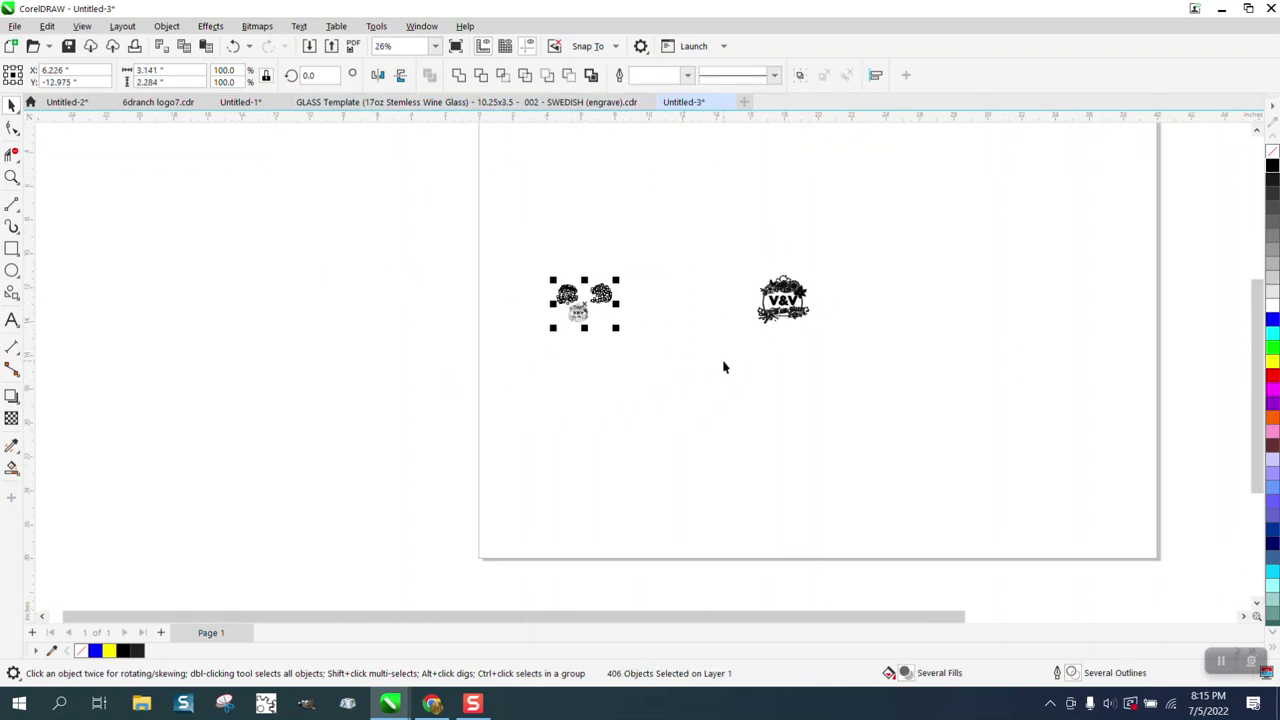